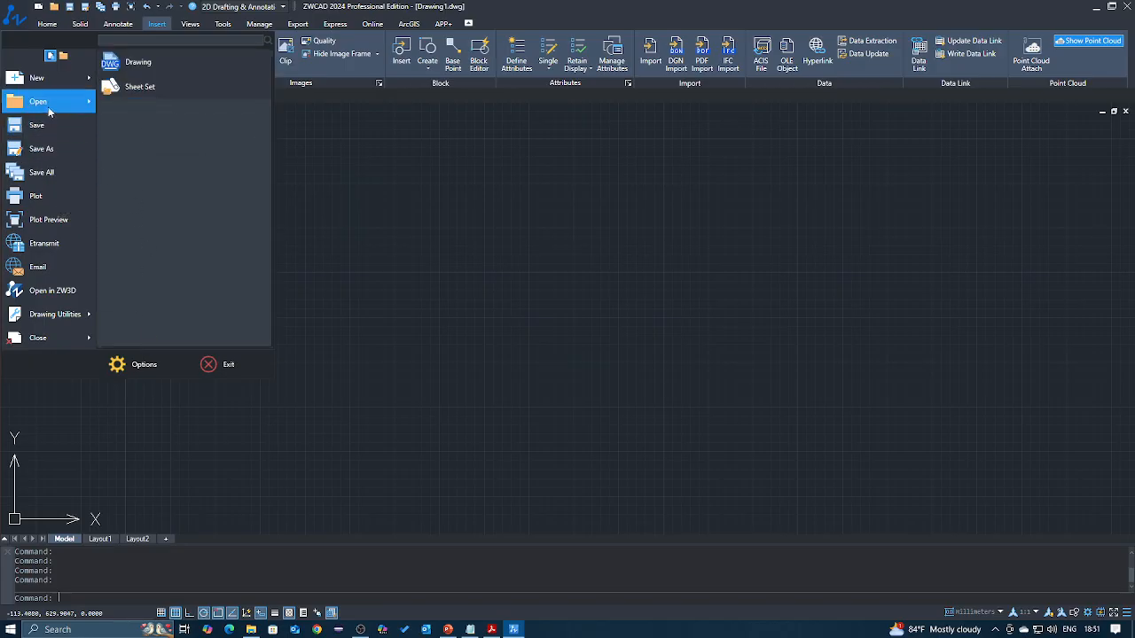
Open the drawing "Unit Setting-Drafting Settings And Dynamic Style Manager.dwg" from the Tutorials Content folder
left_click(138, 63)
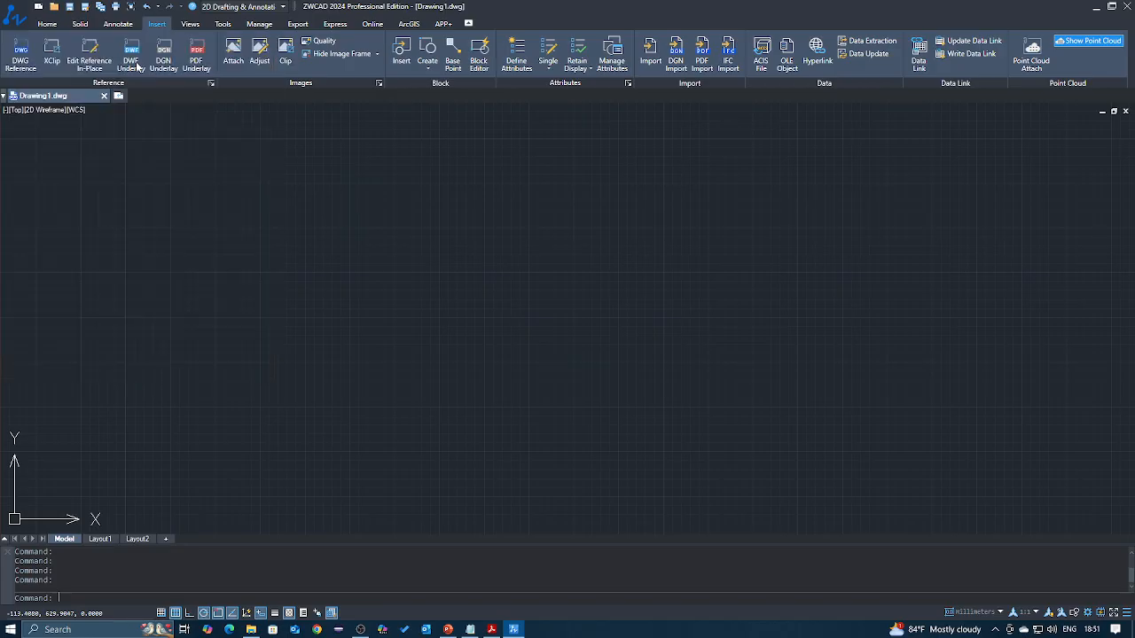
left_click(313, 81)
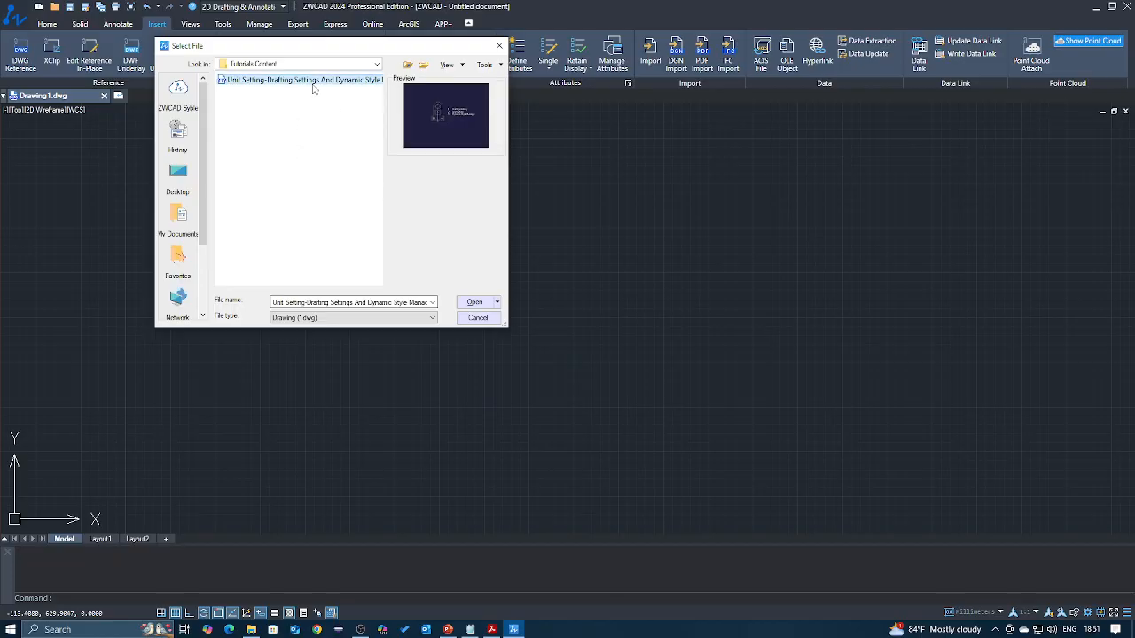
left_click(475, 302)
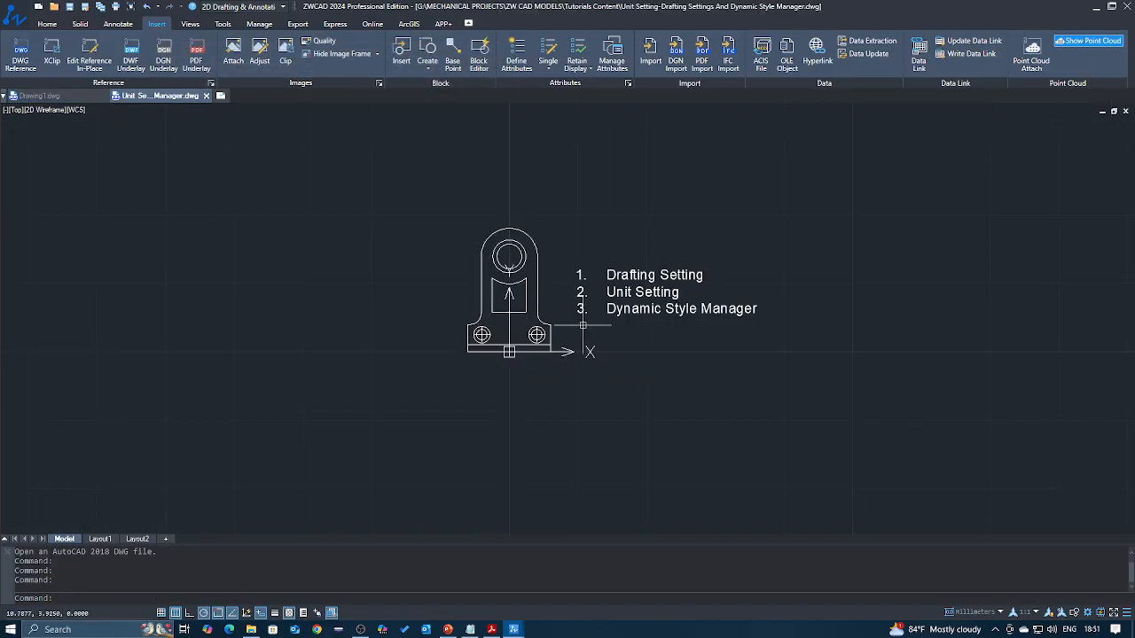
scroll(585, 310, "up", 2)
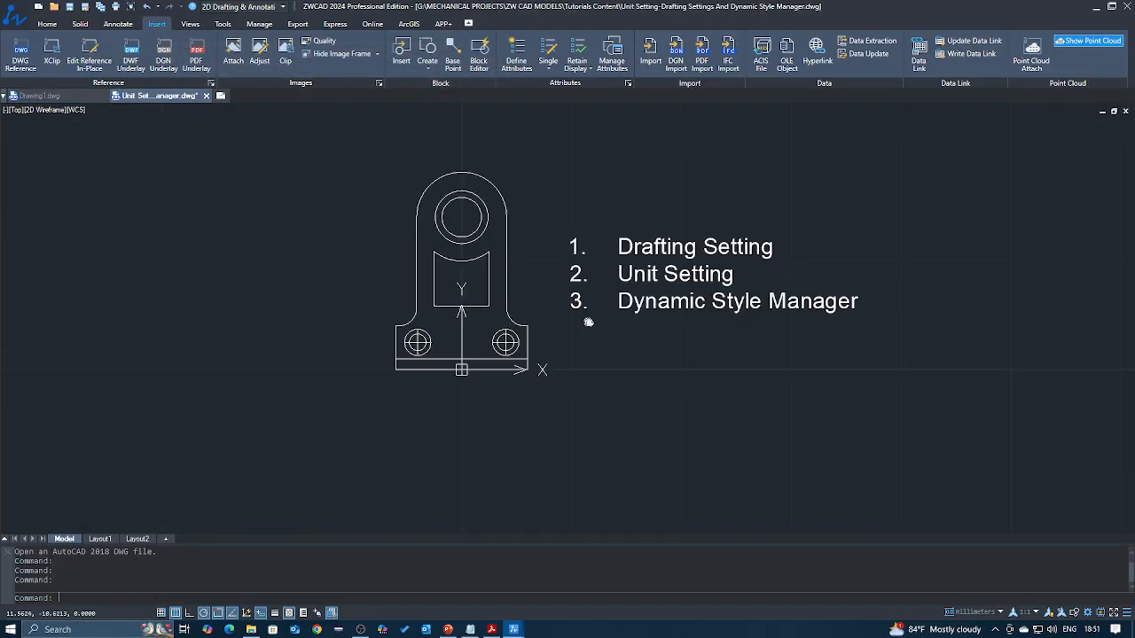
left_click(324, 182)
left_click(468, 223)
middle_click_drag(503, 298, 496, 277)
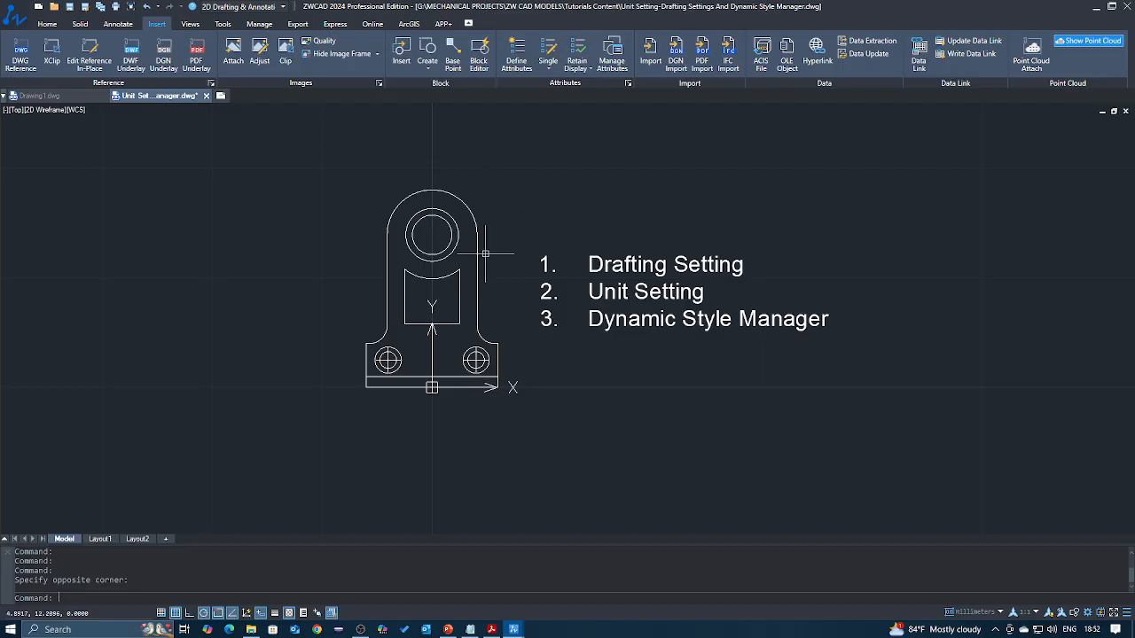
middle_click_drag(487, 256, 499, 291)
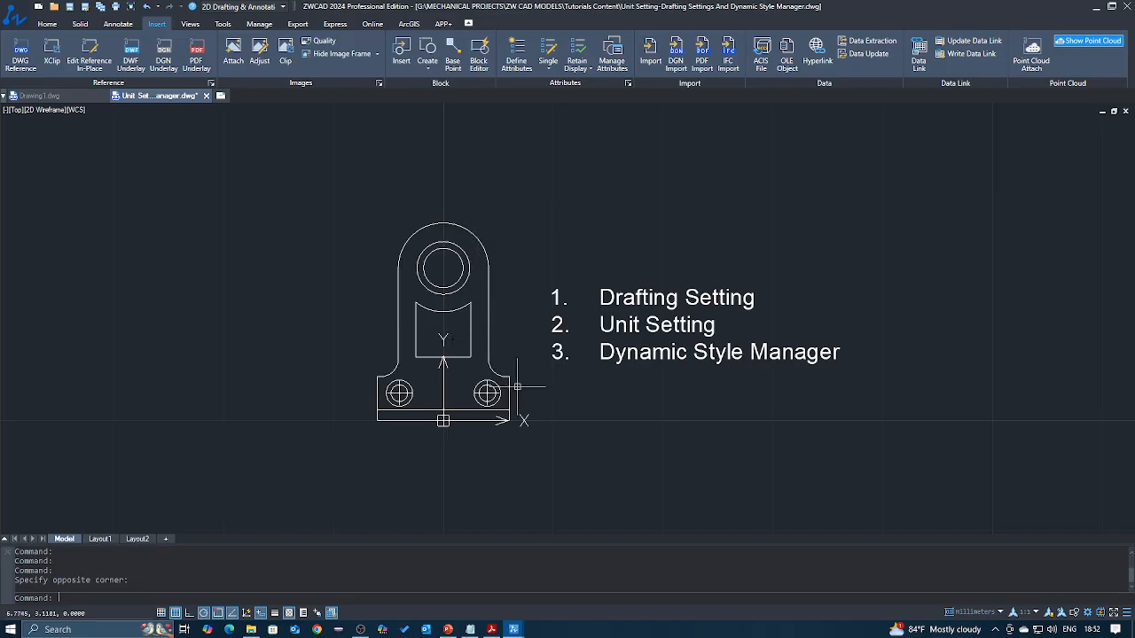
left_click(534, 263)
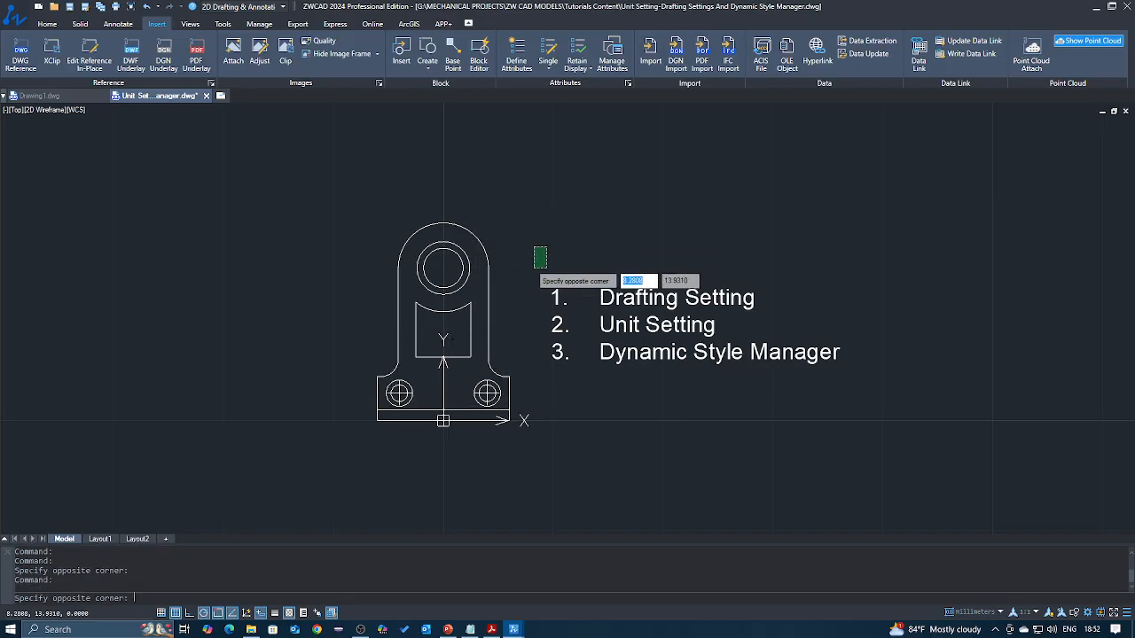
left_click(532, 261)
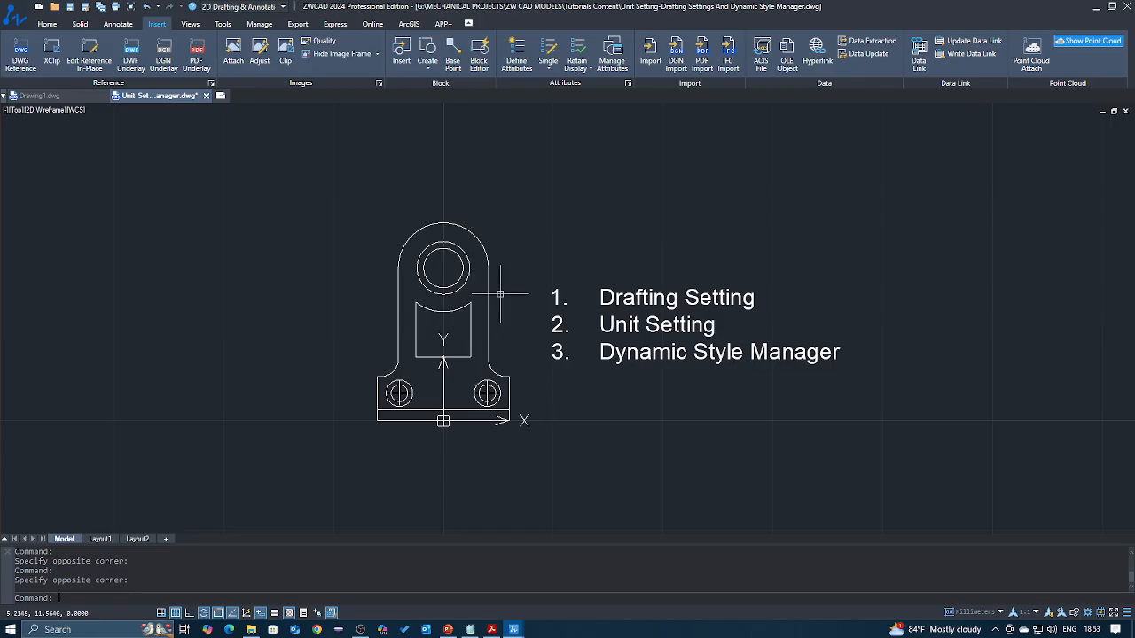
left_click(534, 257)
left_click(524, 274)
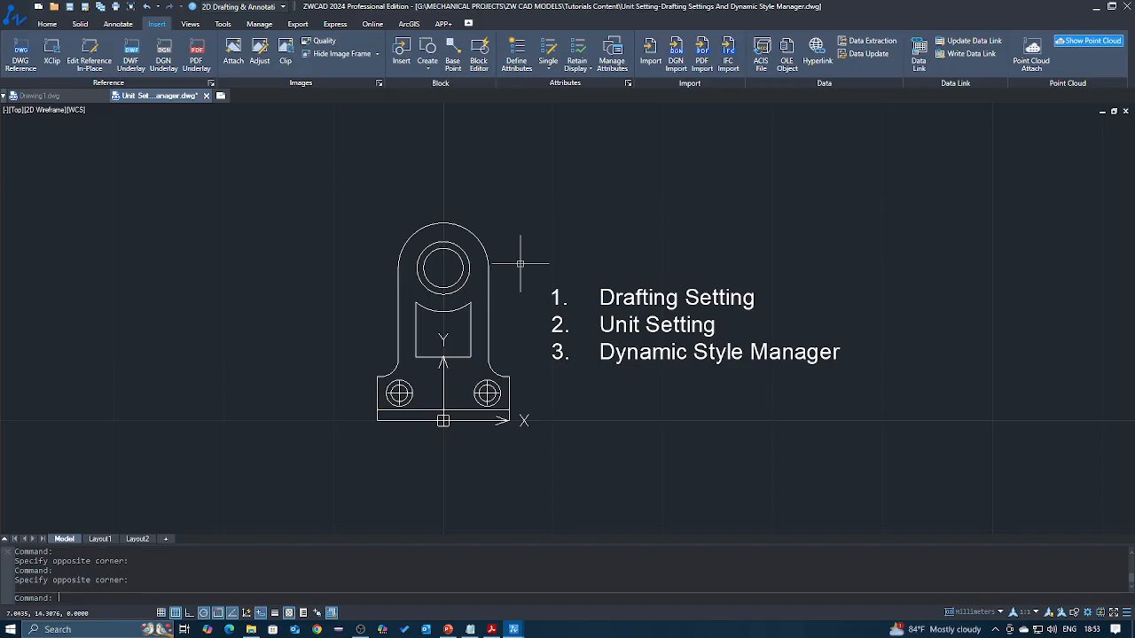
type("DLI")
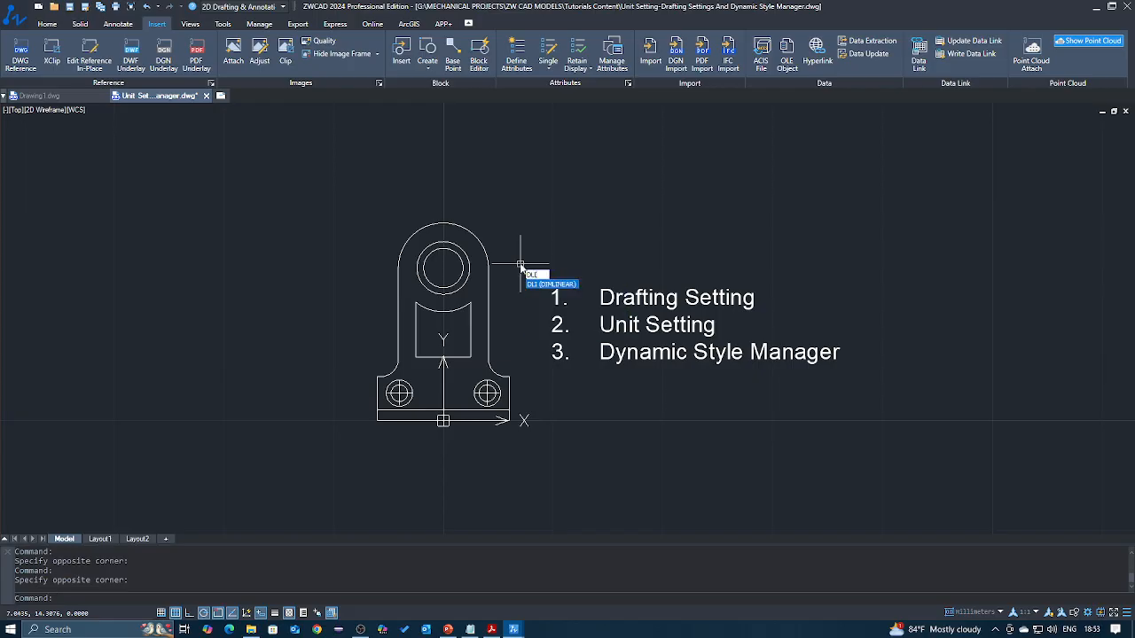
key("Return")
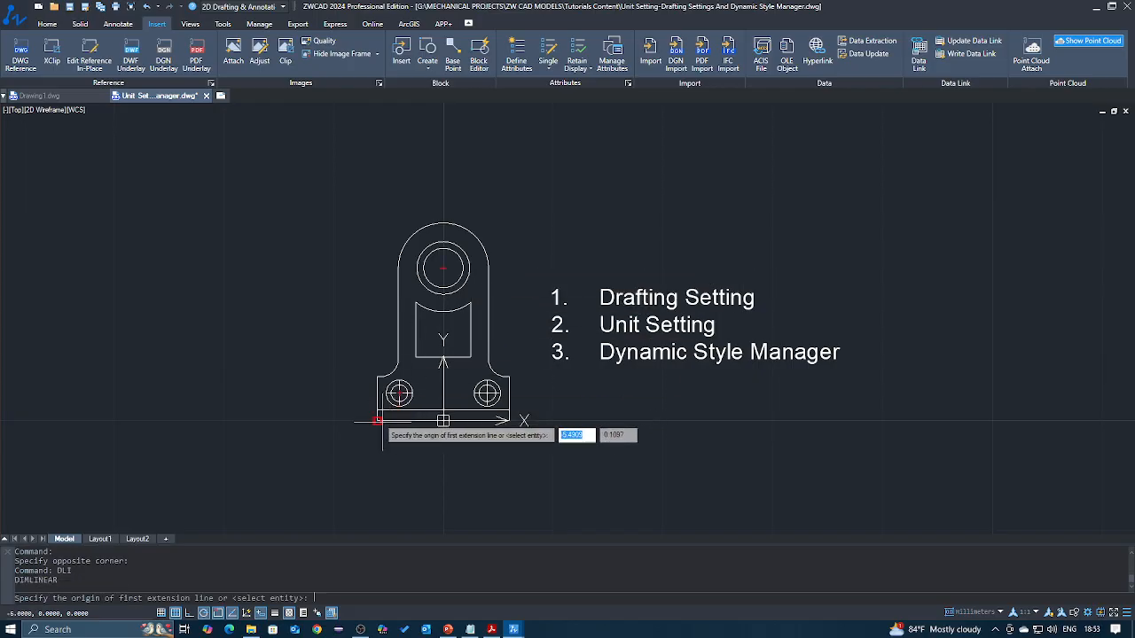
key("Escape")
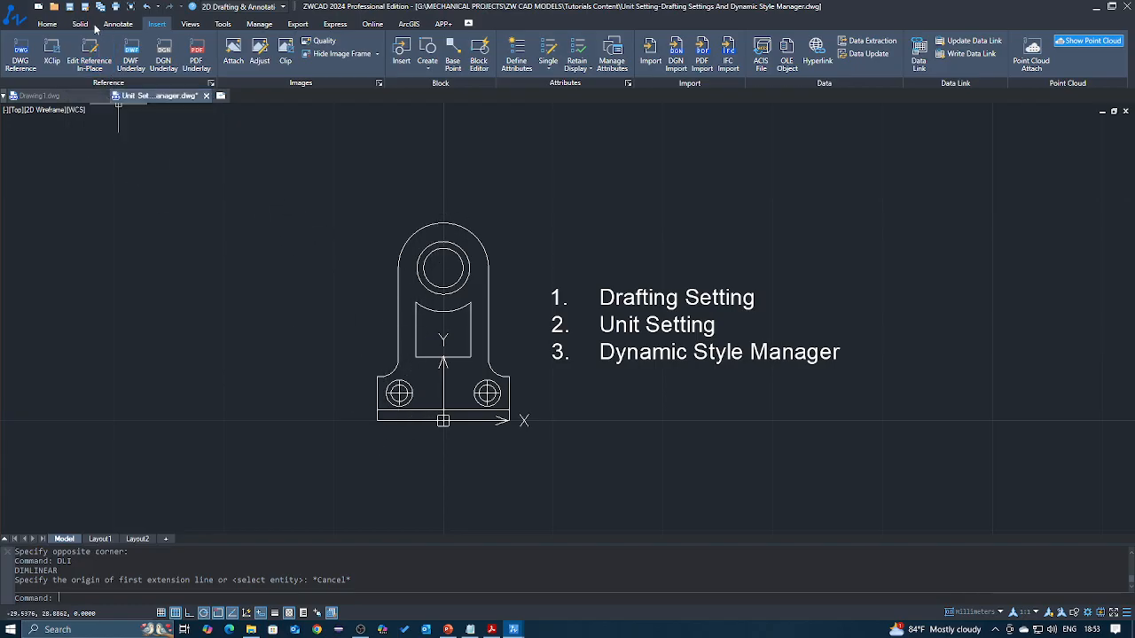
Add a vertical linear dimension for the bracket's overall height, from its lower-left corner to the top of the outer arc, placed left of the part
left_click(53, 25)
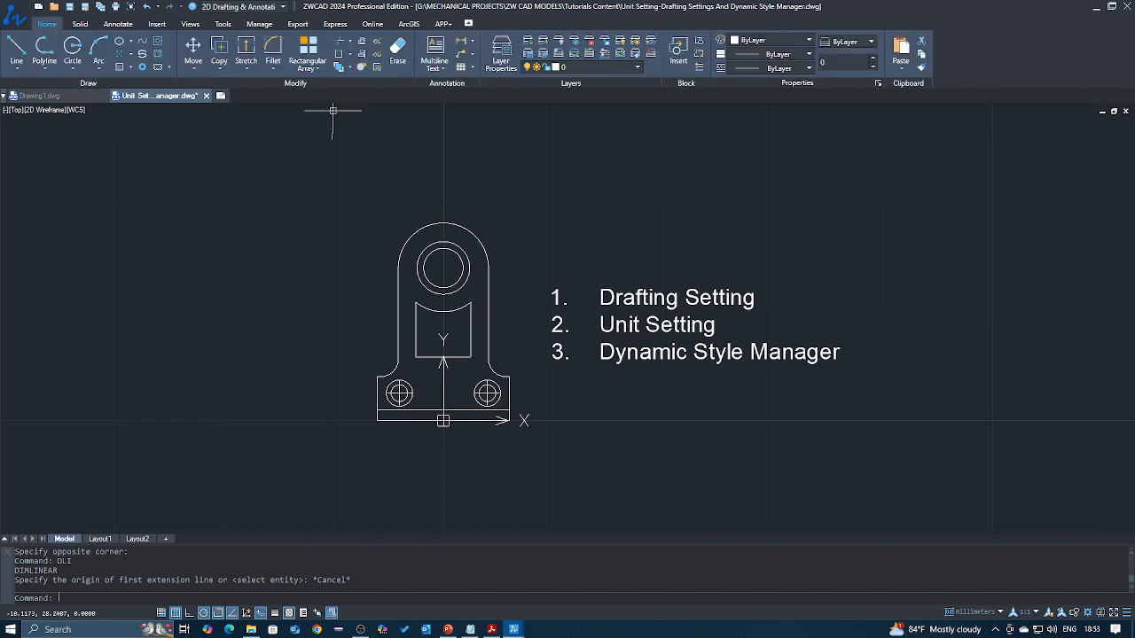
left_click(472, 44)
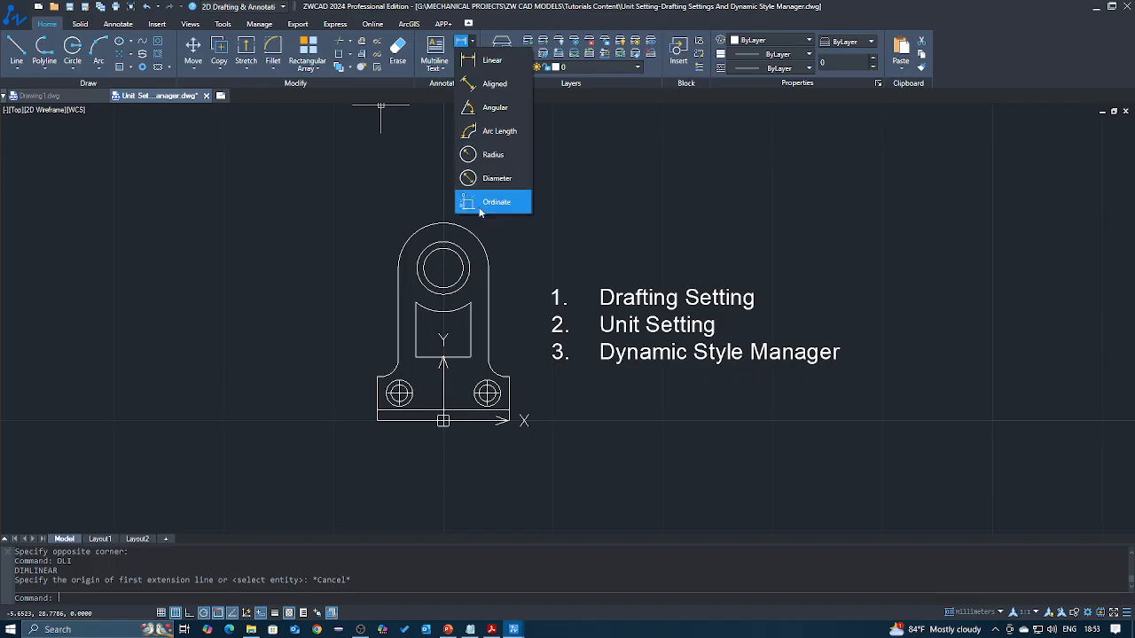
left_click(480, 63)
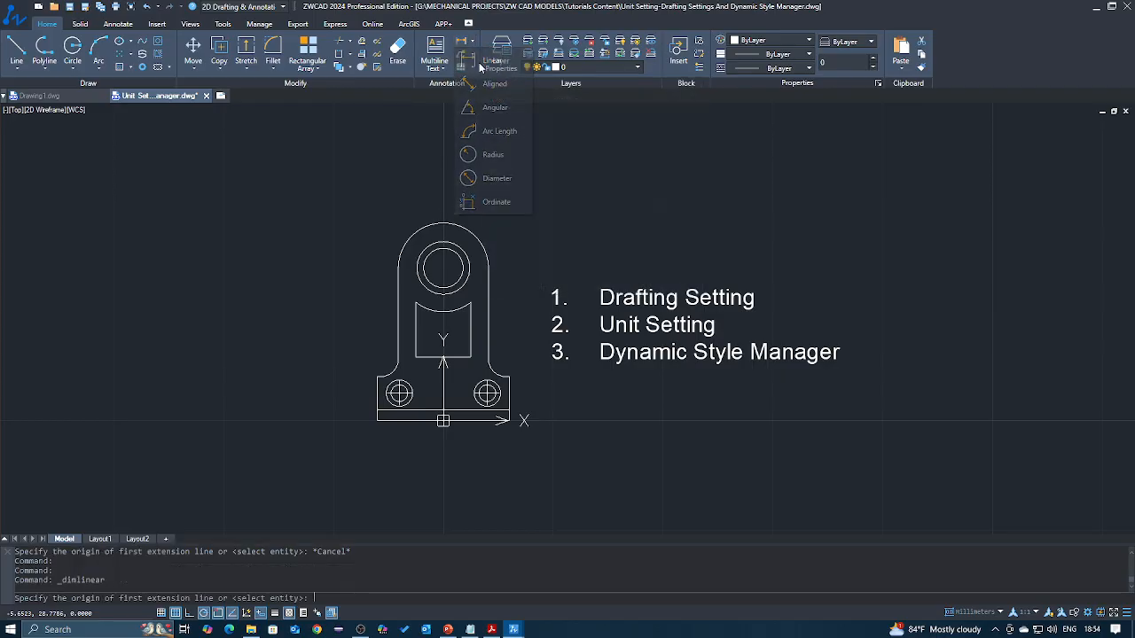
left_click(377, 420)
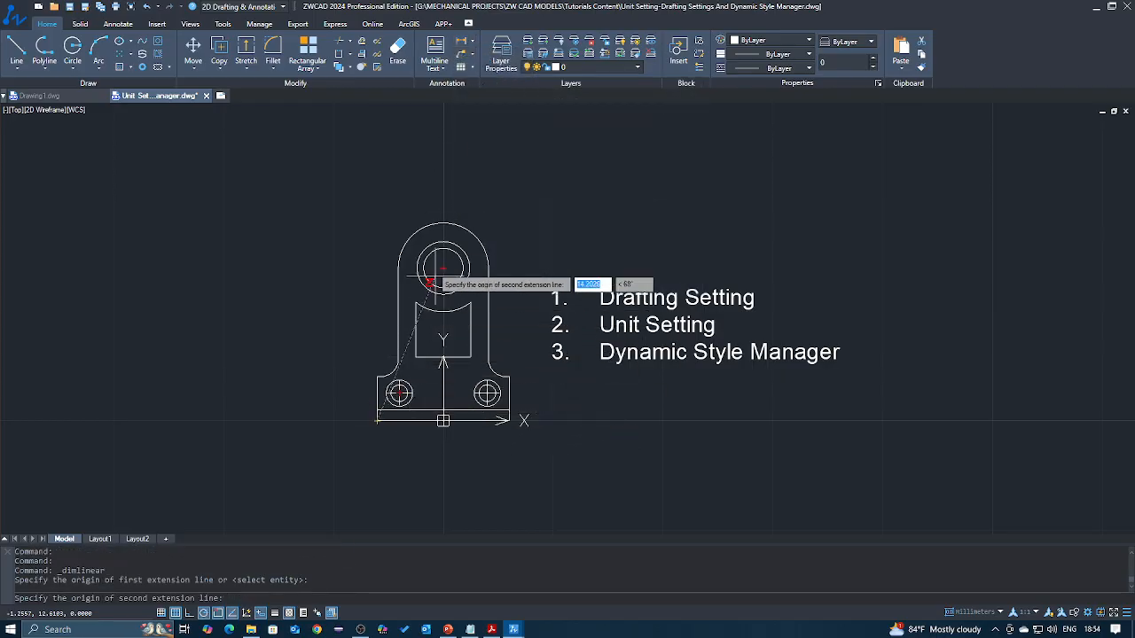
left_click(443, 223)
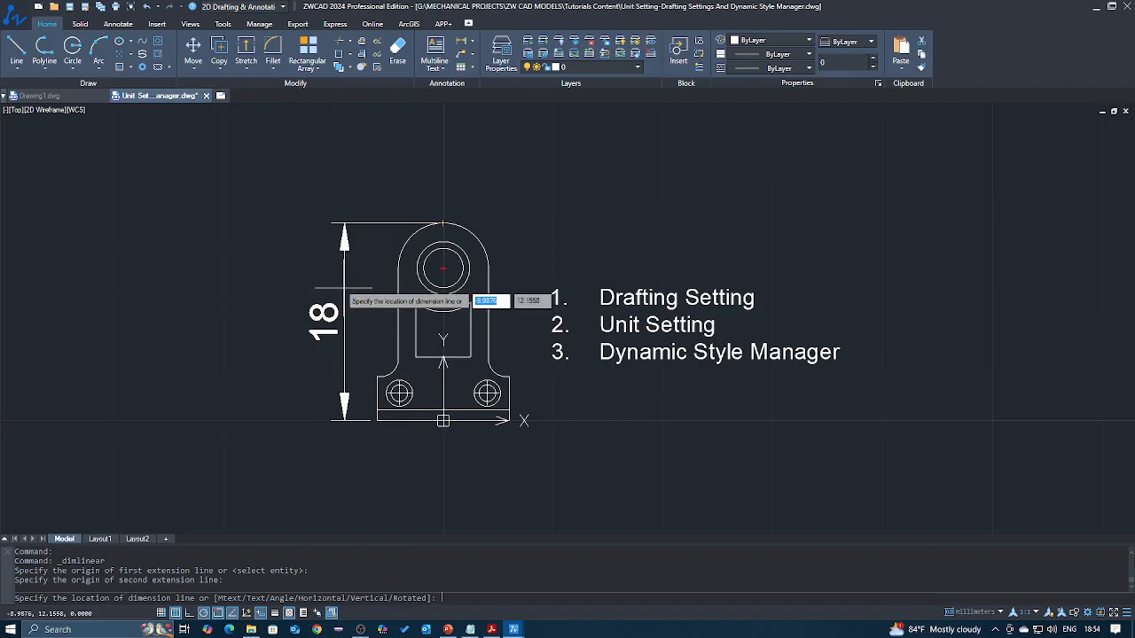
left_click(343, 316)
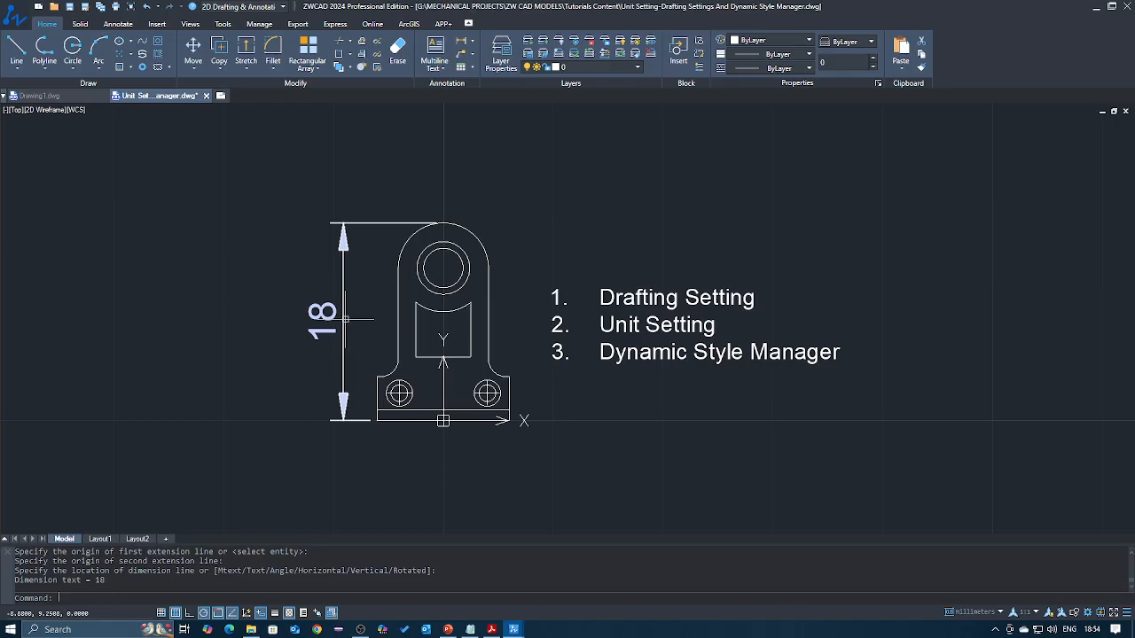
left_click(296, 300)
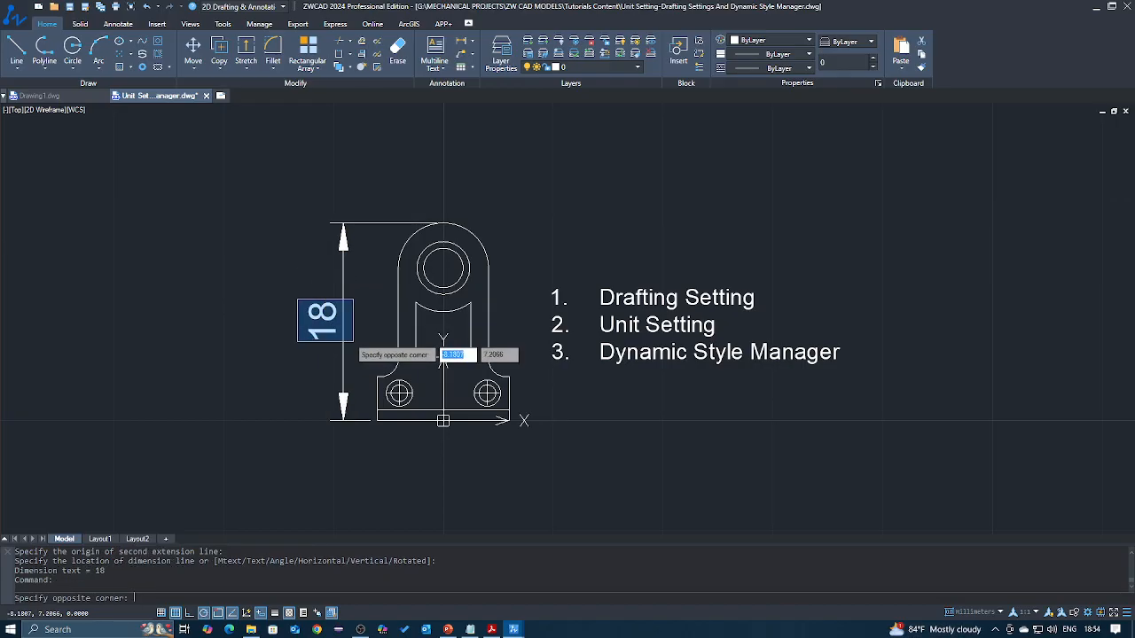
left_click(355, 343)
left_click(293, 295)
left_click(352, 341)
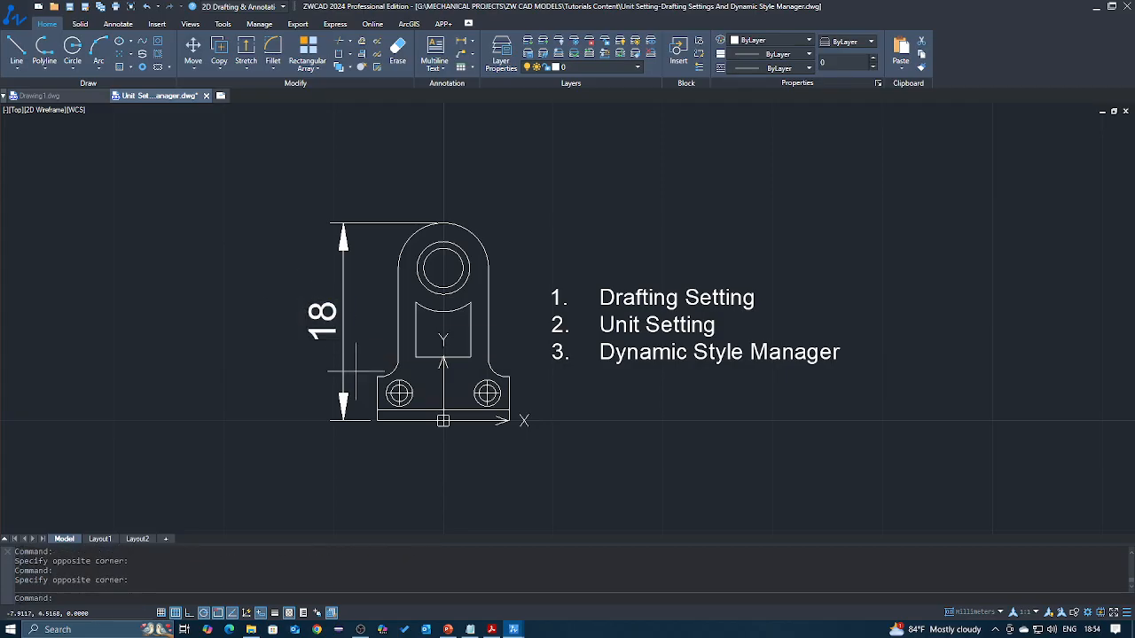
left_click(356, 372)
left_click(330, 380)
key("Escape")
scroll(348, 400, "up", 4)
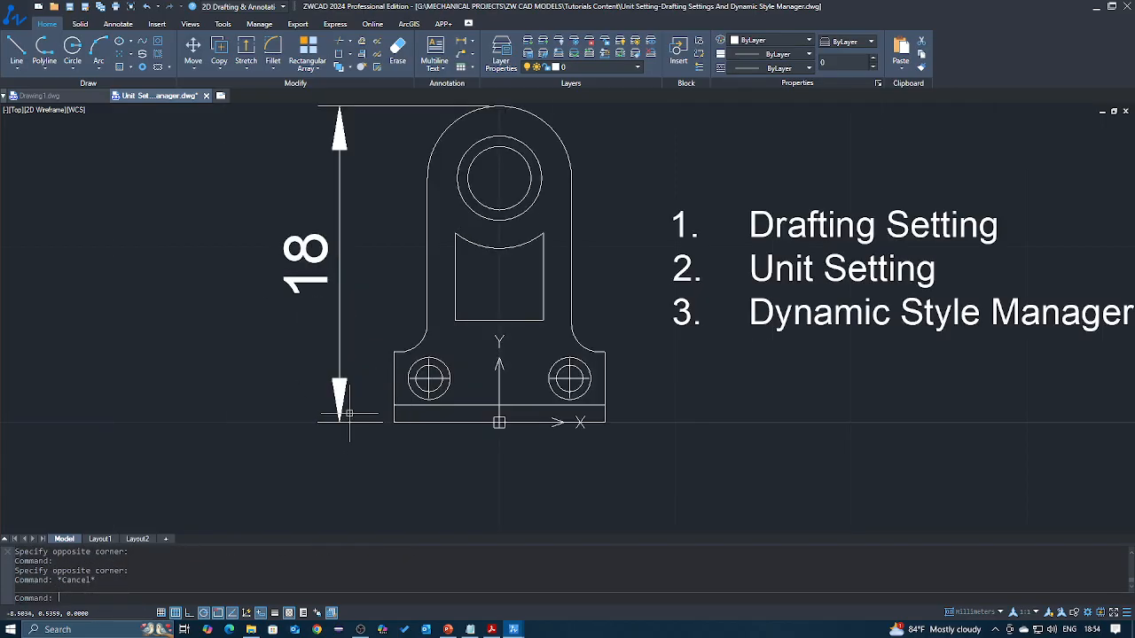
scroll(347, 400, "down", 4)
middle_click_drag(361, 342, 355, 379)
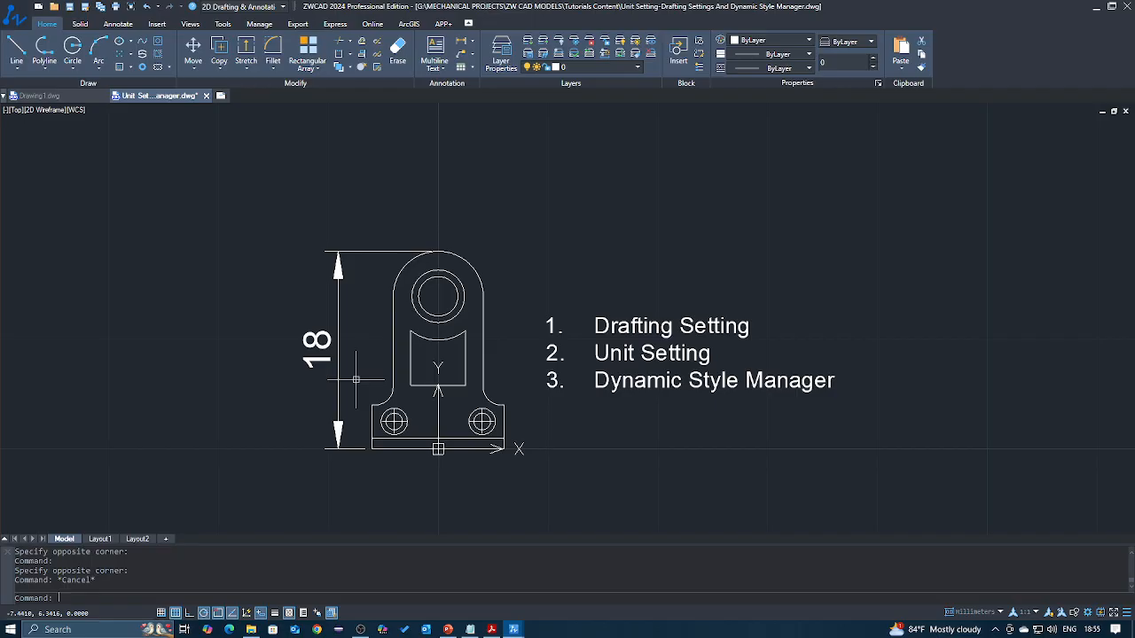
type("UN")
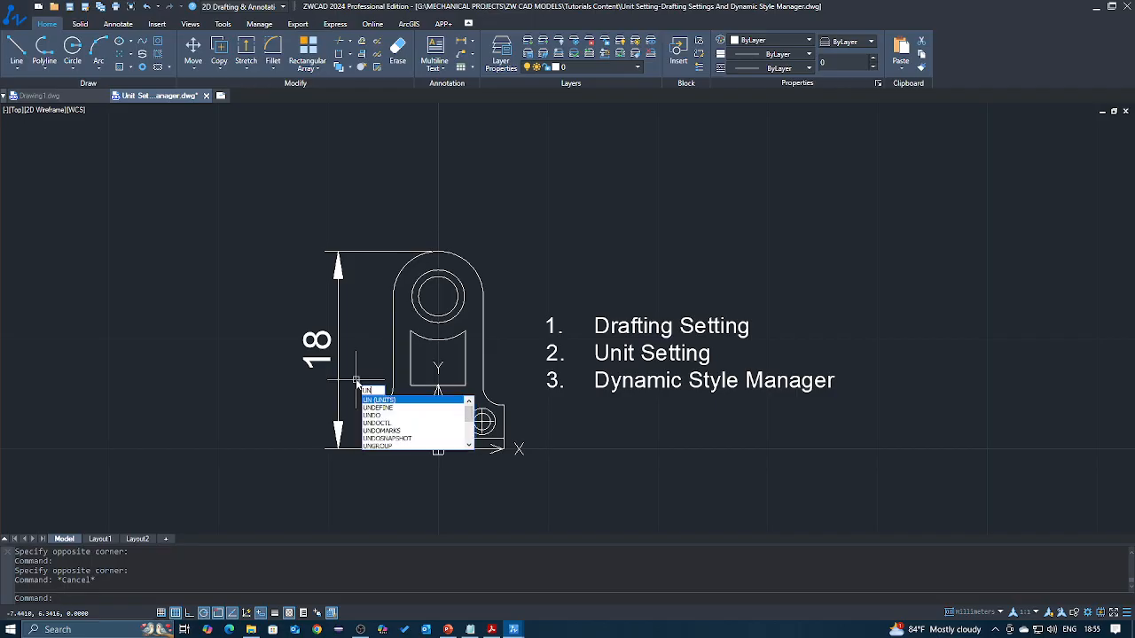
key("Escape")
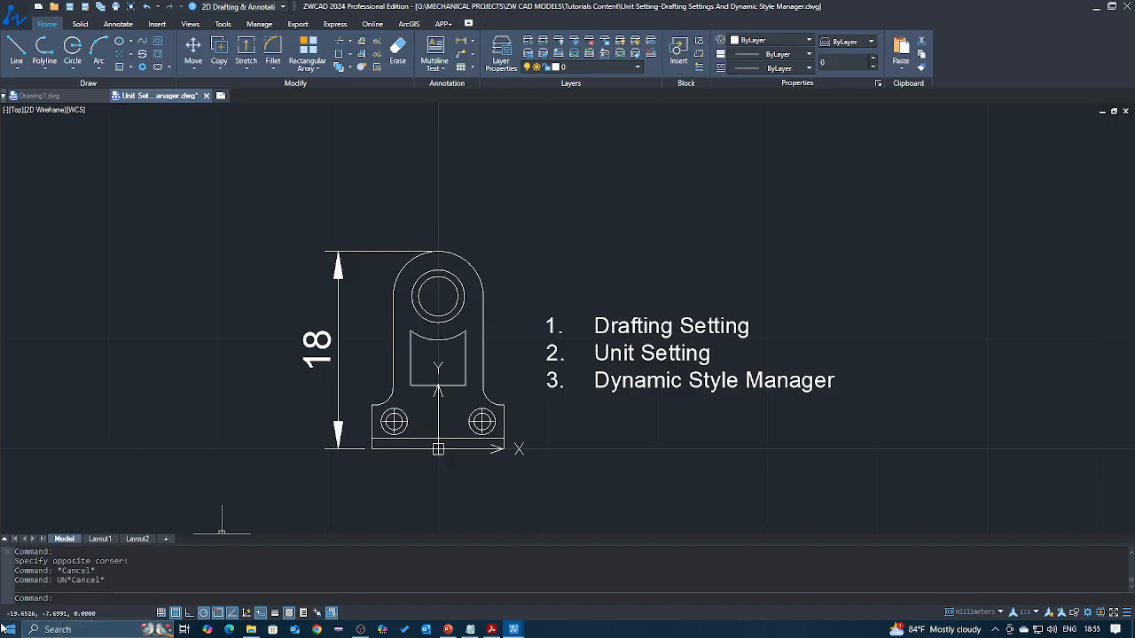
key("super+plus")
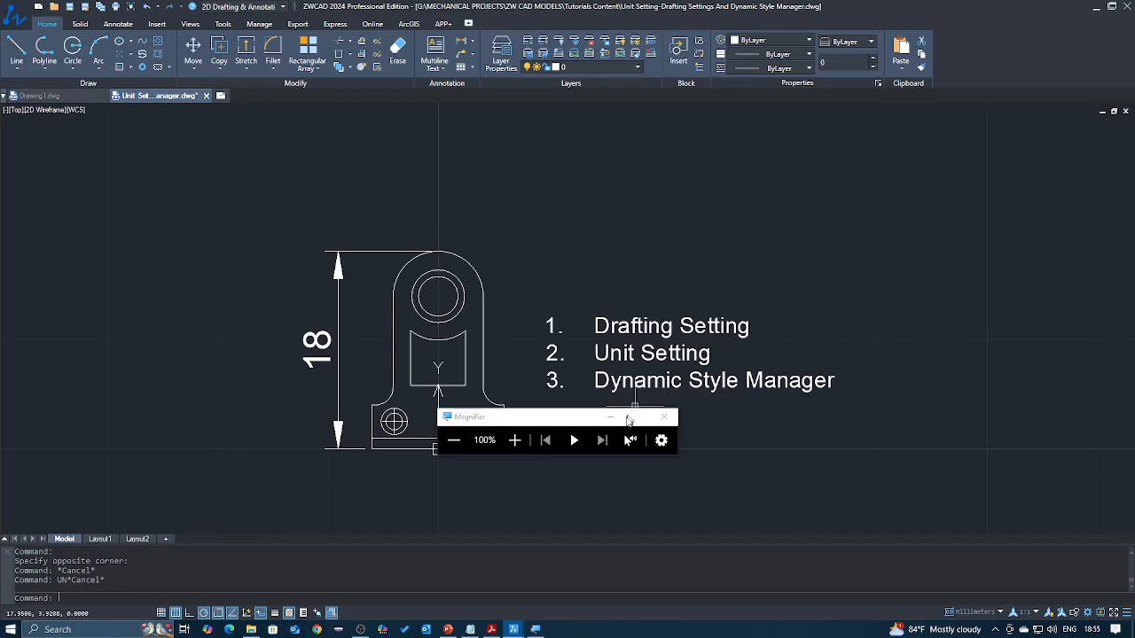
key("super+Escape")
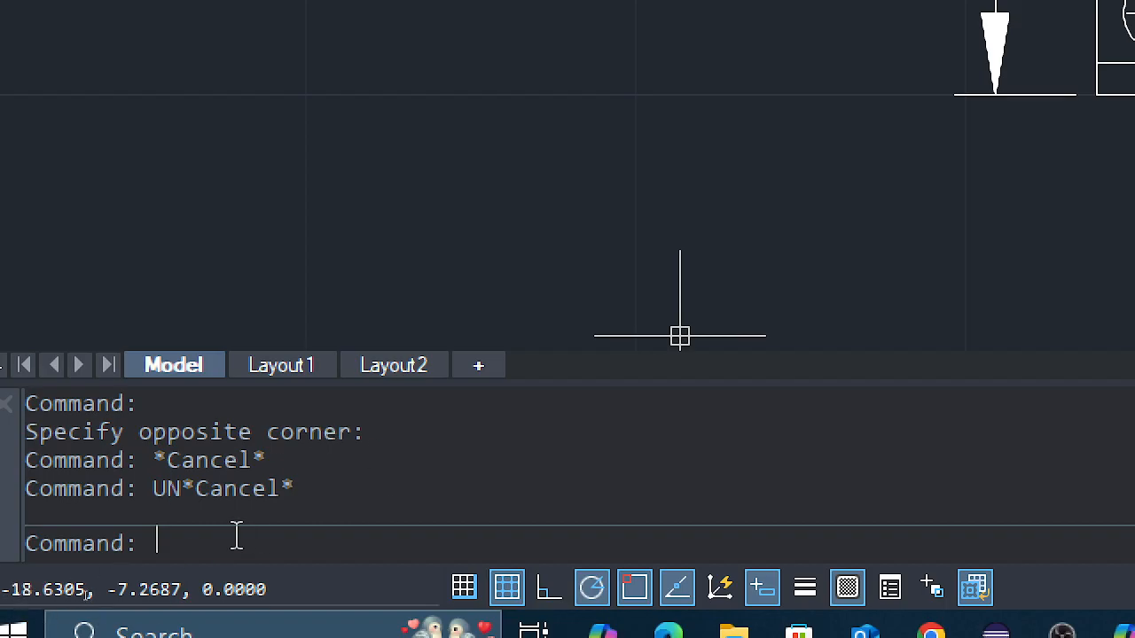
Open the Drawing Units settings with the UNITS command and move the dialog slightly to the left
type("UNI")
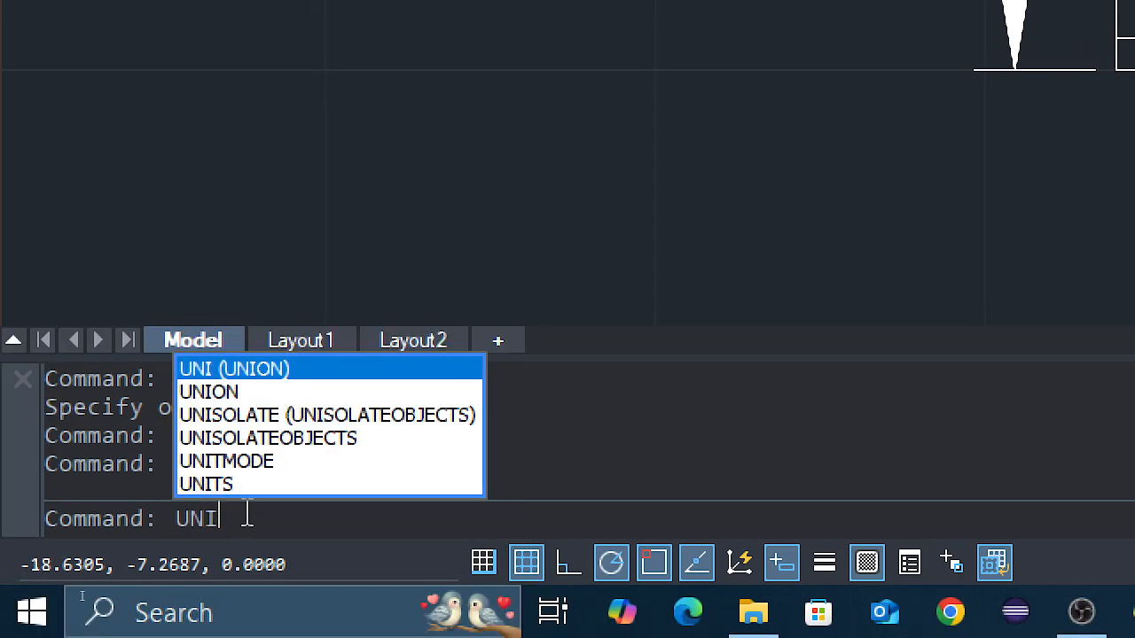
type("T")
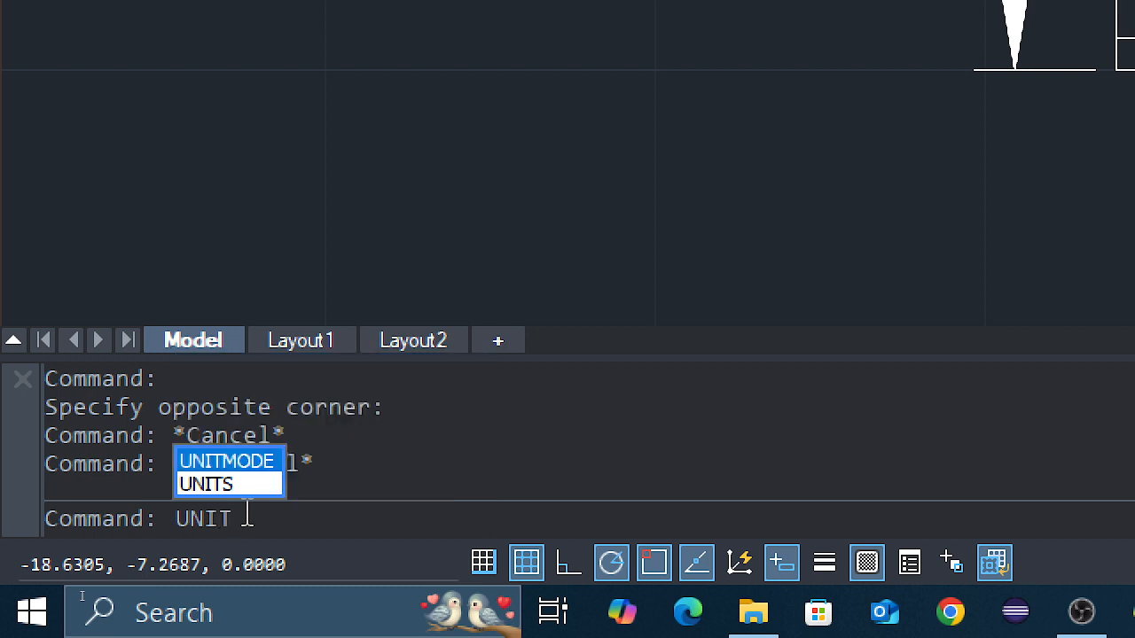
key("Down")
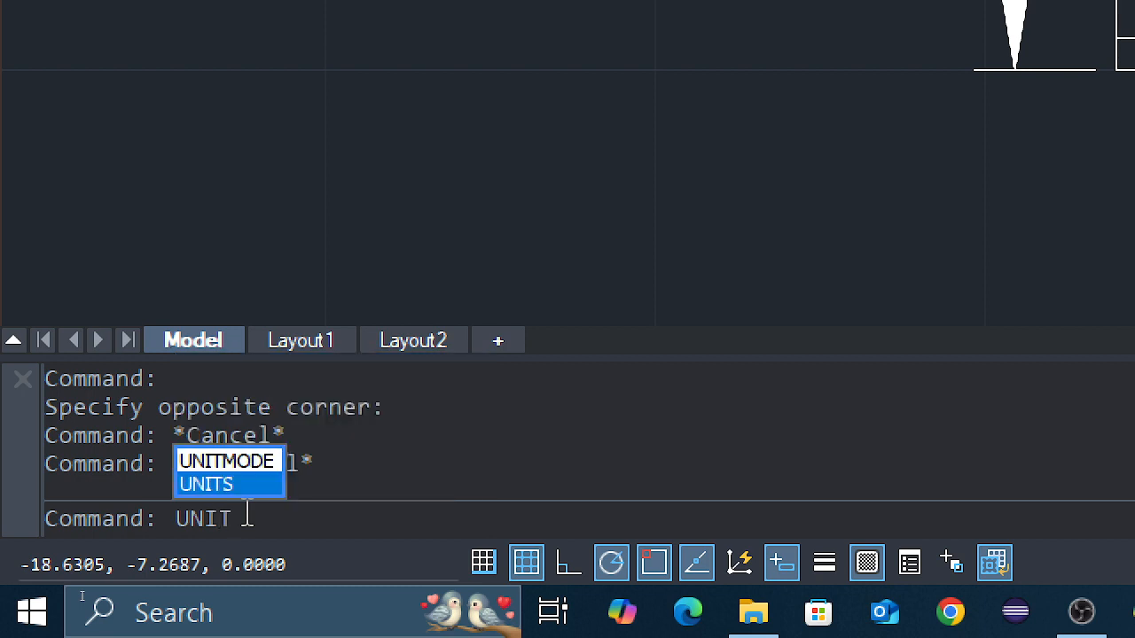
key("Return")
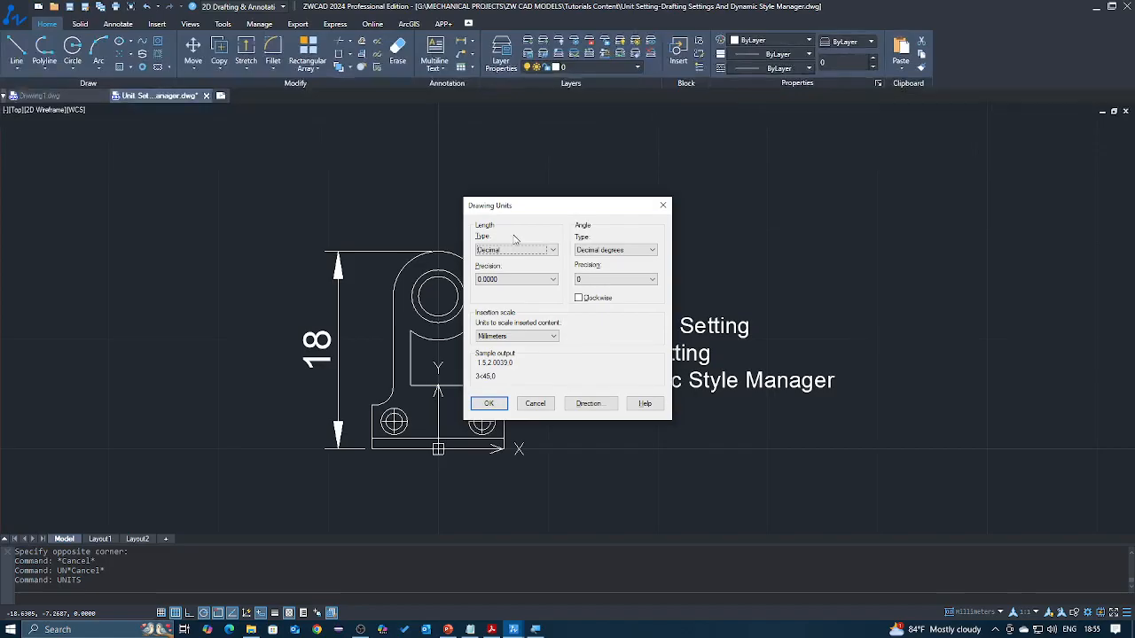
left_click_drag(569, 206, 515, 217)
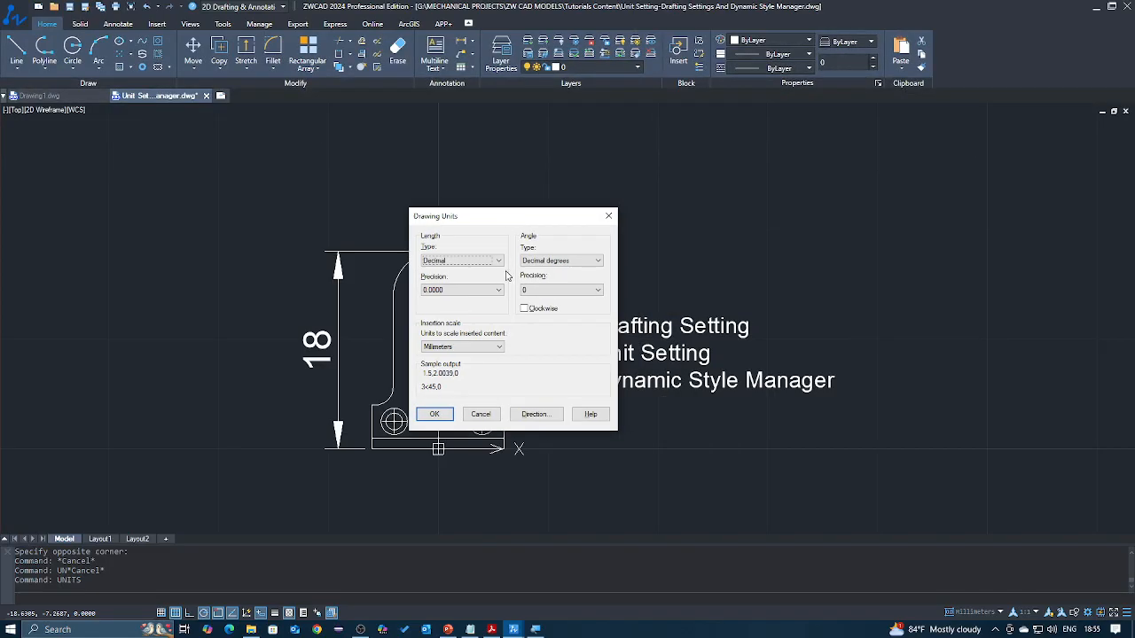
Examine the available length unit types in the Drawing Units settings, keeping Decimal
key("super")
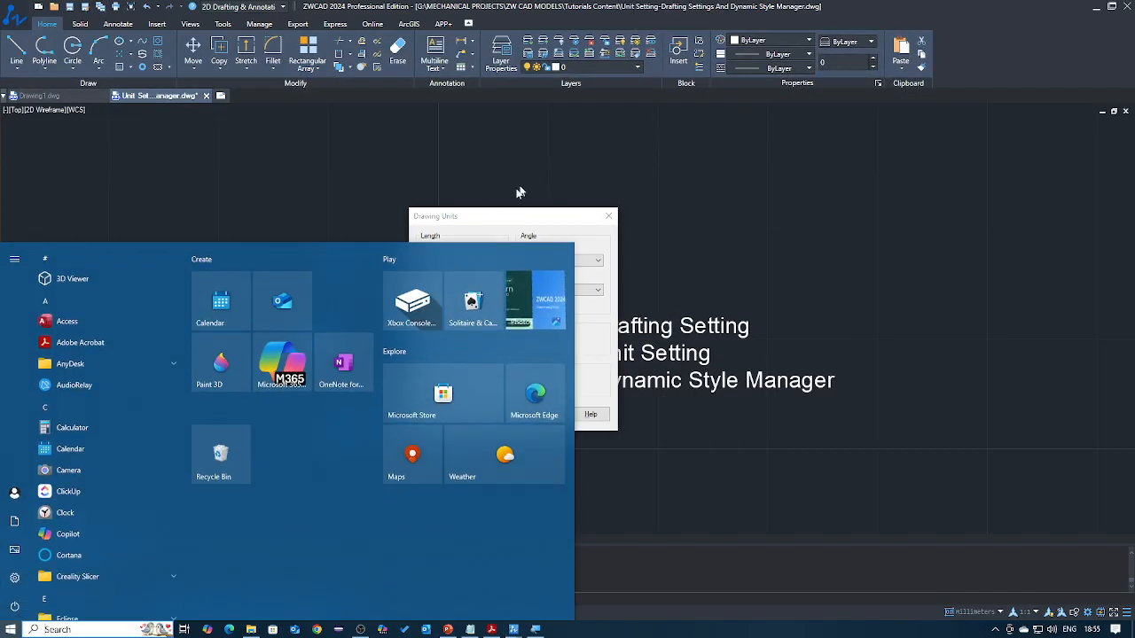
left_click(422, 214)
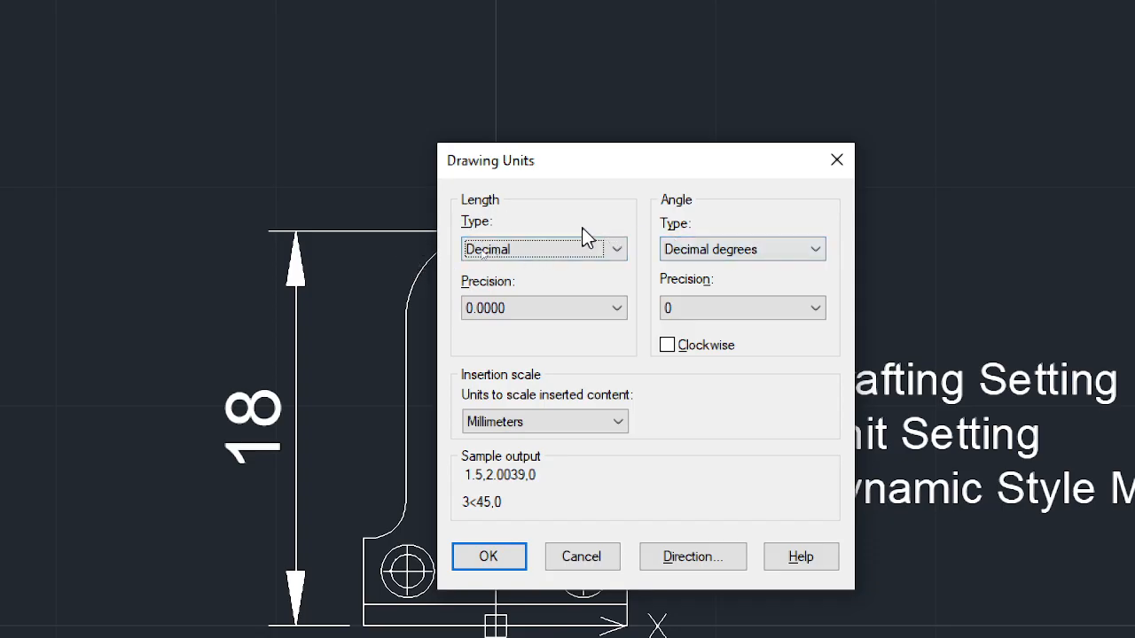
left_click(539, 256)
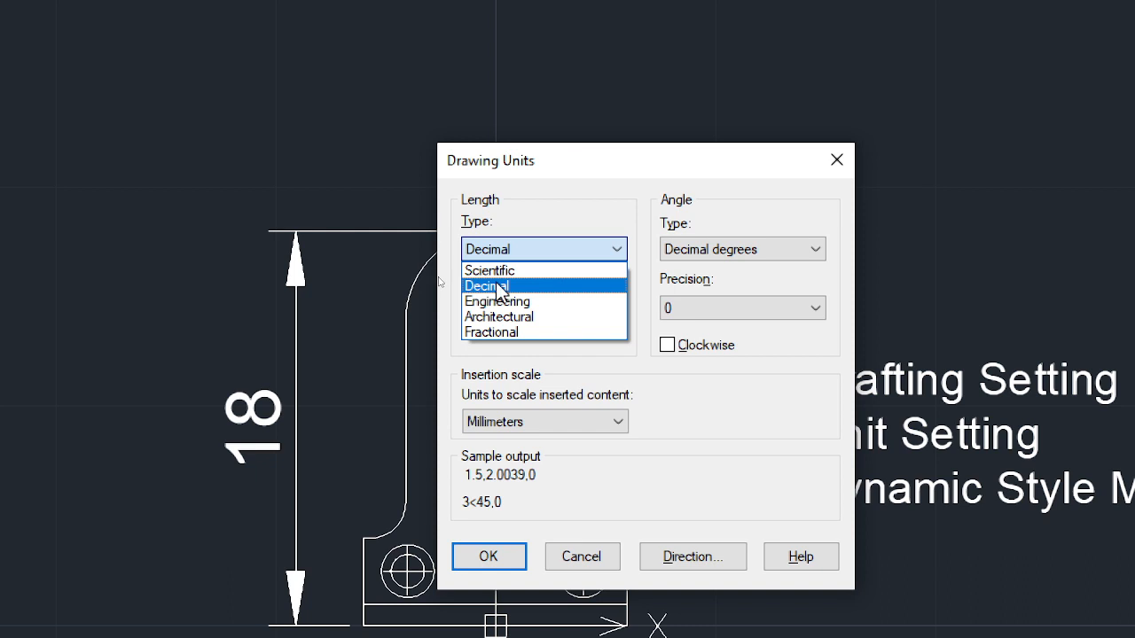
left_click(537, 201)
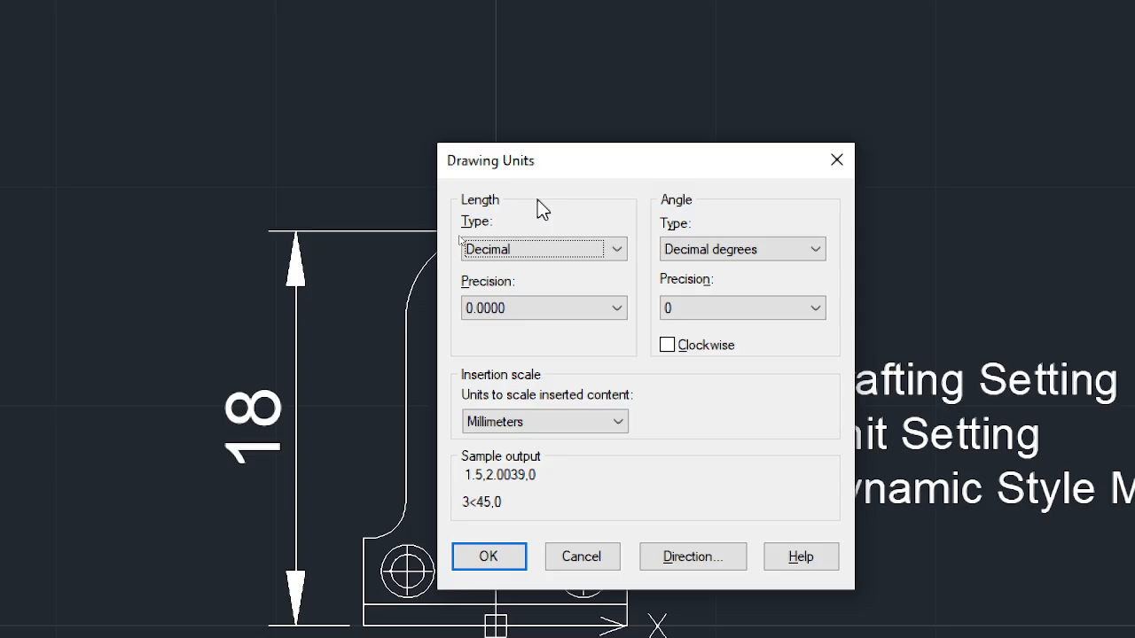
Try the Engineering length type with the precisions 0'-0", 0'-0.0" and 0'-0.00", ending on 0'-0"
left_click(529, 251)
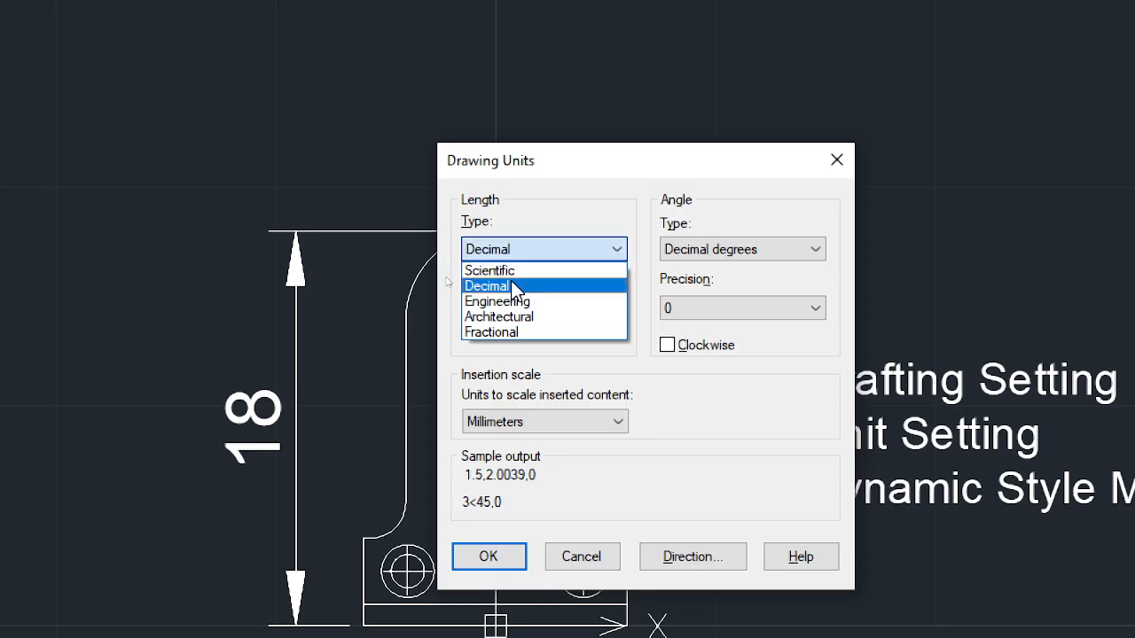
left_click(514, 302)
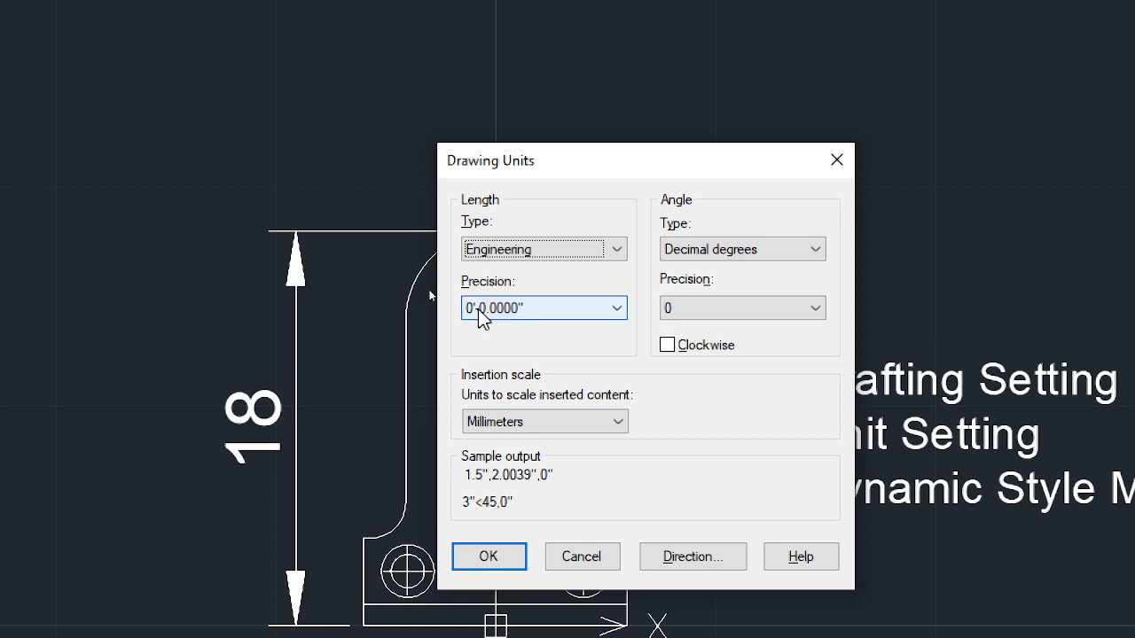
left_click(479, 310)
left_click(478, 312)
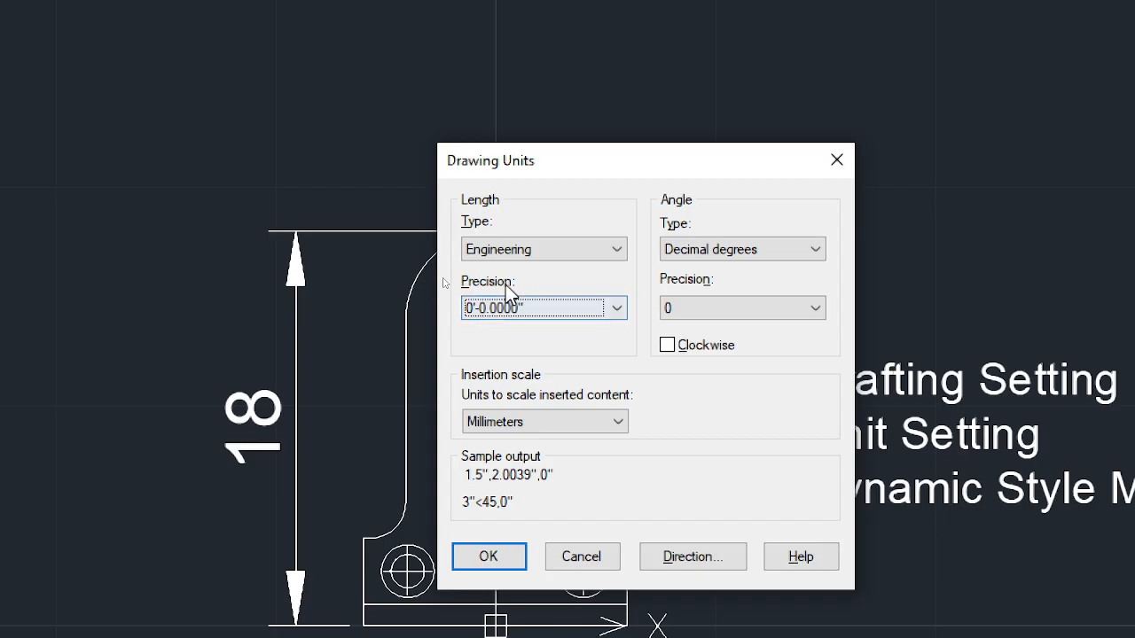
left_click(522, 311)
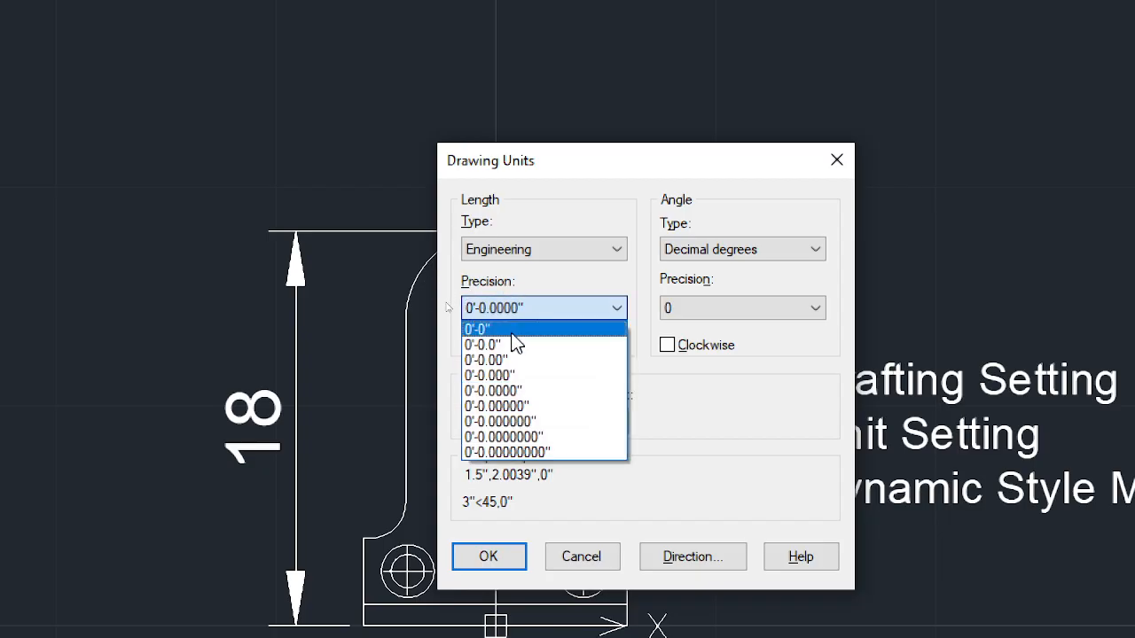
left_click(513, 332)
left_click(494, 313)
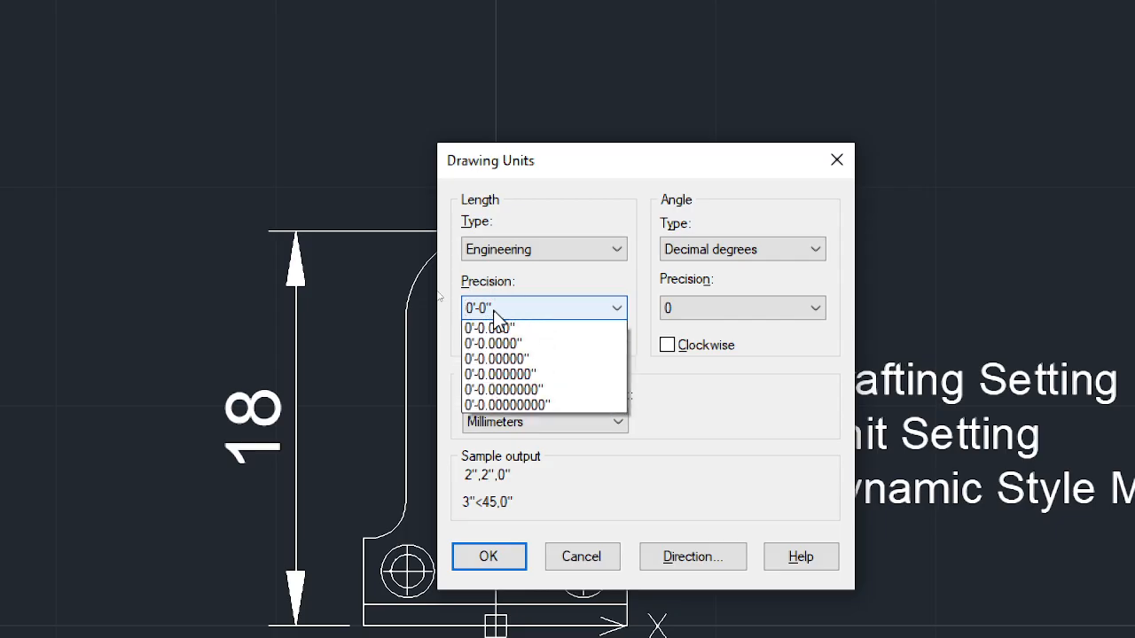
left_click(499, 344)
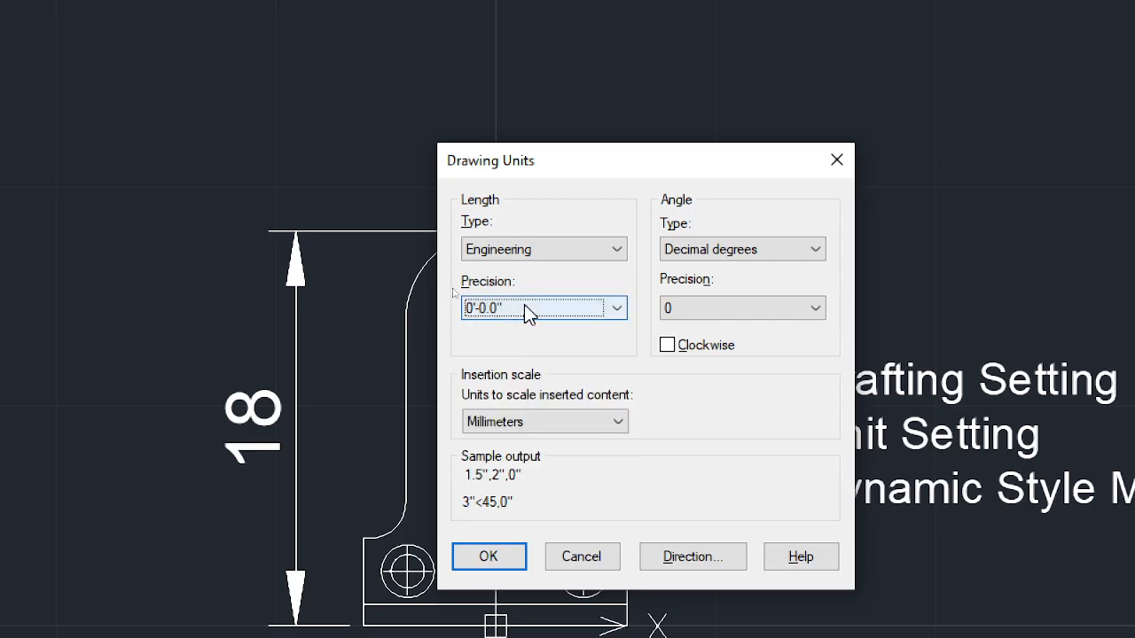
left_click(523, 306)
left_click(507, 359)
left_click(532, 302)
left_click(514, 327)
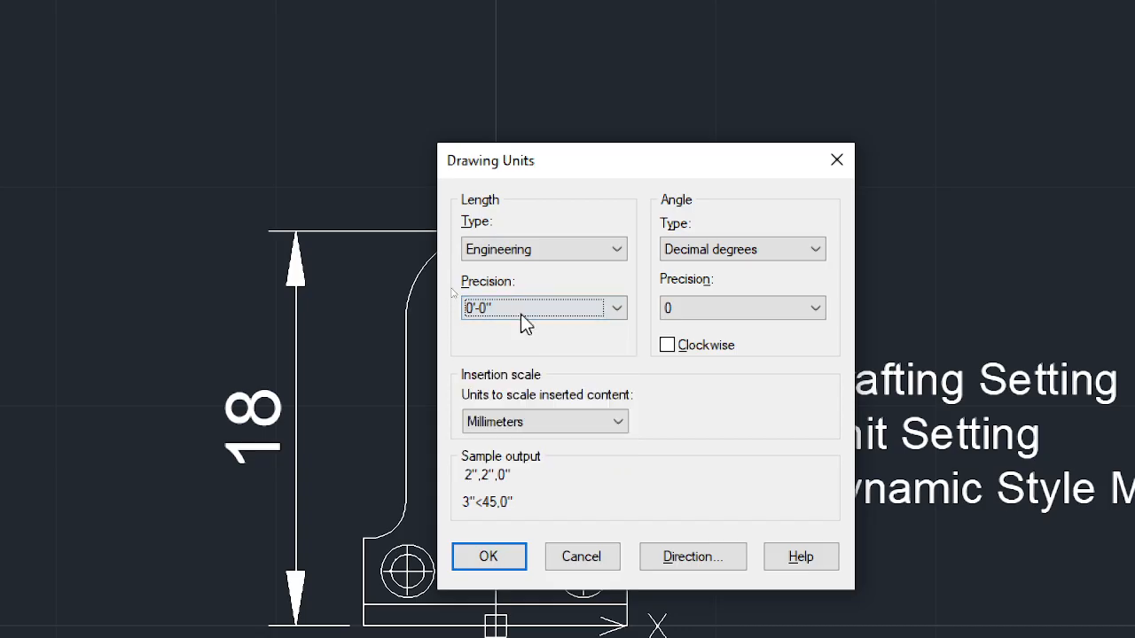
Set the length type to Decimal with a precision of 0.00
left_click(546, 250)
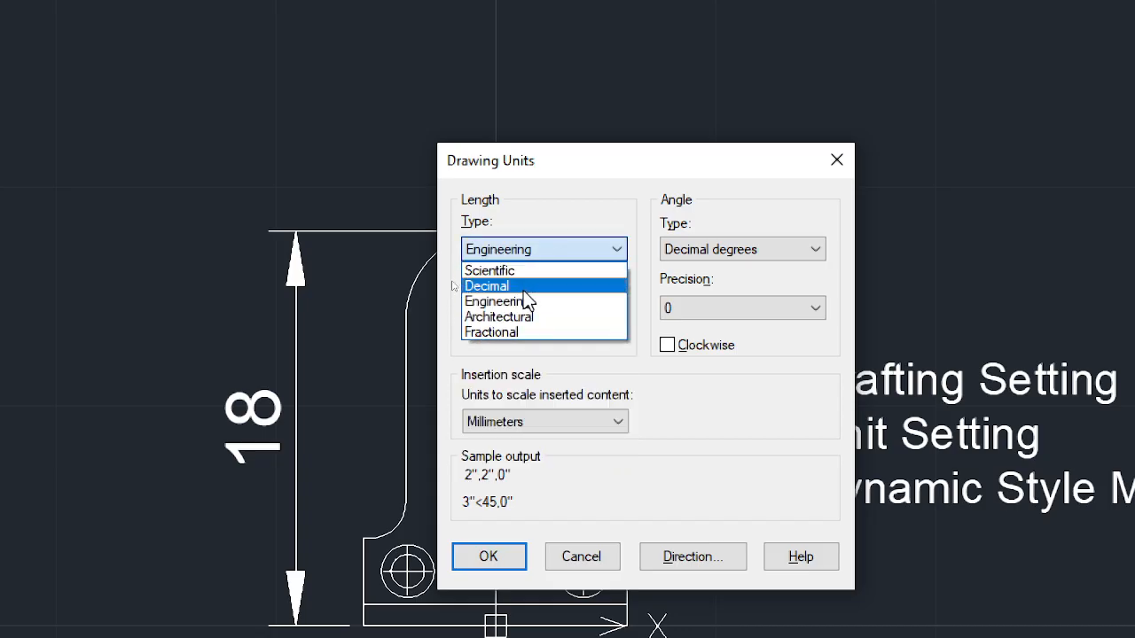
left_click(523, 289)
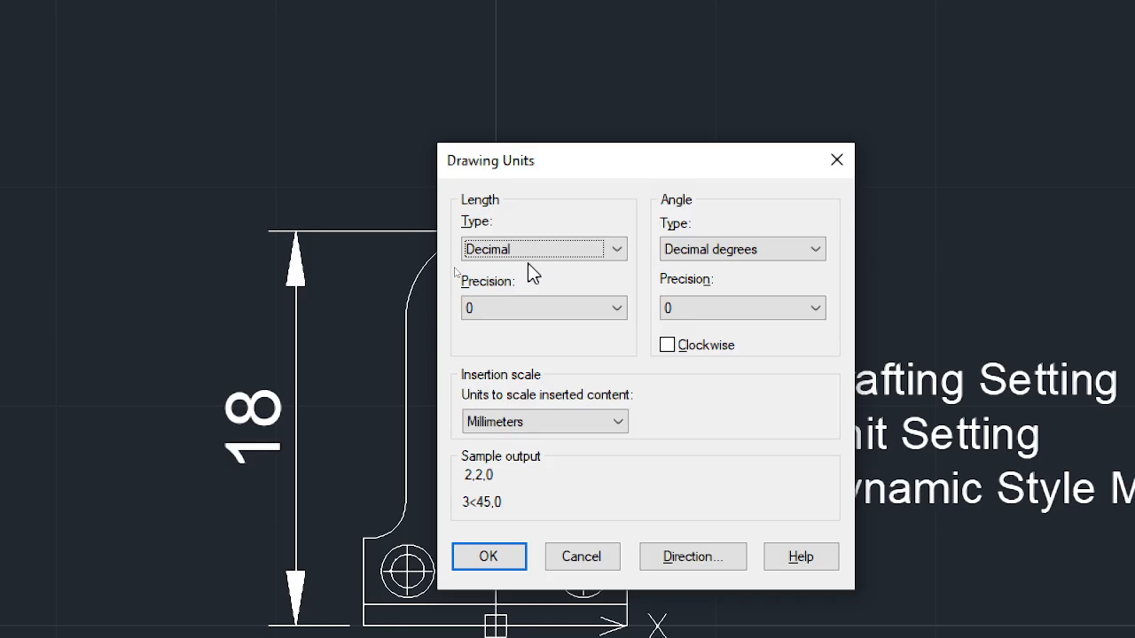
left_click(535, 306)
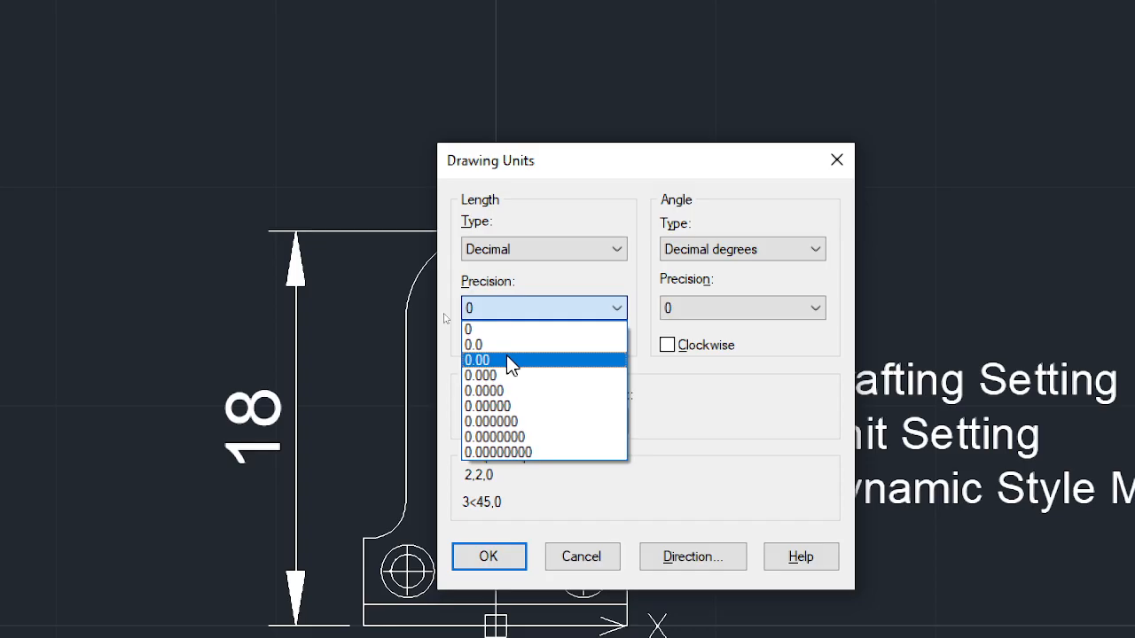
left_click(507, 358)
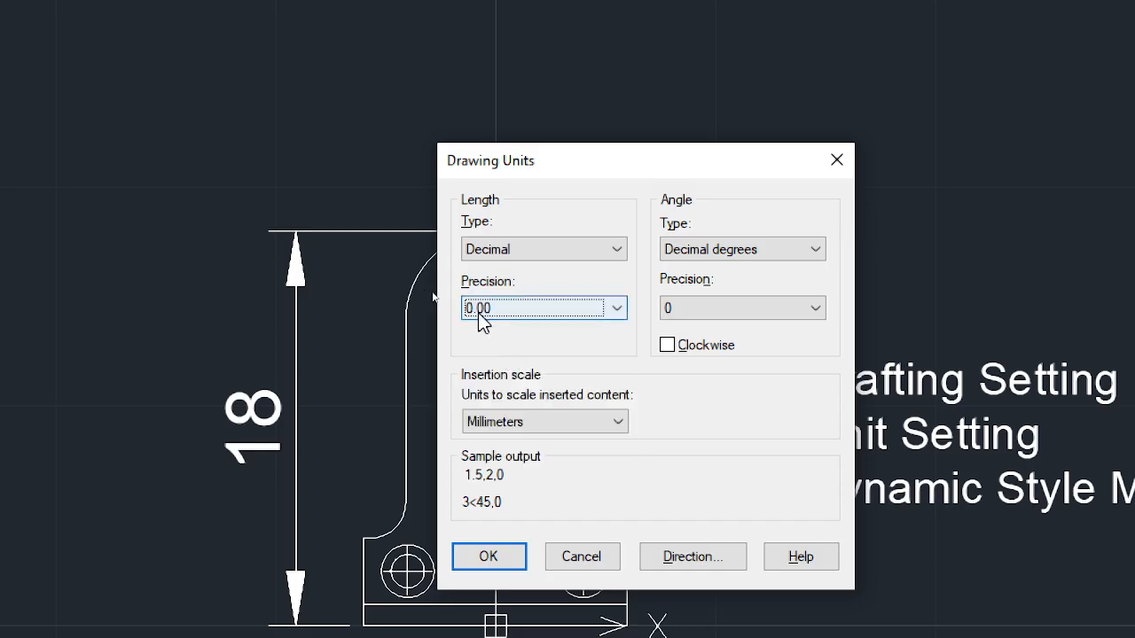
Try an angle precision of 0.0 and set it back to 0, keeping the angle type as Decimal degrees
left_click(709, 249)
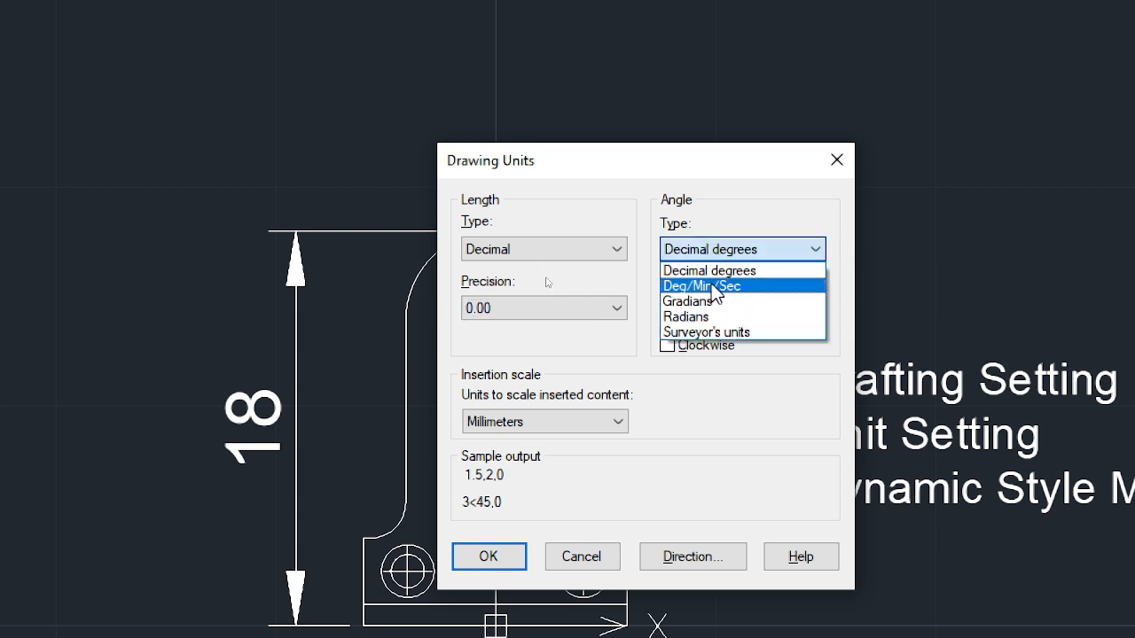
left_click(714, 249)
left_click(689, 307)
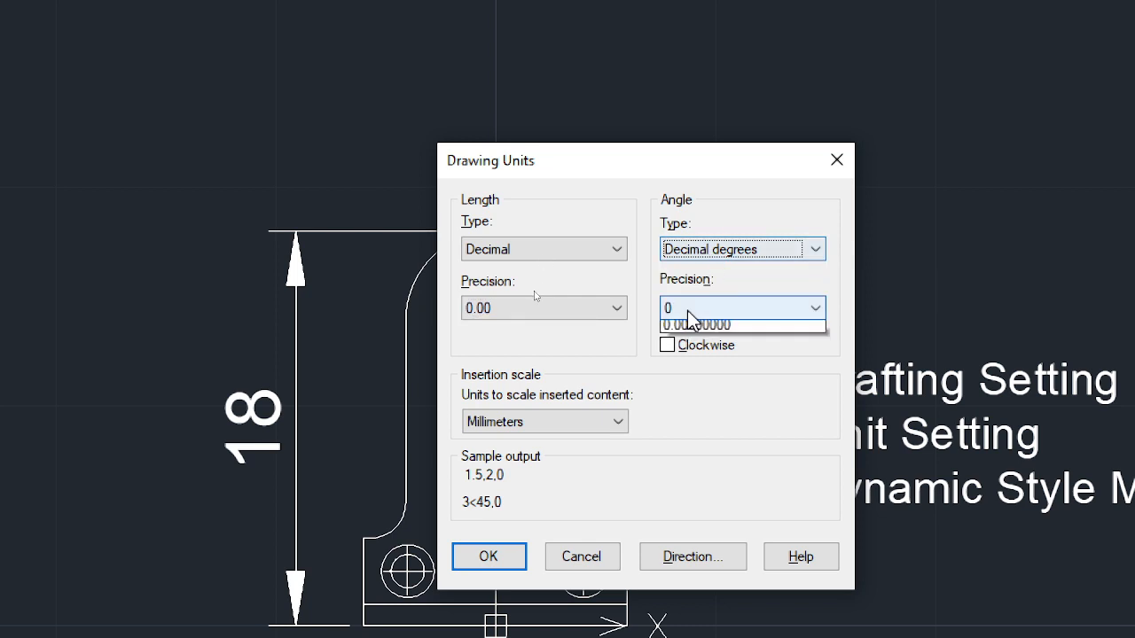
left_click(676, 344)
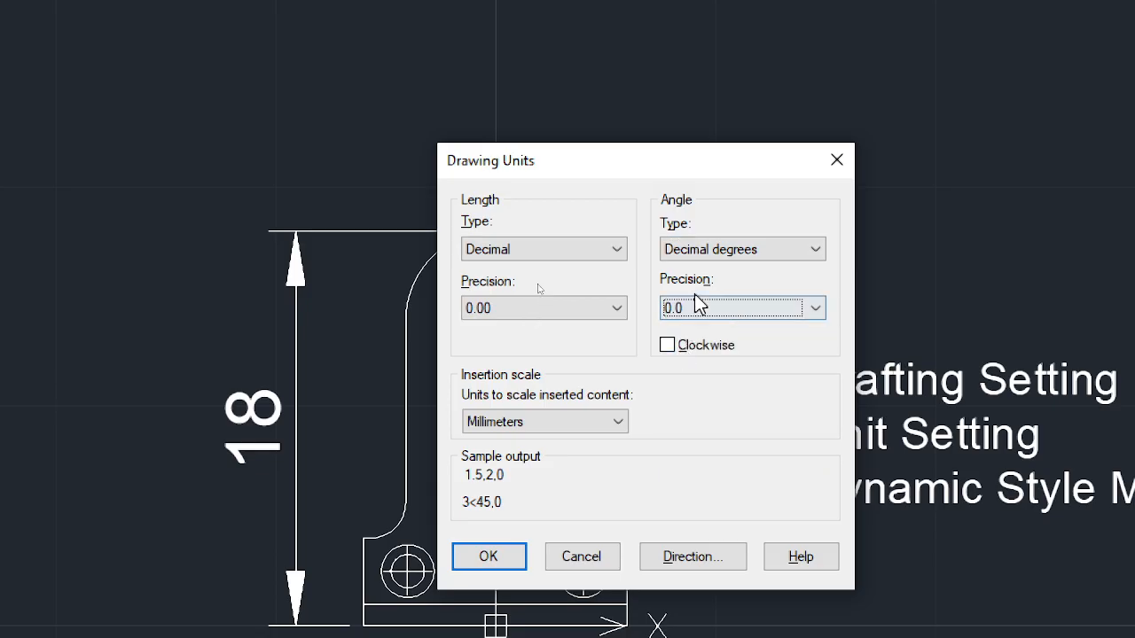
left_click(695, 306)
left_click(683, 329)
Choose Millimeters as the insertion scale unit and accept the drawing unit settings
left_click(505, 427)
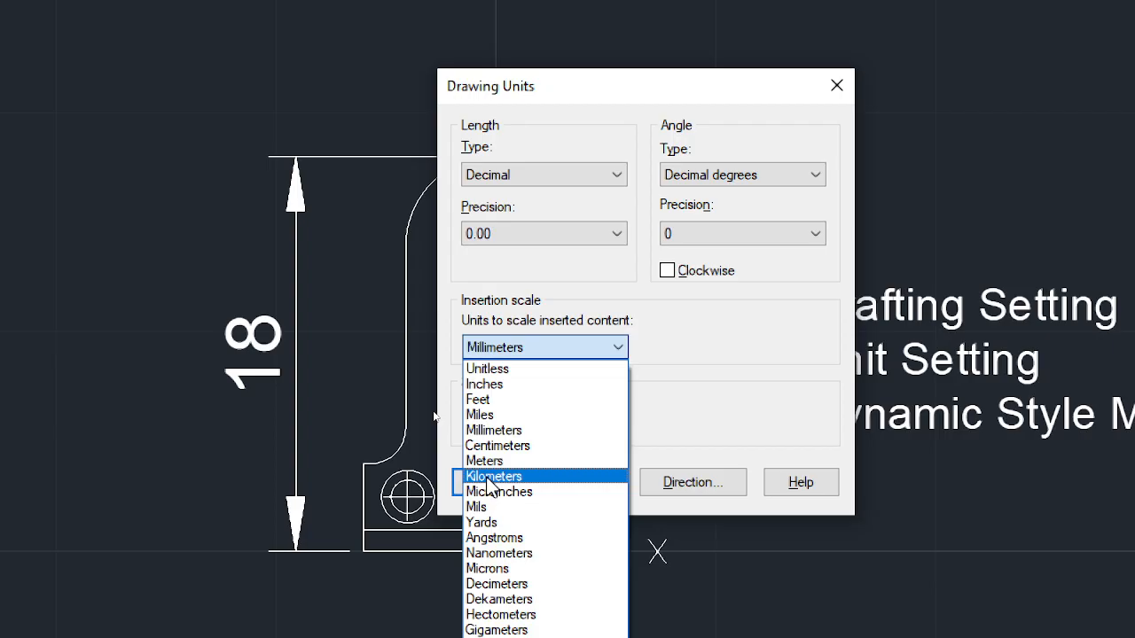
left_click(502, 430)
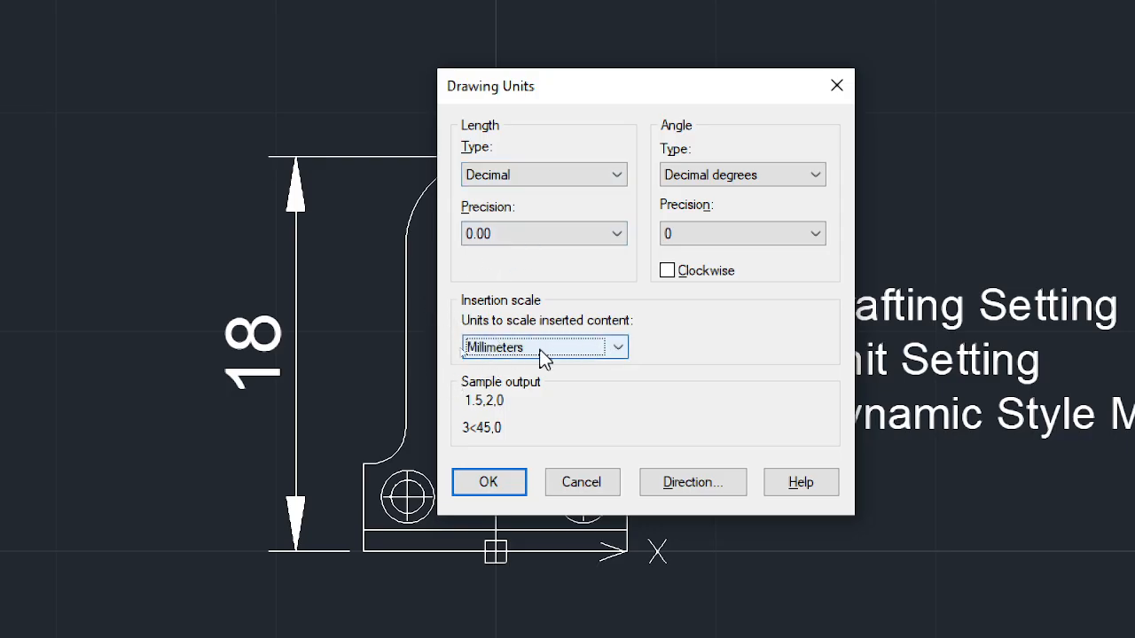
left_click(493, 500)
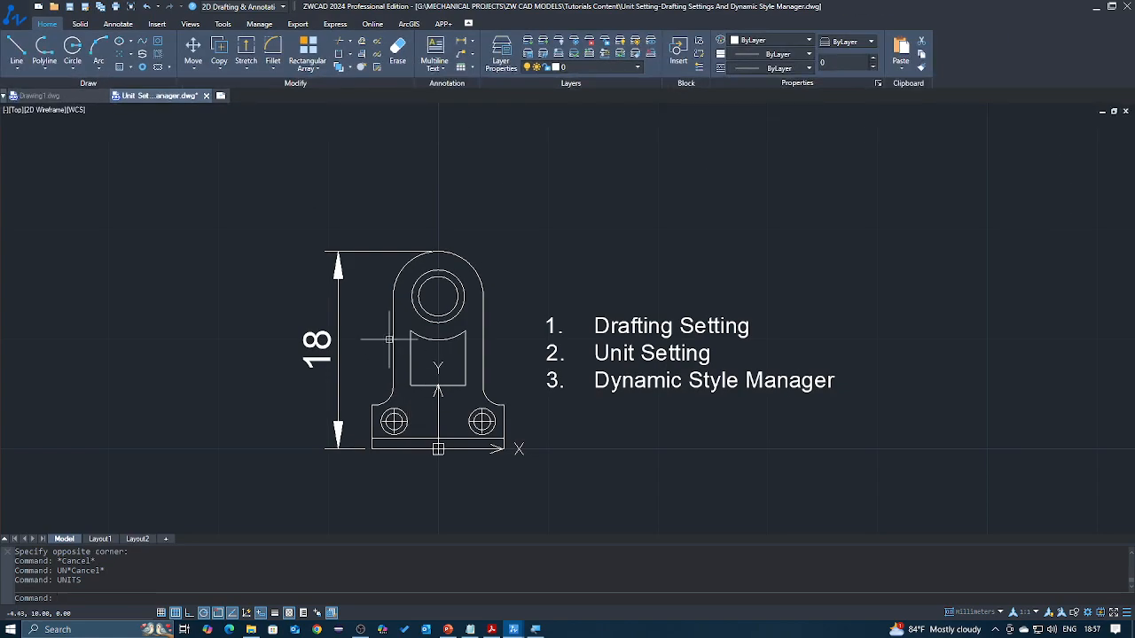
left_click(375, 297)
left_click(312, 364)
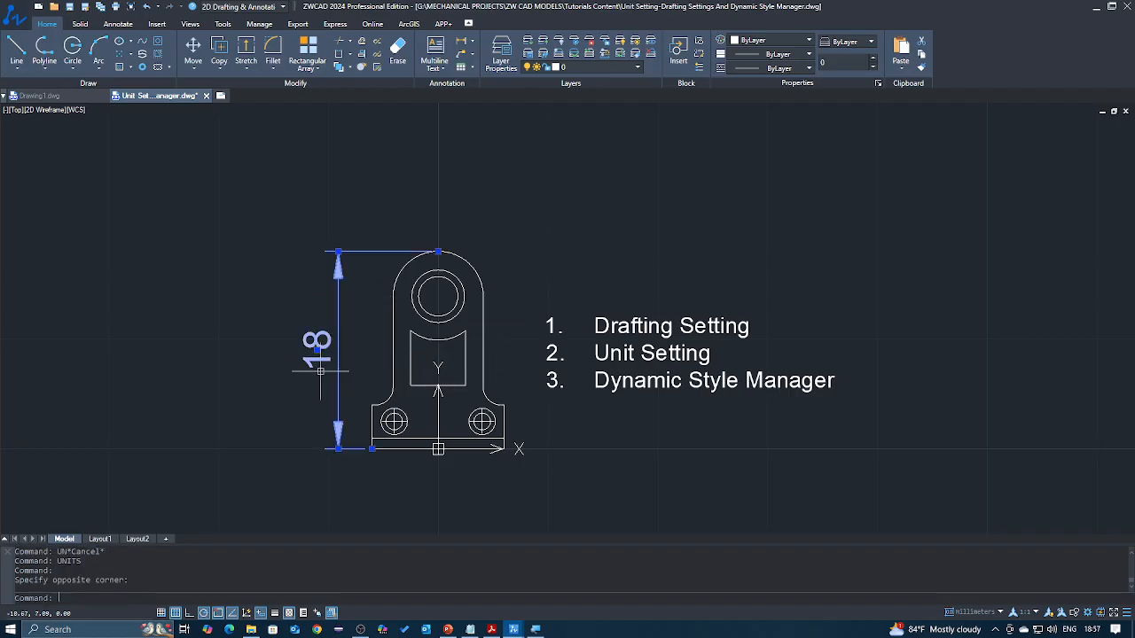
key("Escape")
left_click(355, 357)
left_click(324, 374)
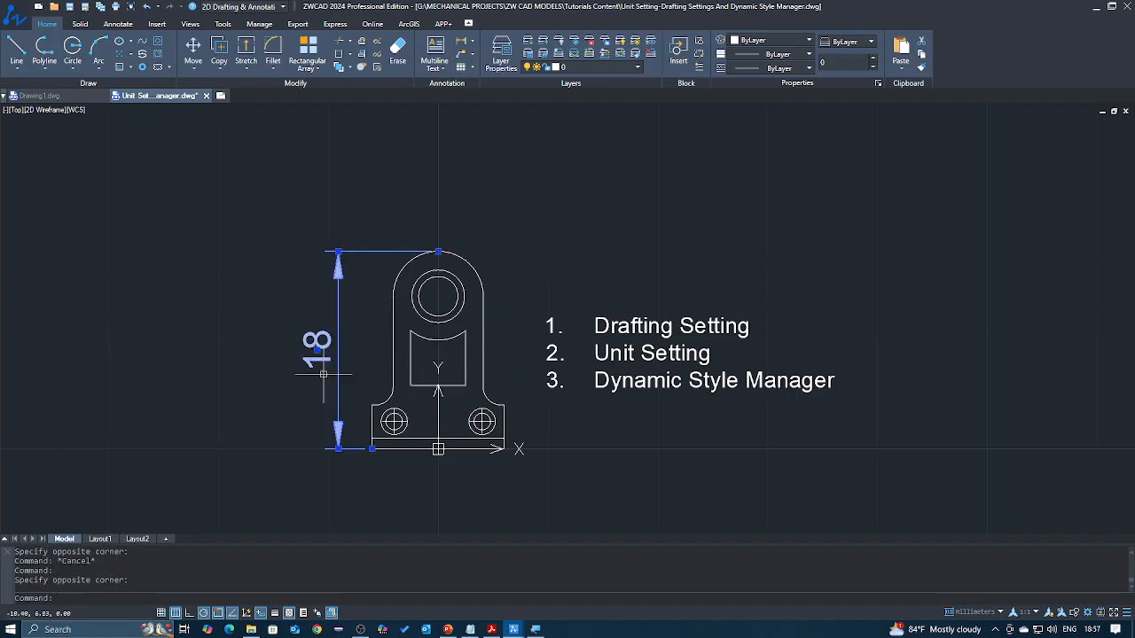
key("Escape")
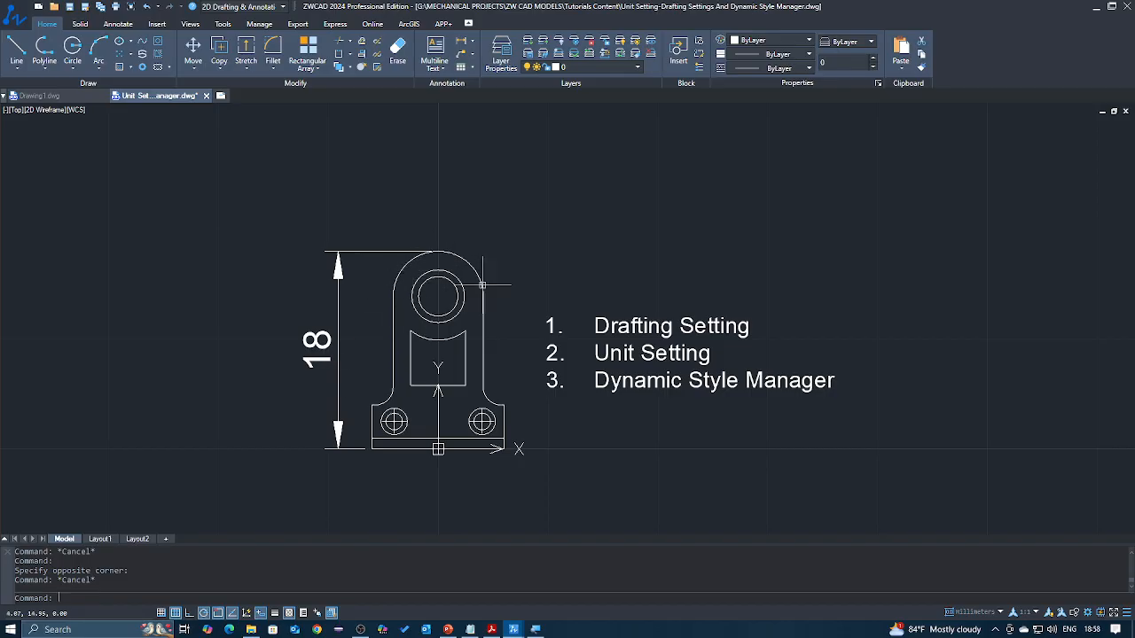
Turn on ortho mode while trying out a horizontal line to the right of the bracket's base, and leave the line undrawn
type("l")
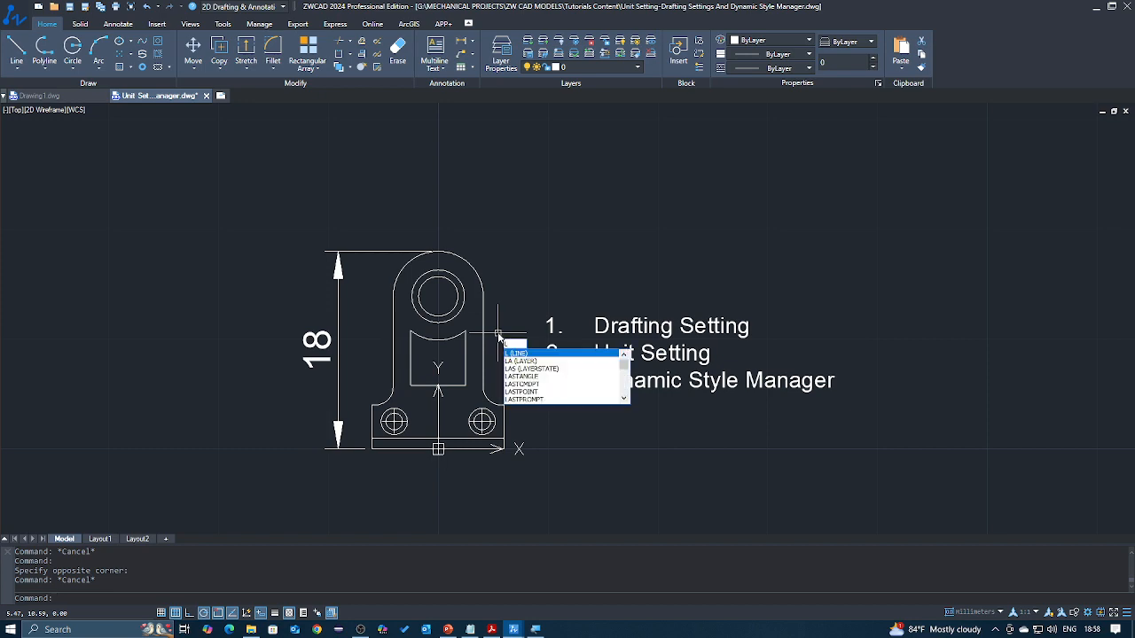
key("Escape")
left_click(18, 52)
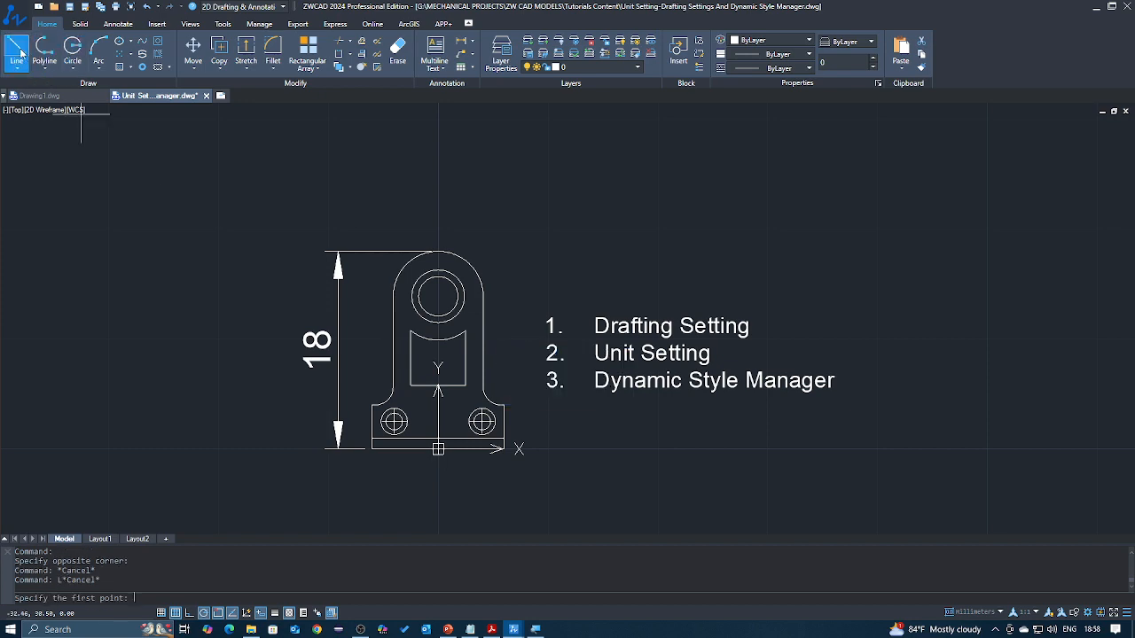
mouse_move(431, 283)
middle_mouse_down()
mouse_move(370, 282)
mouse_move(291, 221)
middle_mouse_up()
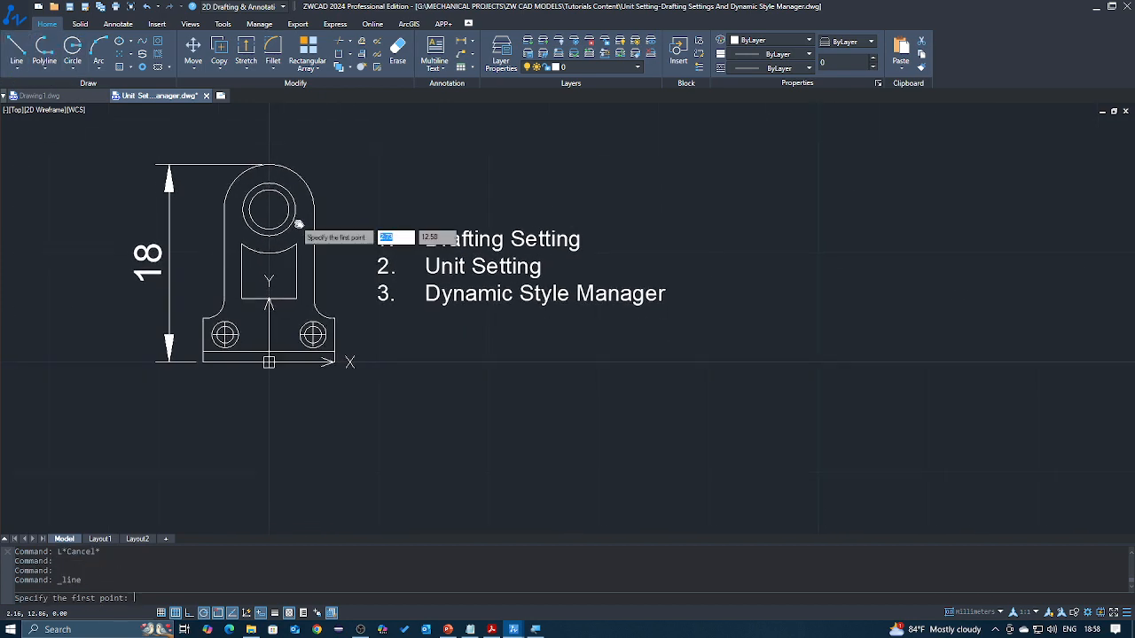
left_click(378, 362)
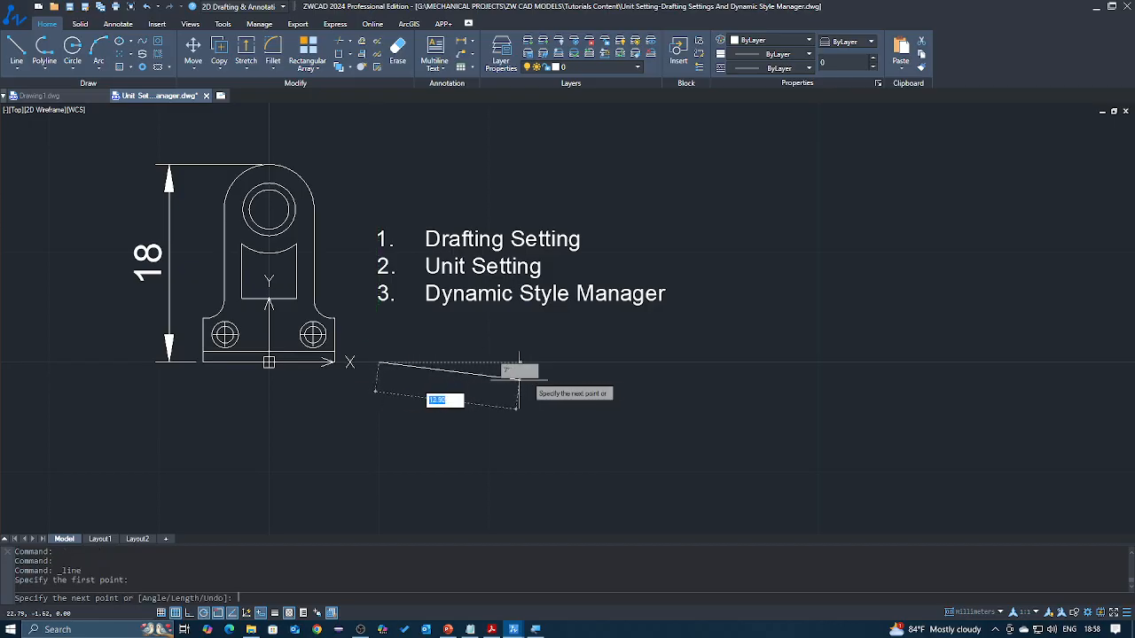
key("F8")
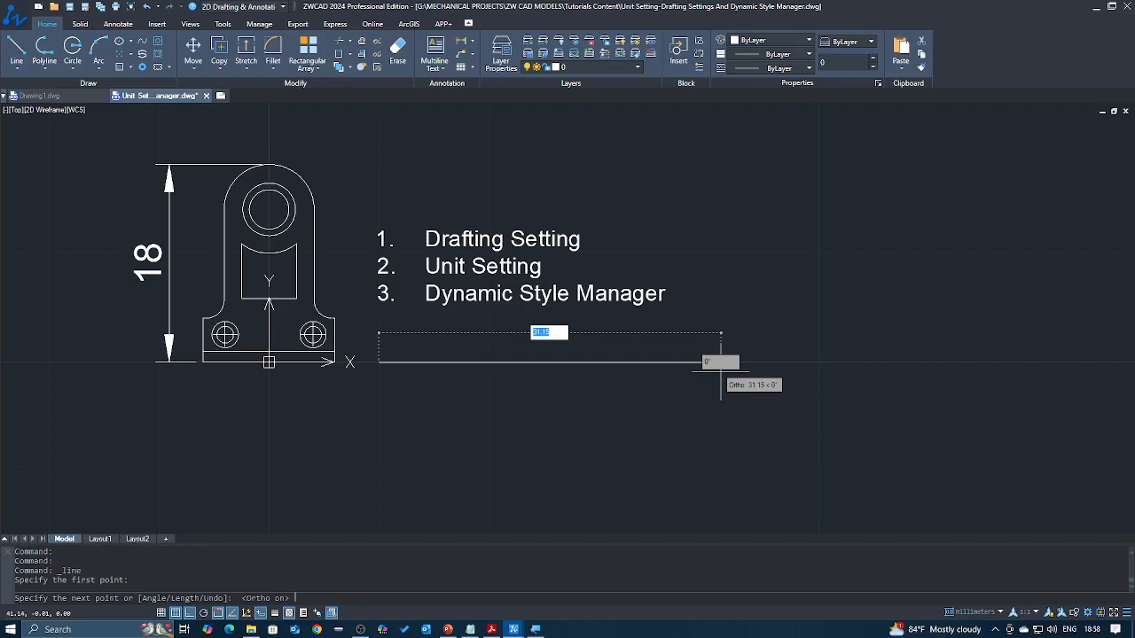
key("Escape")
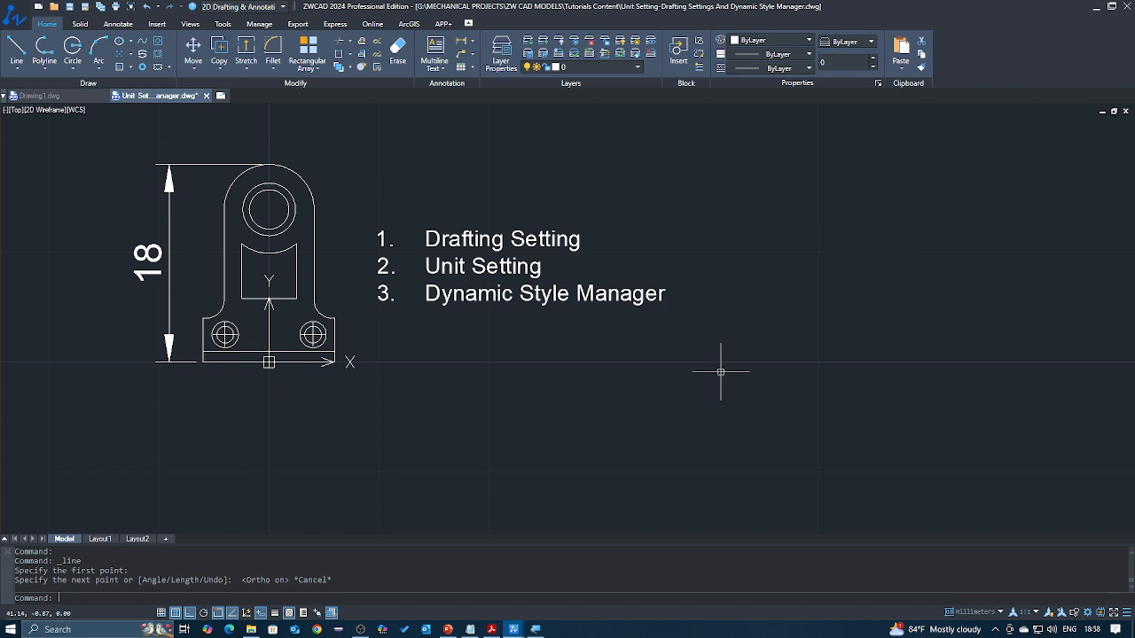
Draw a horizontal line 100 mm long running right from a point below the Dynamic Style Manager text
type("l")
key("Return")
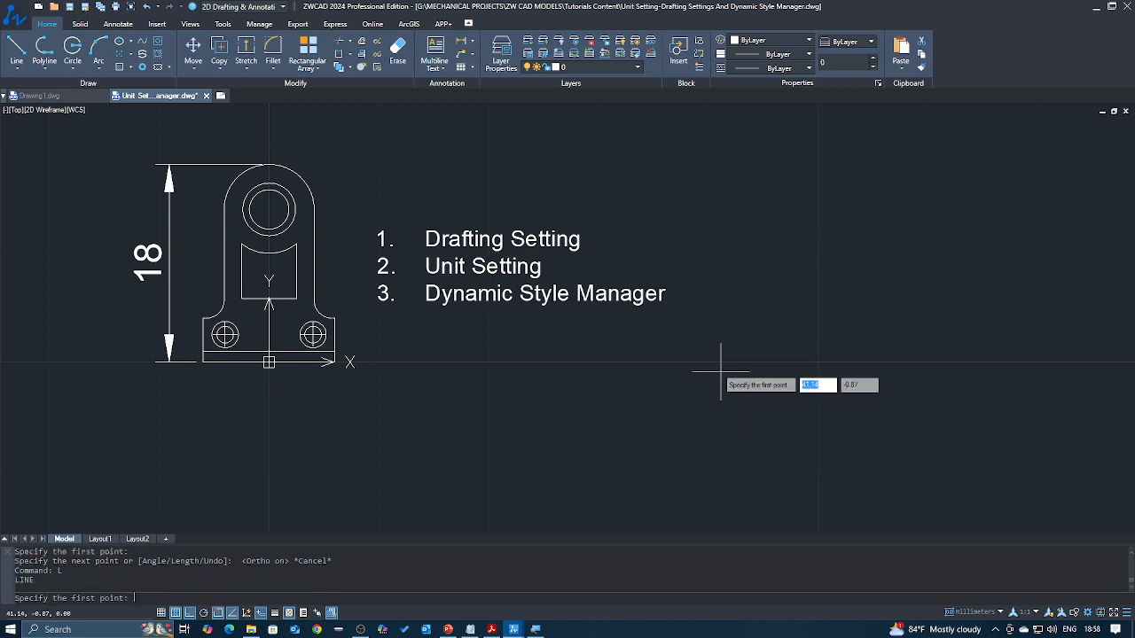
left_click(509, 378)
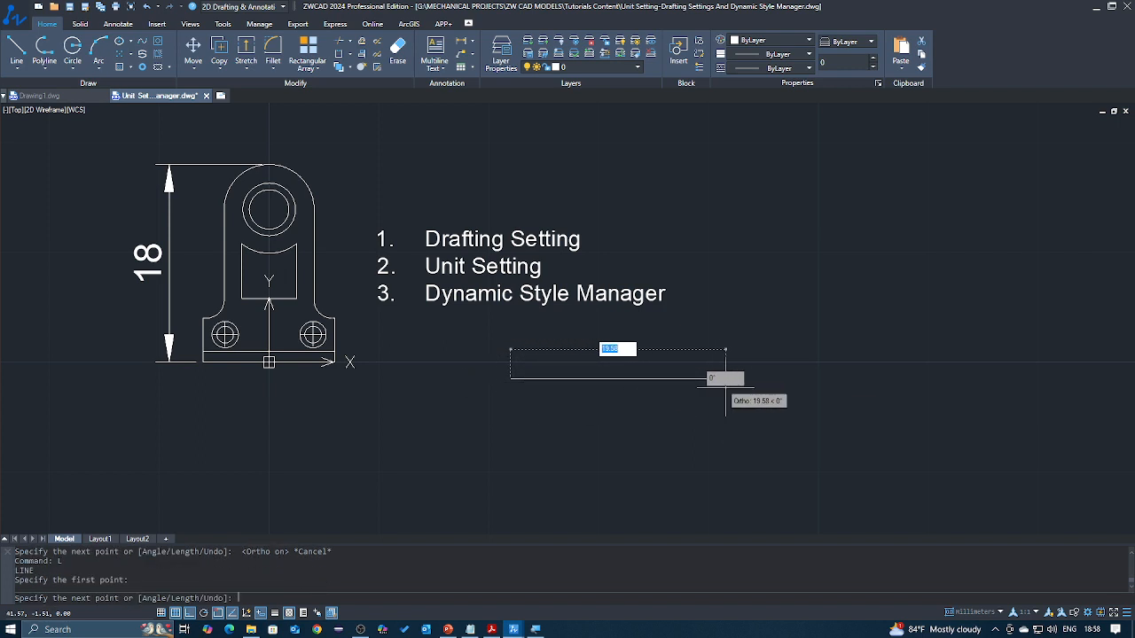
type("100")
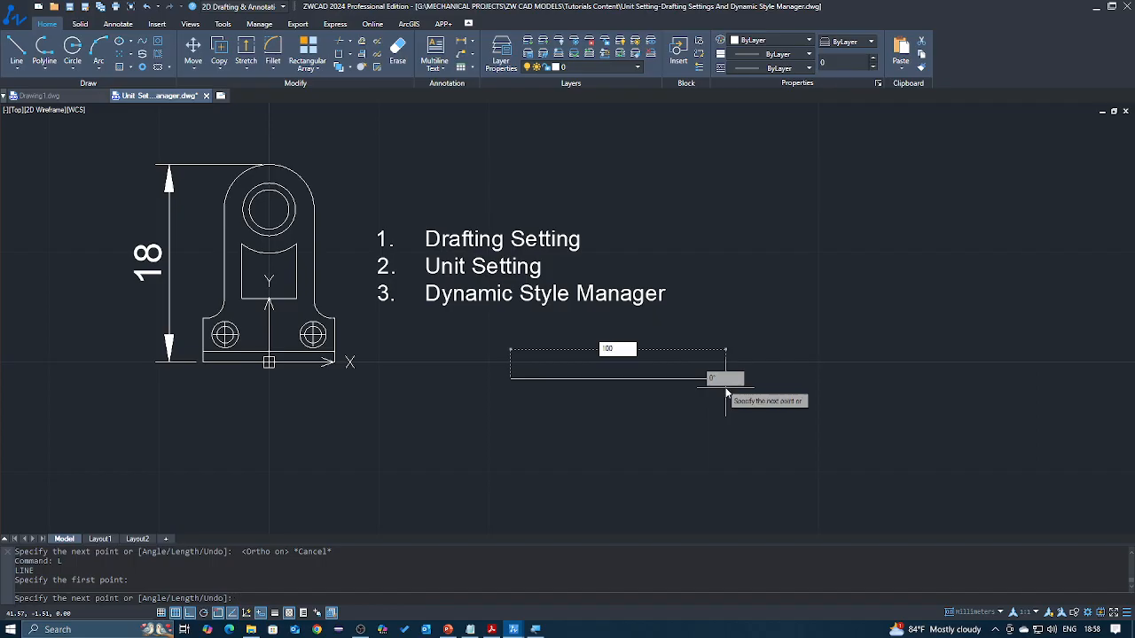
key("Return")
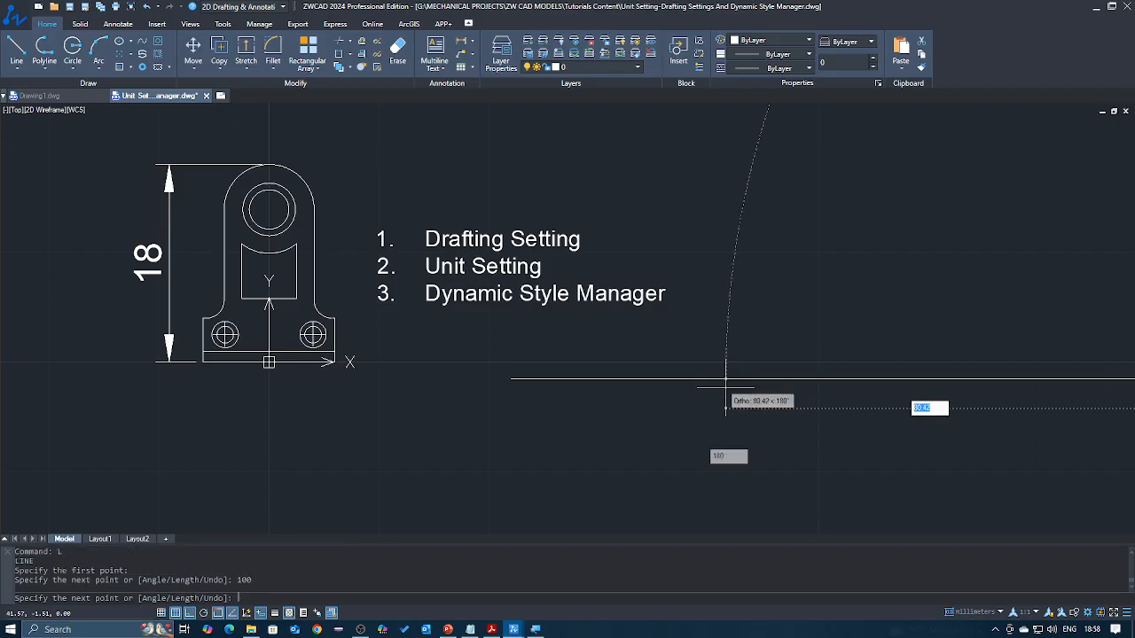
key("Return")
Add a linear dimension to the new horizontal line by selecting the line itself, placing the dimension just below it
type("z")
key("Return")
type("a")
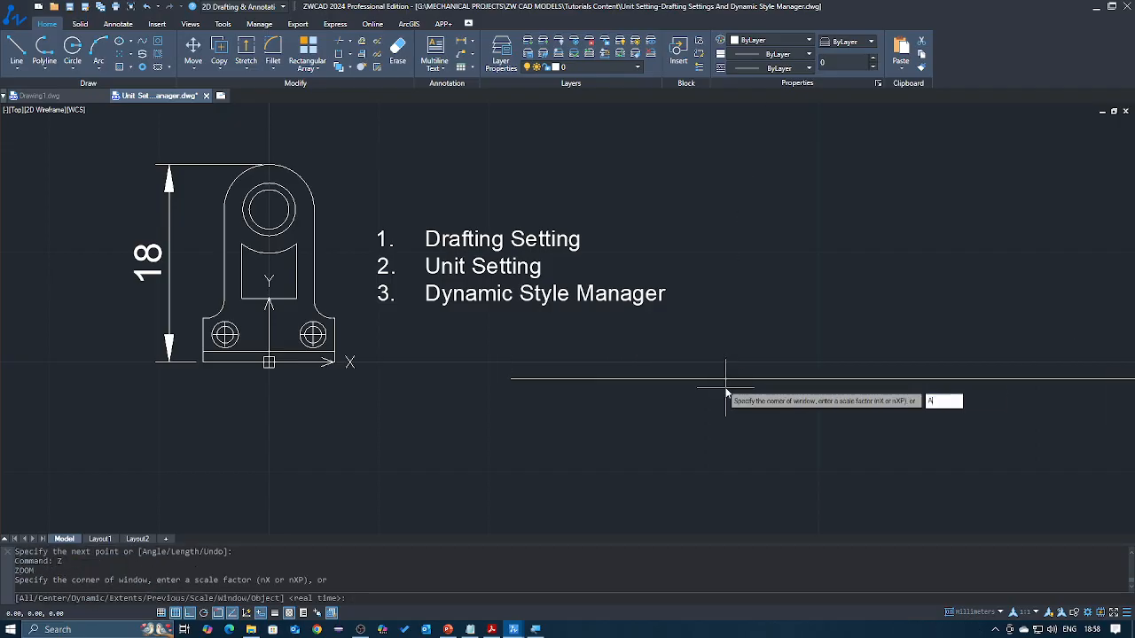
key("Return")
scroll(470, 425, "up", 5)
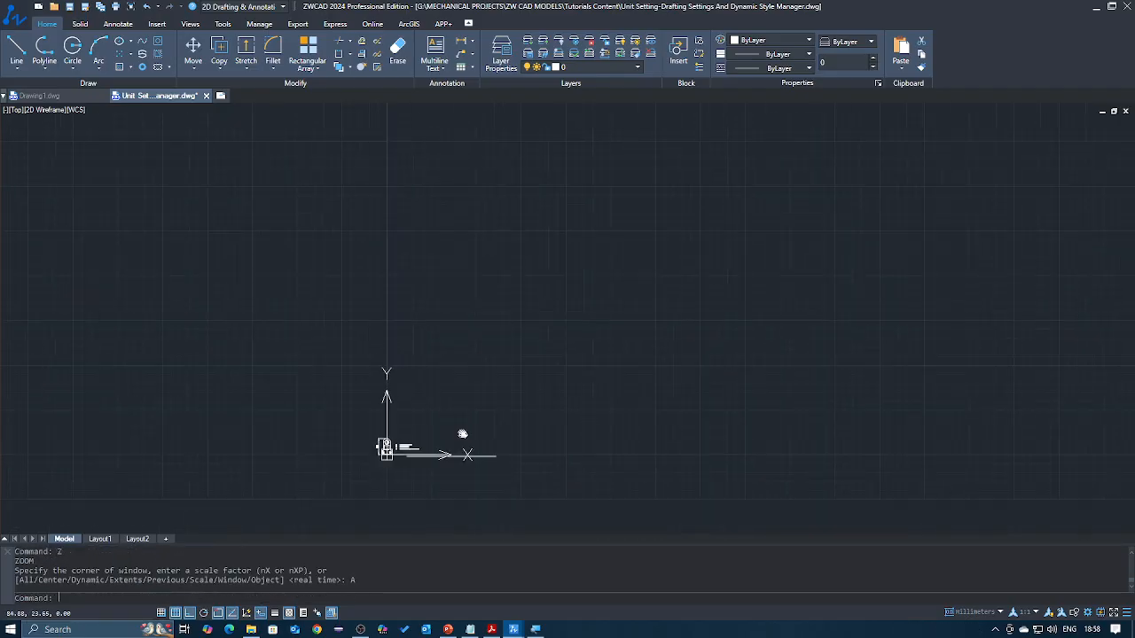
scroll(506, 332, "up", 5)
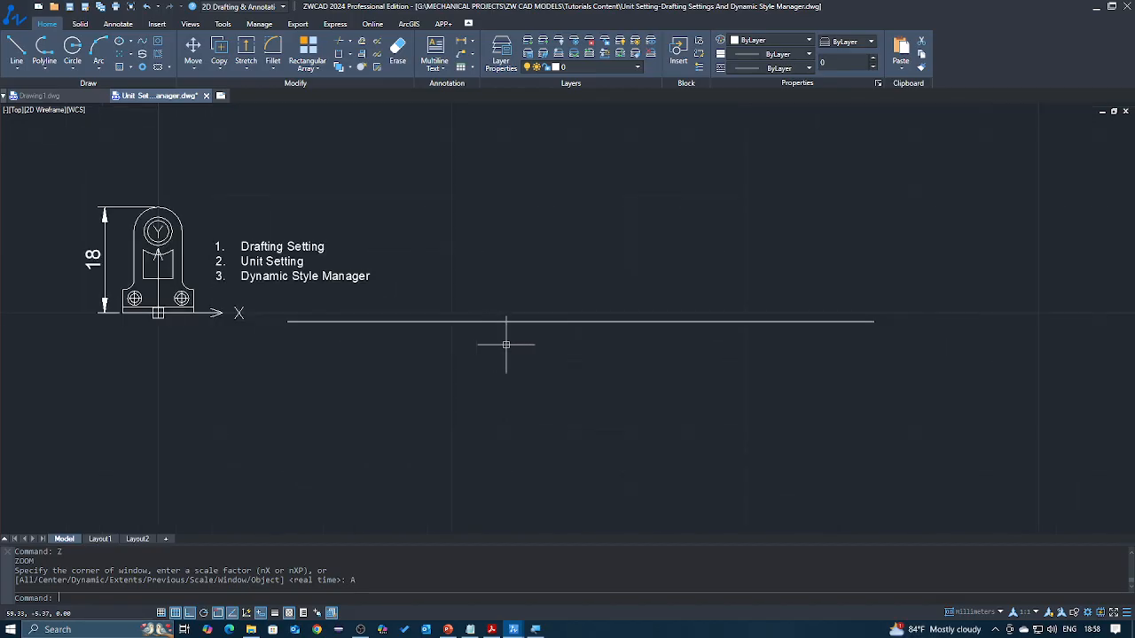
type("dli")
key("Return")
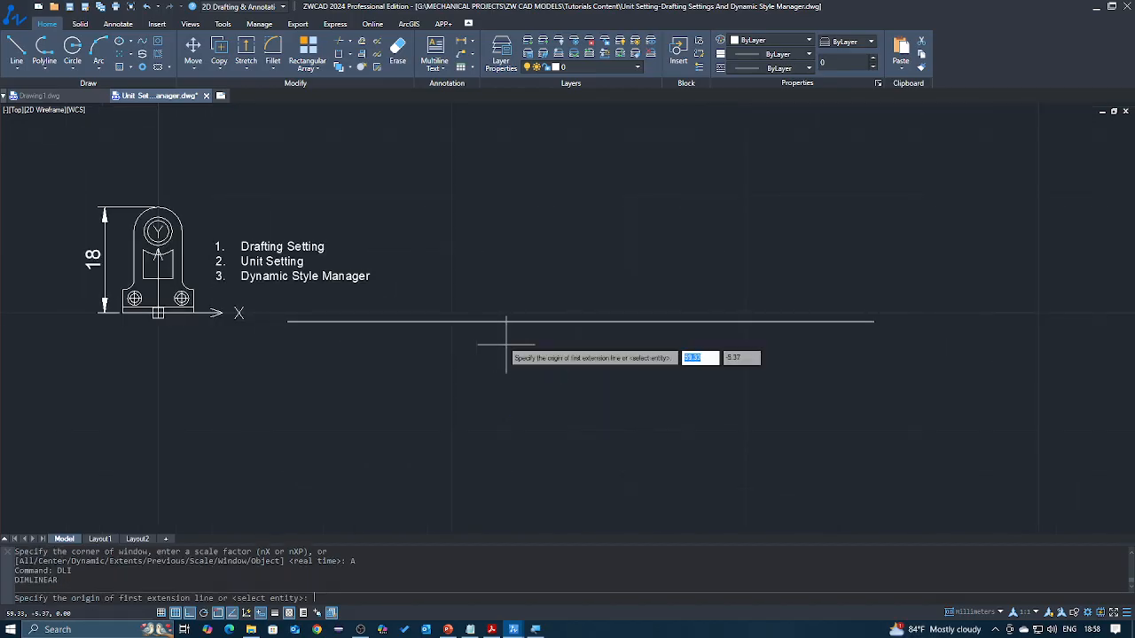
key("Return")
left_click(522, 320)
left_click(556, 353)
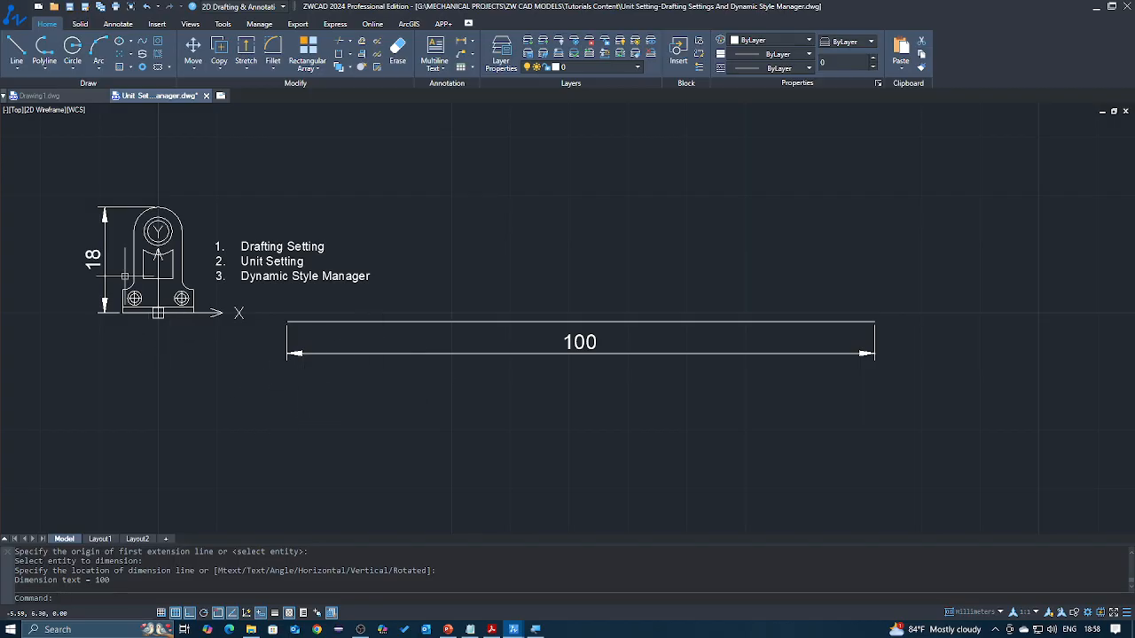
left_click(117, 265)
left_click(94, 273)
key("Escape")
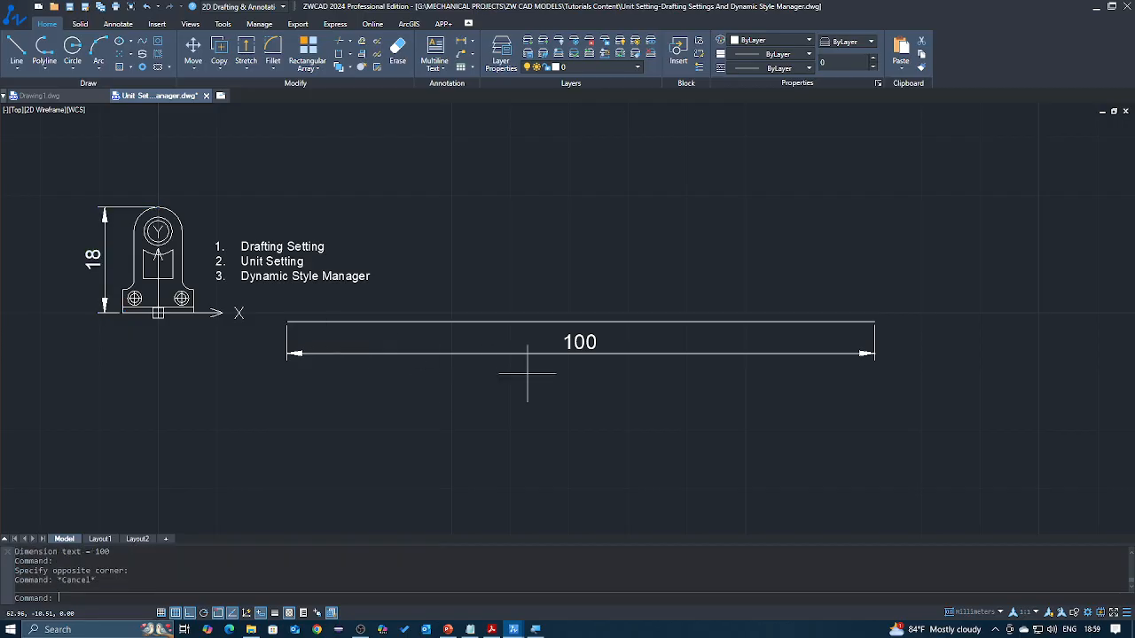
left_click(526, 373)
left_click(520, 343)
key("Escape")
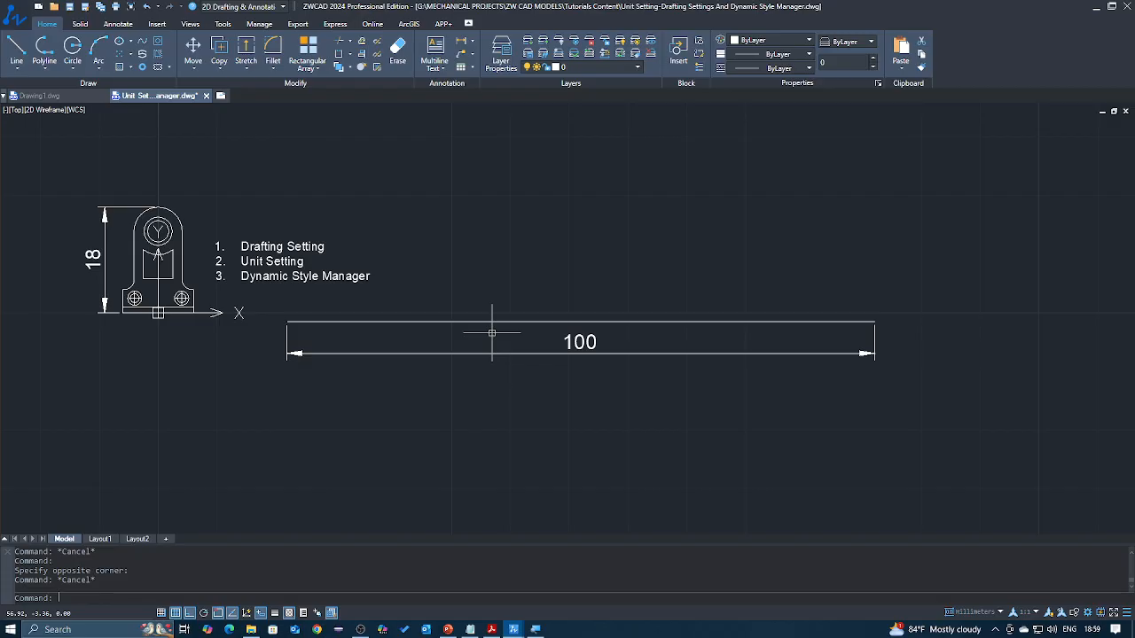
Open the ISO-25 dimension style for modification from the Dimension Style Manager
type("D")
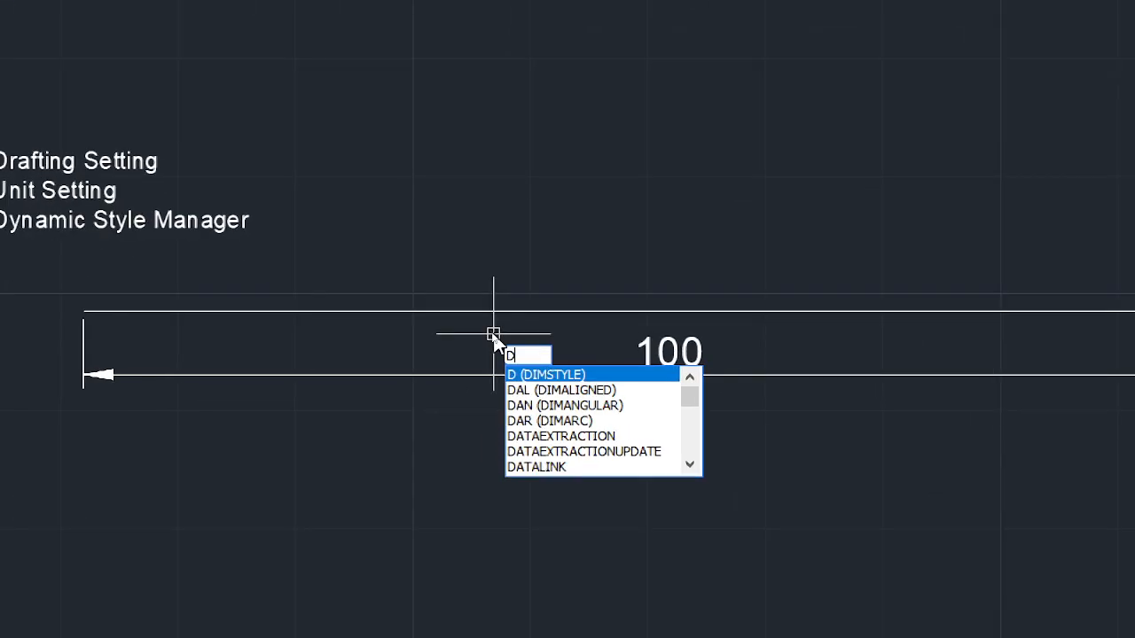
key("Return")
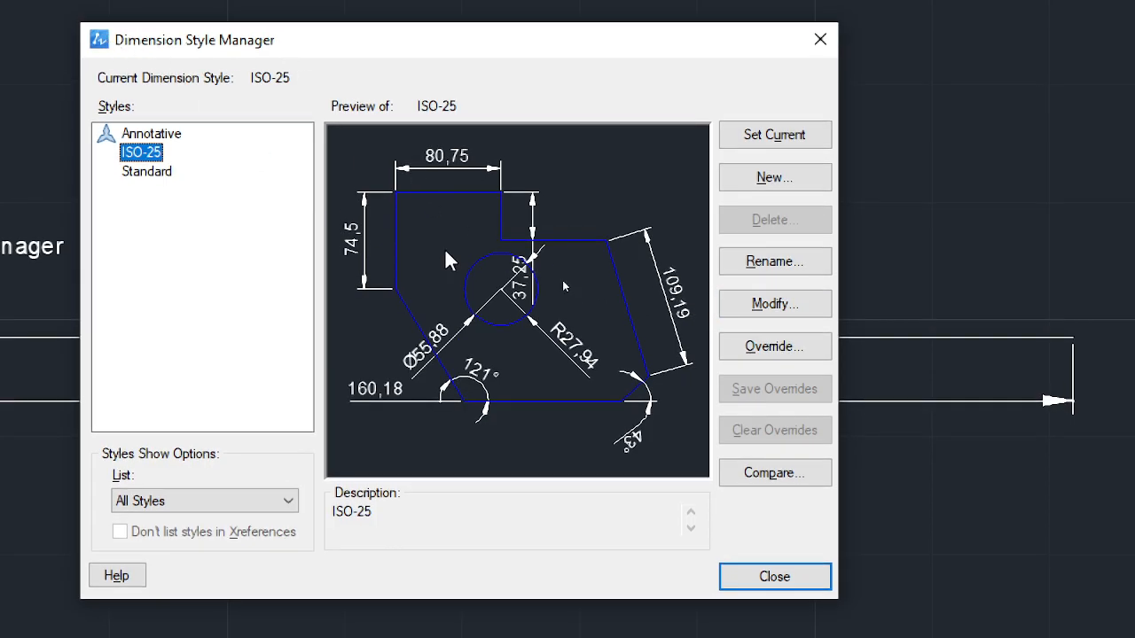
left_click(784, 303)
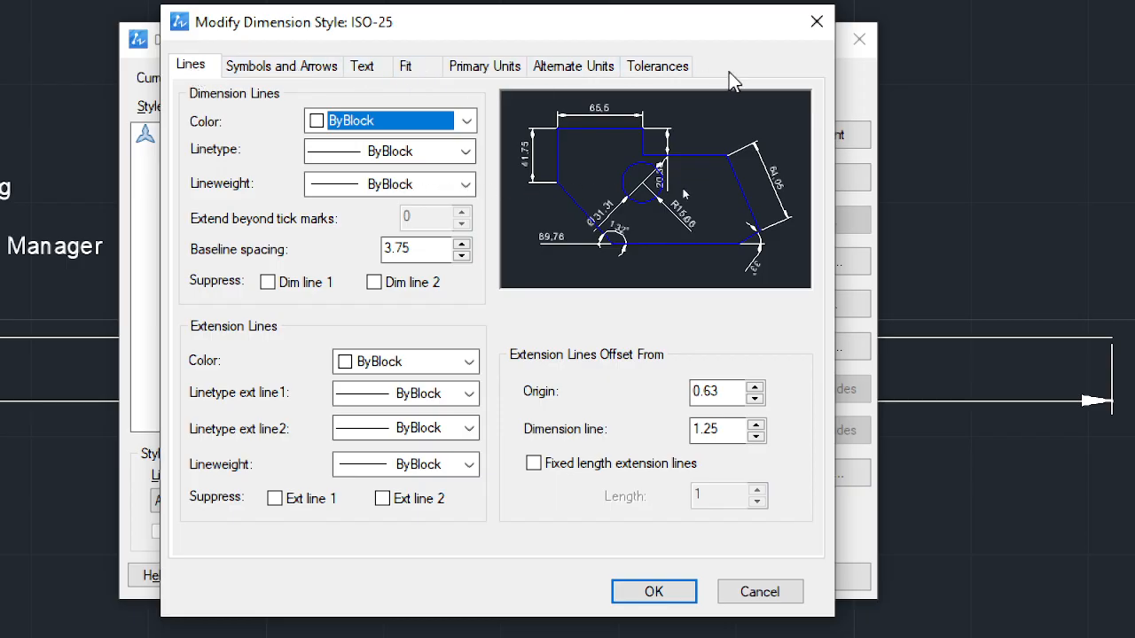
Look through the ISO-25 style's settings for lines, arrows, text, fit, primary units, alternate units and tolerances
left_click(189, 69)
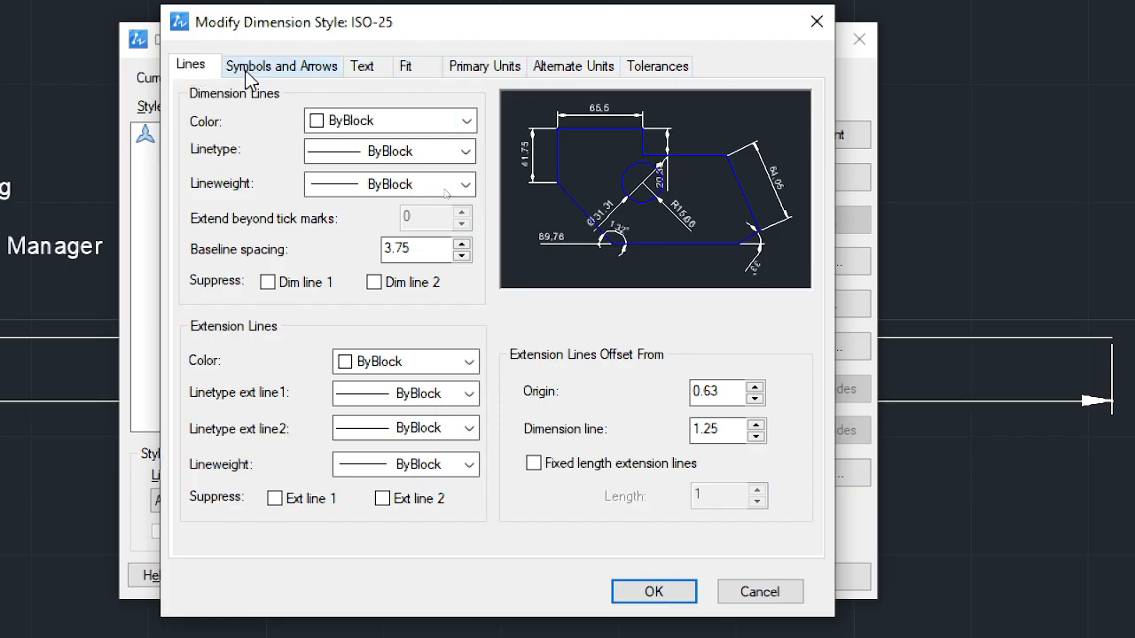
left_click(326, 73)
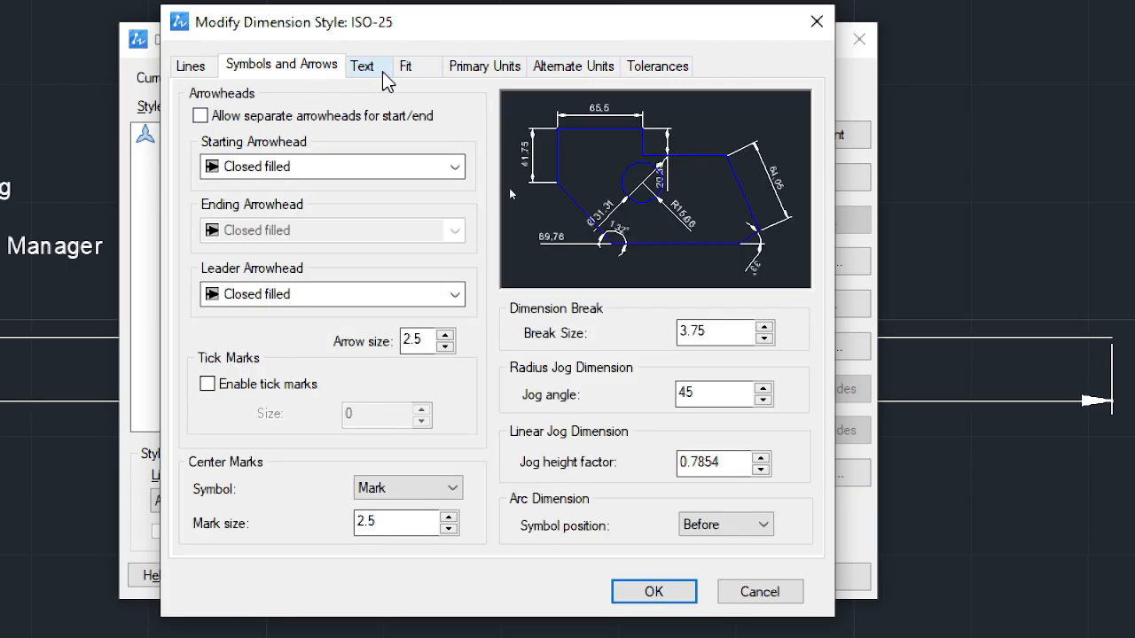
left_click(384, 78)
left_click(423, 76)
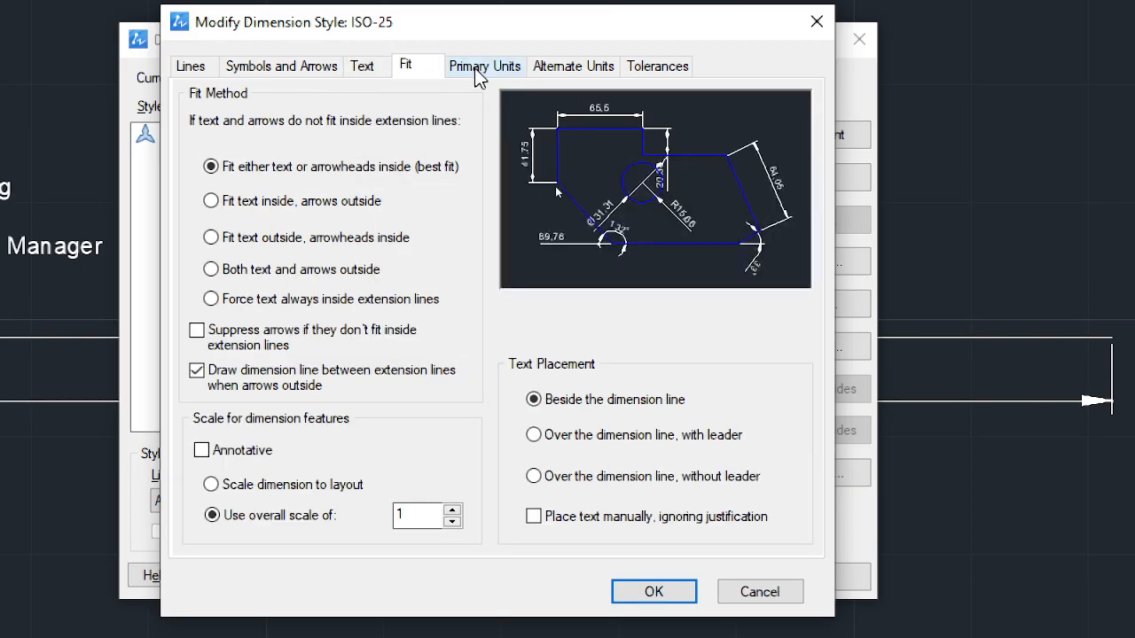
left_click(477, 76)
left_click(570, 69)
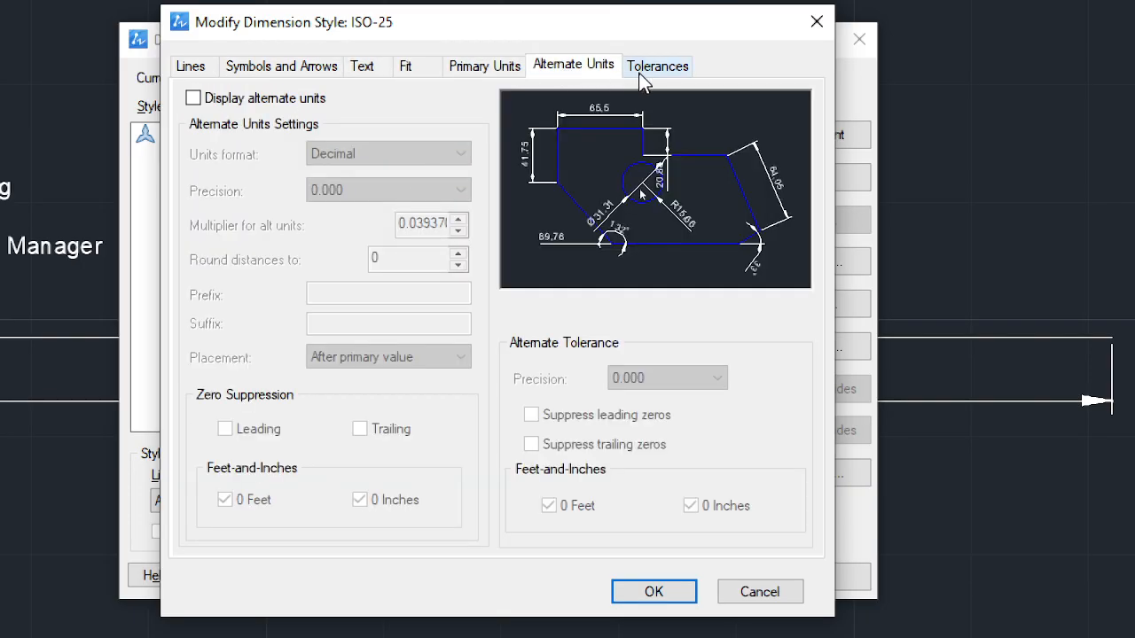
left_click(671, 76)
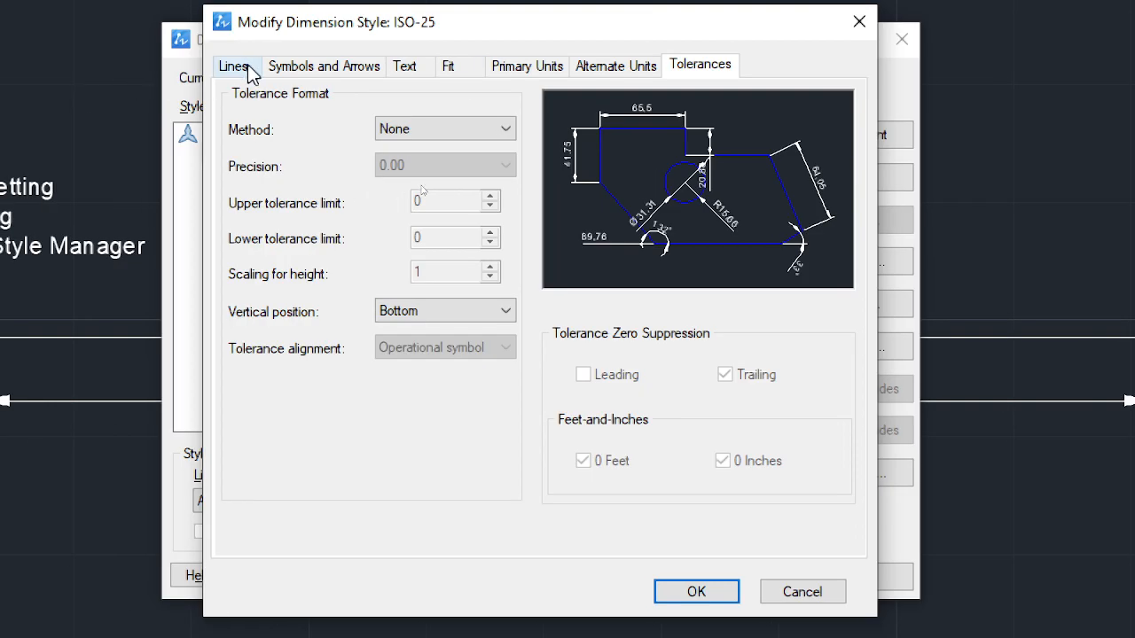
Set the color of both the dimension lines and the extension lines to Red in the ISO-25 style
left_click(250, 75)
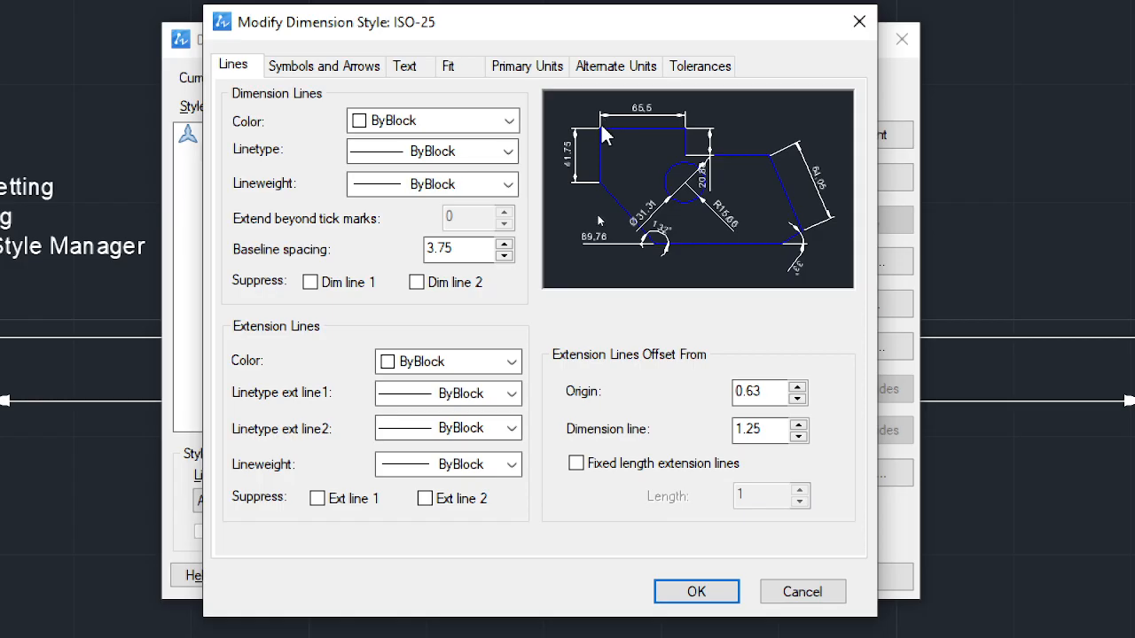
left_click(426, 122)
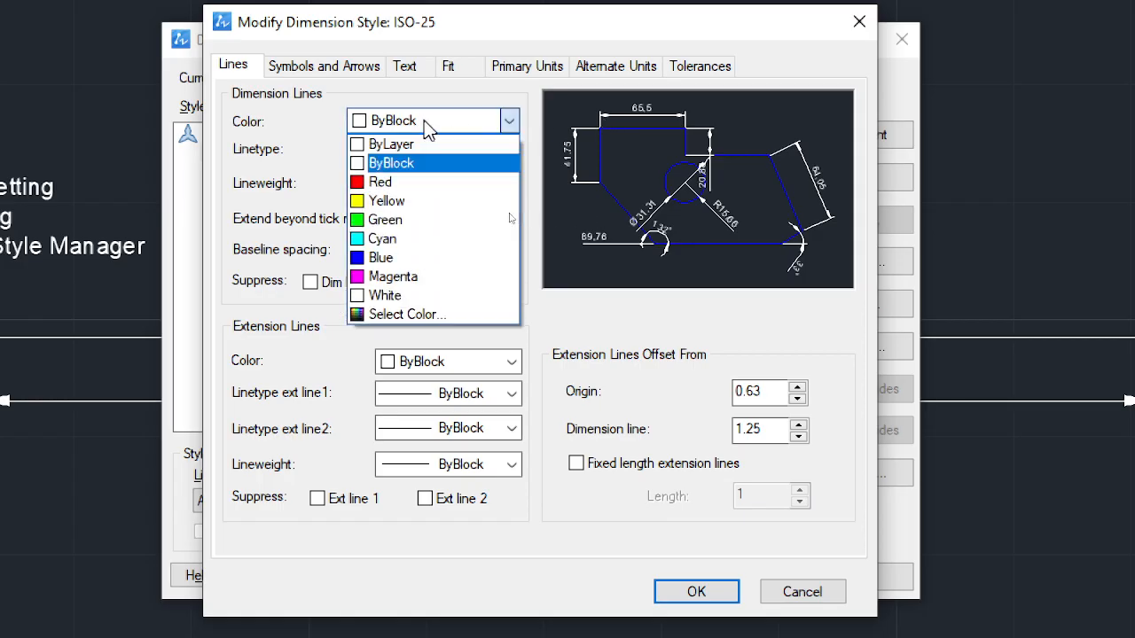
left_click(401, 181)
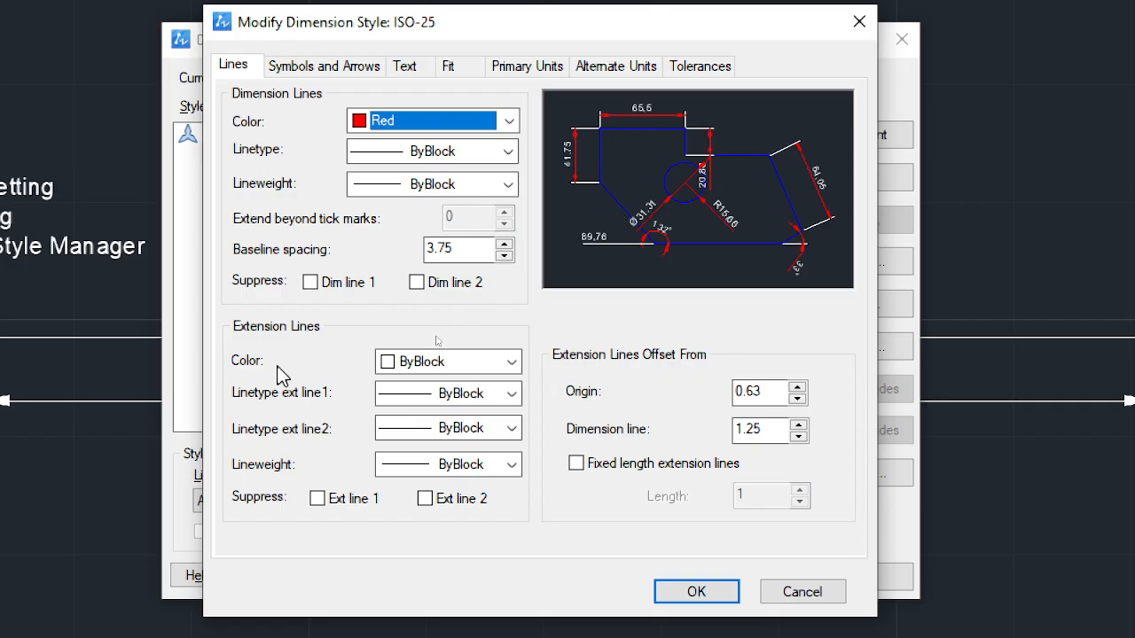
left_click(474, 368)
left_click(448, 424)
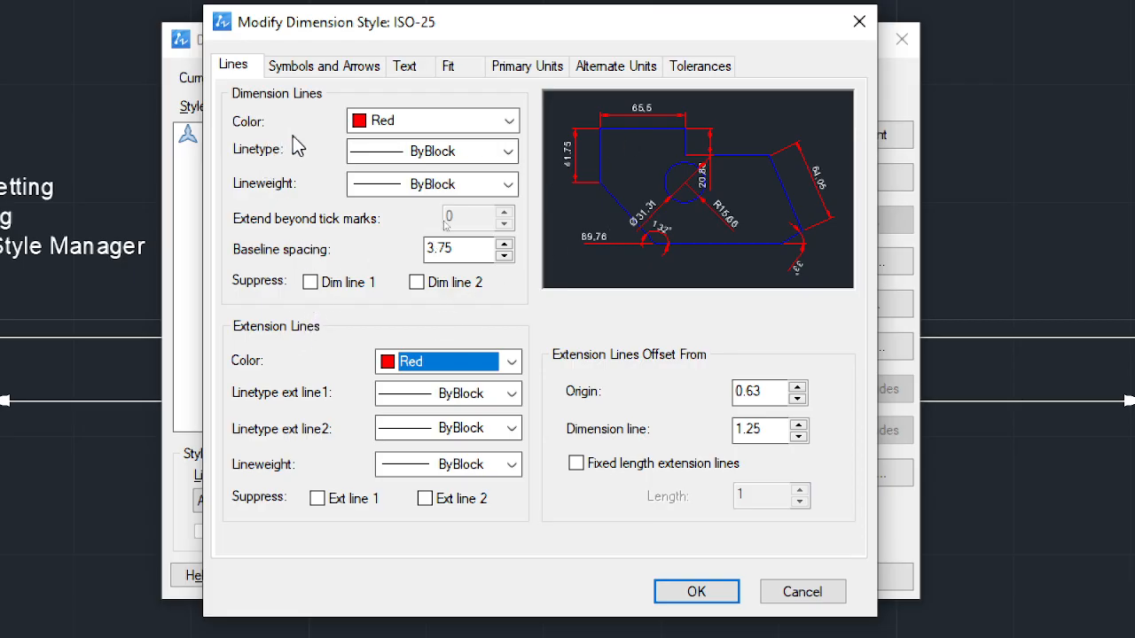
left_click(379, 156)
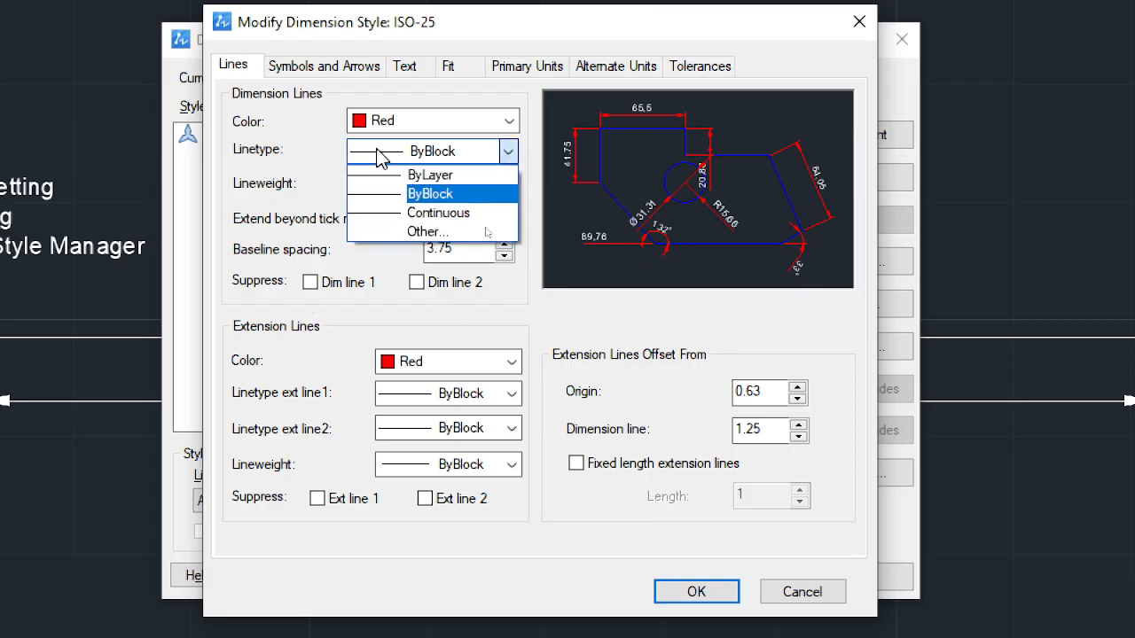
left_click(379, 156)
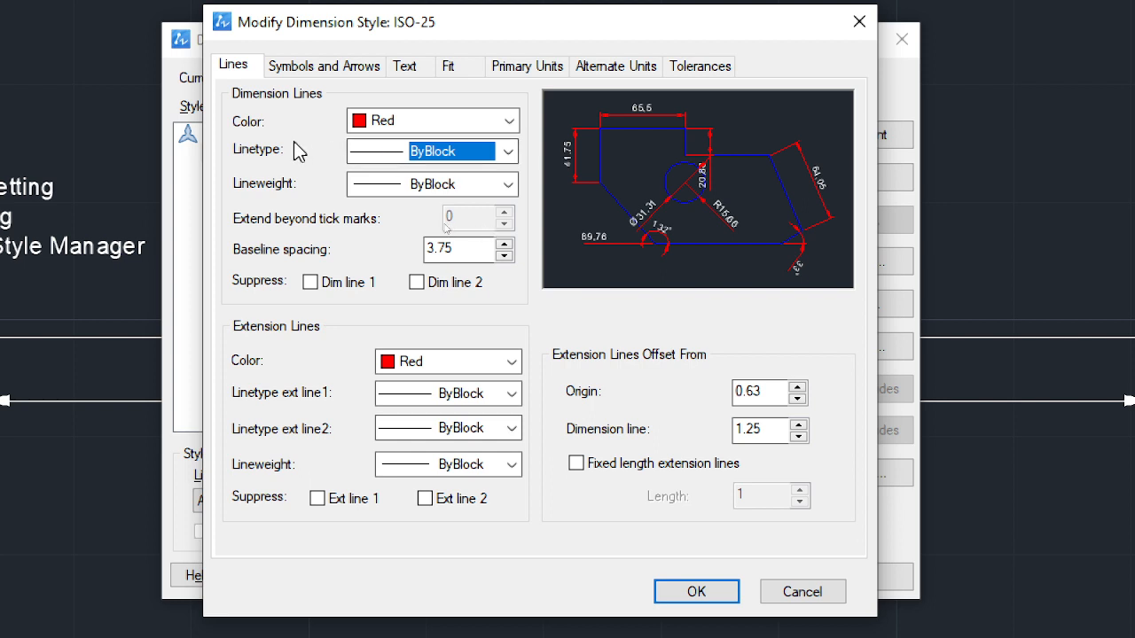
Try Closed blank and Closed as the style's starting arrowhead, and return it to Closed filled
left_click(329, 71)
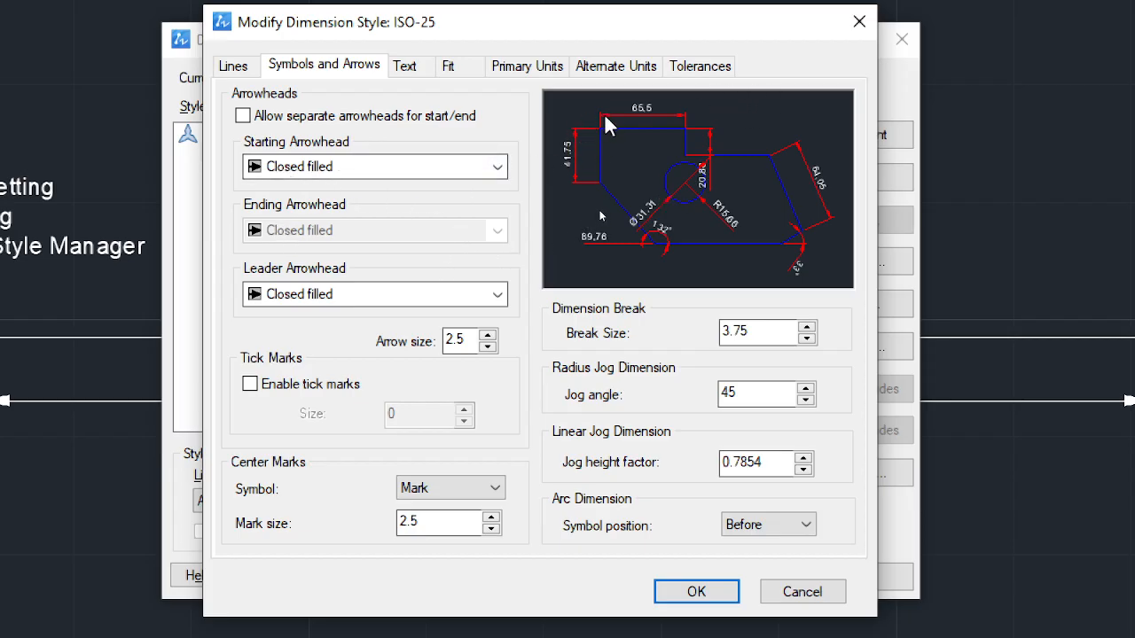
left_click(442, 167)
left_click(387, 210)
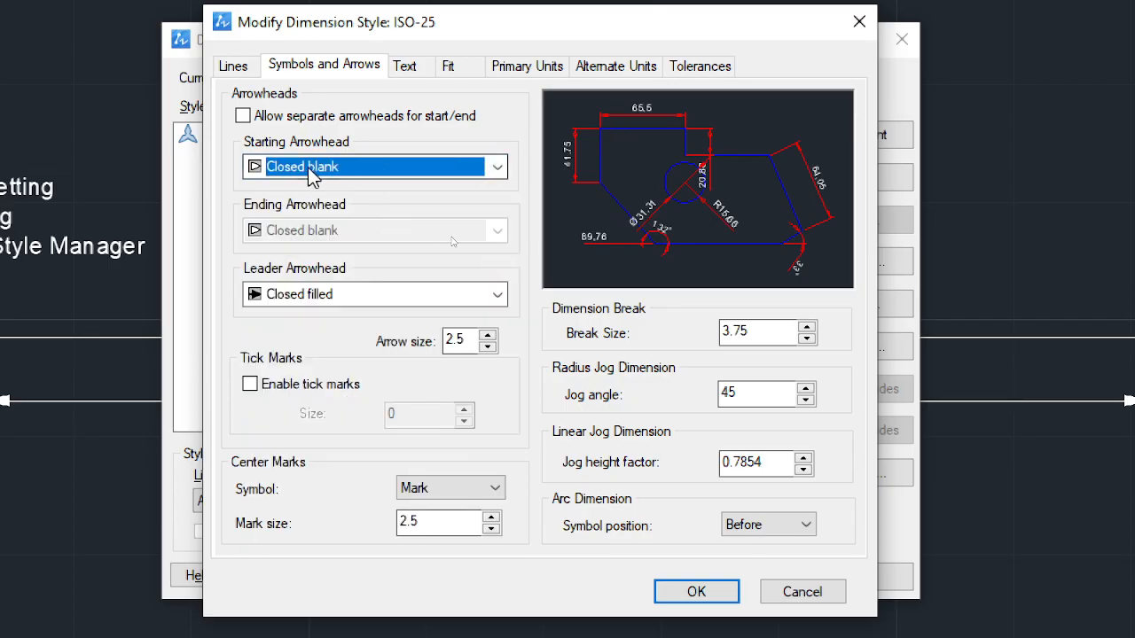
left_click(367, 168)
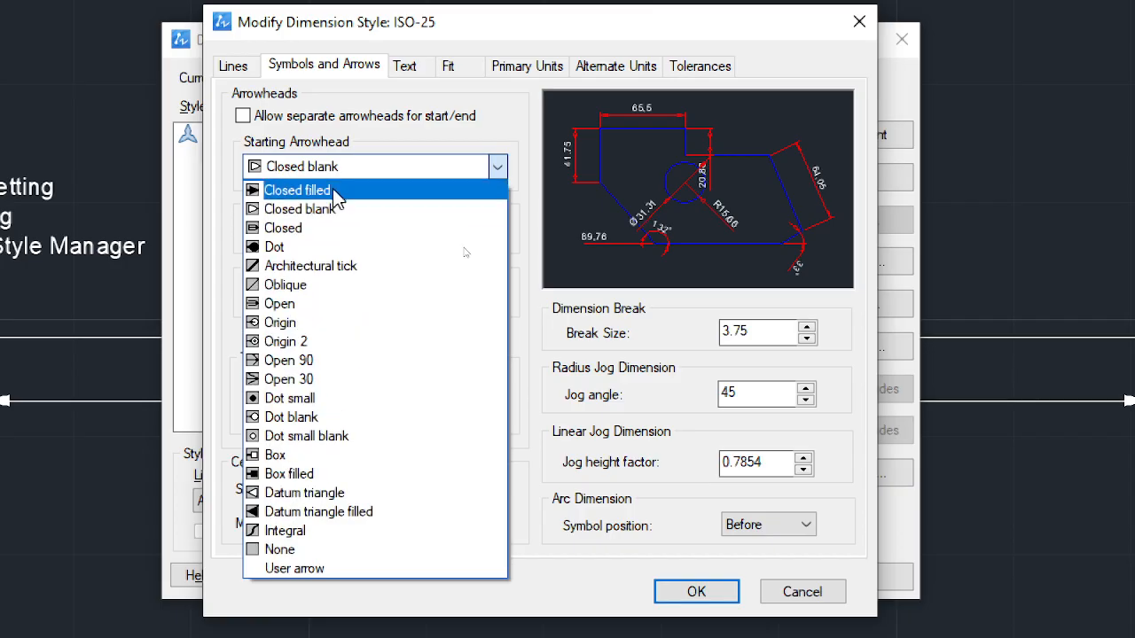
left_click(333, 189)
left_click(353, 169)
left_click(337, 229)
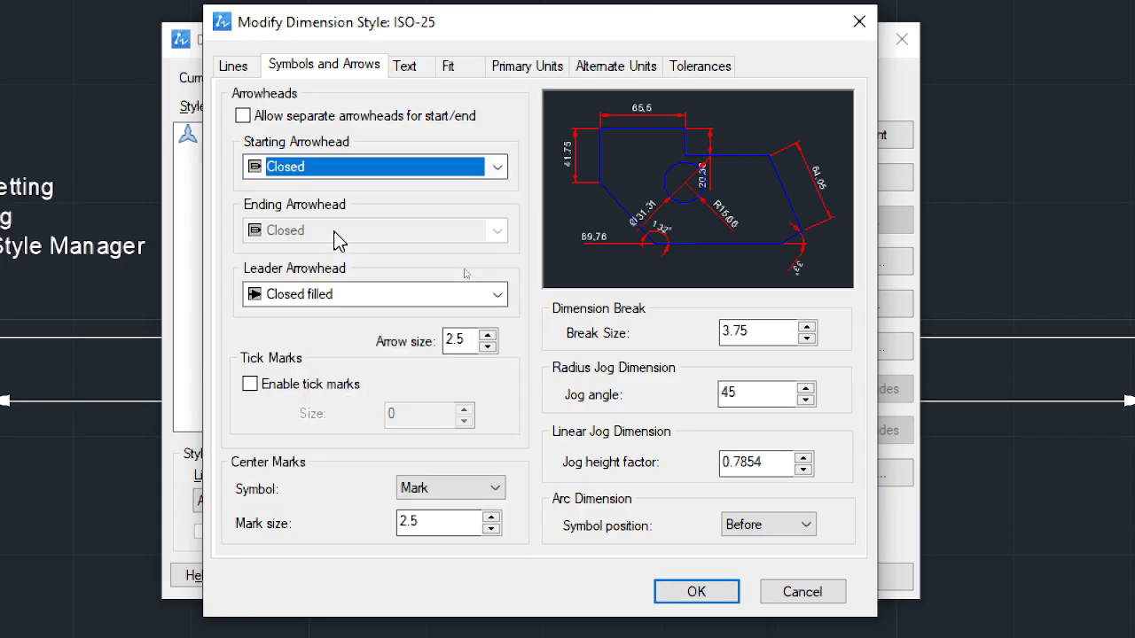
left_click(370, 167)
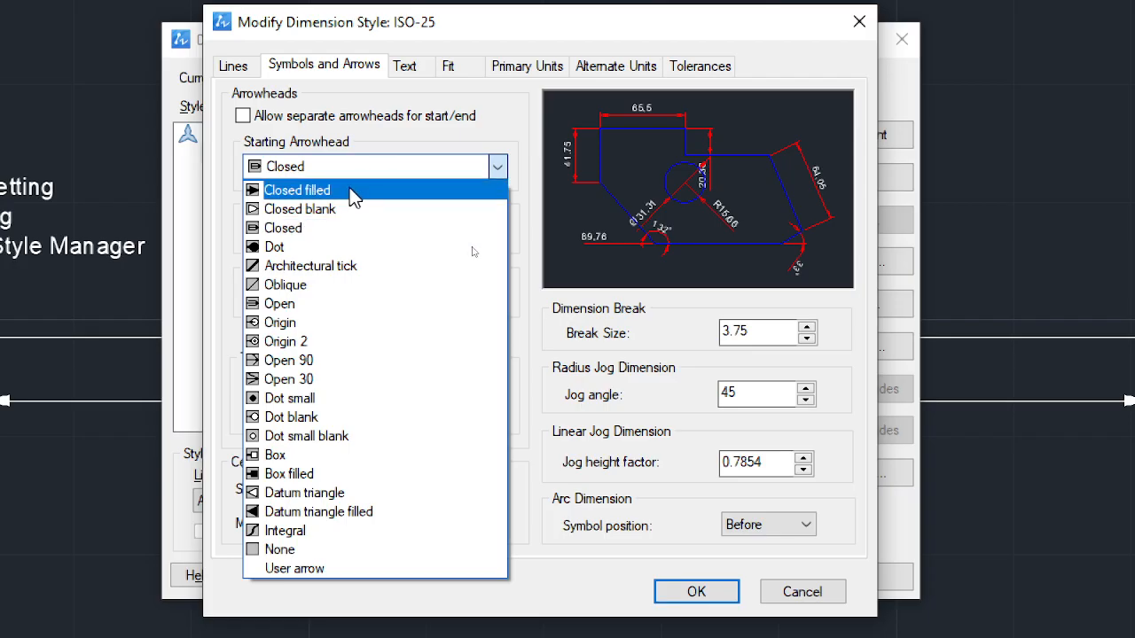
left_click(352, 191)
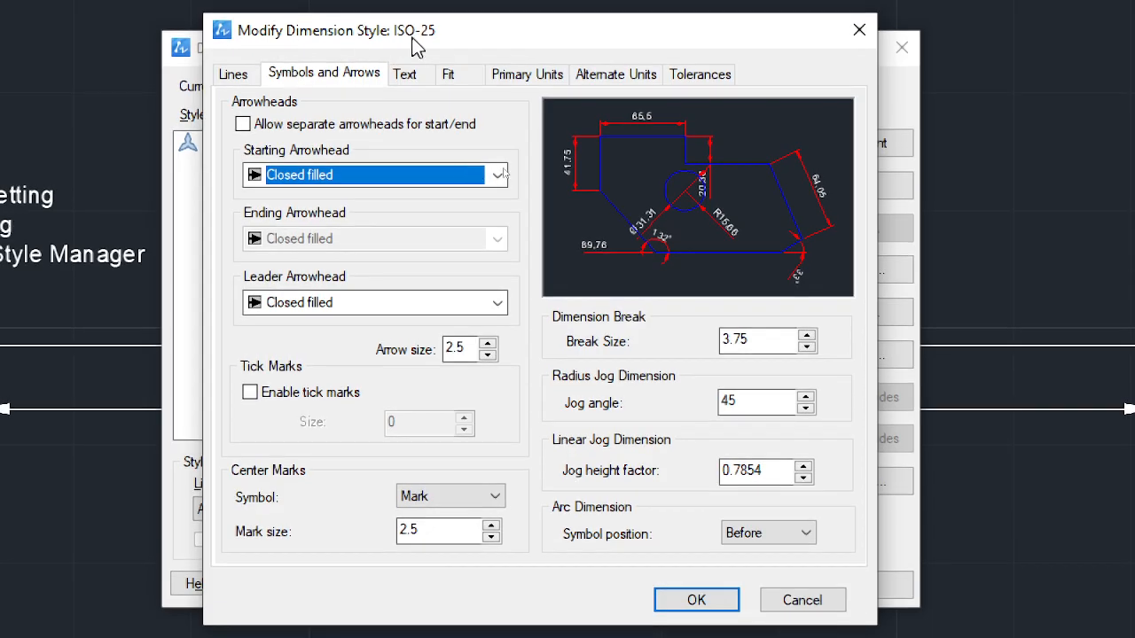
Set the arrow size of the ISO-25 dimension style to 1
left_click_drag(275, 33, 274, 93)
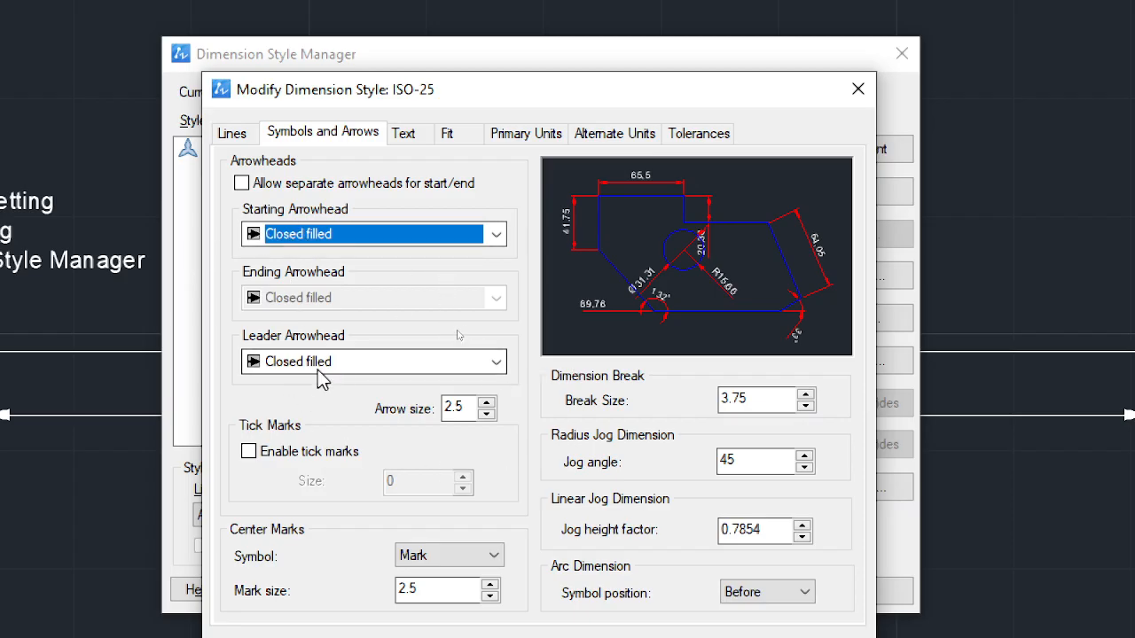
double_click(454, 407)
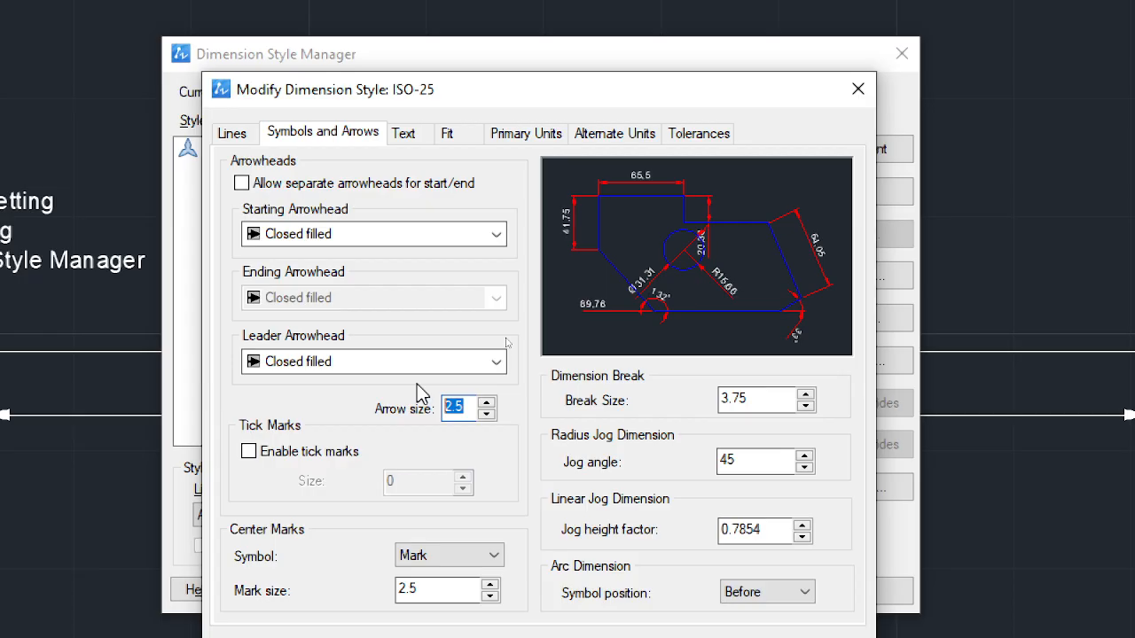
type("1")
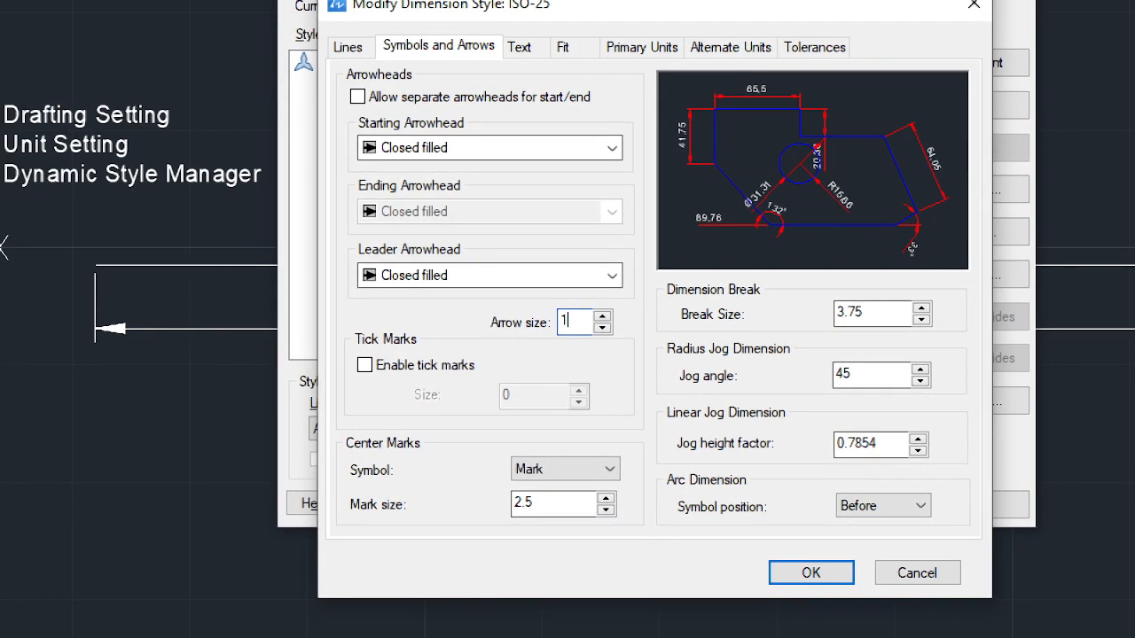
key("BackSpace")
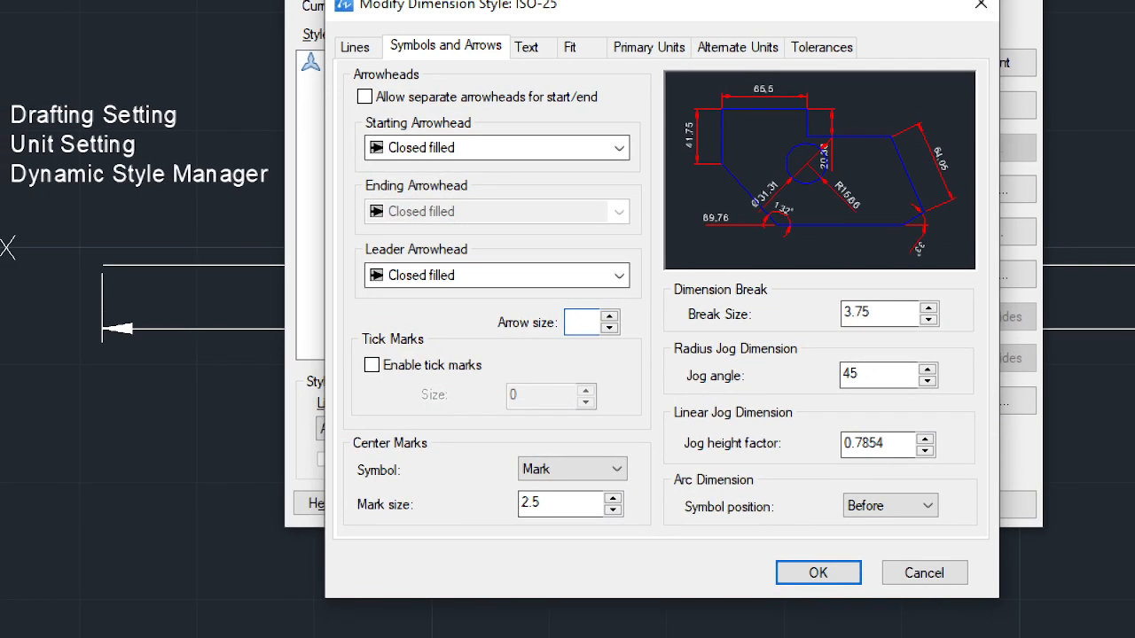
type("1")
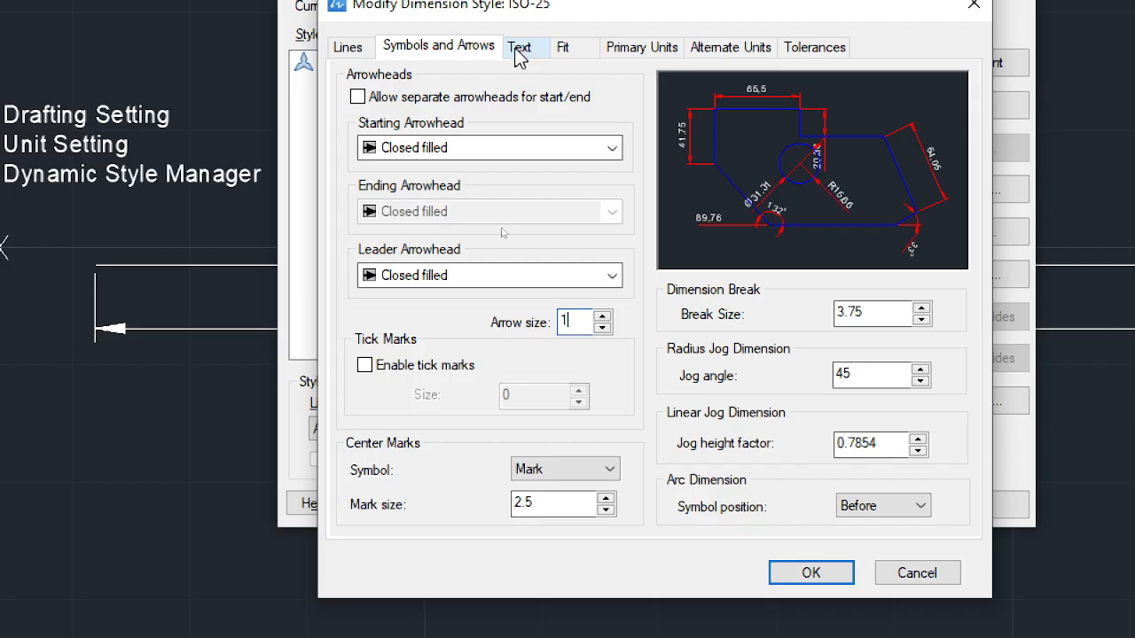
double_click(581, 321)
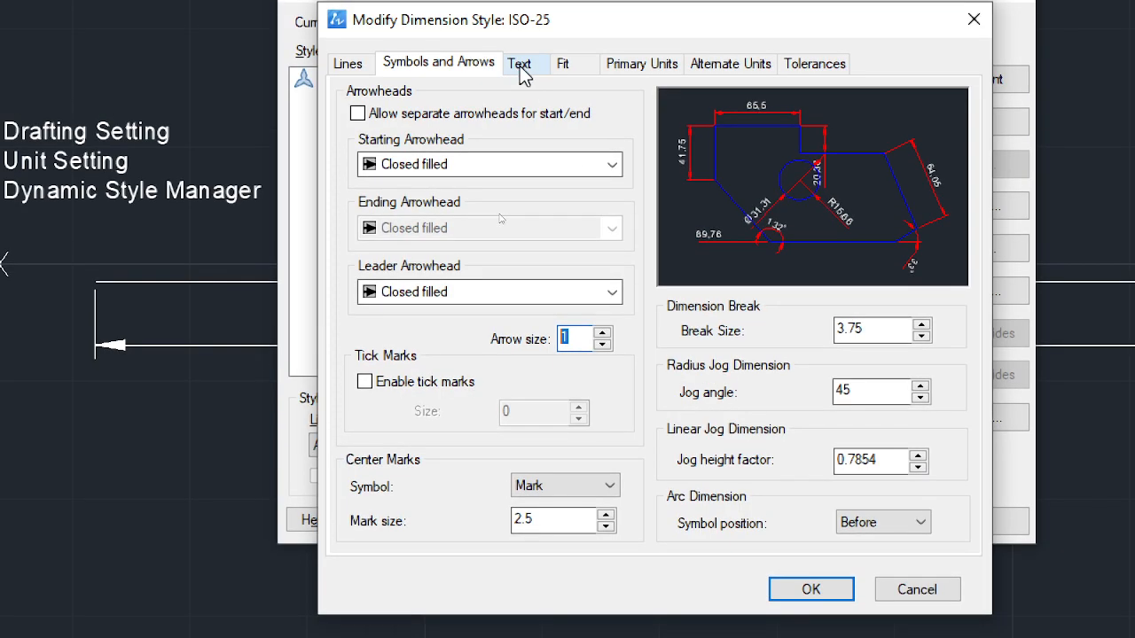
Set the dimension text color to Yellow and the text height to 1 in the ISO-25 style
left_click(521, 66)
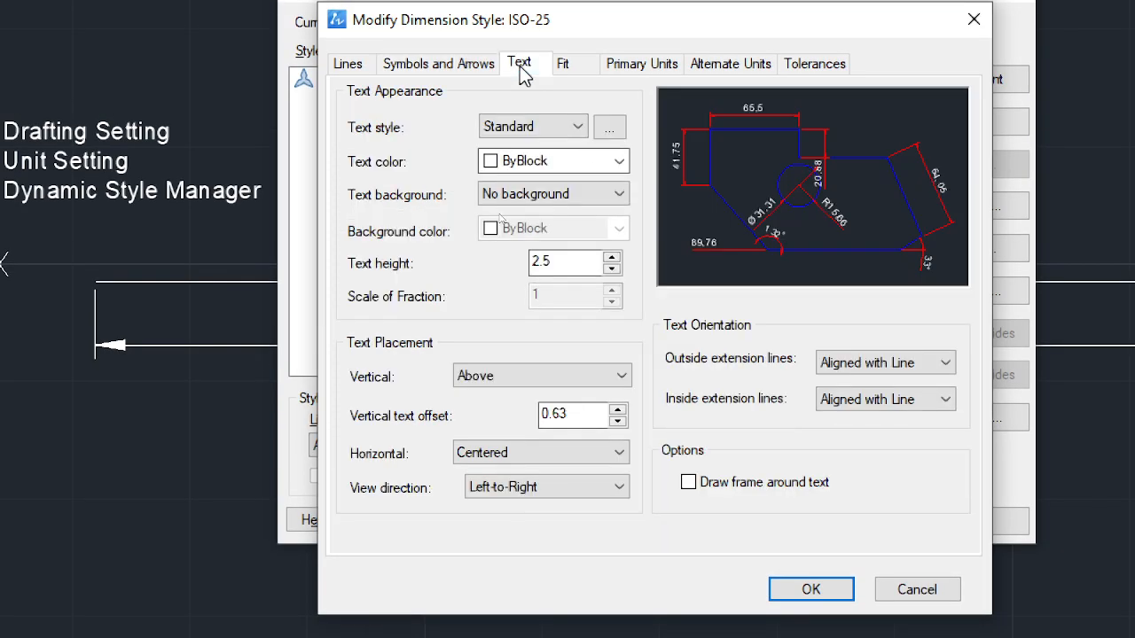
left_click(585, 161)
left_click(534, 222)
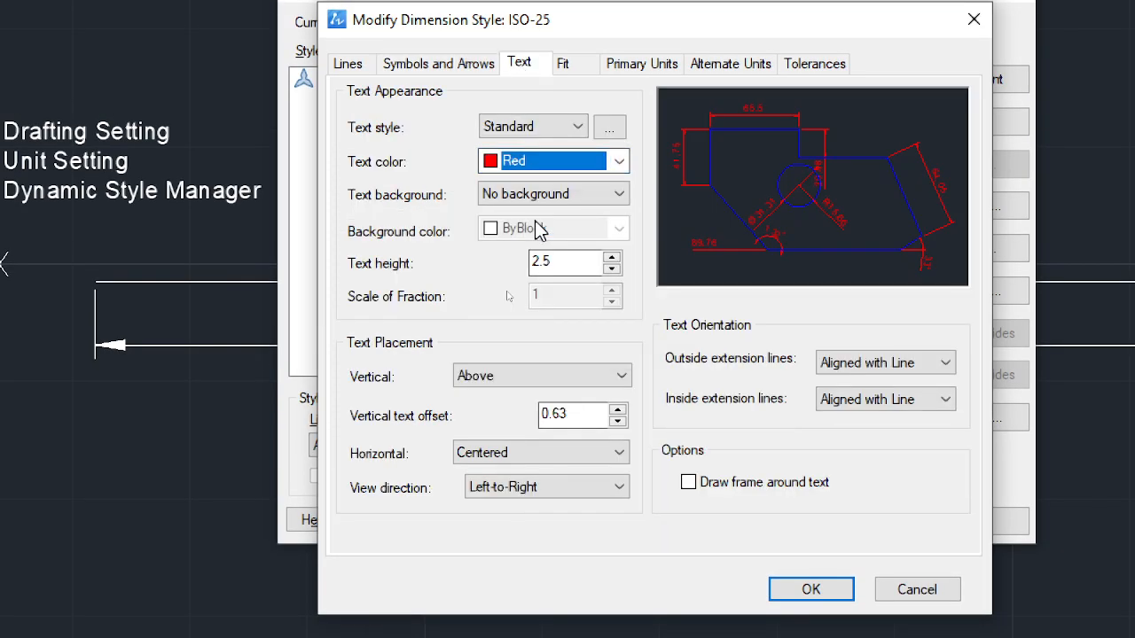
left_click(559, 160)
left_click(524, 242)
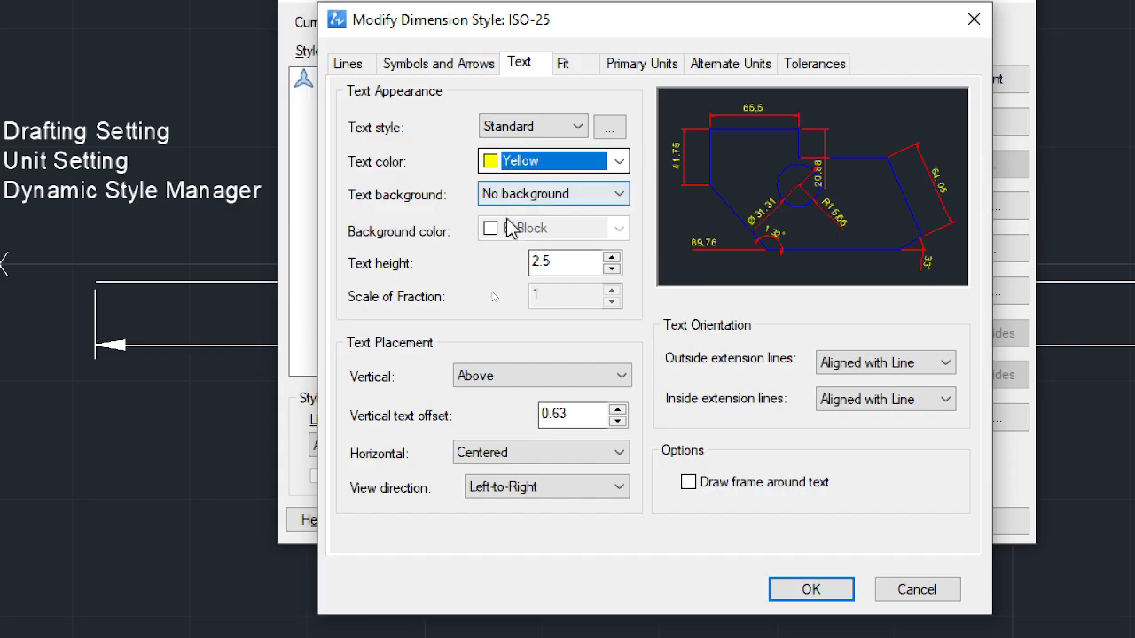
left_click_drag(582, 260, 502, 270)
type("1")
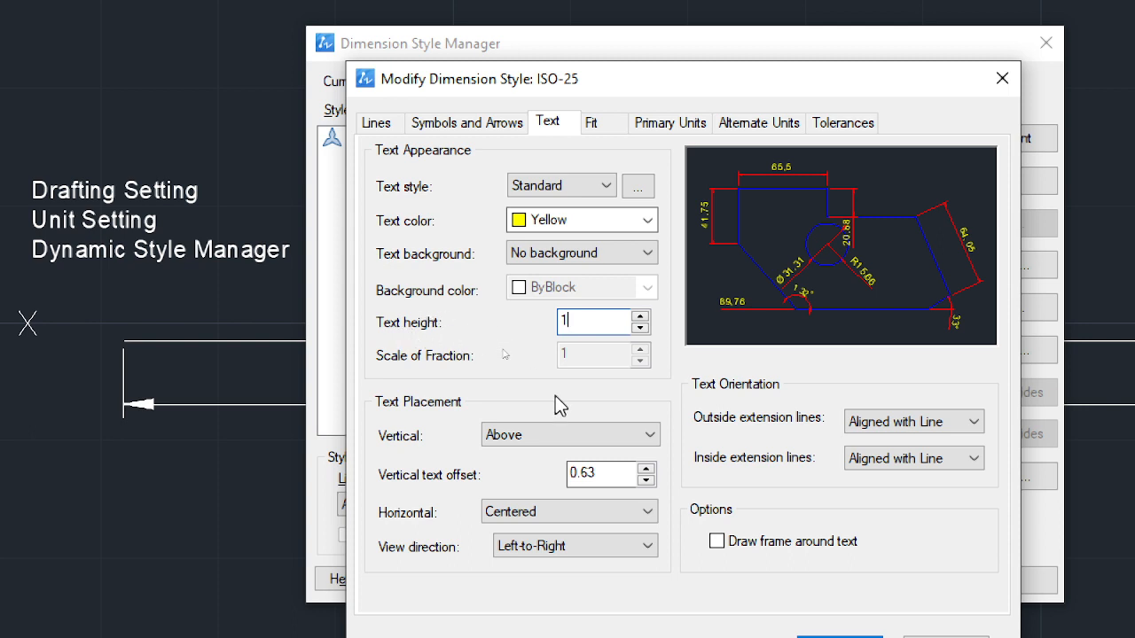
Set the vertical text placement to Centered and keep the text orientation Aligned with Line outside and inside the extension lines
left_click(517, 434)
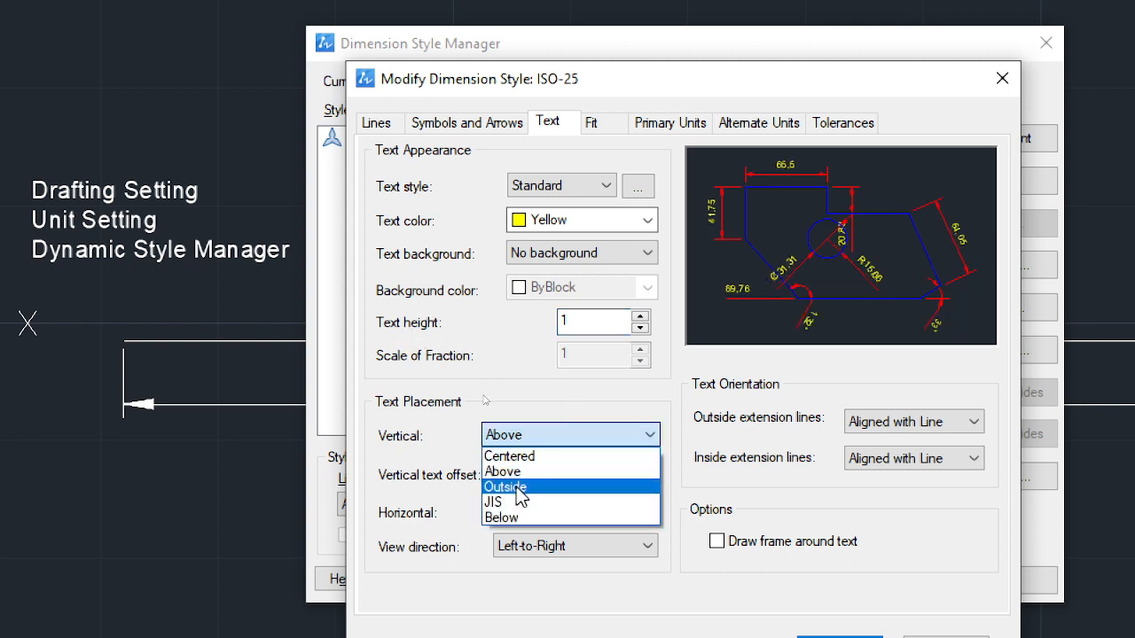
left_click(518, 456)
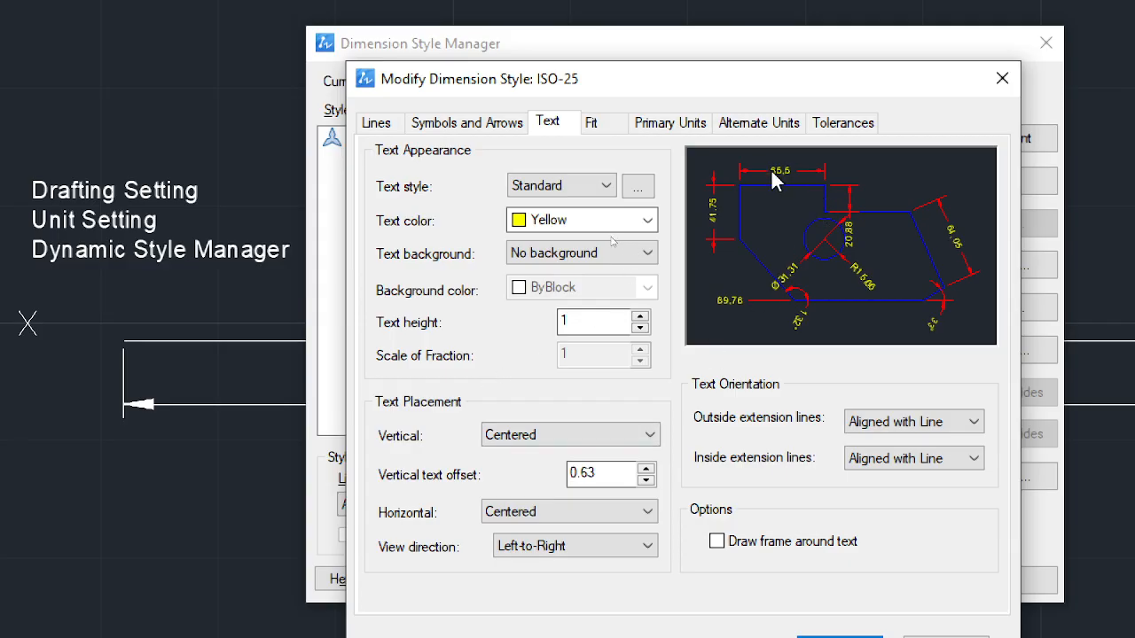
left_click(877, 423)
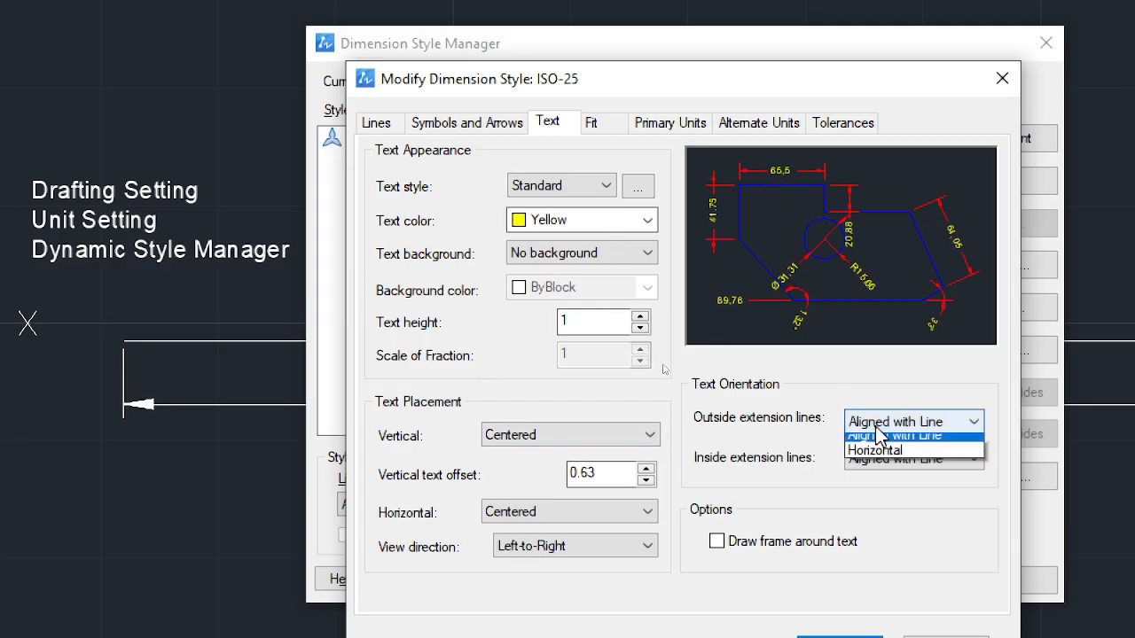
left_click(876, 433)
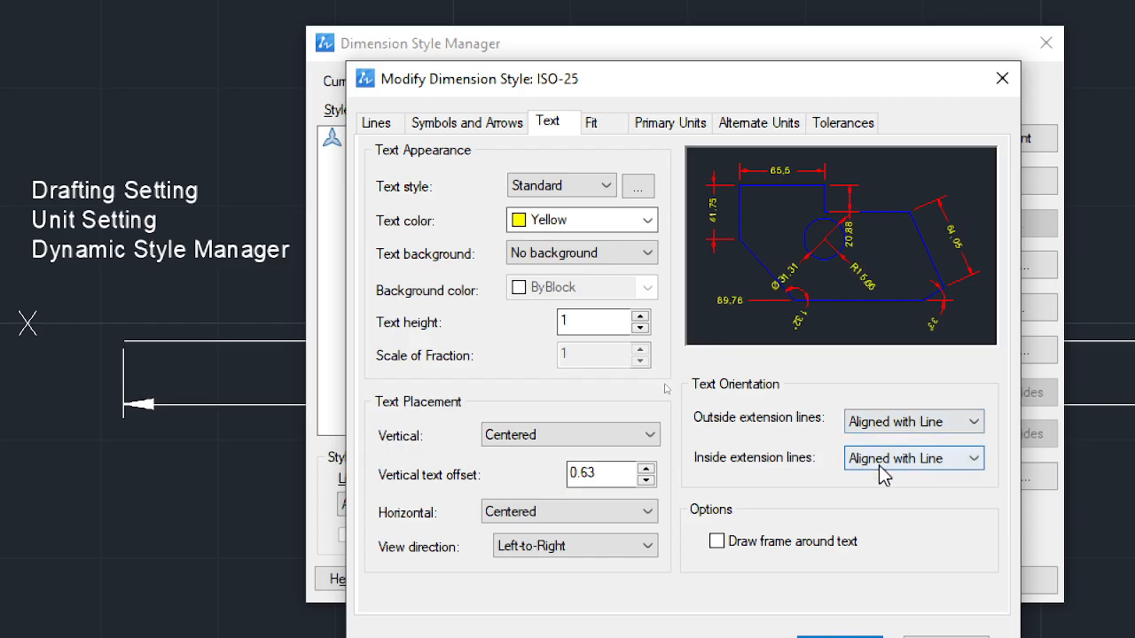
left_click(879, 465)
left_click(877, 463)
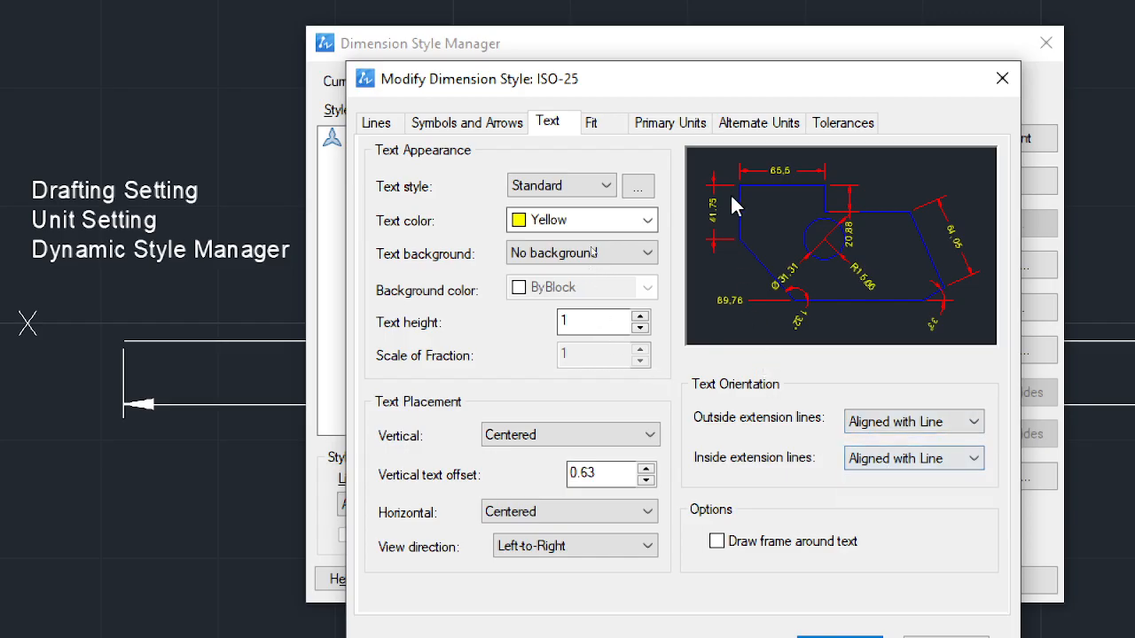
Try Above as the vertical placement of the dimension text, and return it to Centered
double_click(590, 320)
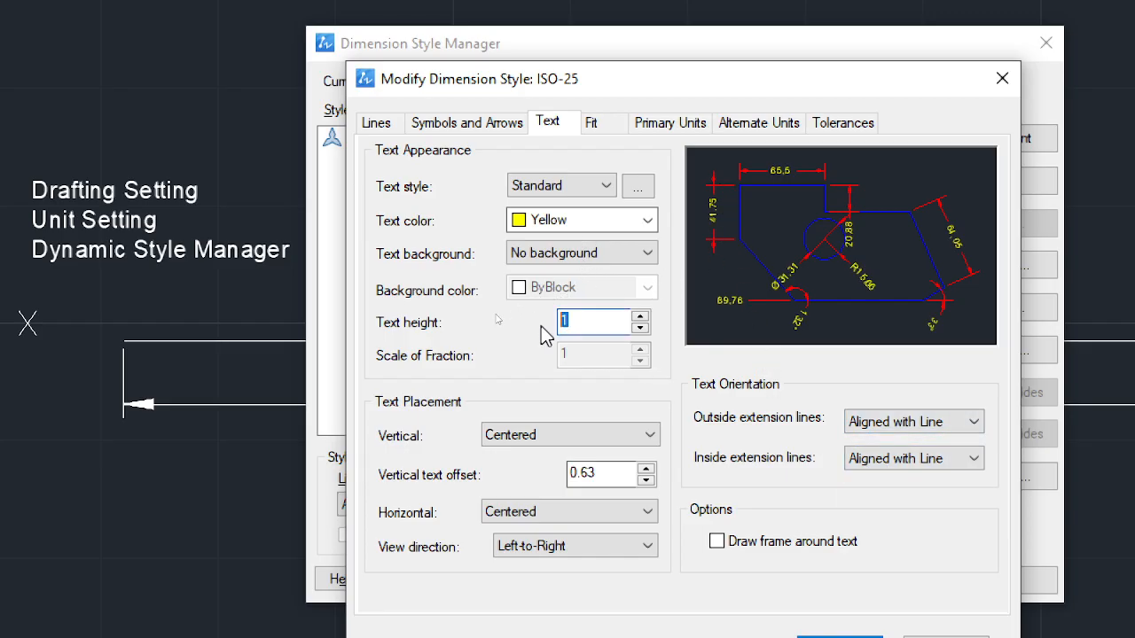
left_click(571, 436)
left_click(554, 471)
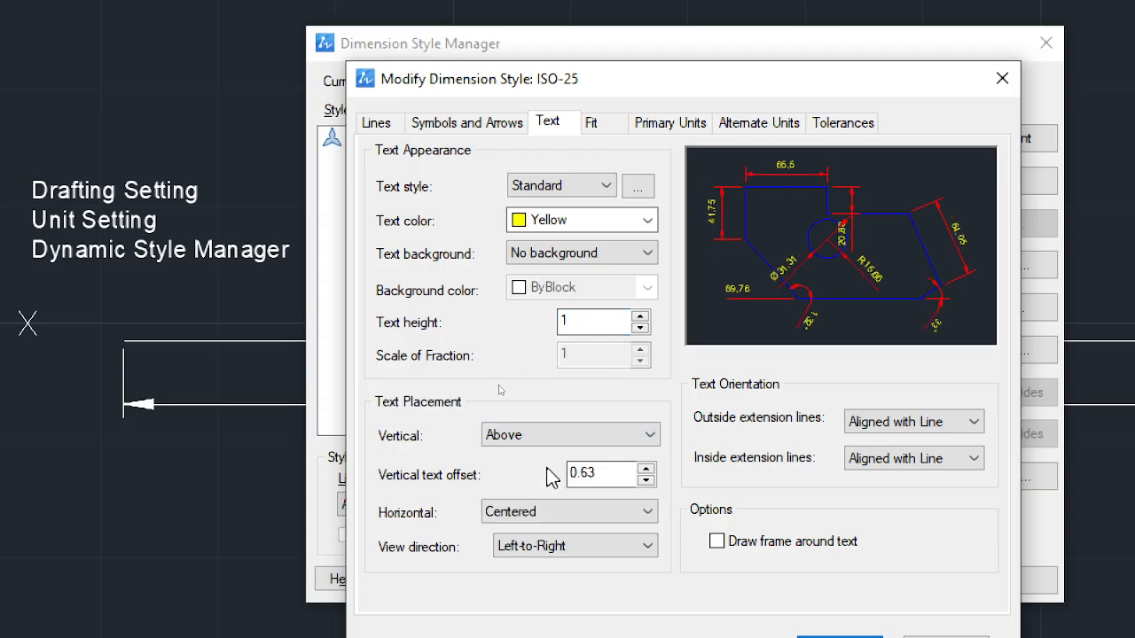
left_click(576, 435)
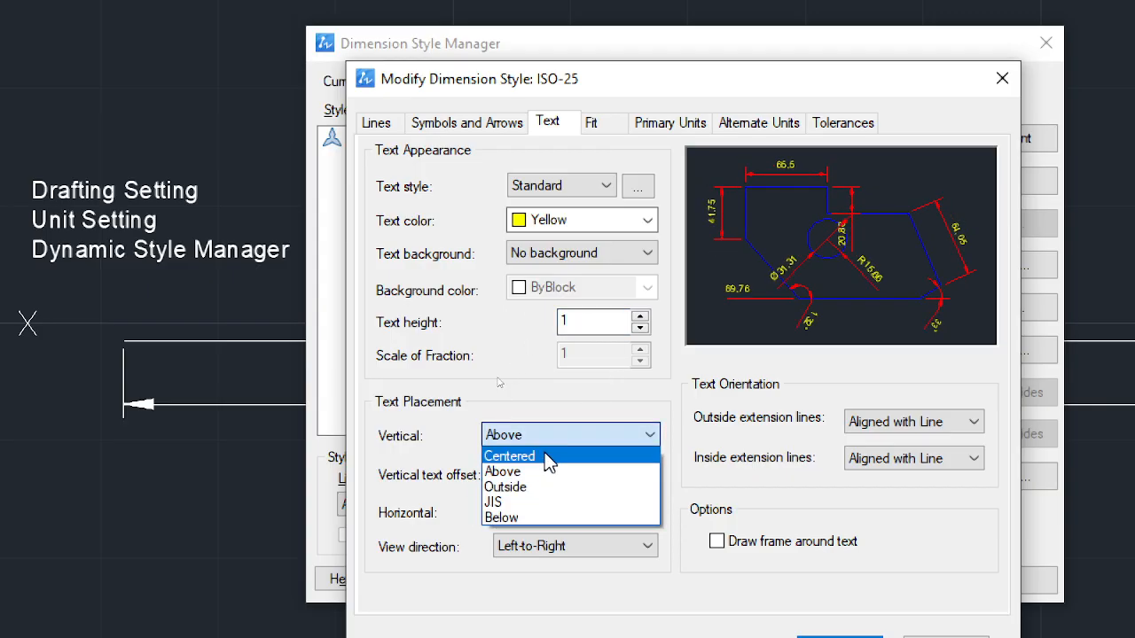
left_click(544, 454)
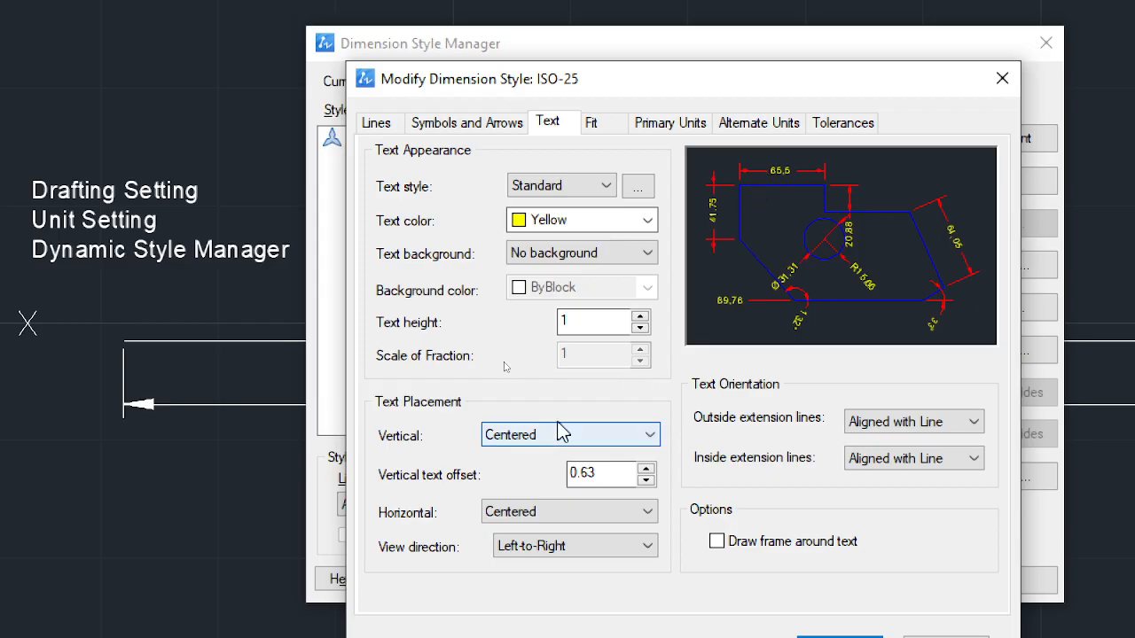
Keep the horizontal text placement Centered with a Left-to-Right view direction, and look over the style's fit options
left_click(543, 512)
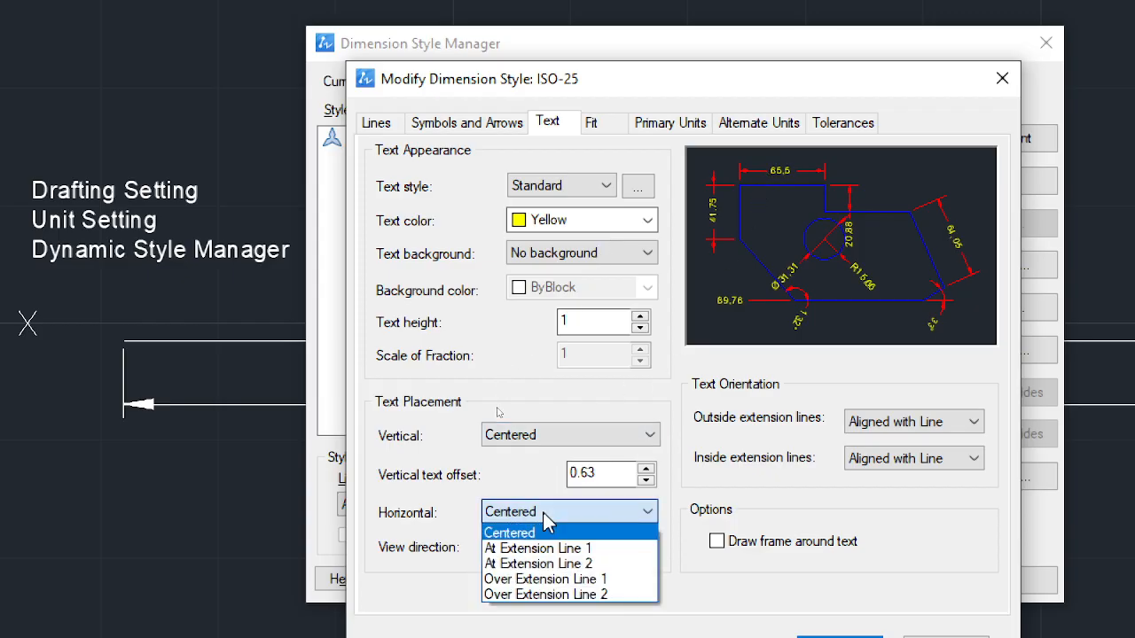
left_click(544, 530)
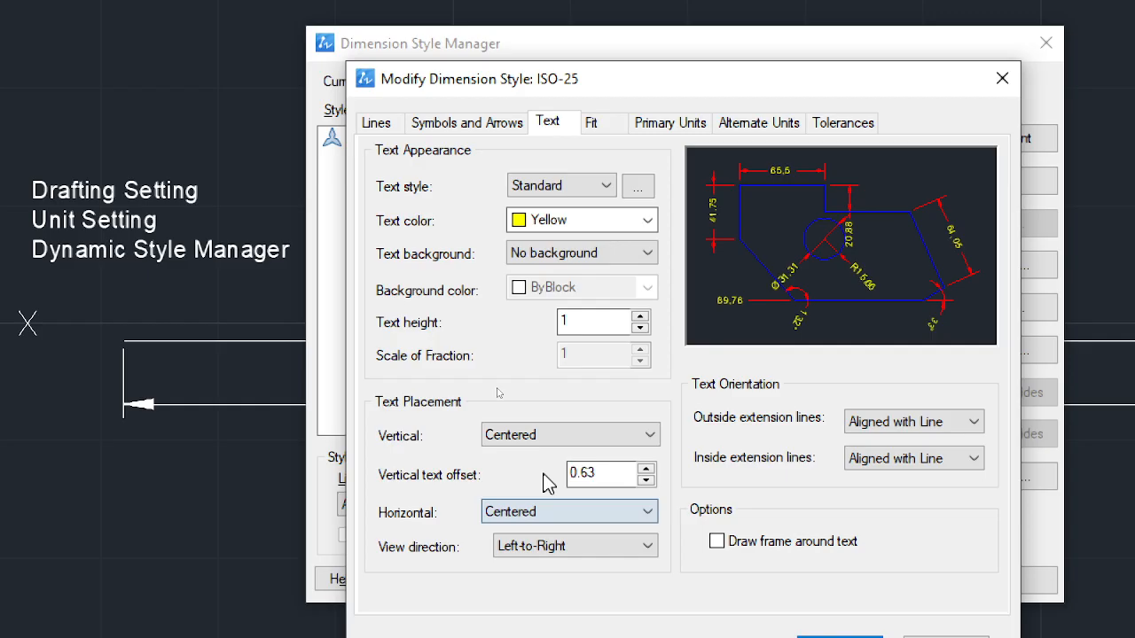
left_click(547, 535)
left_click(545, 535)
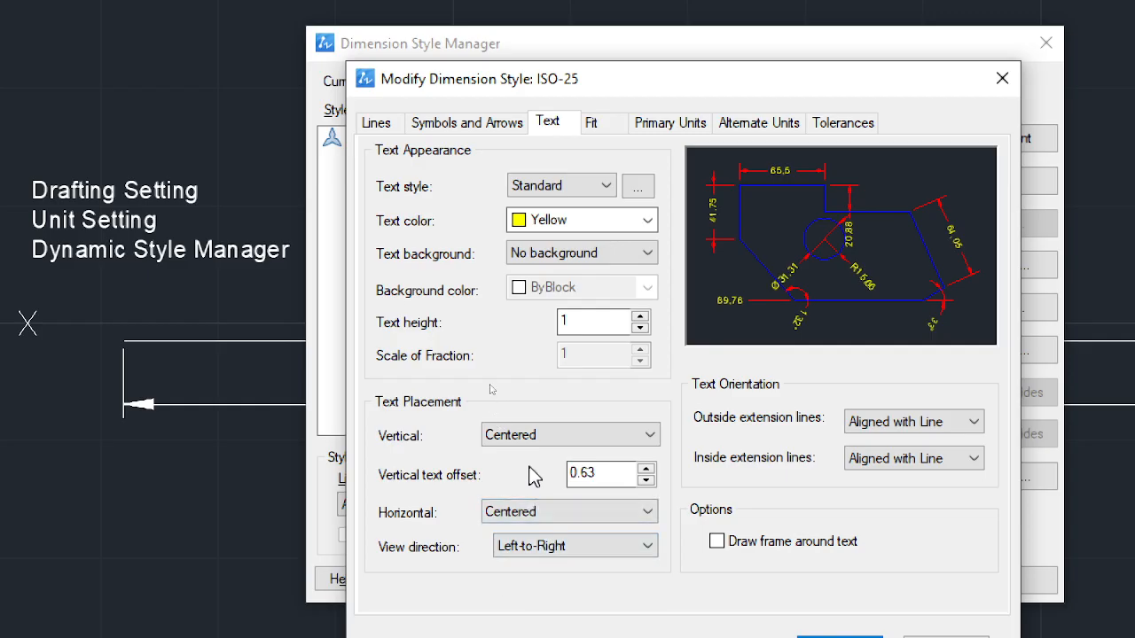
left_click(594, 124)
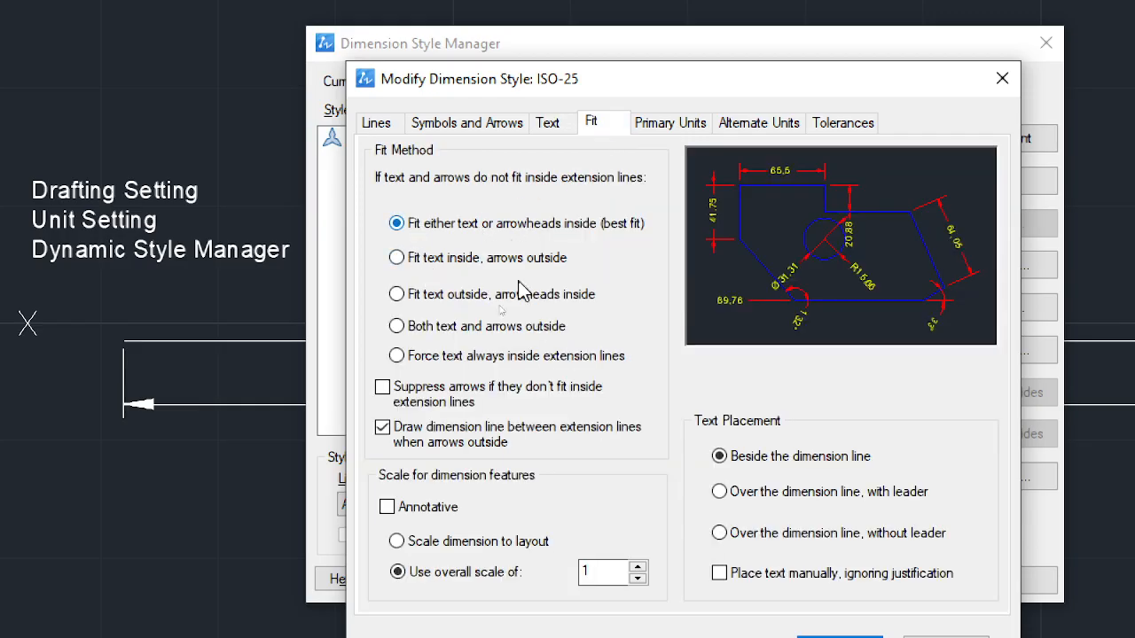
Set the linear dimensions to Decimal format with 0.00 precision and a Period as the decimal separator
left_click(680, 124)
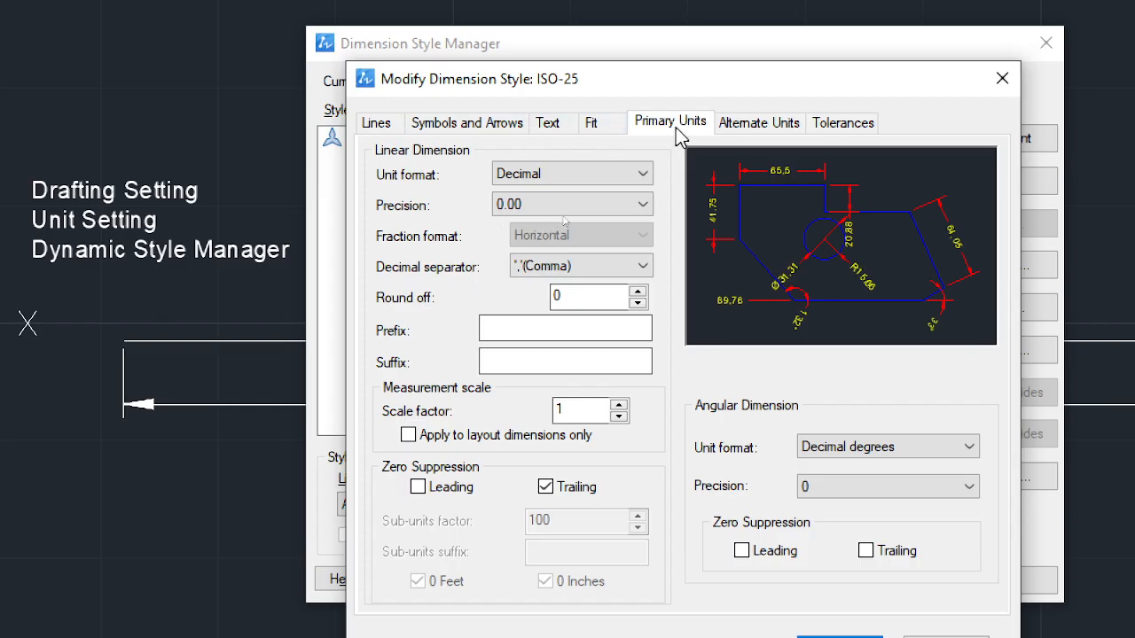
left_click(542, 174)
left_click(539, 204)
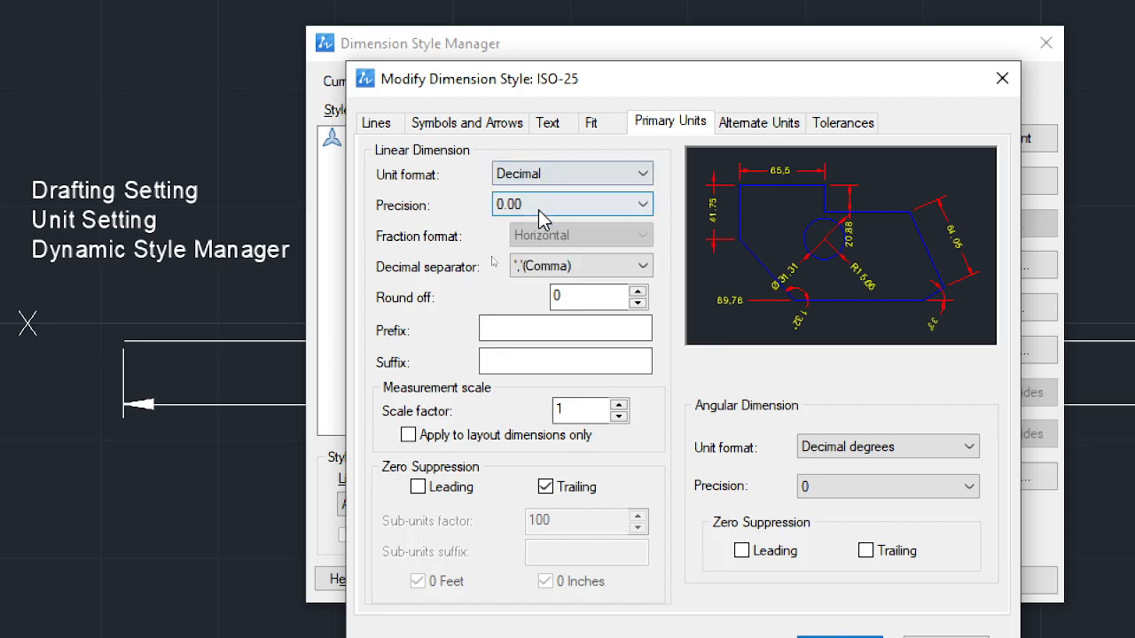
left_click(523, 210)
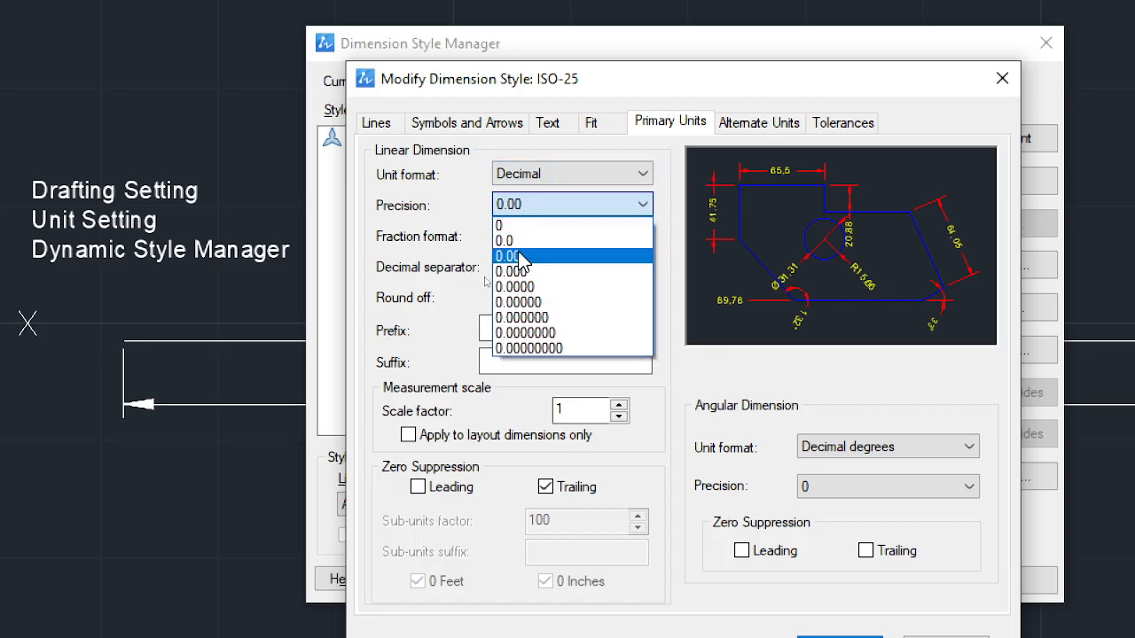
left_click(521, 258)
left_click(567, 266)
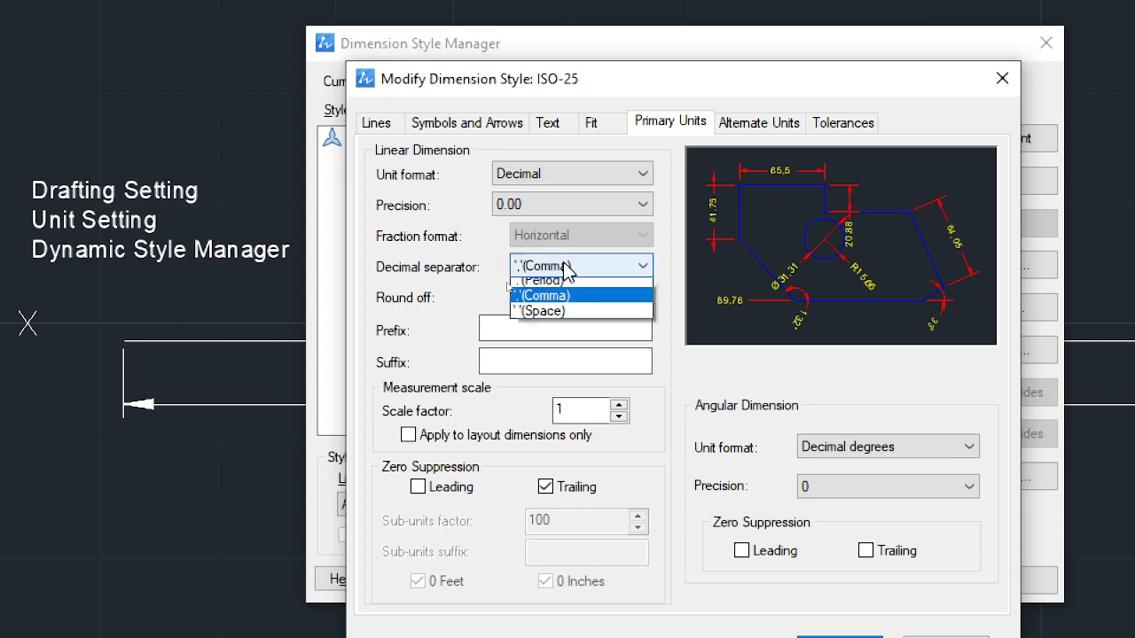
left_click(560, 281)
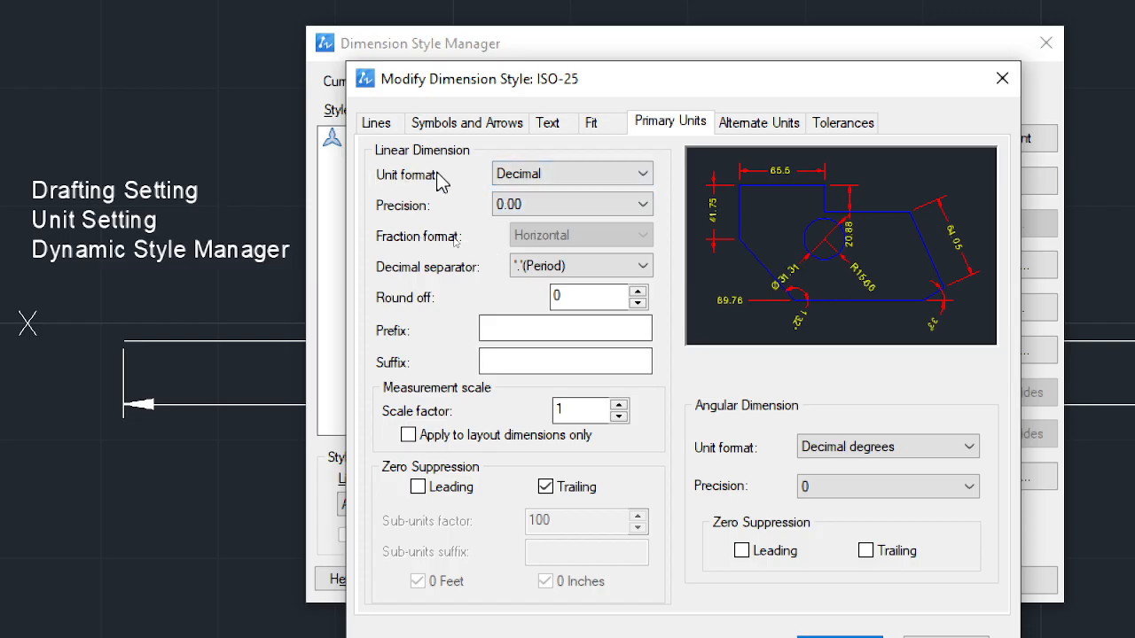
Try Engineering as the unit format of the linear dimensions, and return it to Decimal
left_click(530, 177)
left_click(520, 210)
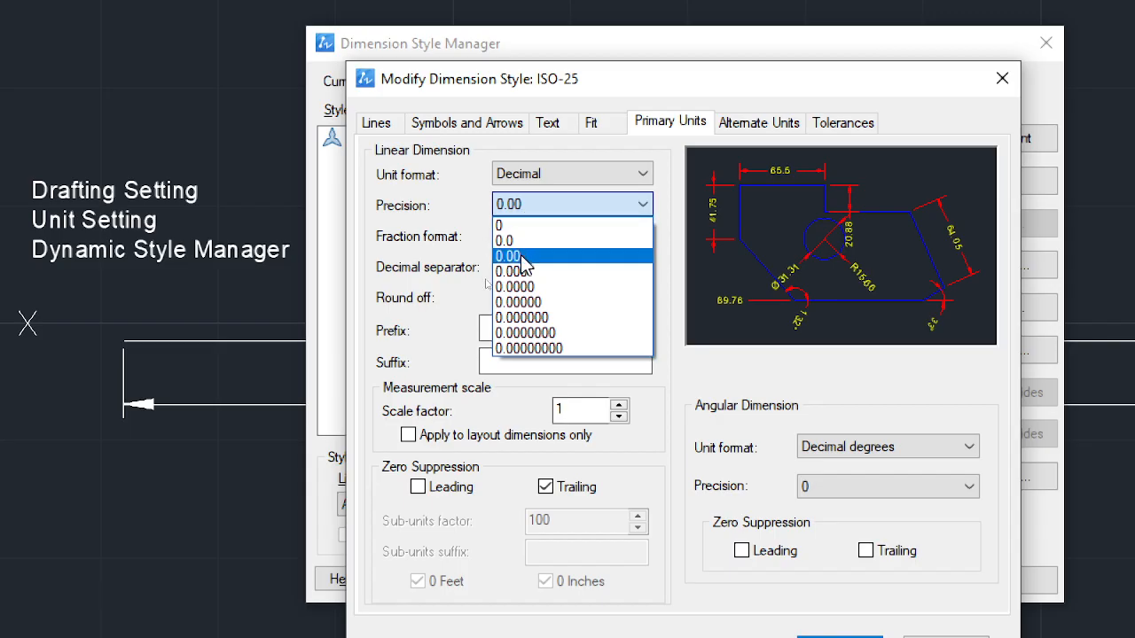
left_click(520, 255)
left_click(536, 174)
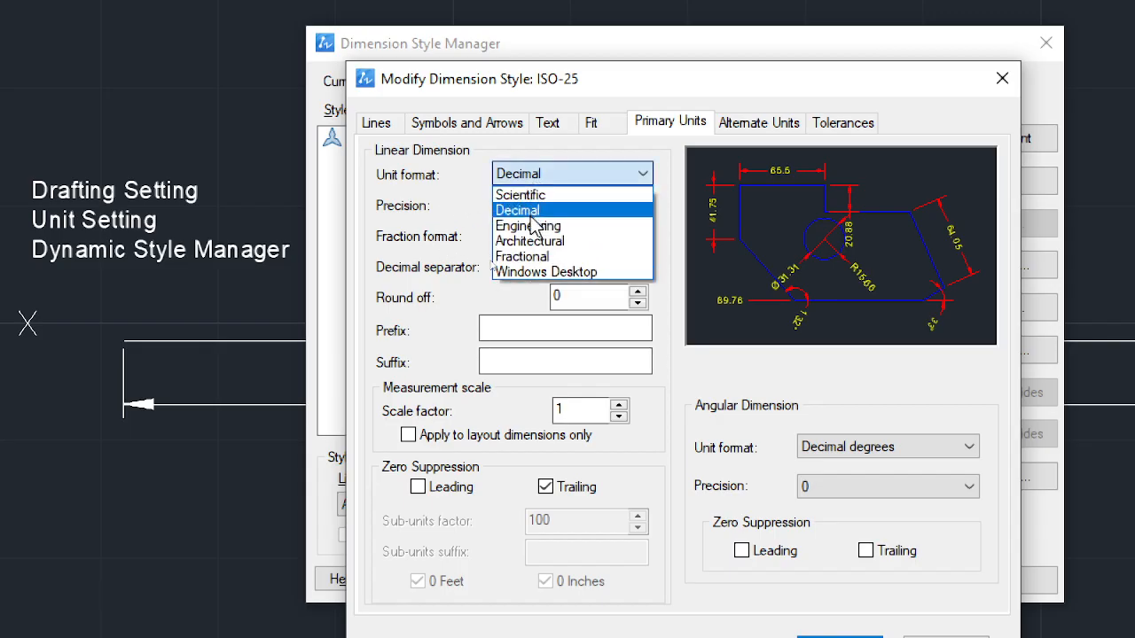
left_click(533, 226)
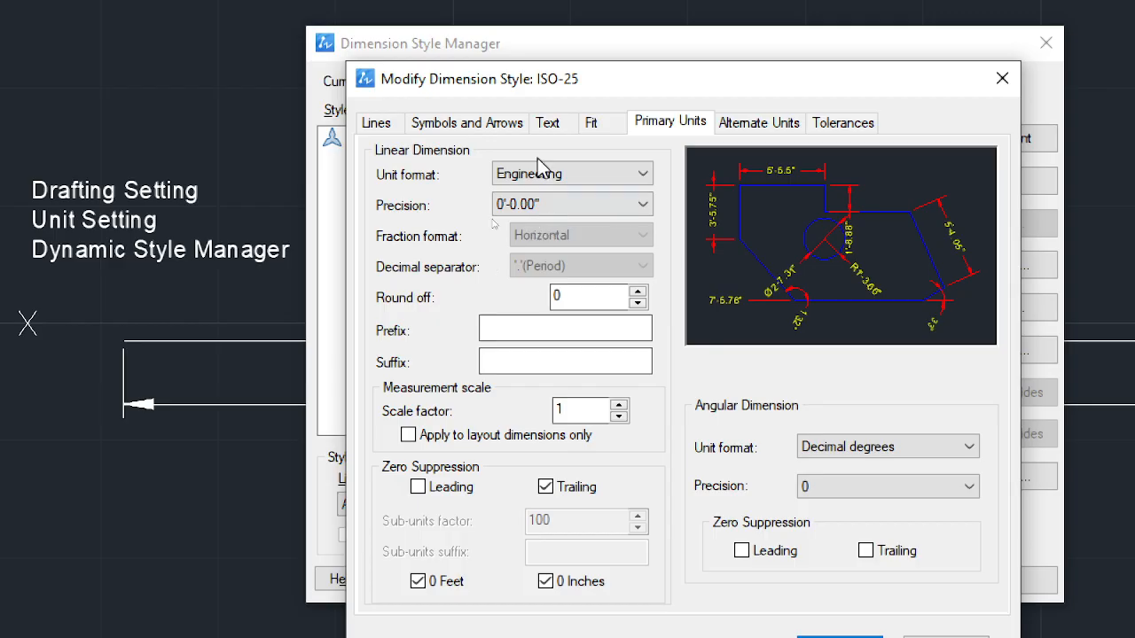
left_click(568, 175)
left_click(559, 210)
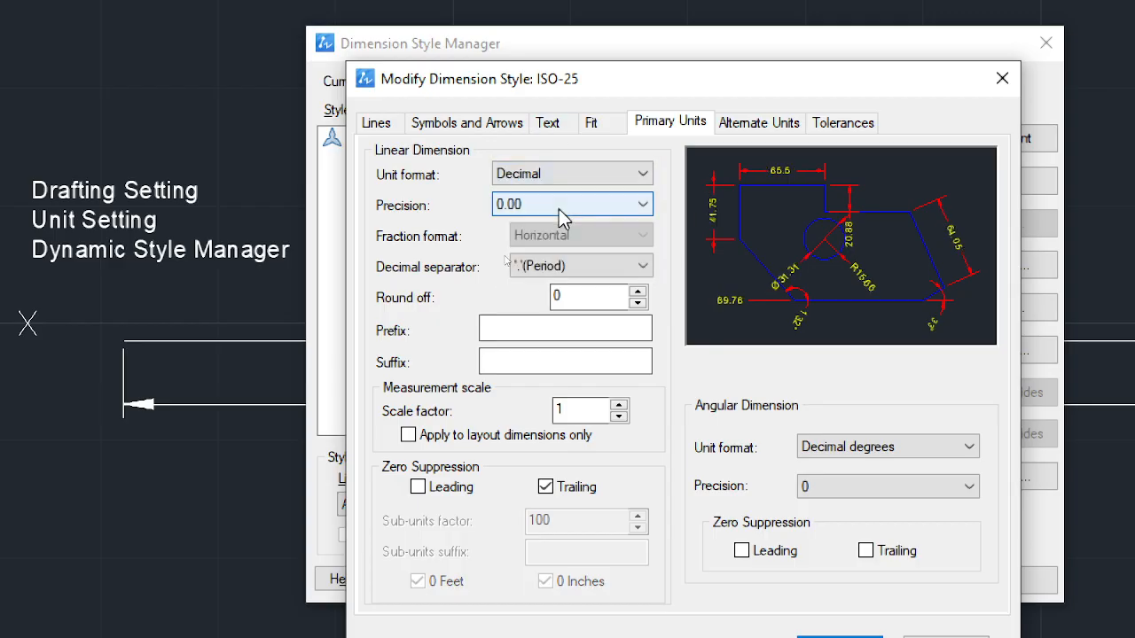
Set the linear dimension precision to 0.0, and try a Comma decimal separator before returning it to Period
left_click(559, 205)
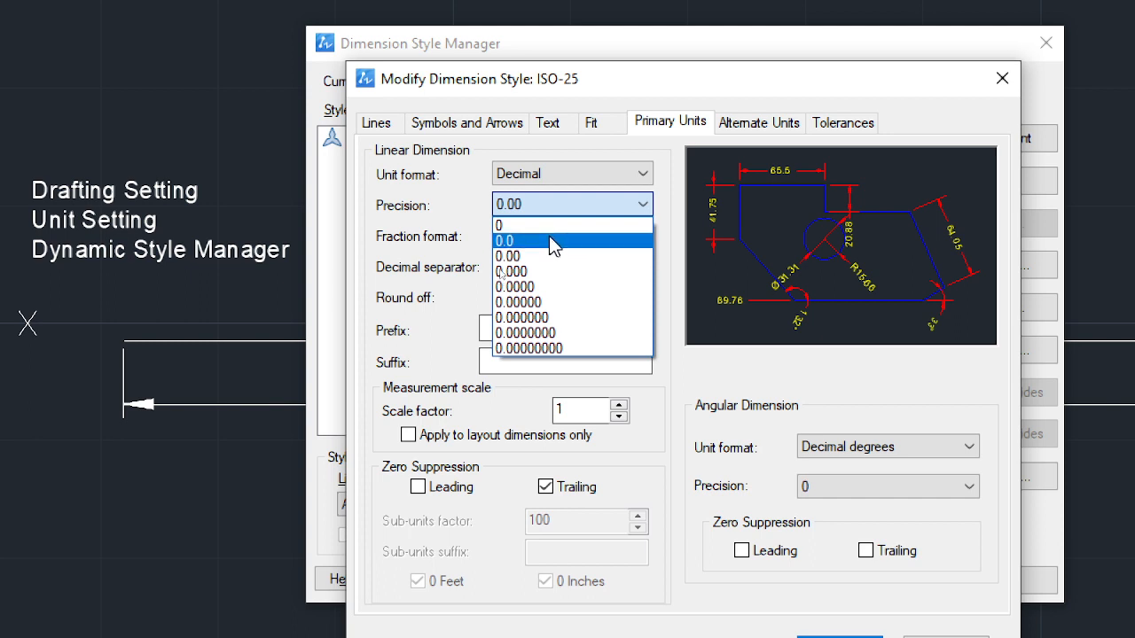
left_click(548, 240)
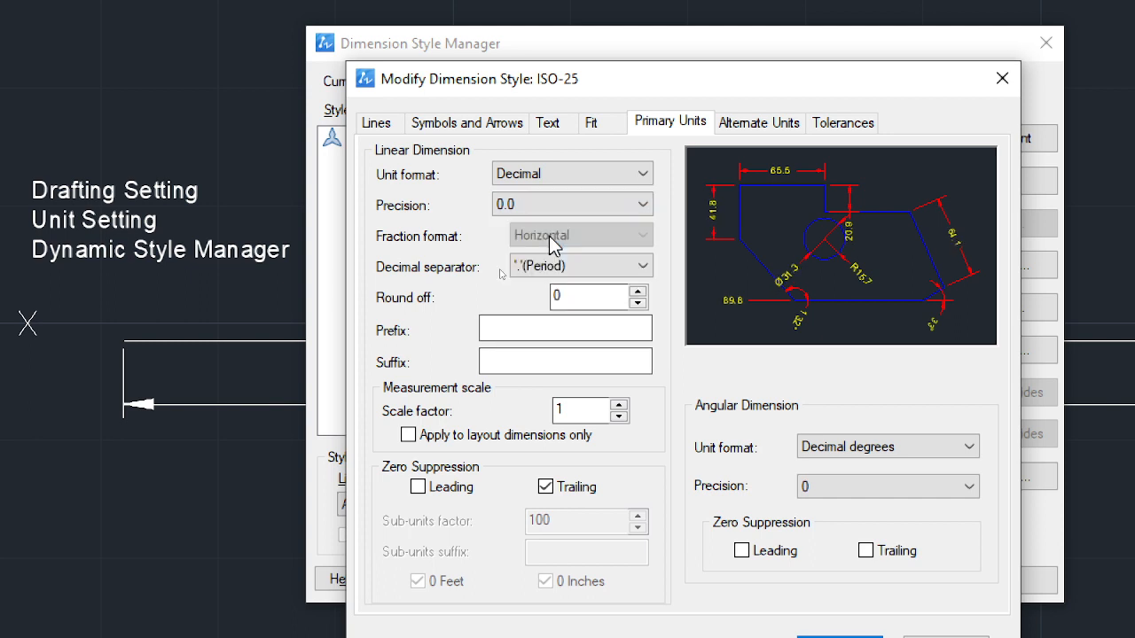
left_click(563, 263)
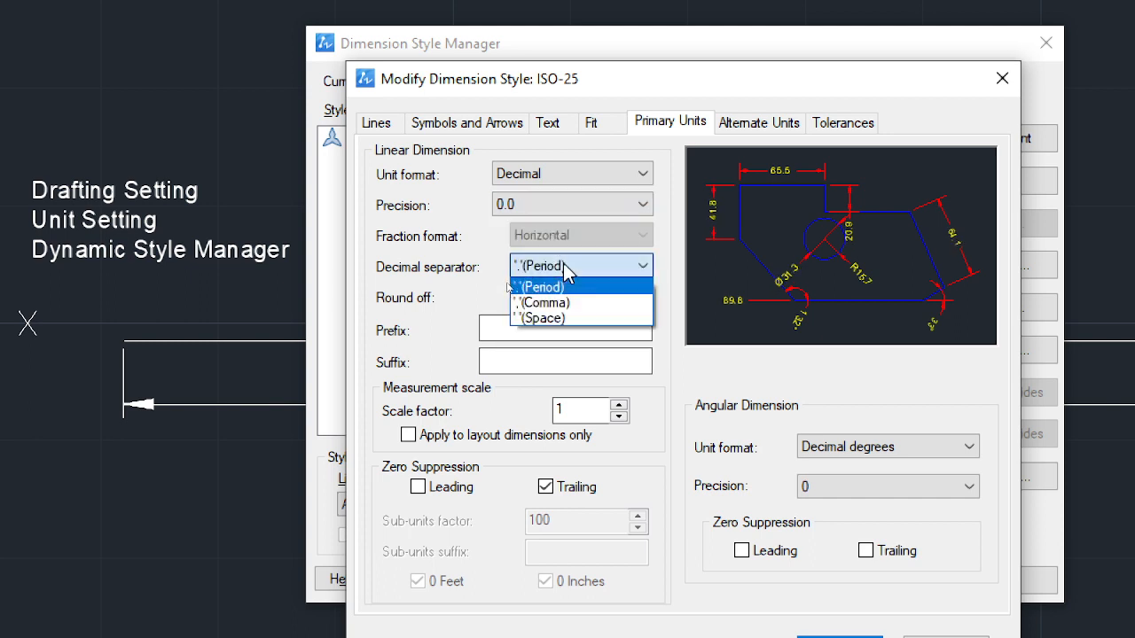
left_click(532, 303)
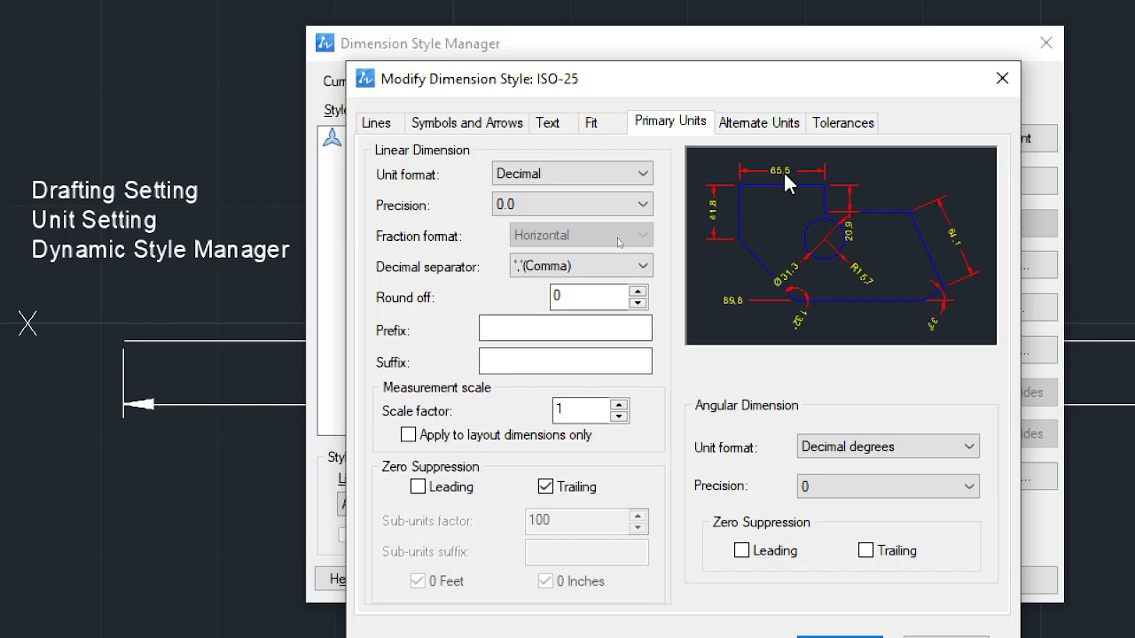
left_click(570, 268)
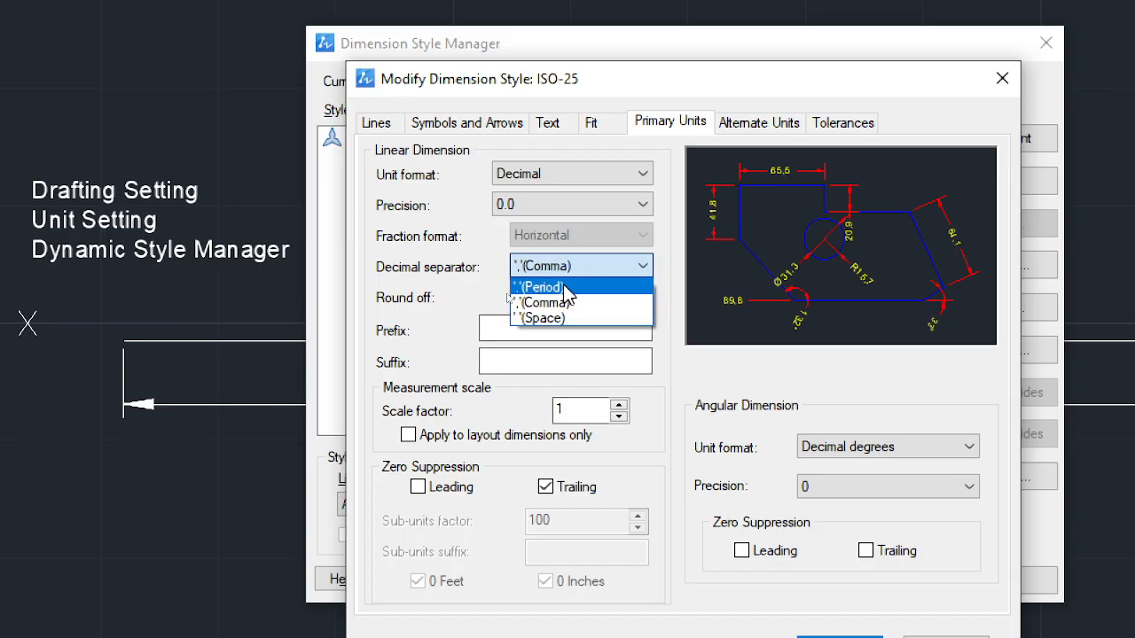
left_click(567, 289)
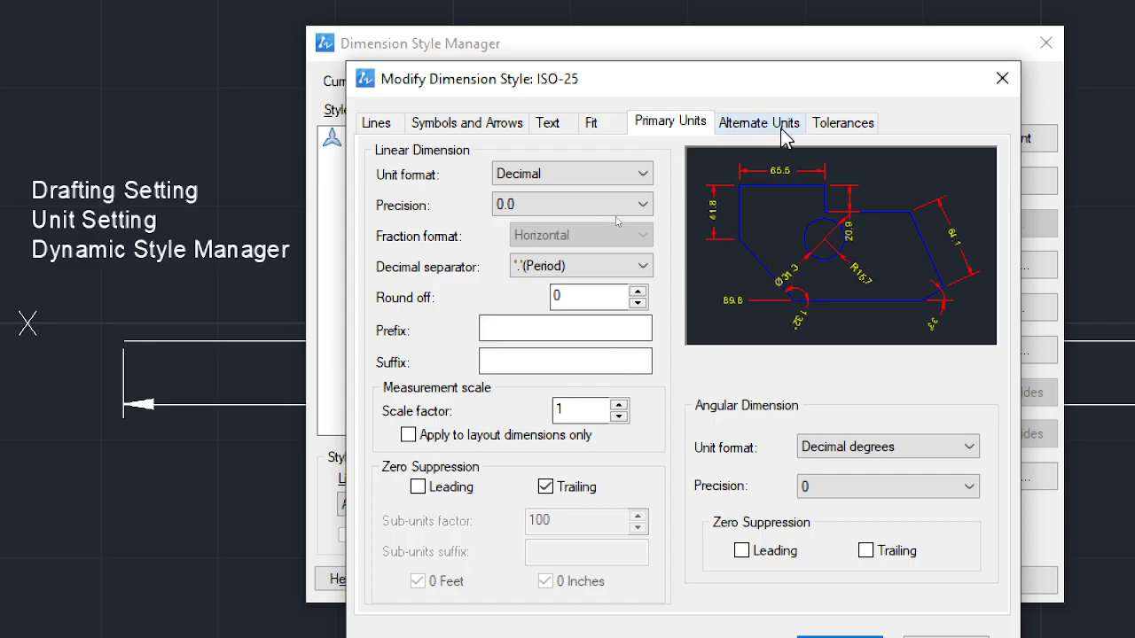
Accept the ISO-25 style changes, make ISO-25 the current dimension style and close the style manager
left_click_drag(720, 80, 706, 12)
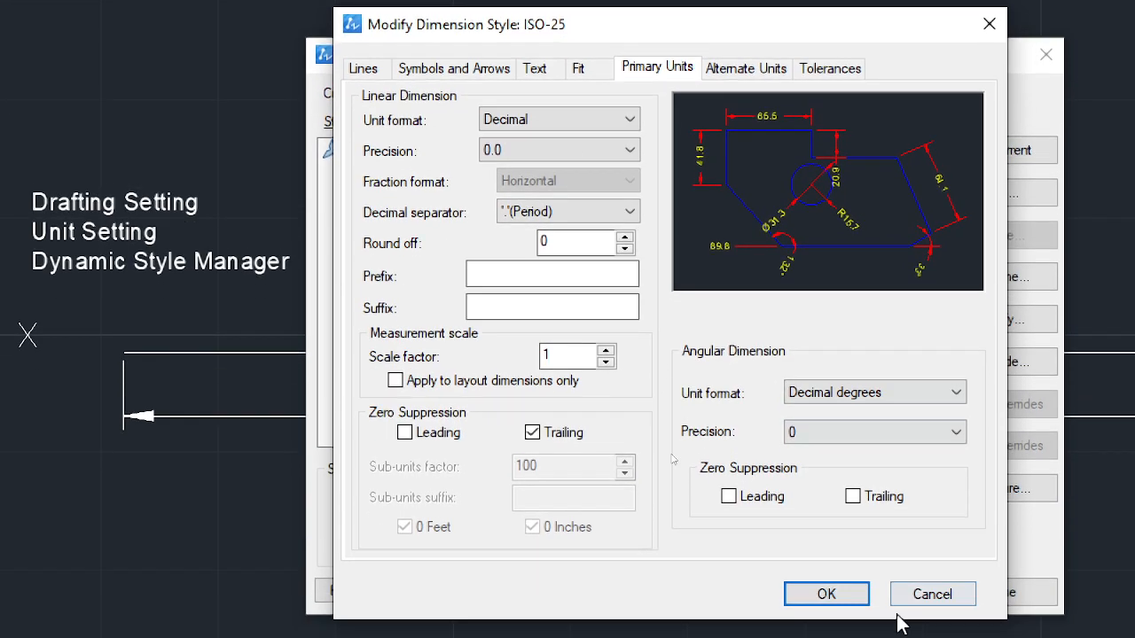
left_click(838, 581)
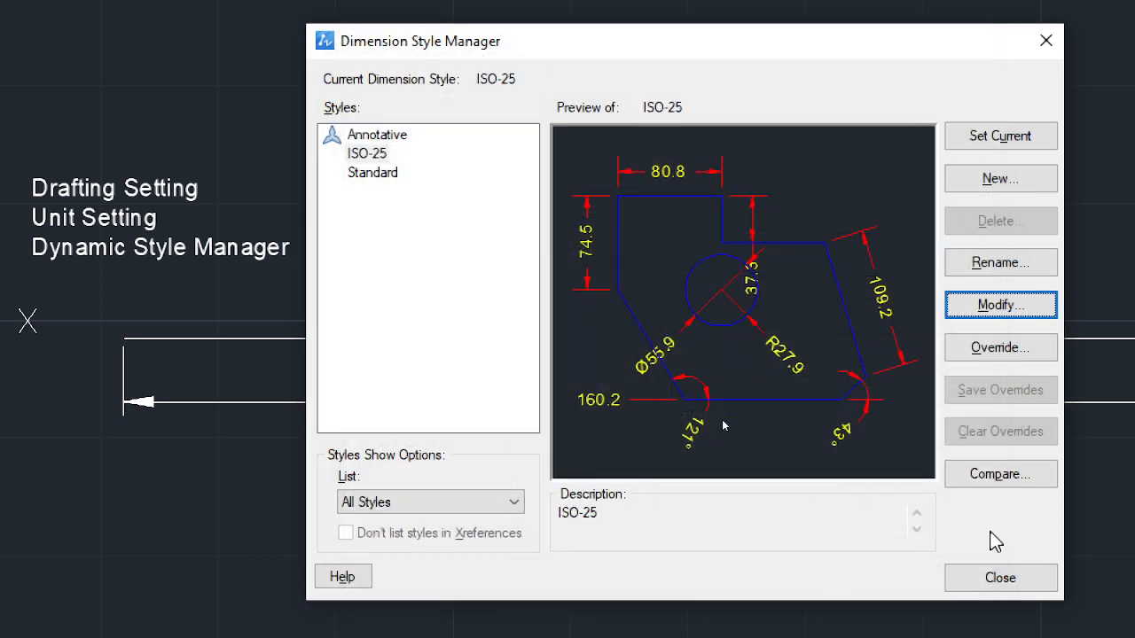
left_click(986, 140)
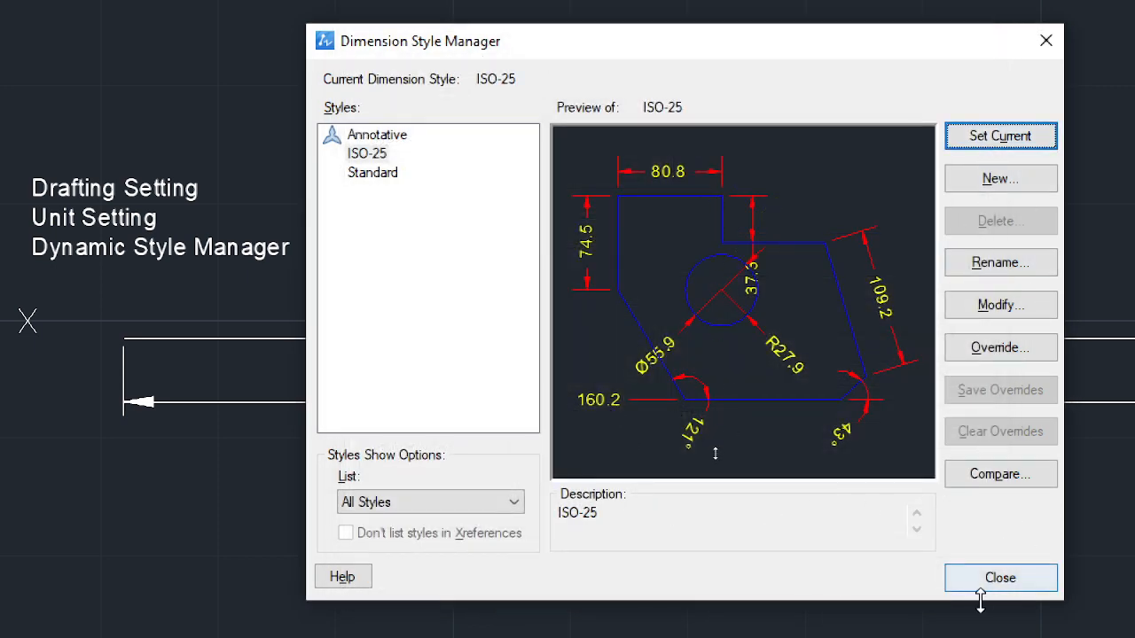
left_click(999, 578)
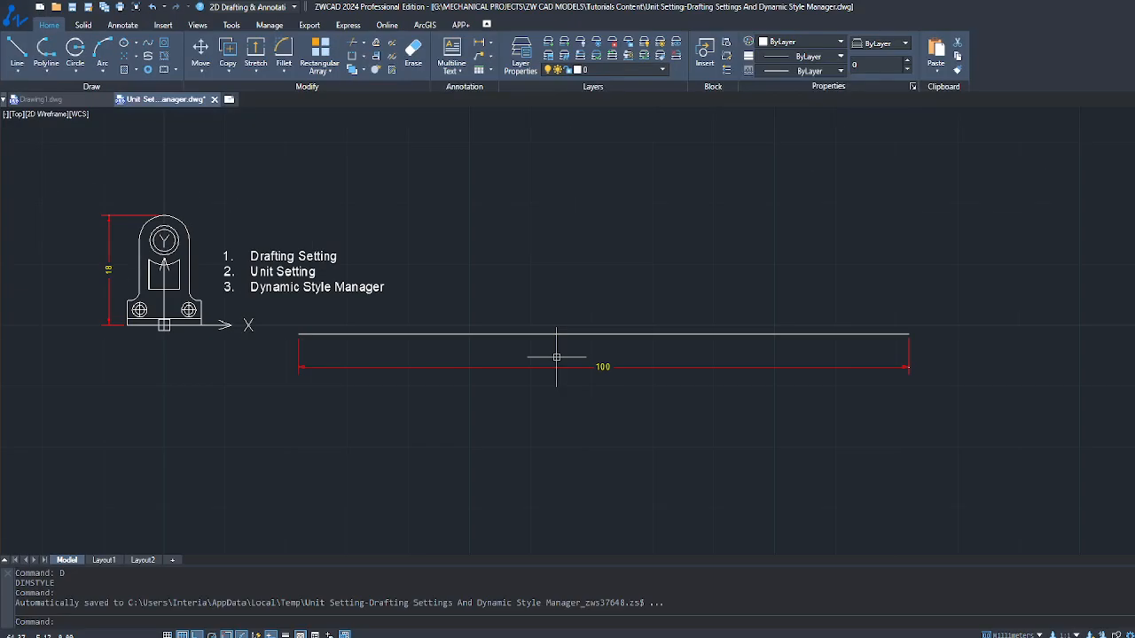
Examine how the modified style looks on the bracket's height dimension and the horizontal line's dimension
scroll(202, 319, "up", 4)
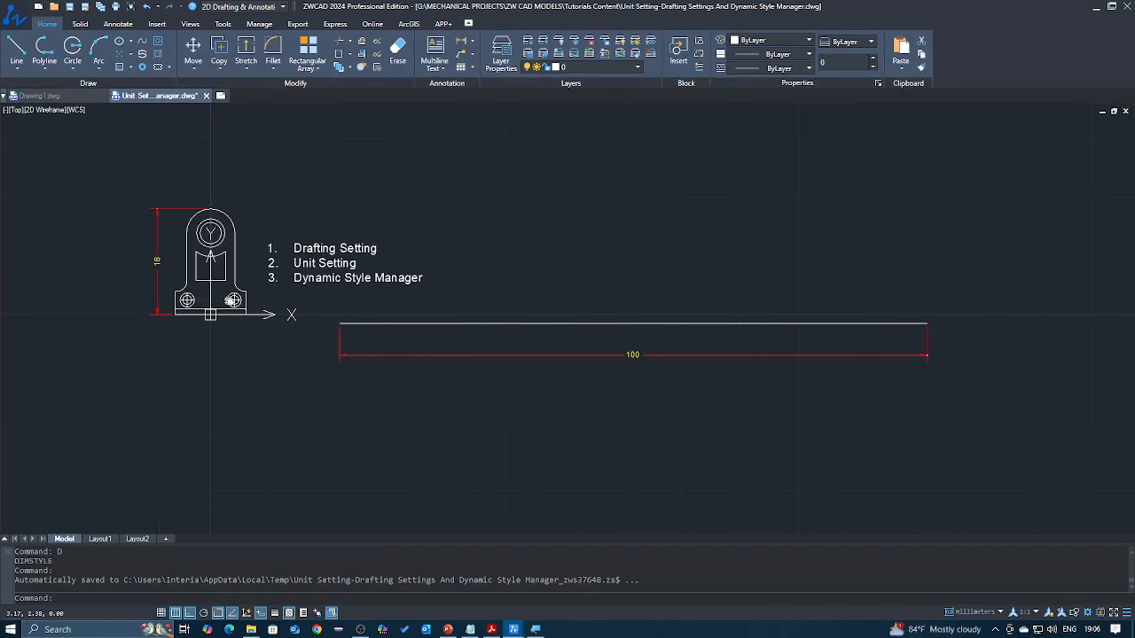
middle_click_drag(361, 288, 366, 290)
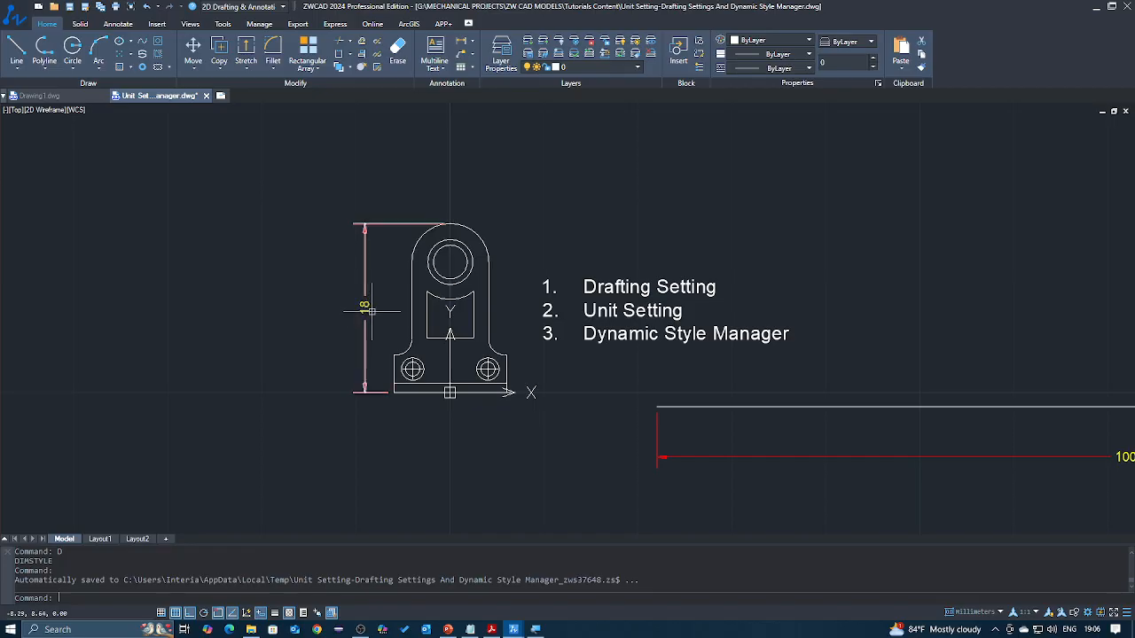
middle_click_drag(377, 323, 208, 280)
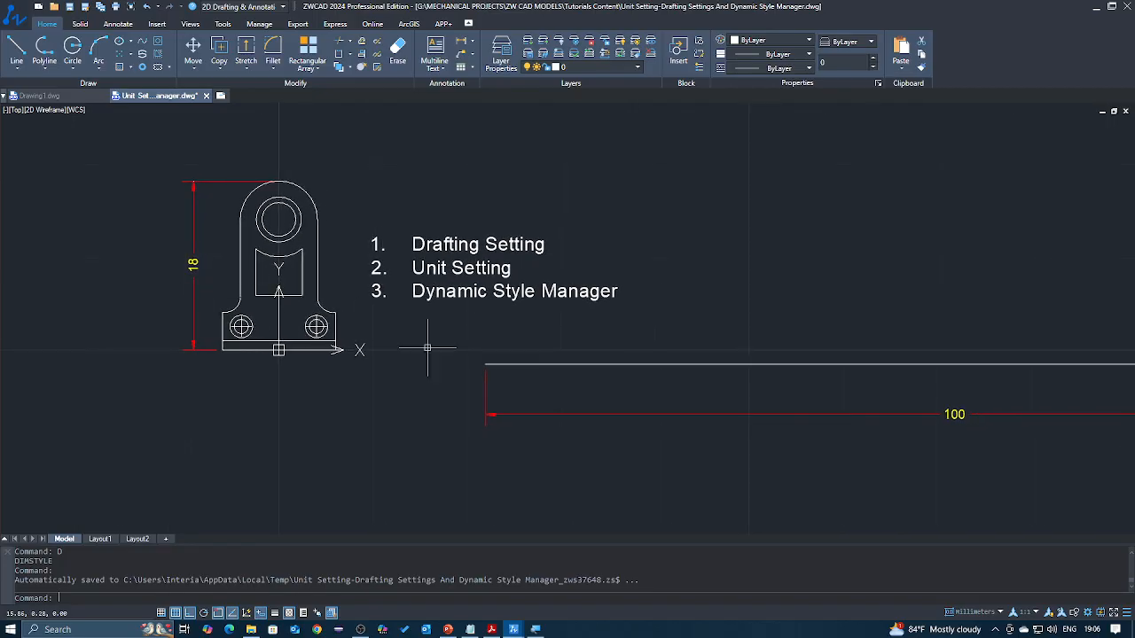
Examine the bracket's height dimension, checking its text, arrowheads and the gap between its lower extension line and the base
middle_click_drag(342, 336, 317, 325)
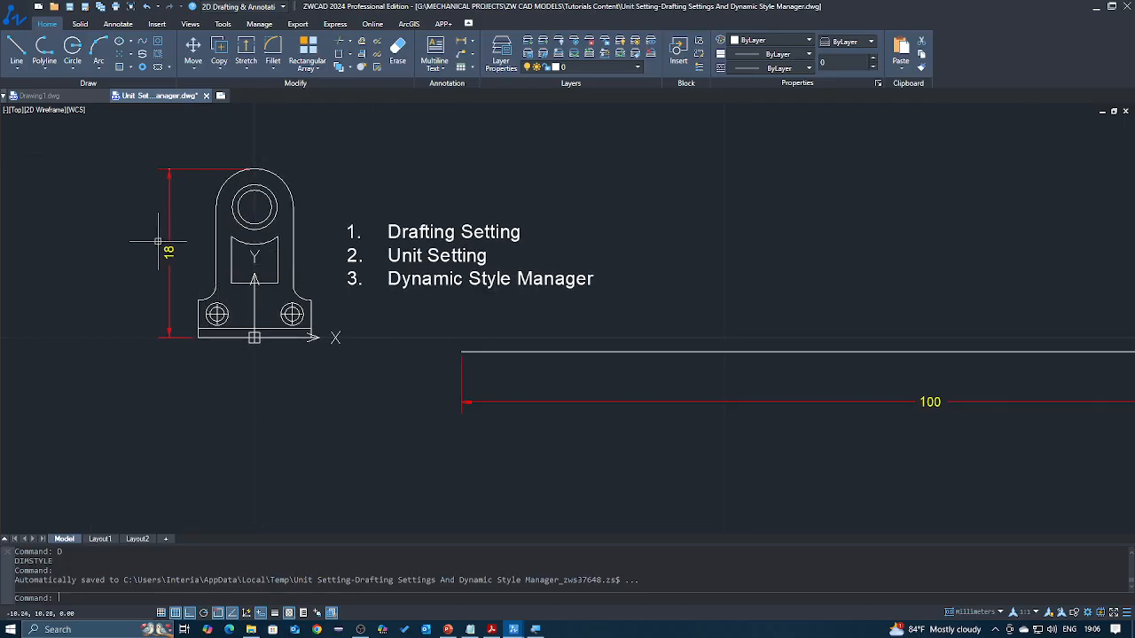
middle_click_drag(181, 264, 259, 296)
left_click(269, 216)
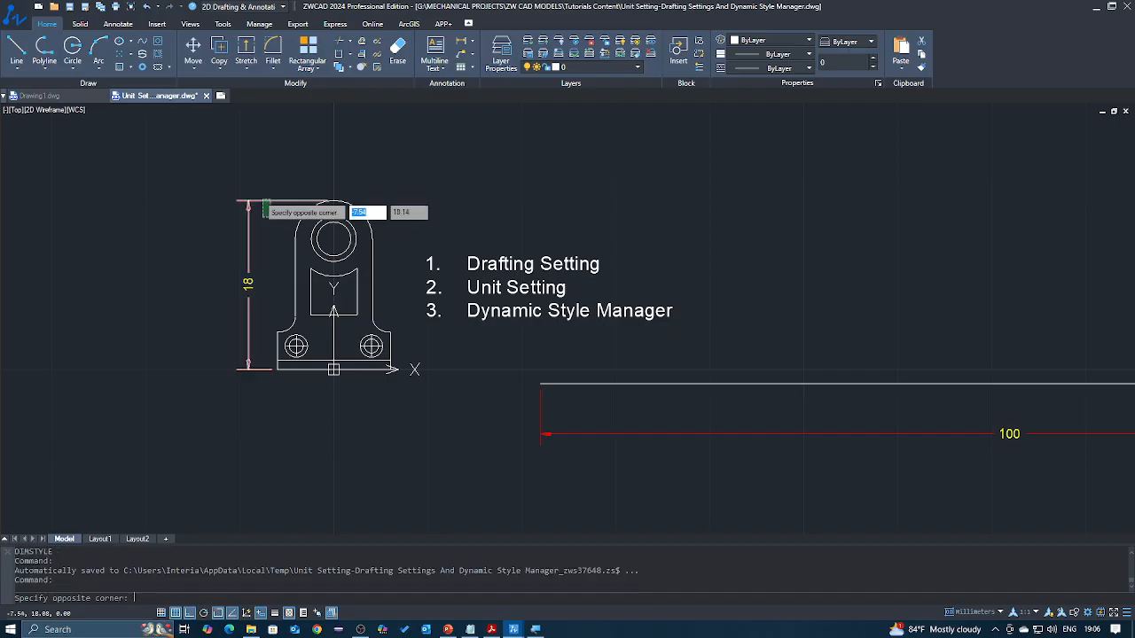
left_click(229, 268)
left_click(228, 268)
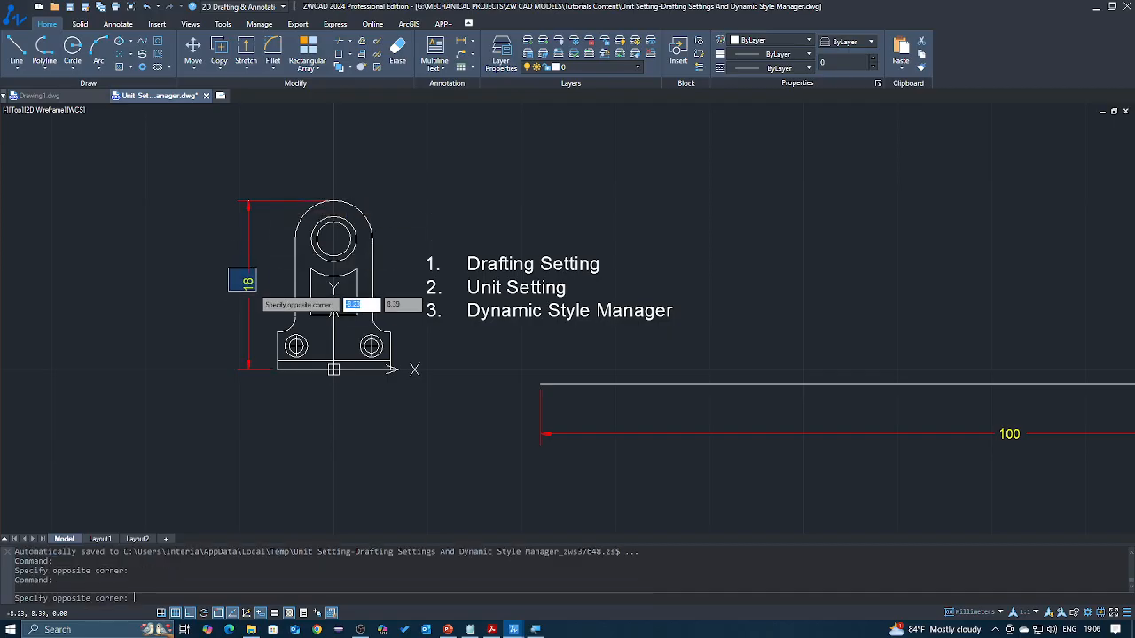
left_click(259, 300)
scroll(267, 295, "up", 2)
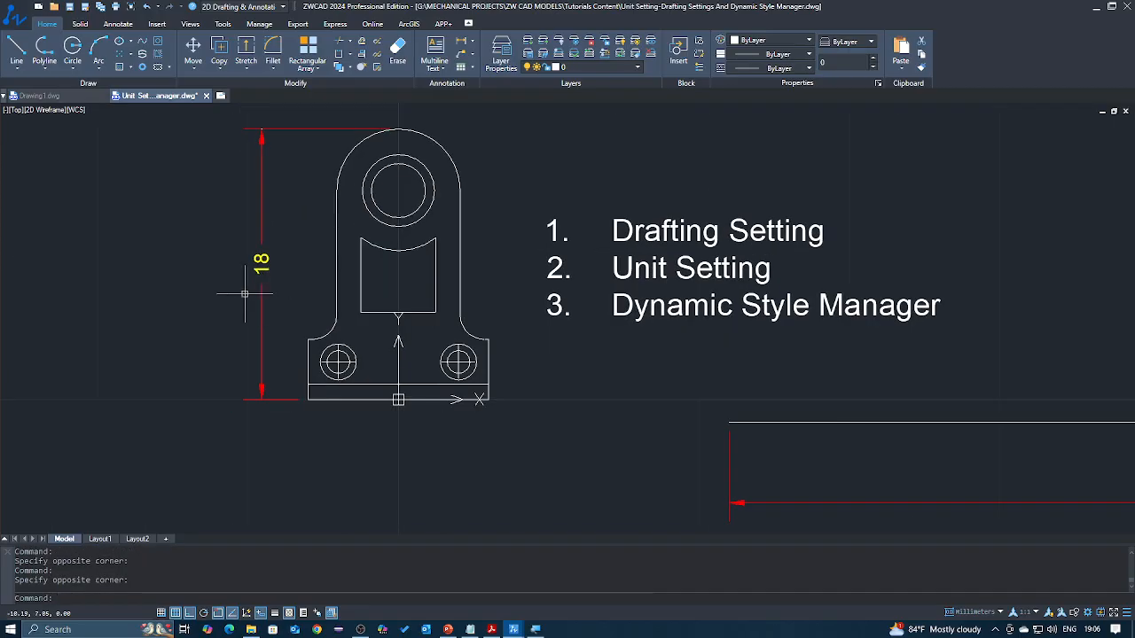
left_click(279, 390)
left_click(277, 413)
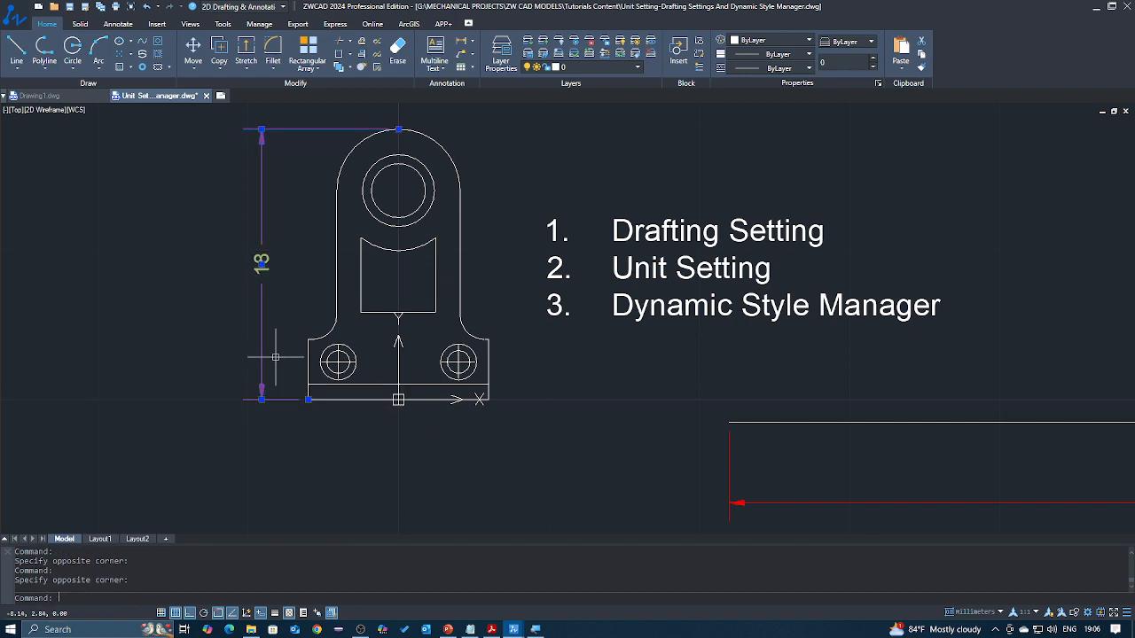
key("Escape")
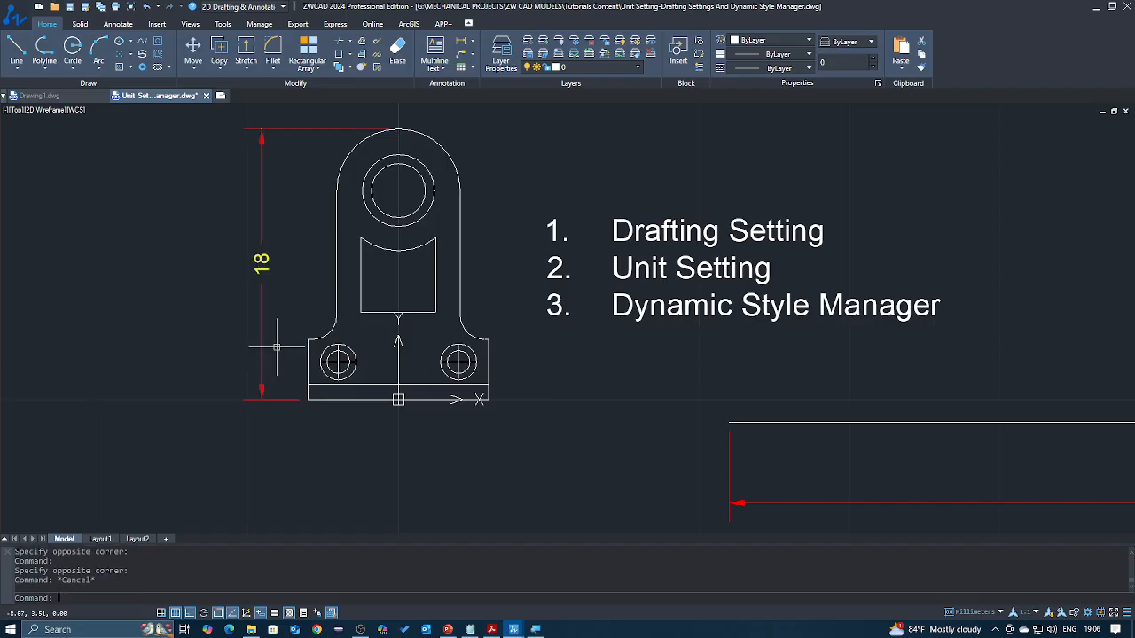
left_click(280, 373)
left_click(271, 410)
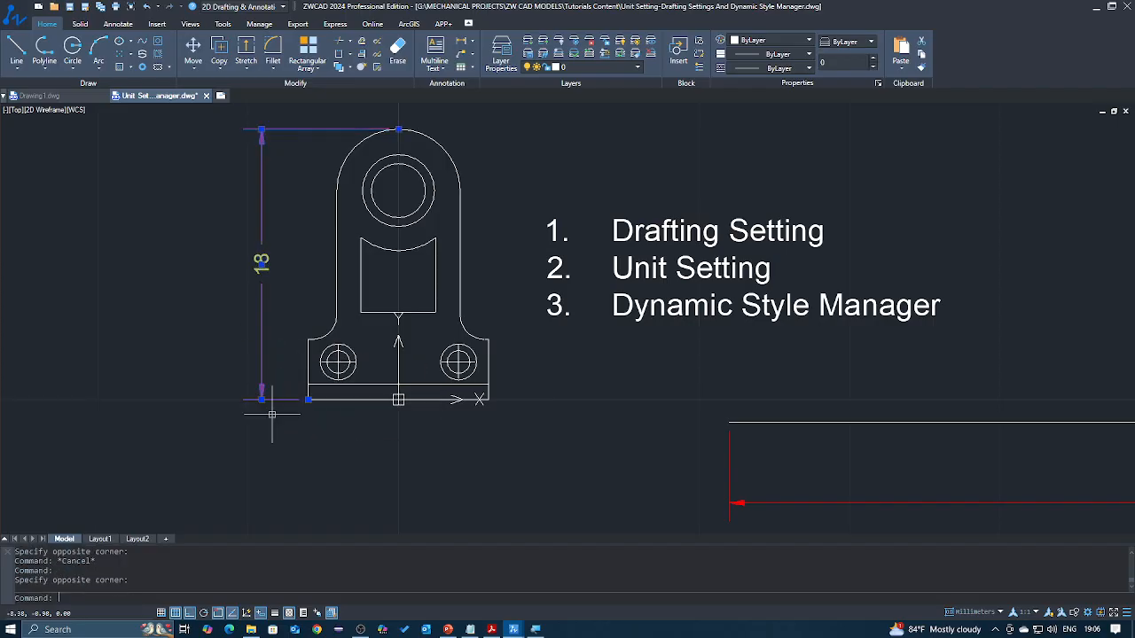
key("Escape")
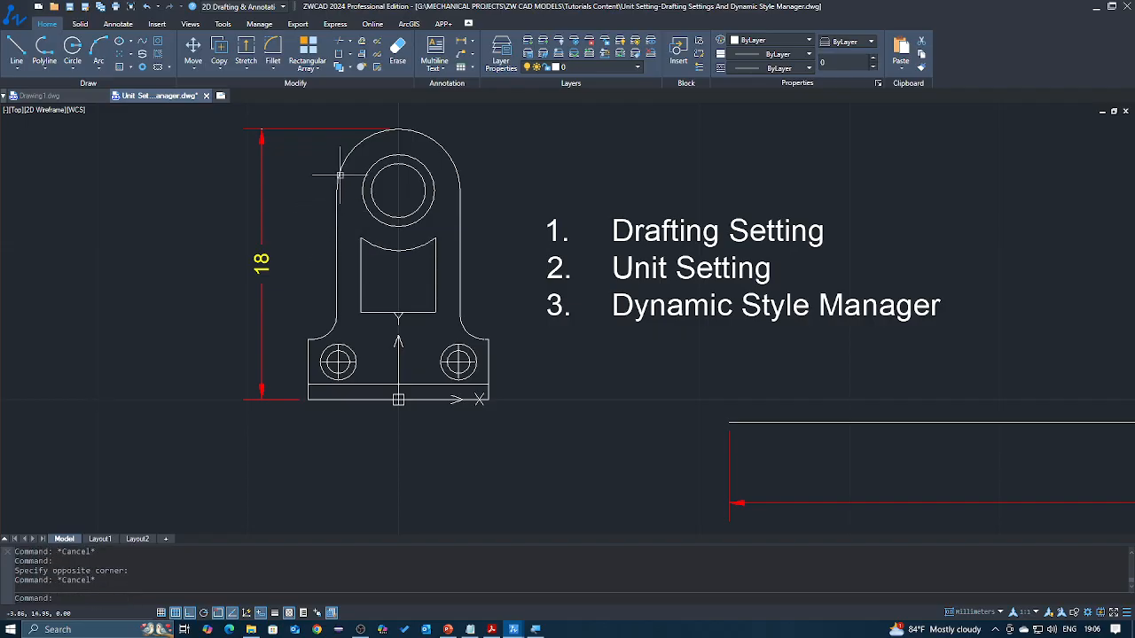
Examine the bracket outline and where the height dimension's upper extension line meets its rounded top
left_click(299, 115)
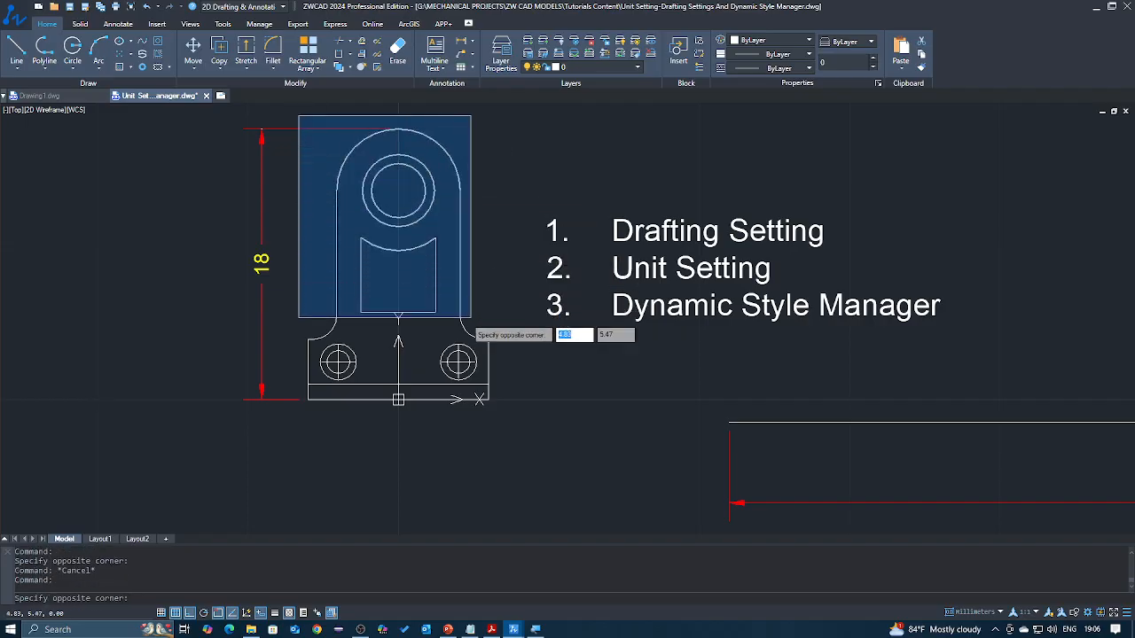
key("Escape")
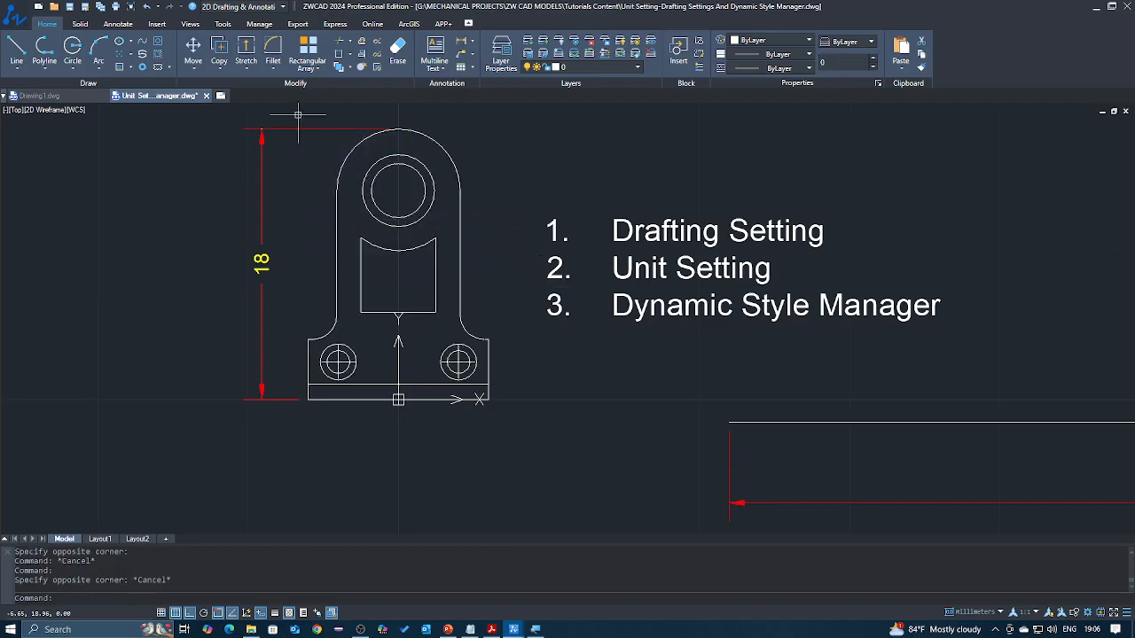
left_click(299, 115)
key("Escape")
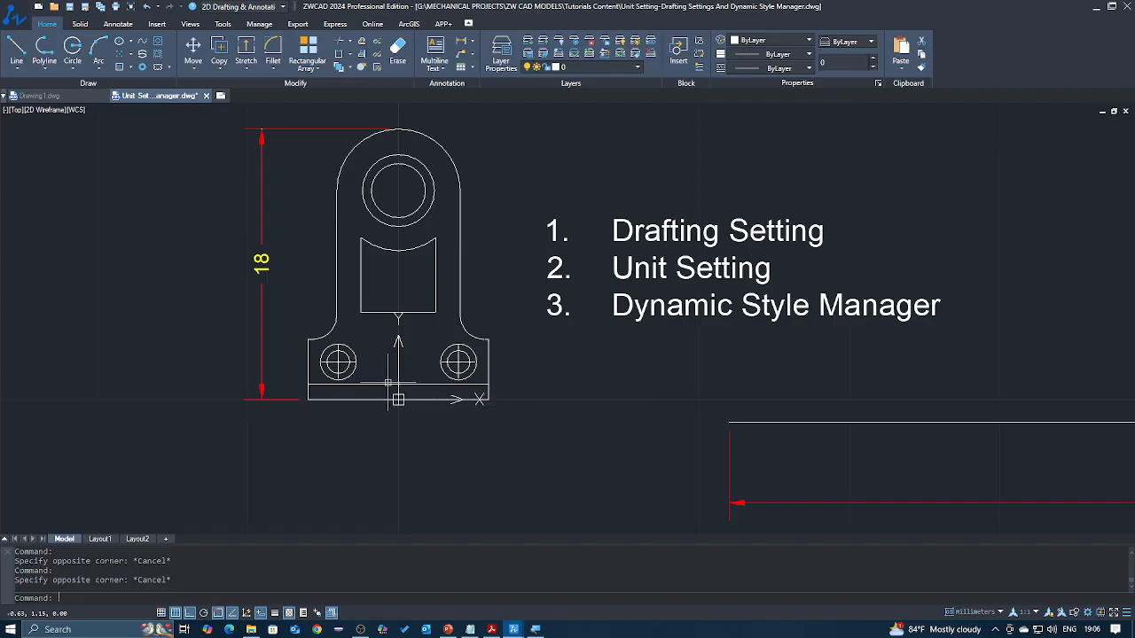
middle_click_drag(294, 286, 326, 327)
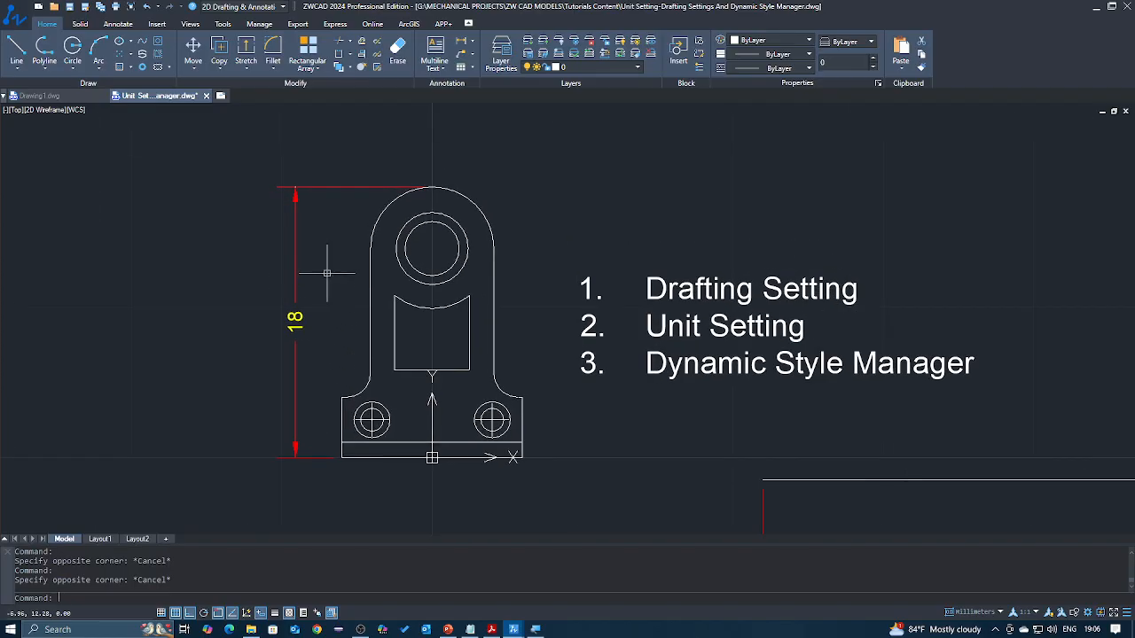
left_click(346, 187)
key("Escape")
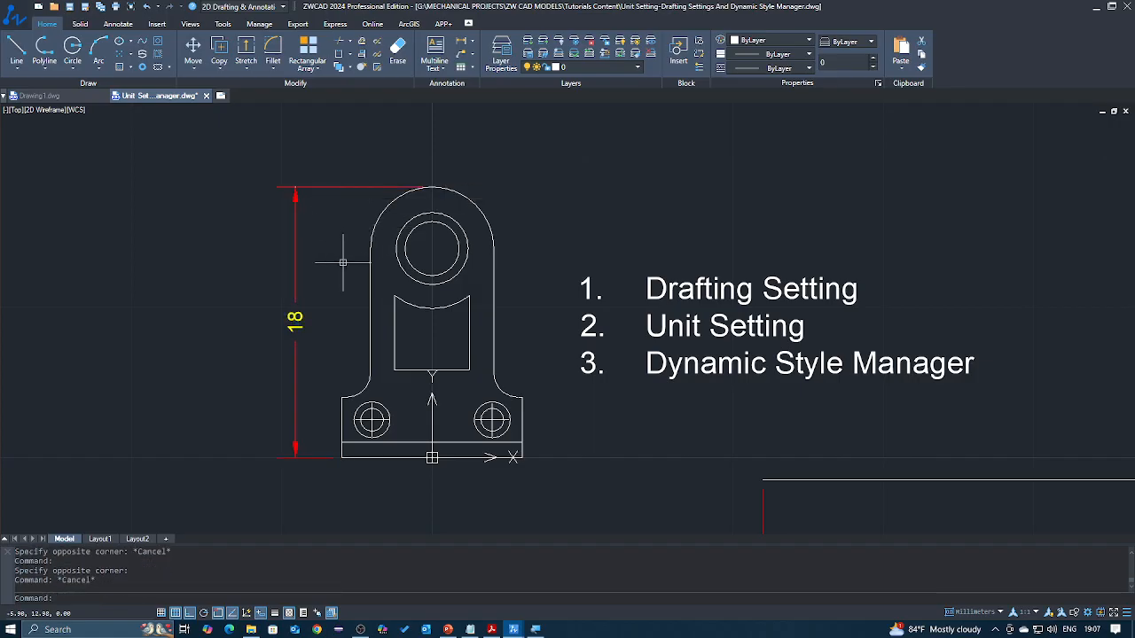
Examine up close how far the height dimension's lower extension line runs past the dimension line and arrowhead
scroll(345, 204, "down", 2)
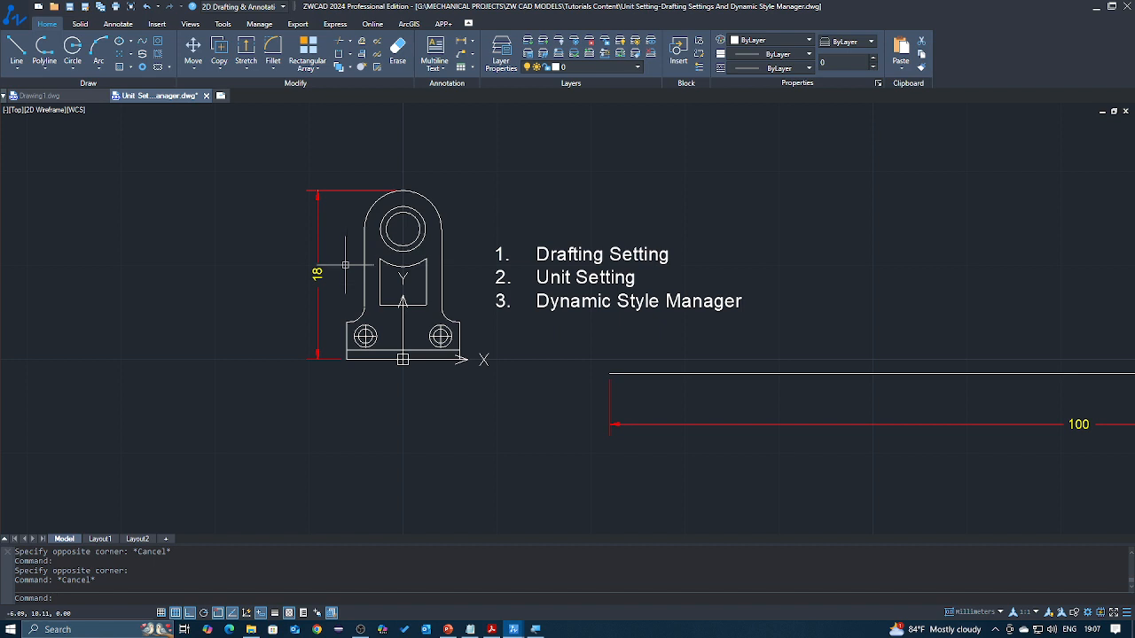
middle_click_drag(346, 265, 344, 272)
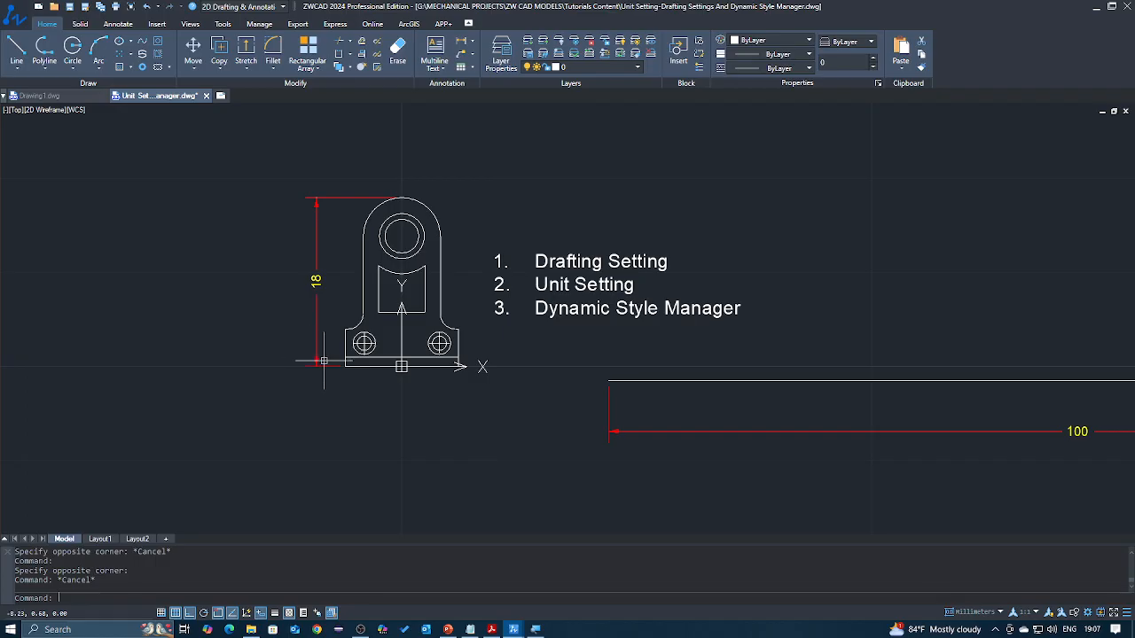
scroll(321, 360, "up", 3)
middle_click_drag(331, 383, 341, 424)
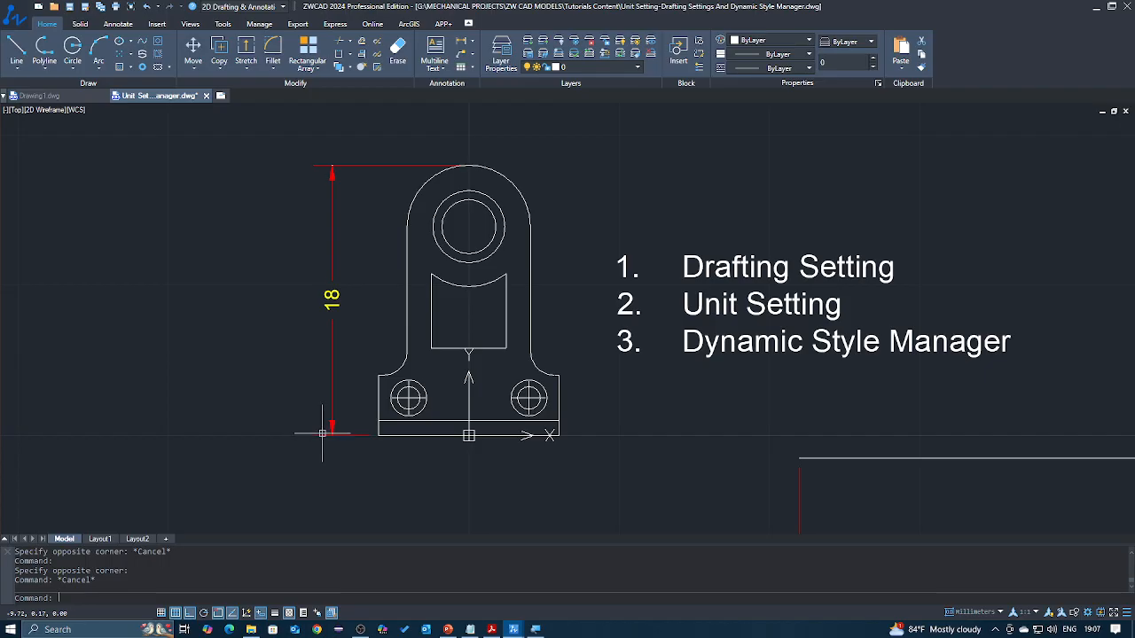
scroll(328, 434, "up", 3)
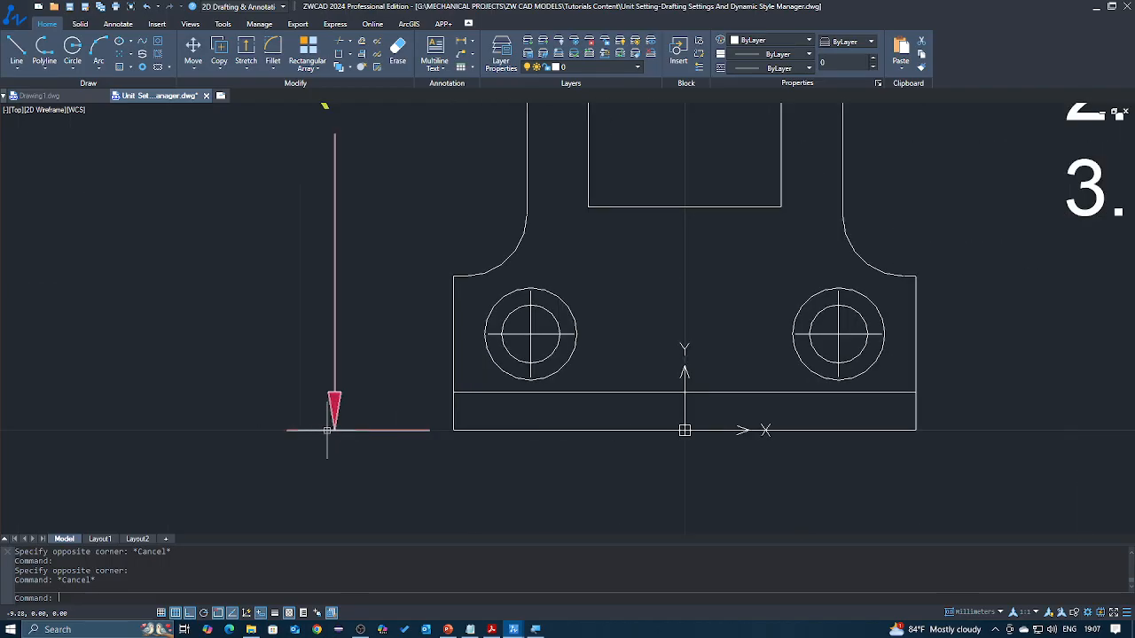
scroll(330, 431, "down", 2)
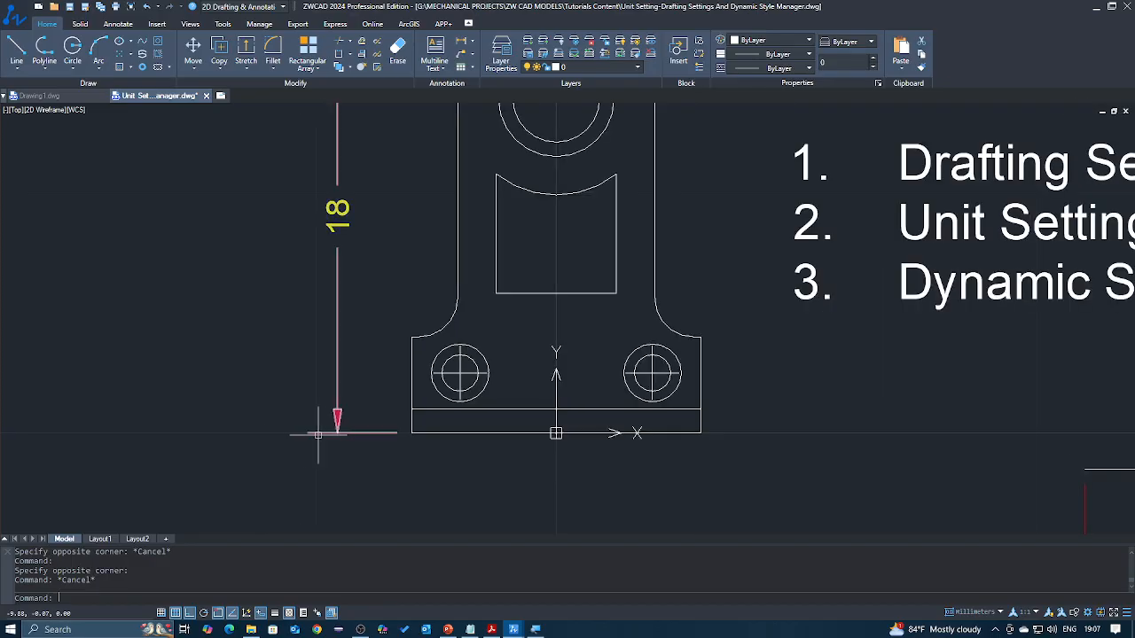
scroll(343, 433, "down", 2)
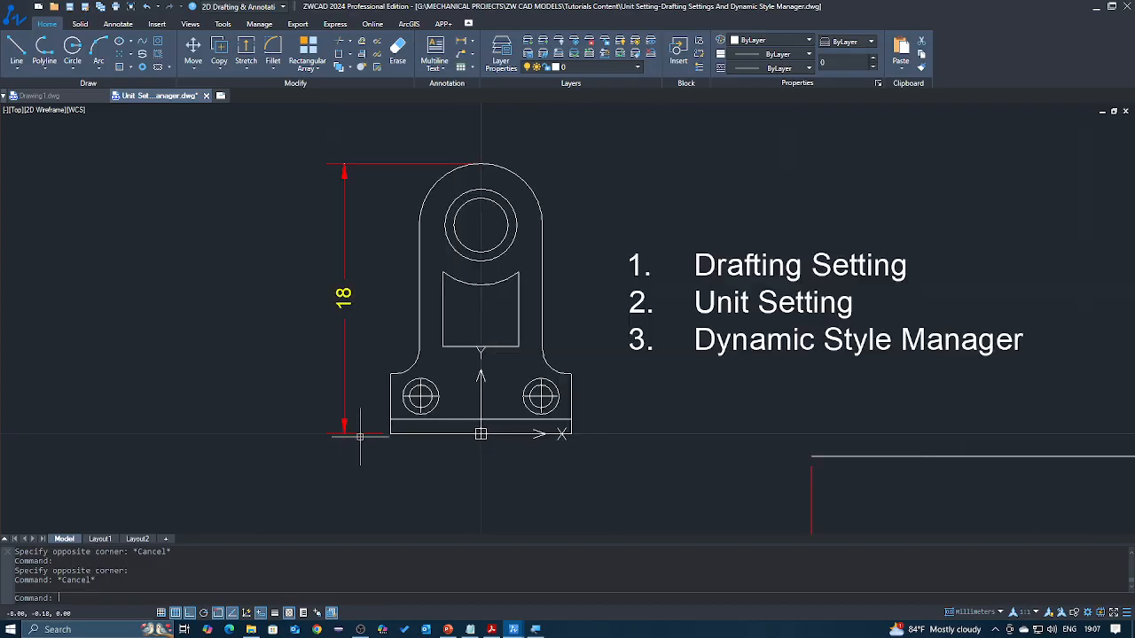
middle_click_drag(361, 437, 361, 443)
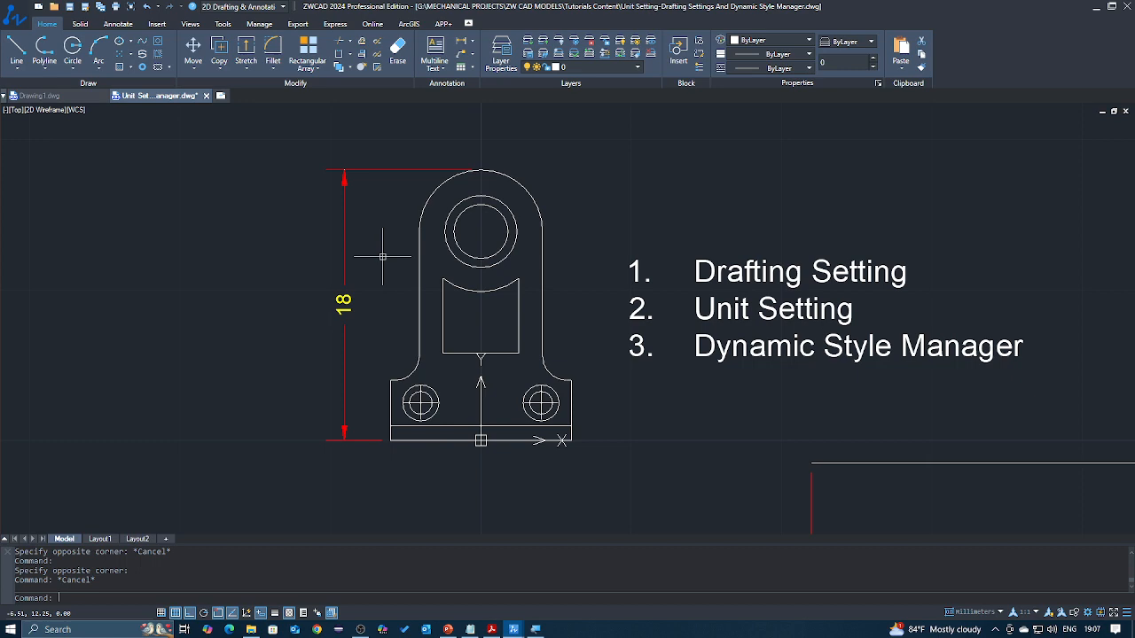
Reopen the ISO-25 dimension style for modification and set its linear dimension precision to 0
type("D")
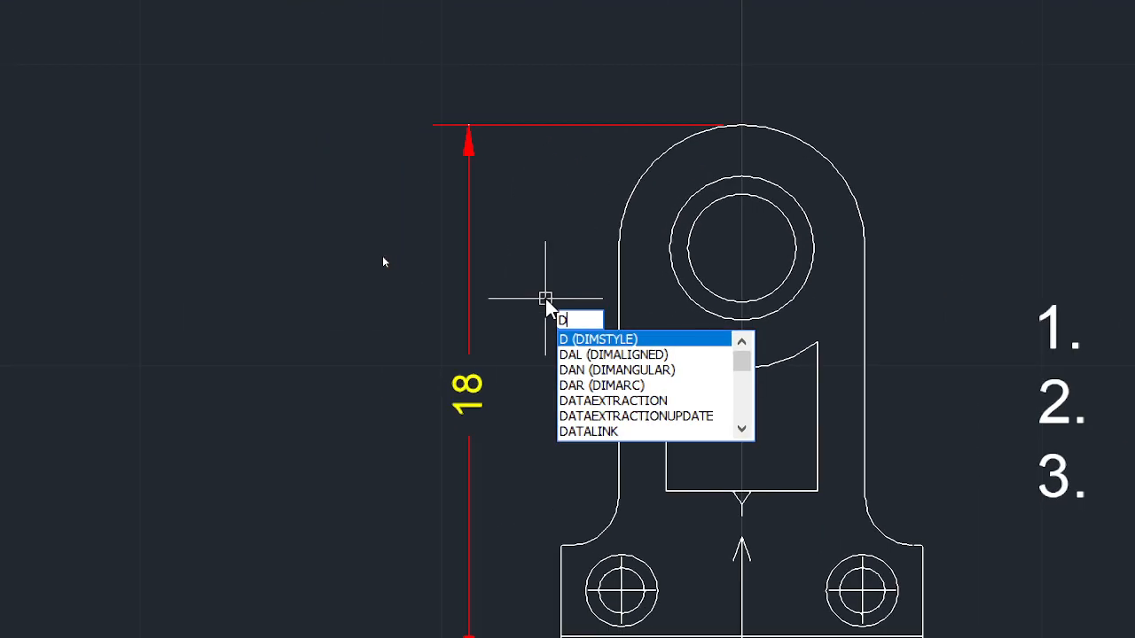
key("Return")
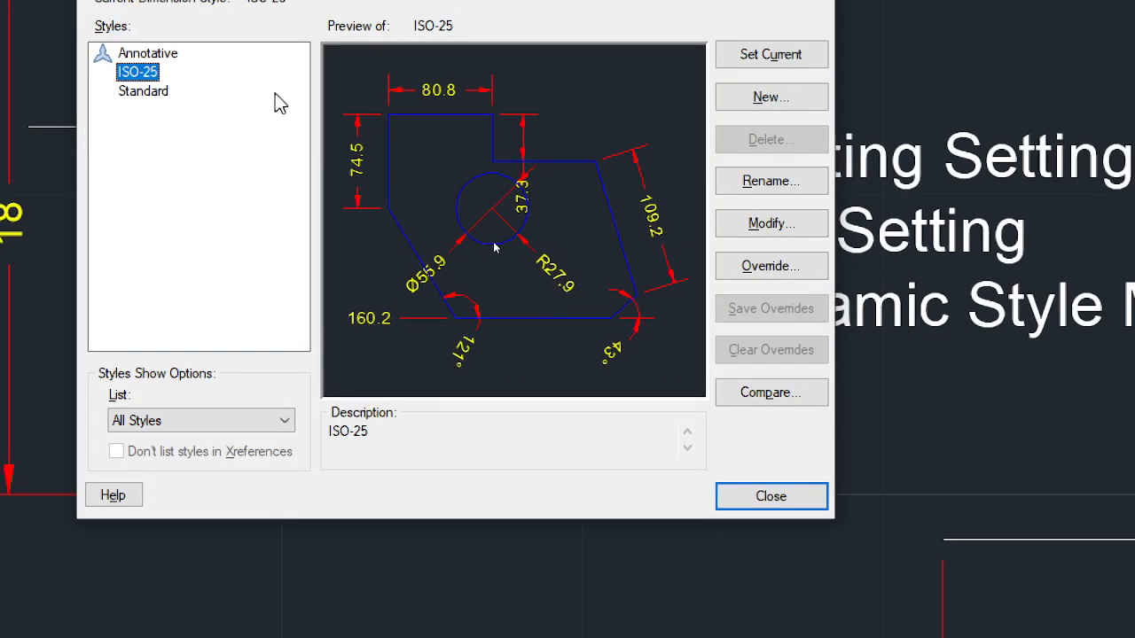
left_click(752, 235)
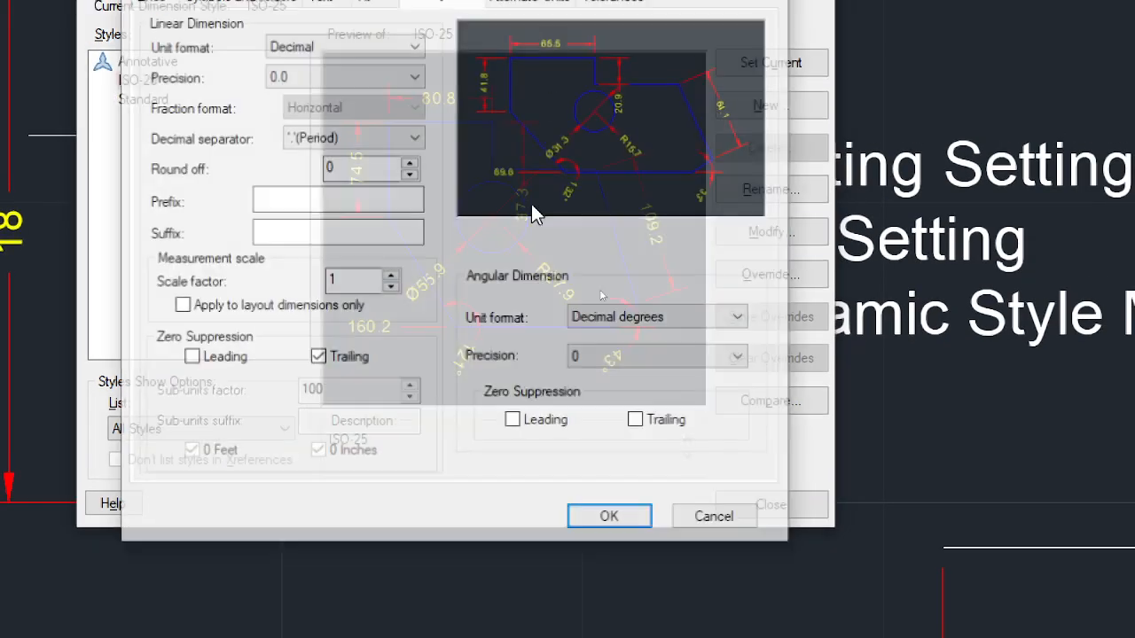
left_click(356, 76)
left_click(341, 95)
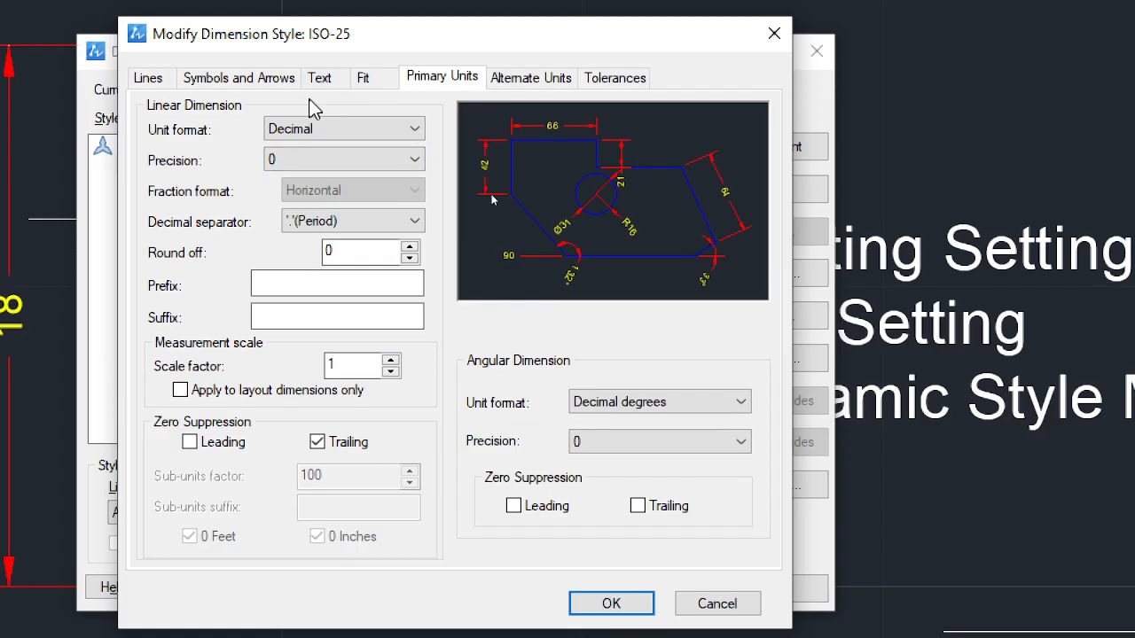
Turn on fixed length extension lines for the ISO-25 style and set the extension lines' origin offset to 0.1
left_click(148, 78)
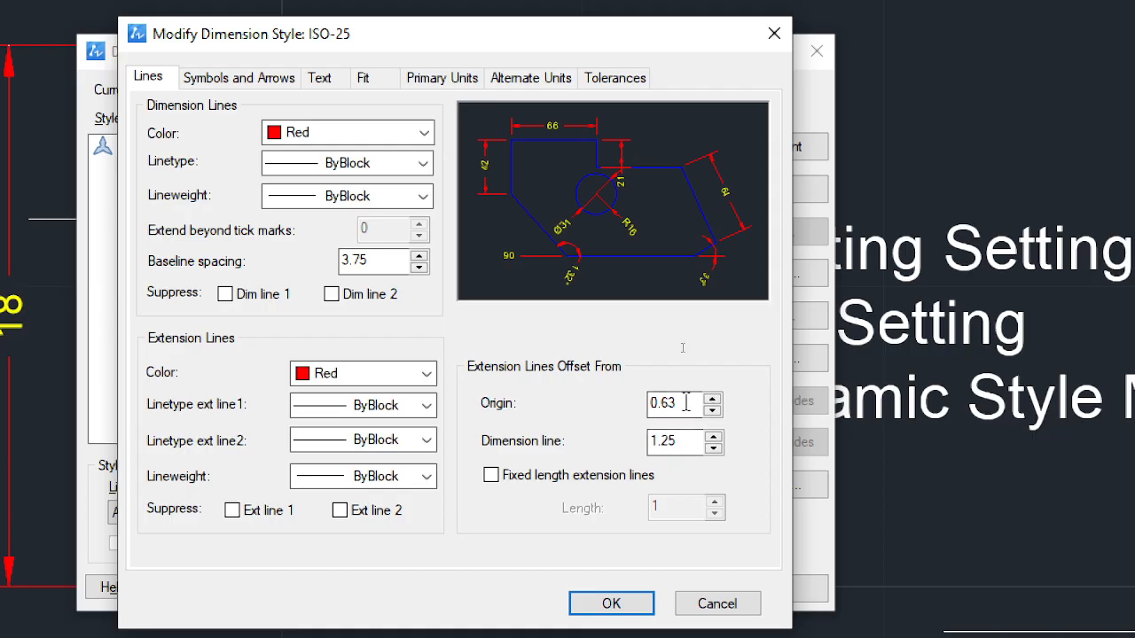
left_click(492, 476)
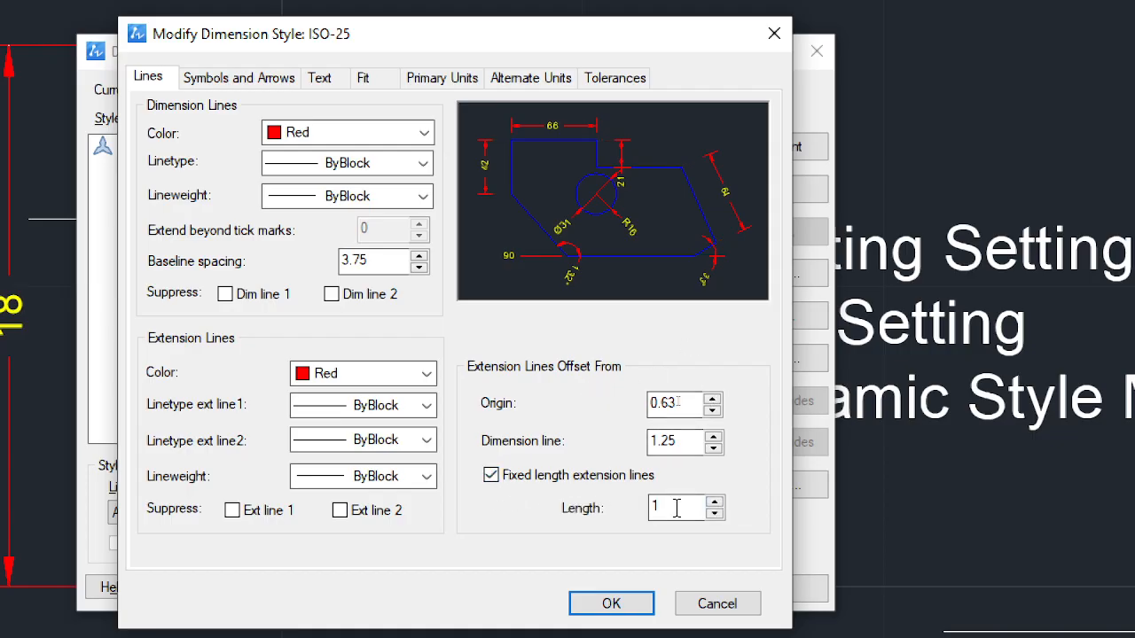
left_click(491, 476)
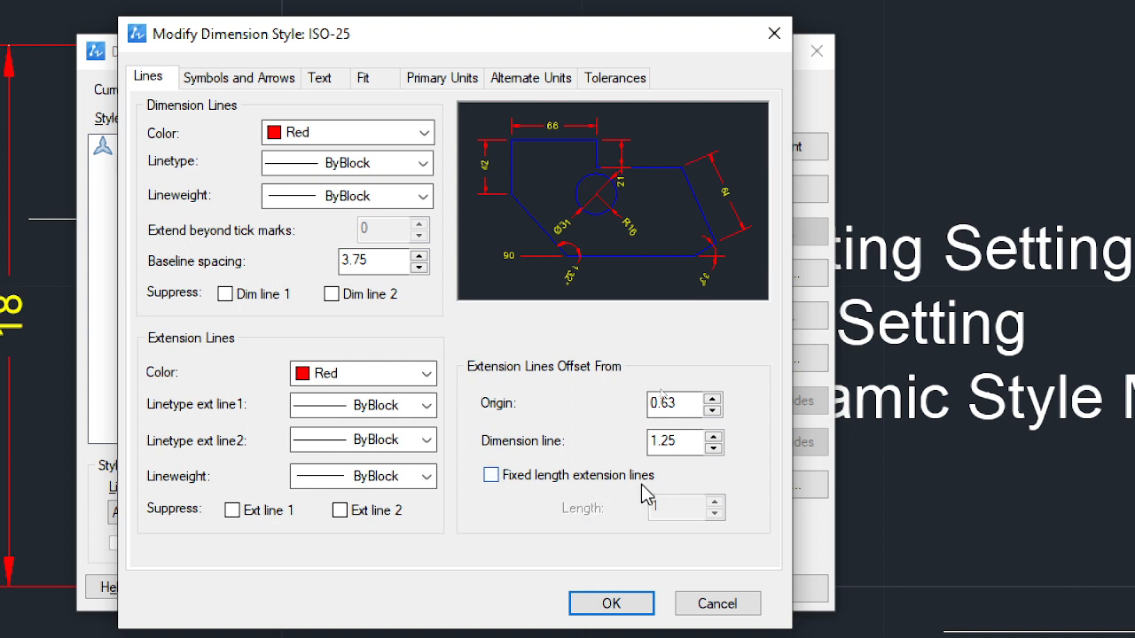
left_click(491, 476)
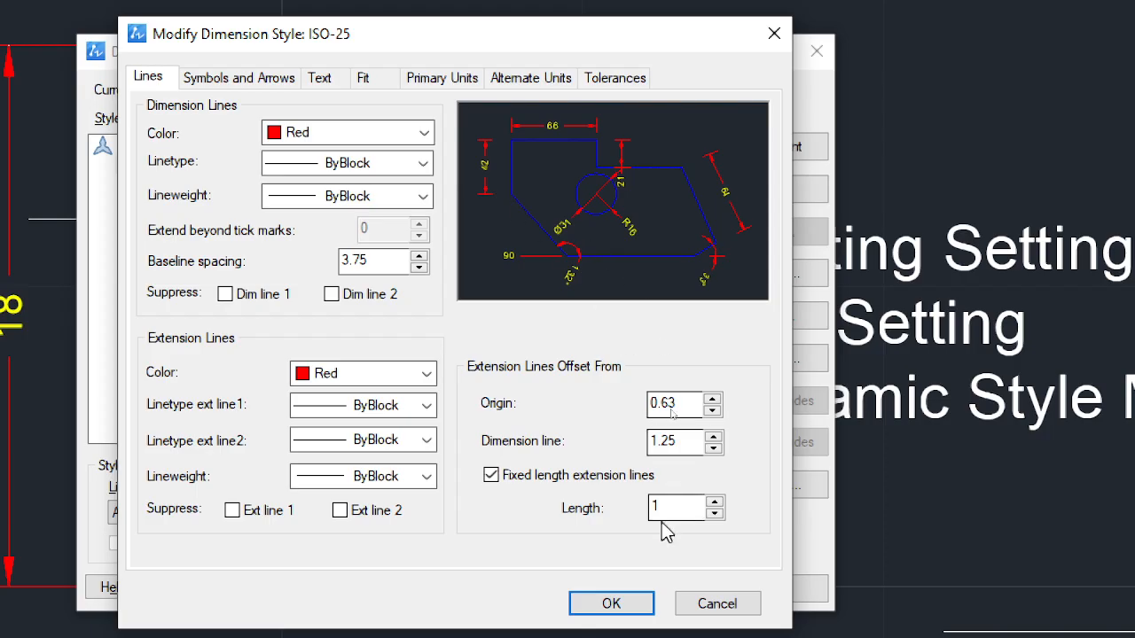
left_click_drag(687, 396, 624, 397)
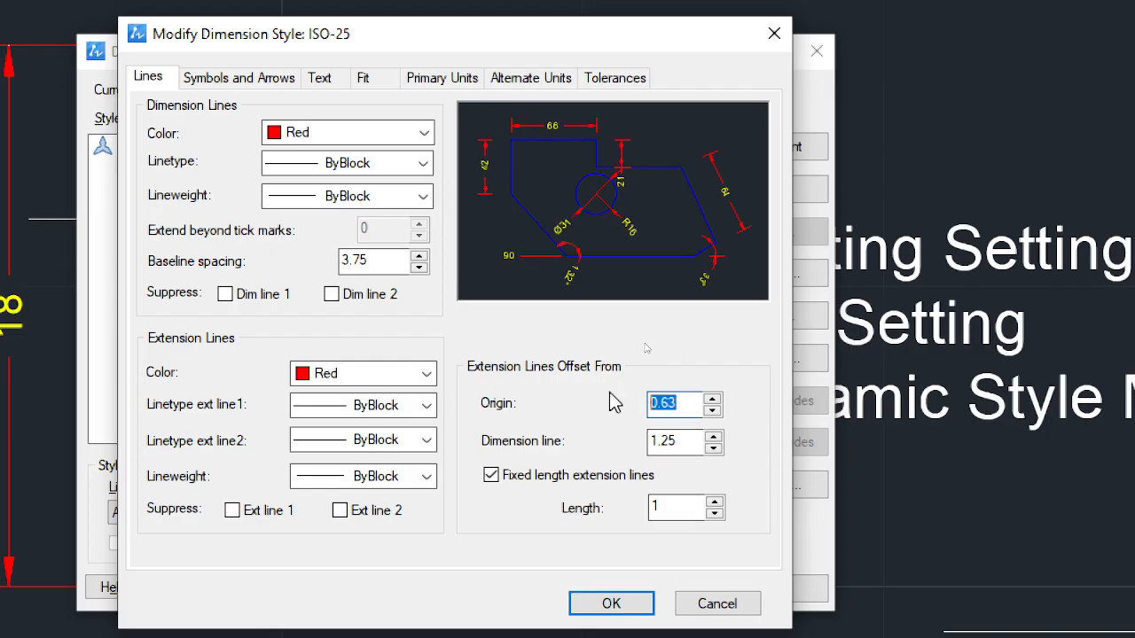
type("0.1")
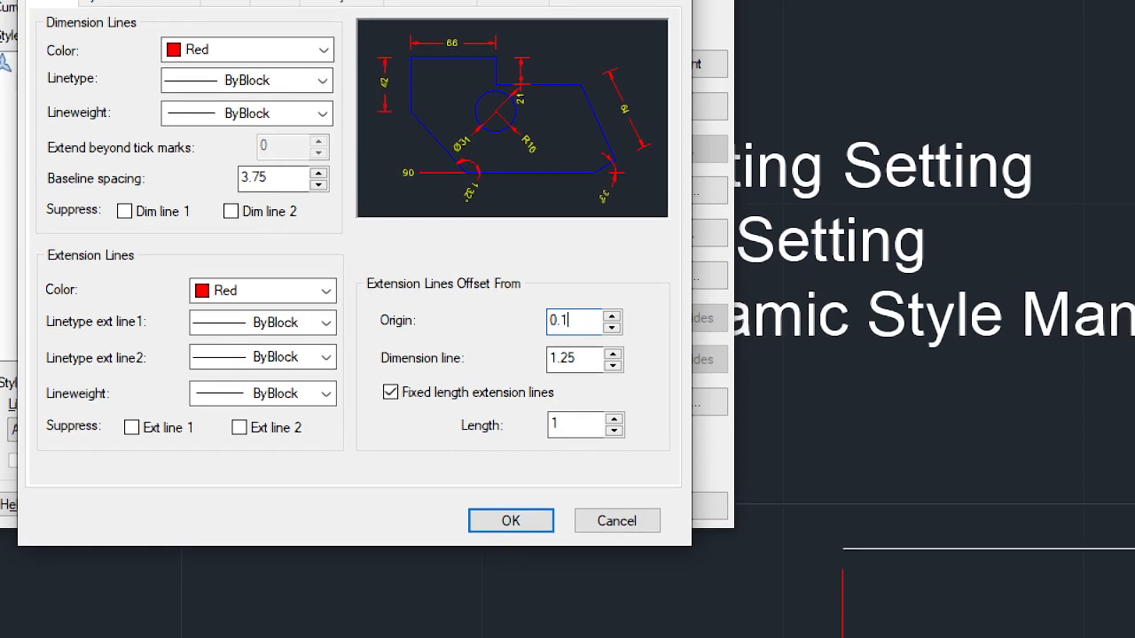
Try extension line offsets of 1 and 0.5 from the dimension line
left_click(587, 359)
left_click_drag(581, 321, 537, 317)
left_click_drag(590, 357, 549, 358)
type("1")
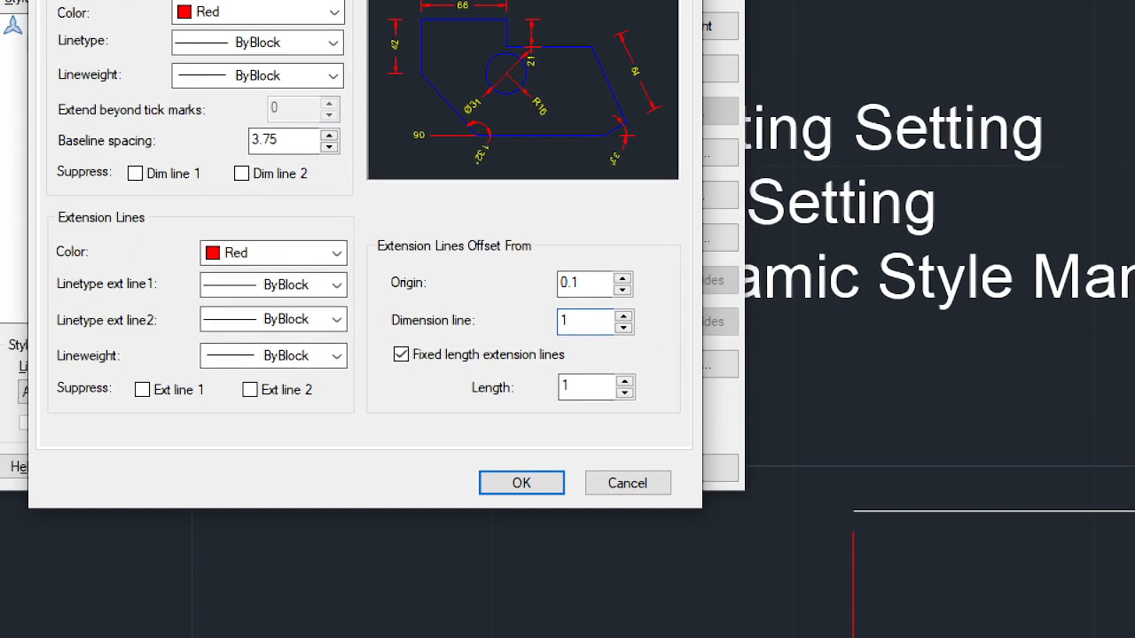
left_click(602, 384)
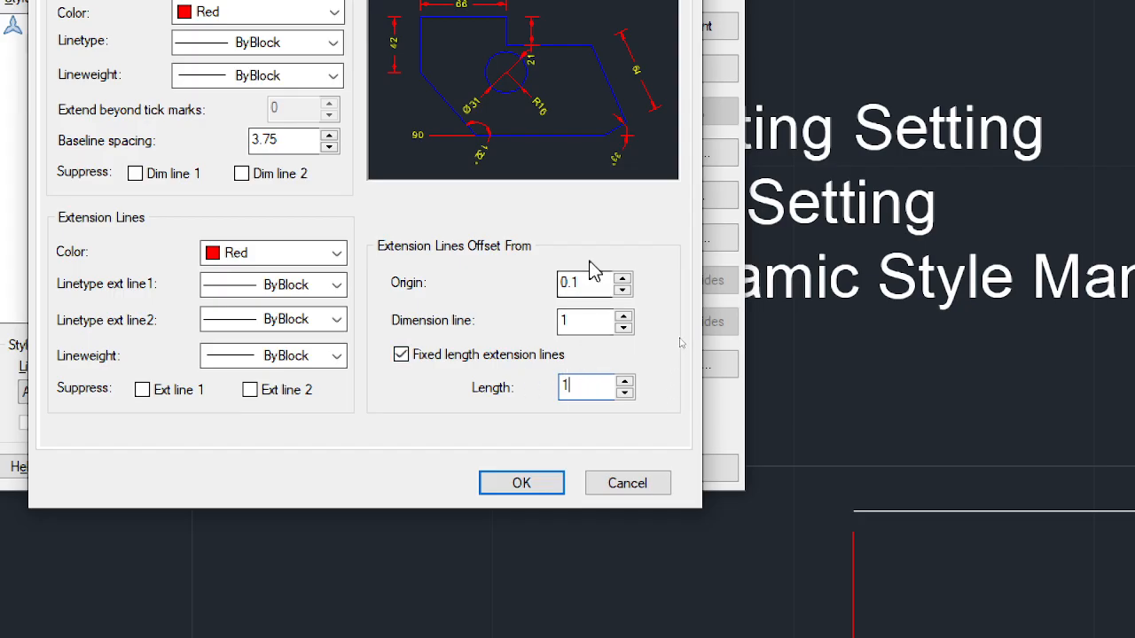
left_click(564, 321)
double_click(563, 321)
type("0.5")
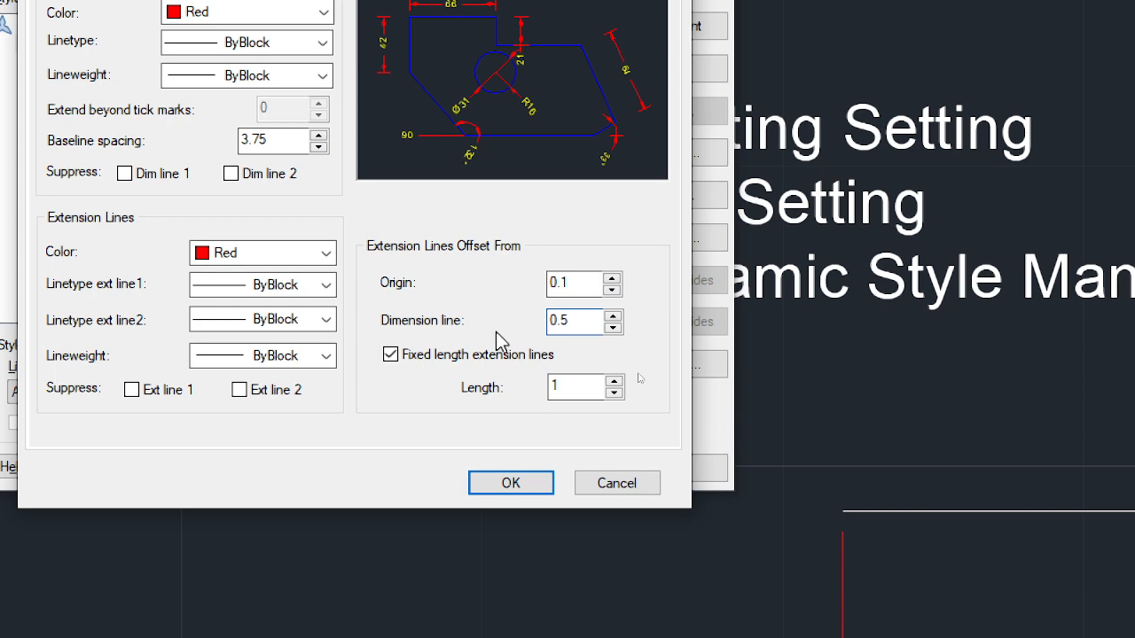
left_click(581, 385)
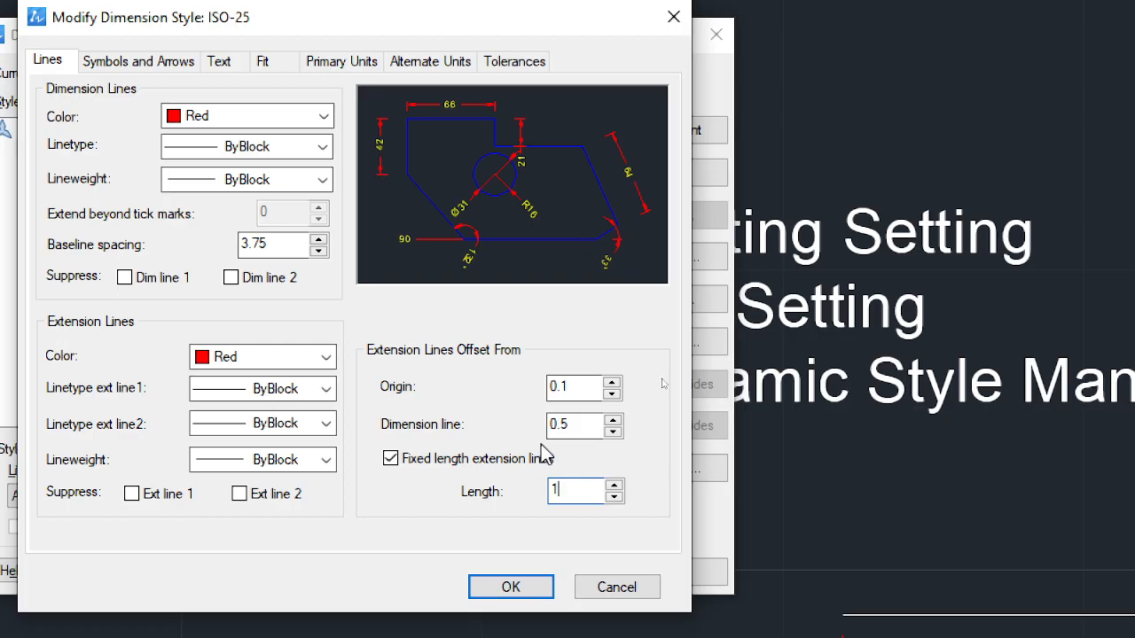
Set the extension lines' offset from the dimension line to 0.2
left_click_drag(577, 426, 519, 419)
type("0.2")
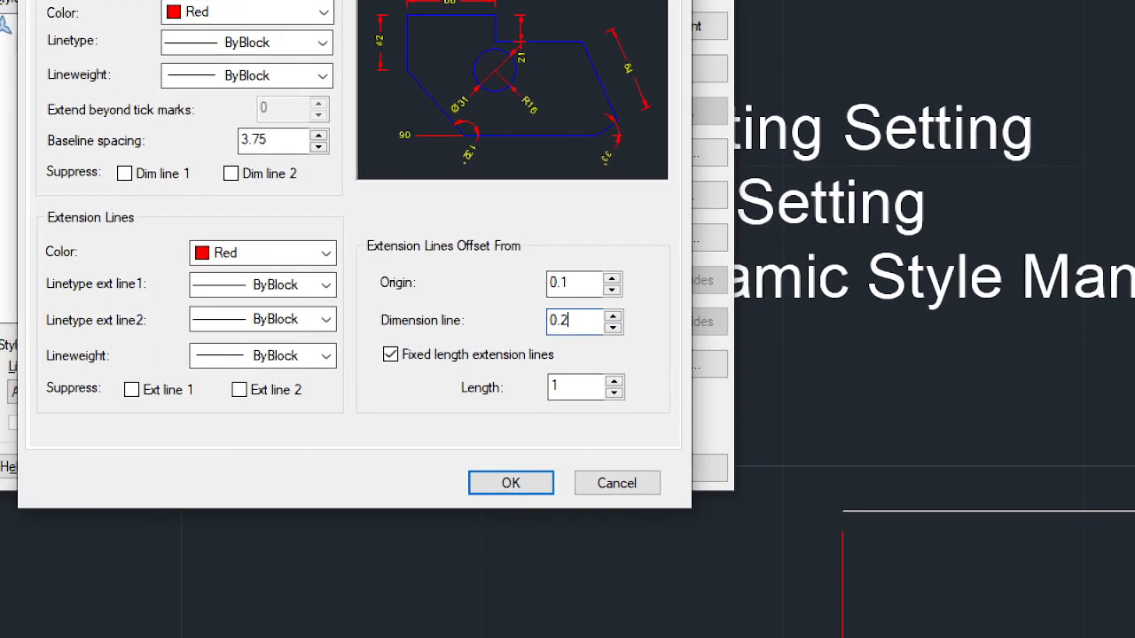
Set the ISO-25 extension lines' offset from the dimension line to 0.25
left_click(584, 386)
left_click_drag(580, 319, 503, 319)
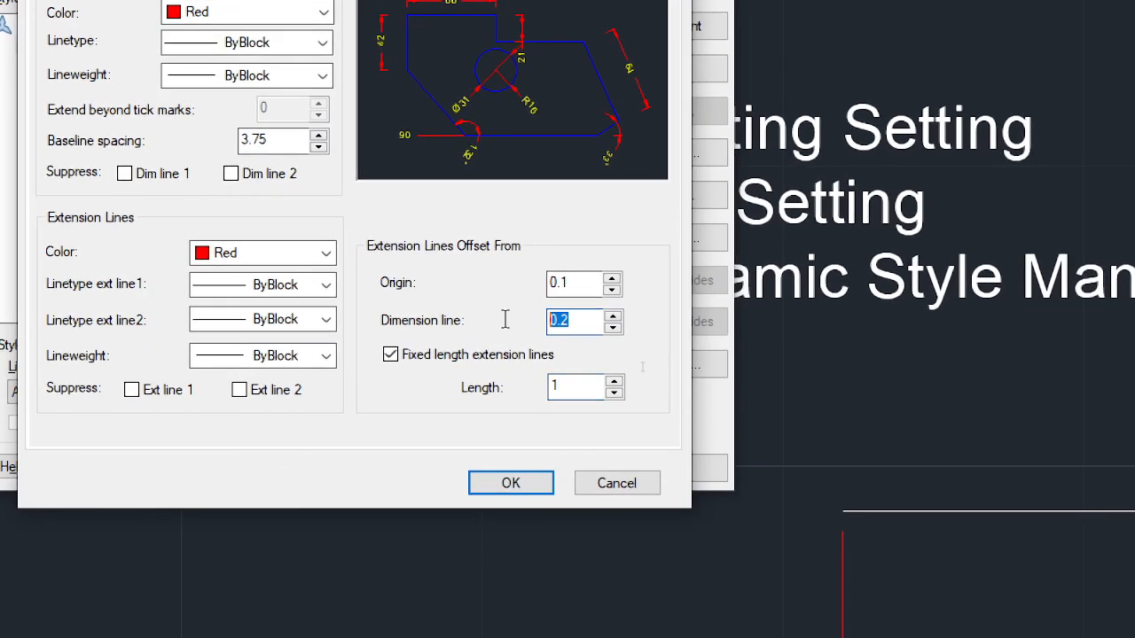
type("0.25")
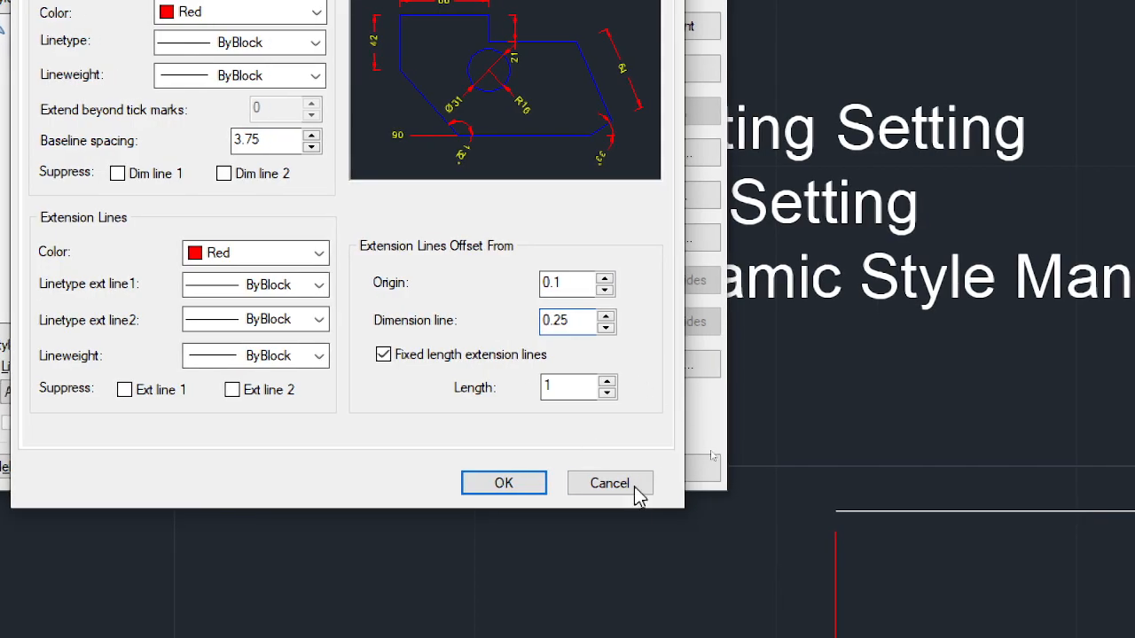
left_click(559, 386)
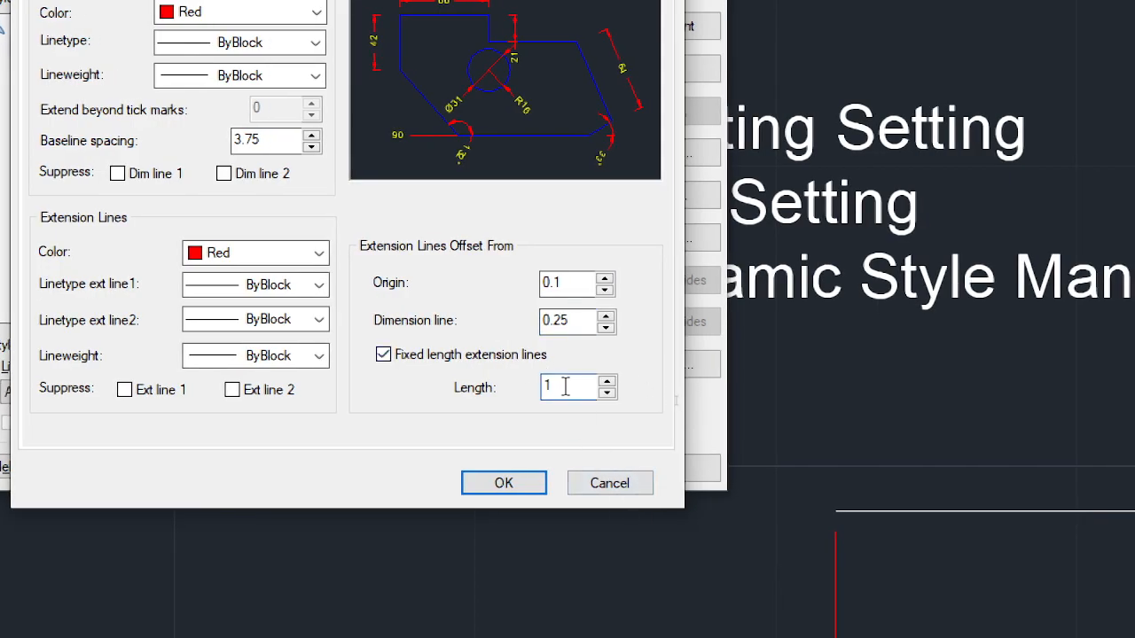
Try extension line origin offsets of 0 and 1
left_click_drag(574, 282, 509, 282)
type("0.")
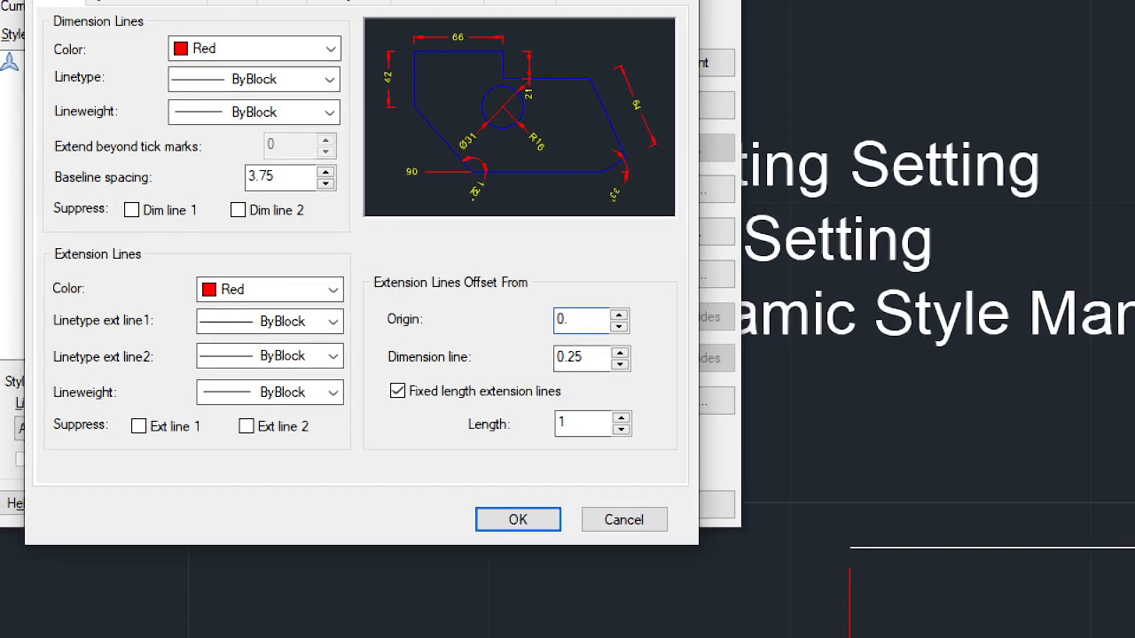
key("BackSpace")
key("BackSpace")
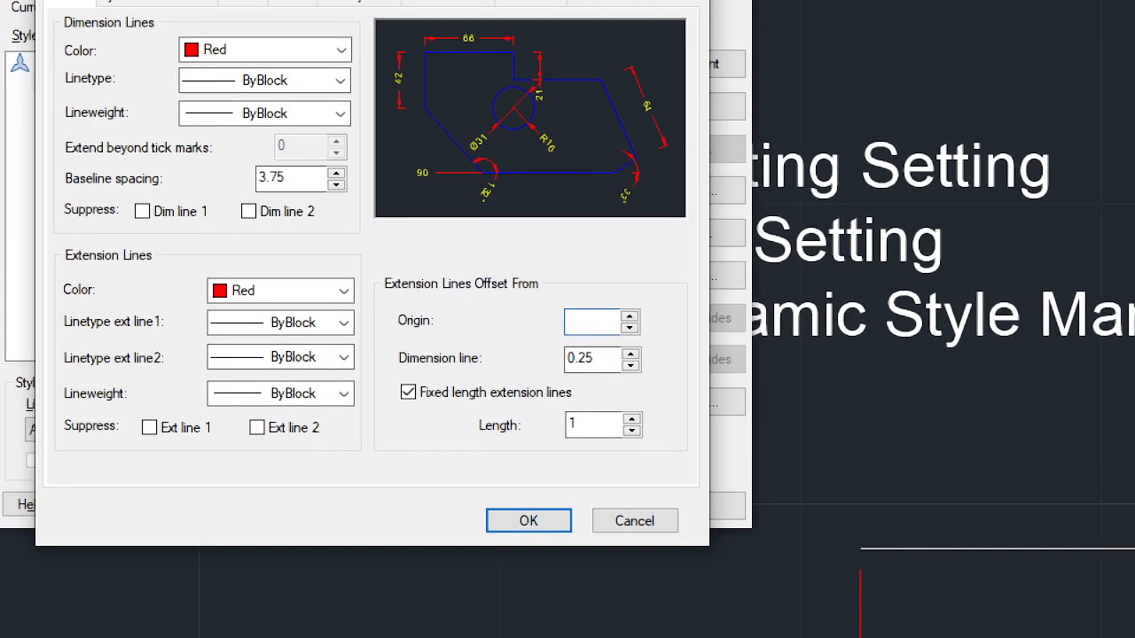
type("0")
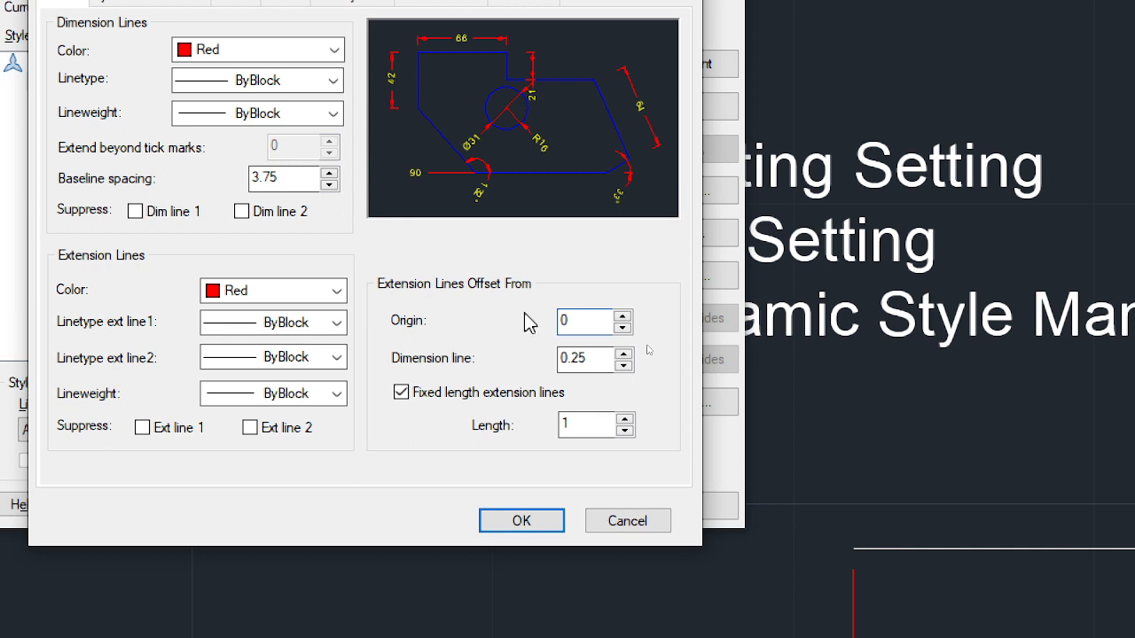
left_click(618, 362)
left_click_drag(577, 324, 522, 329)
type("1")
Set the extension lines' origin offset to 0.25
left_click(591, 359)
left_click(572, 321)
left_click_drag(577, 321, 539, 321)
type("0.")
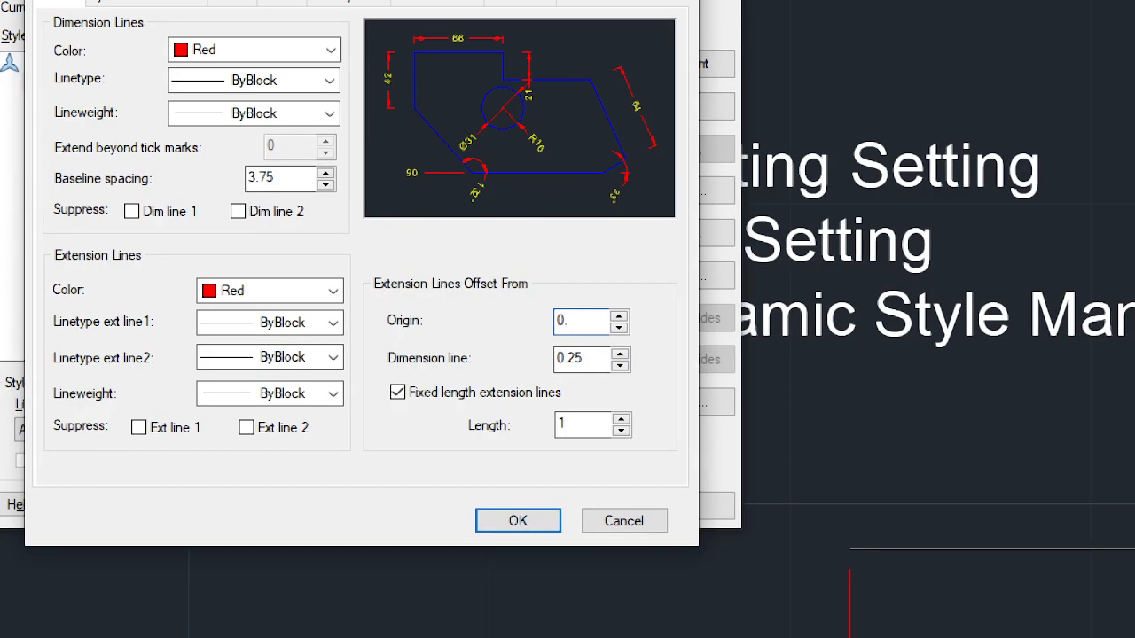
key("BackSpace")
type(".25")
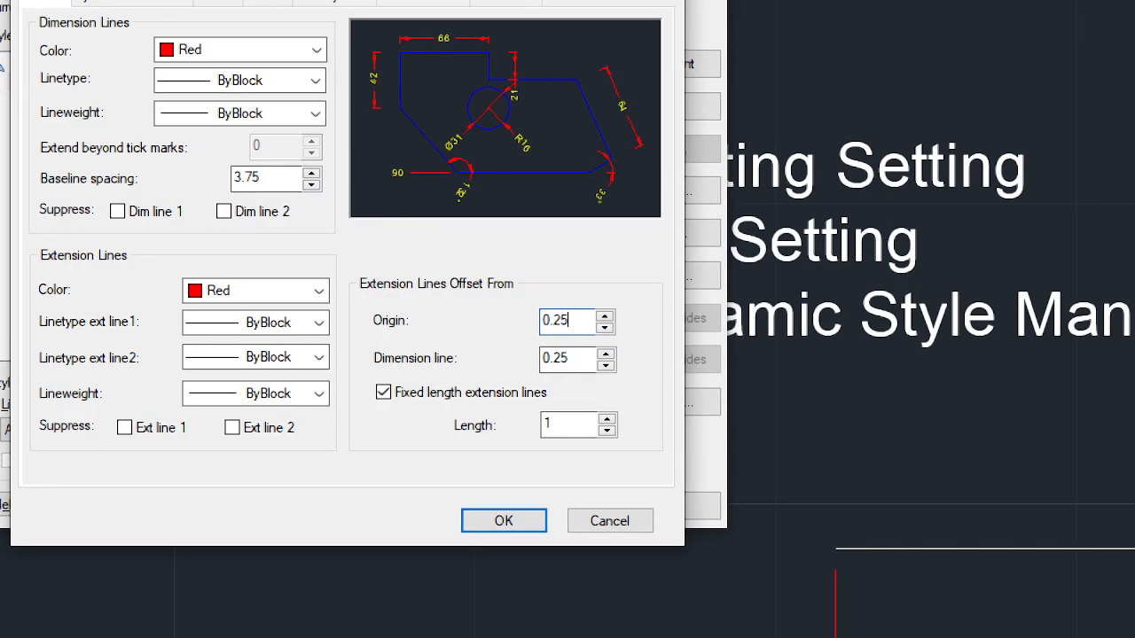
Try fixed extension line lengths of 0.1, 1 and 0
left_click(565, 421)
left_click_drag(571, 425, 508, 437)
type("0.")
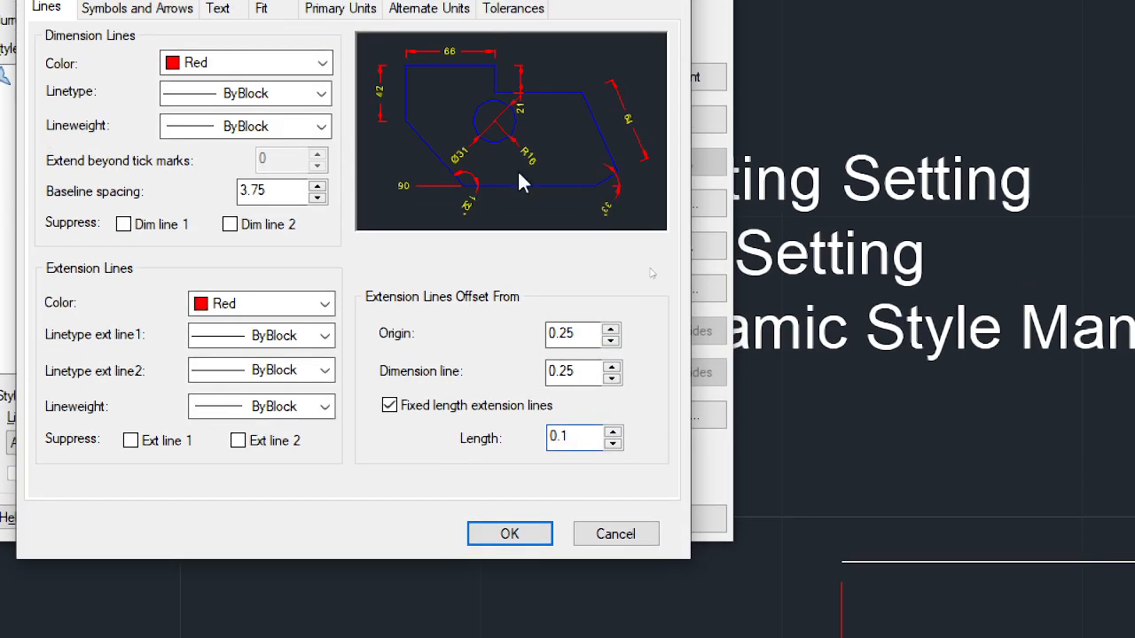
left_click(582, 372)
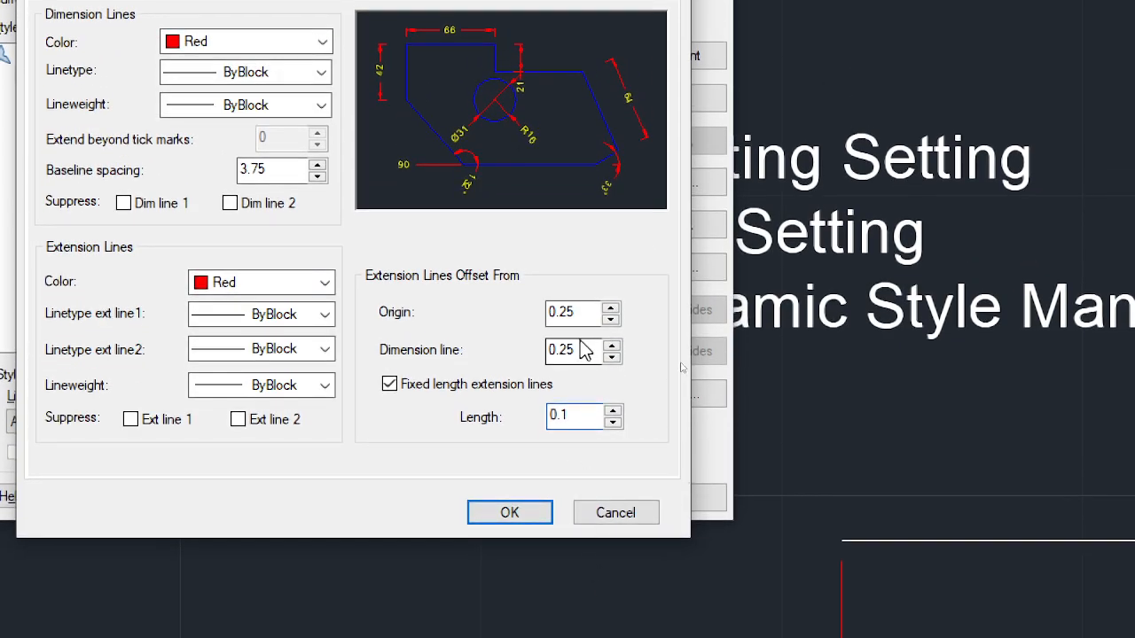
double_click(567, 415)
type("1")
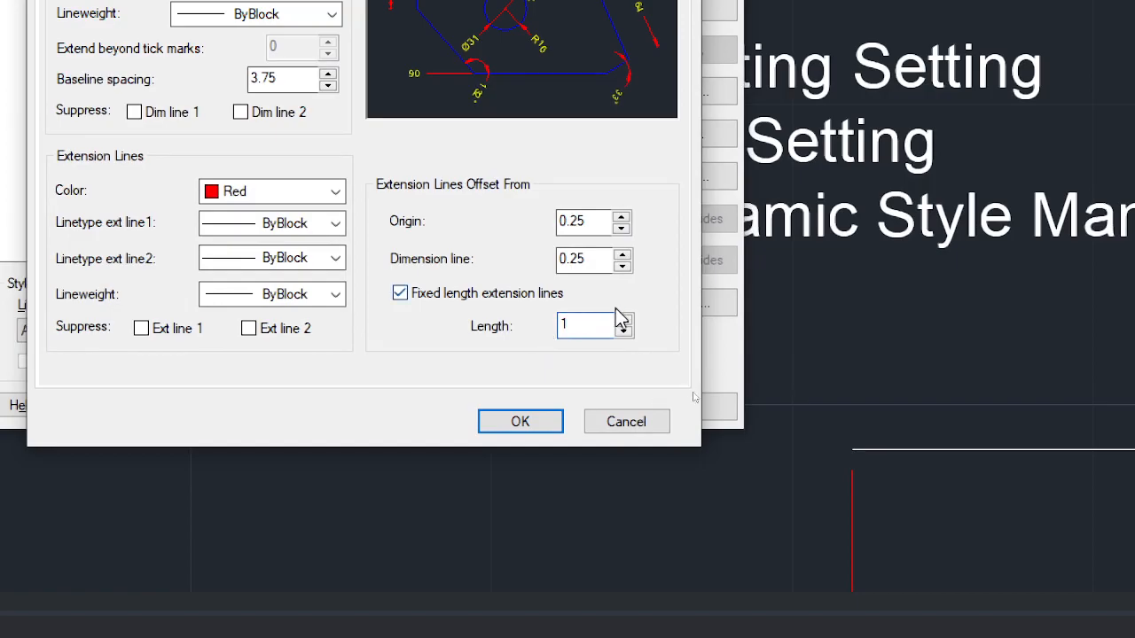
left_click(565, 342)
double_click(589, 325)
type("0.")
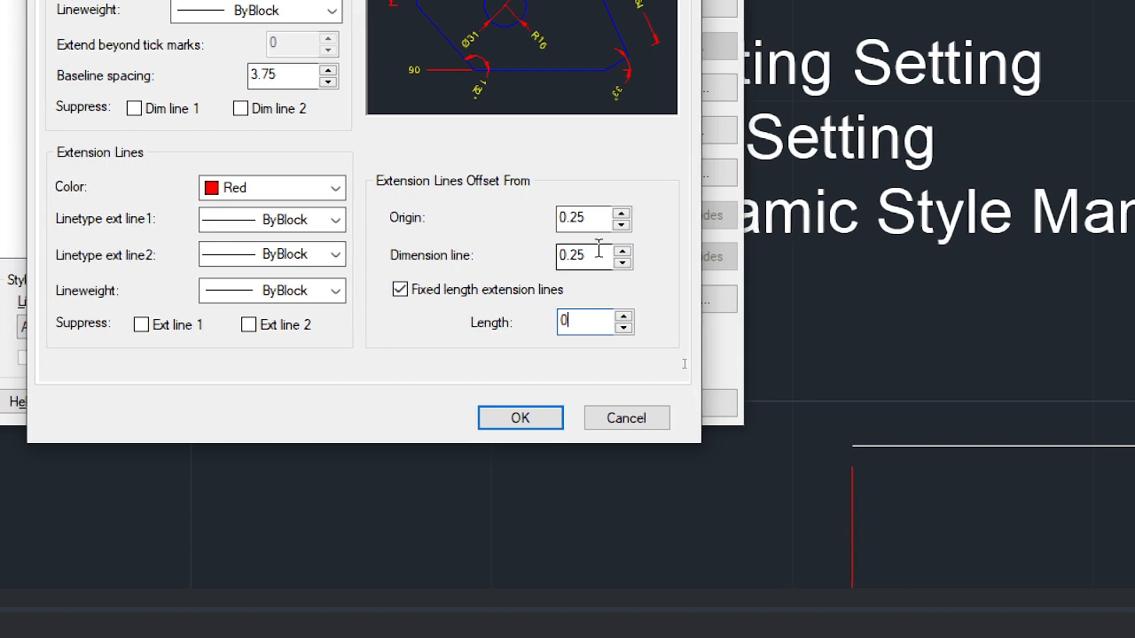
Set the extension lines' offset from the dimension line to 0.55
left_click(598, 254)
key("BackSpace")
key("BackSpace")
type("55")
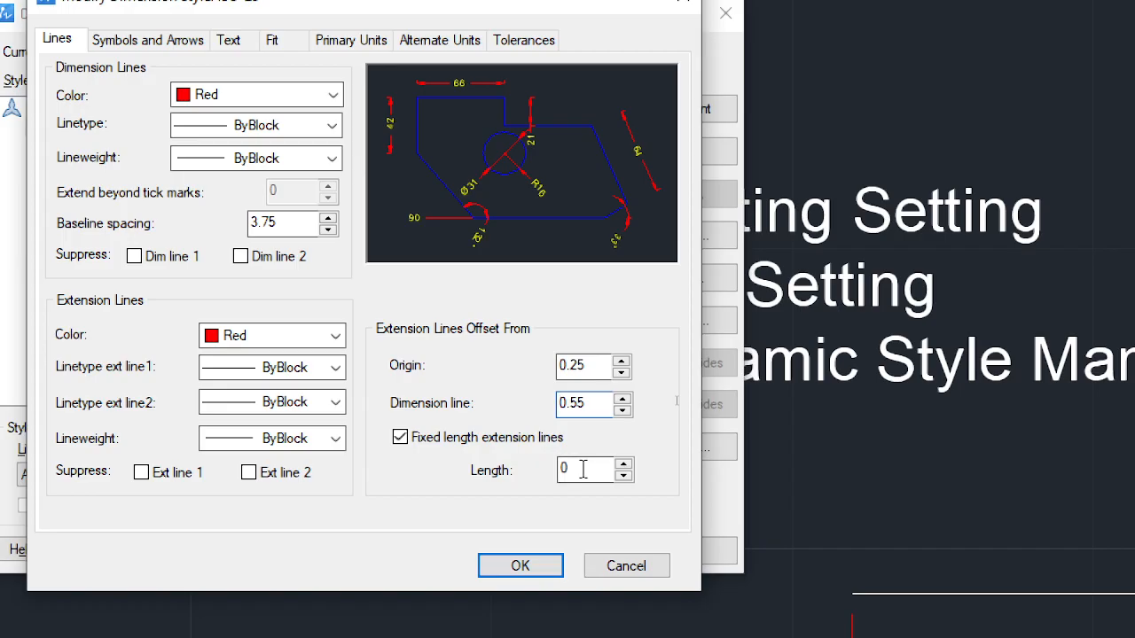
Try fixed extension line lengths of 2, 1 and 1.5
double_click(583, 470)
type("2")
left_click(590, 403)
double_click(581, 365)
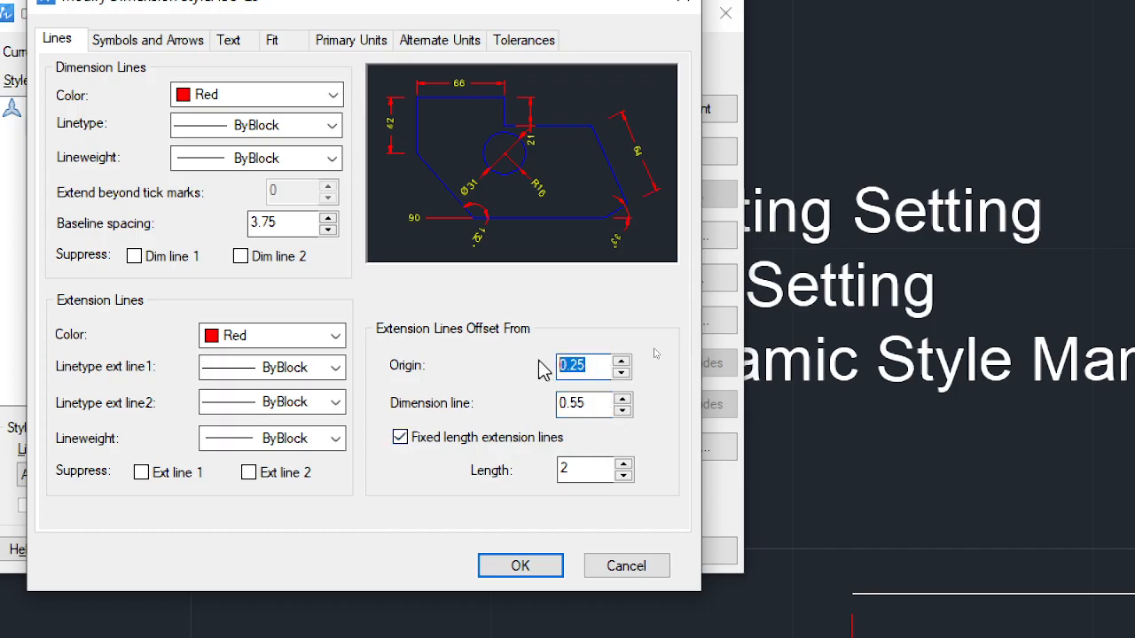
left_click(582, 467)
double_click(588, 469)
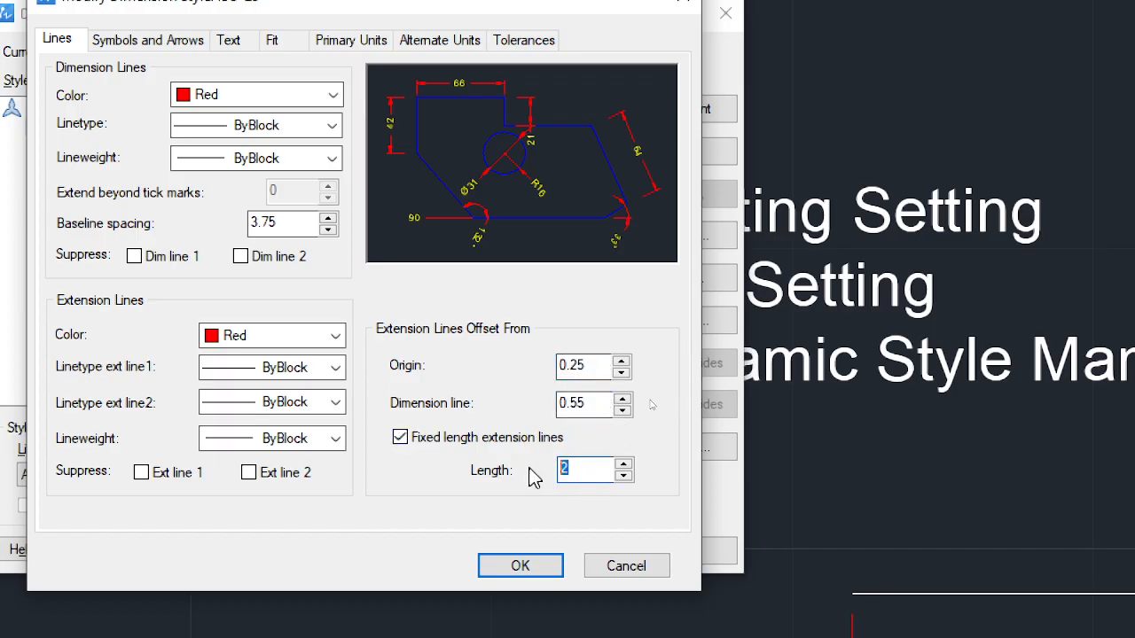
type("1")
left_click(599, 404)
left_click(586, 467)
left_click_drag(601, 471, 537, 477)
type("1.5")
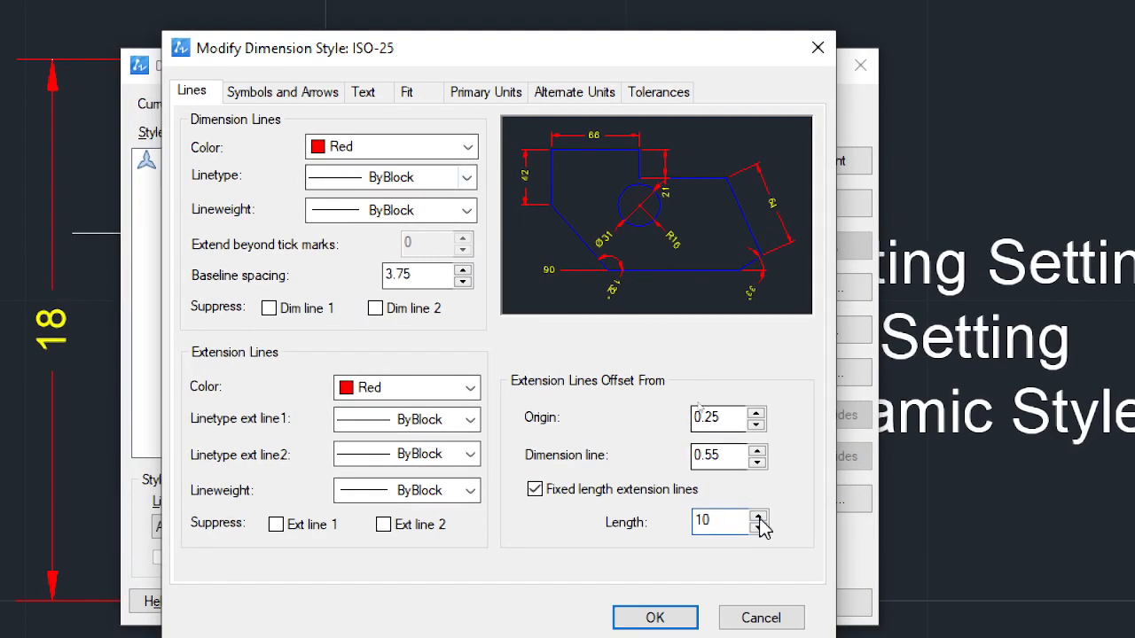
Try a fixed extension line length of 20
left_click_drag(722, 522, 688, 527)
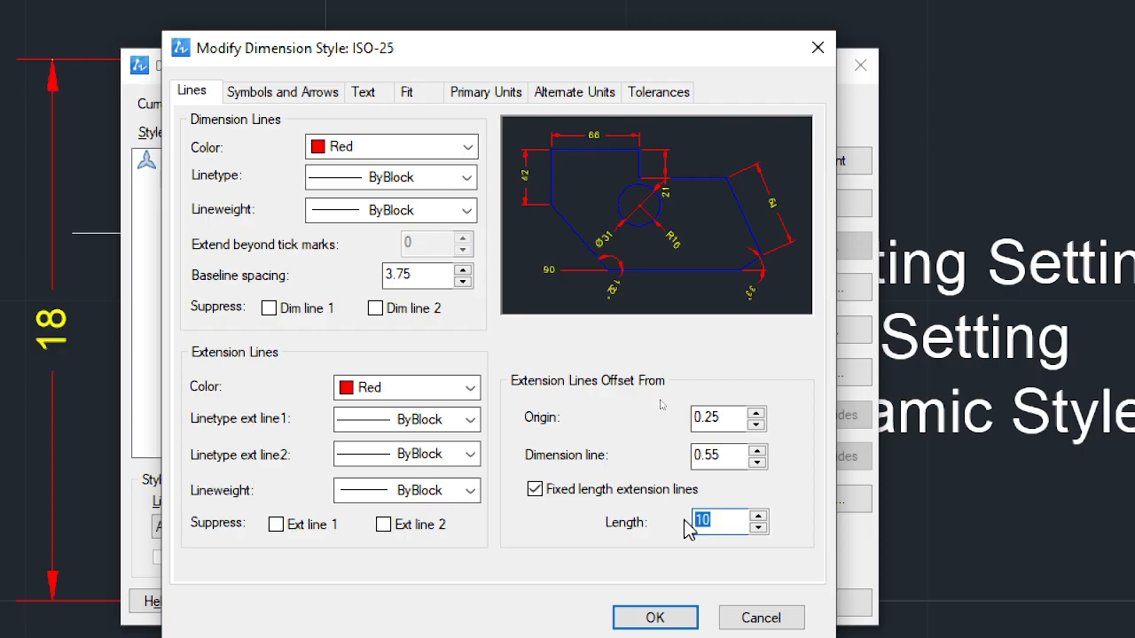
type("20")
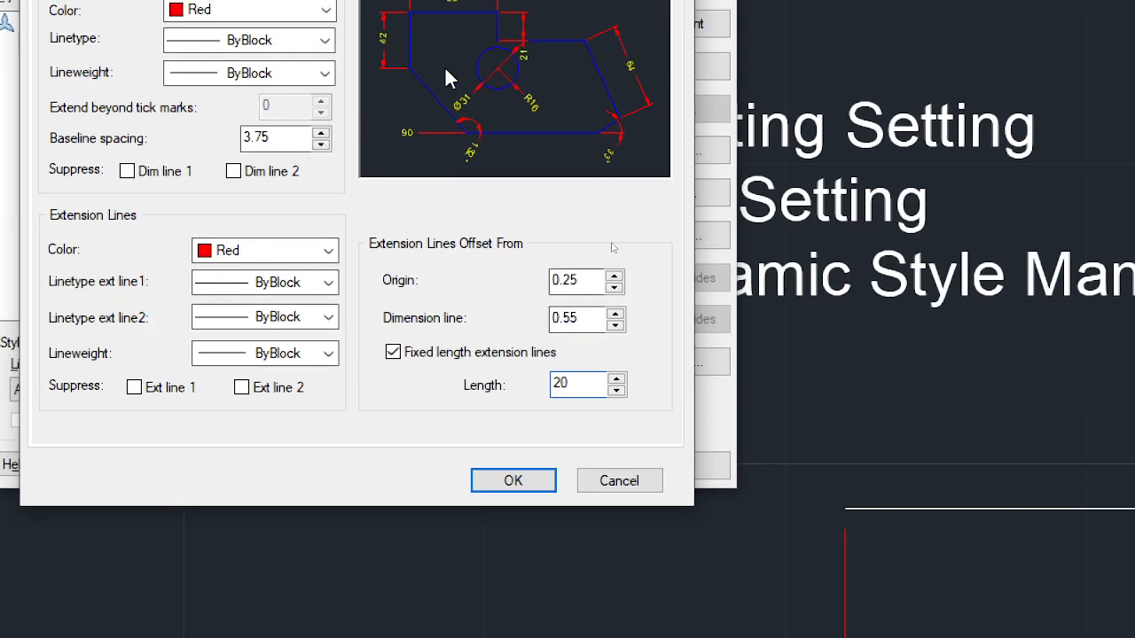
key("super")
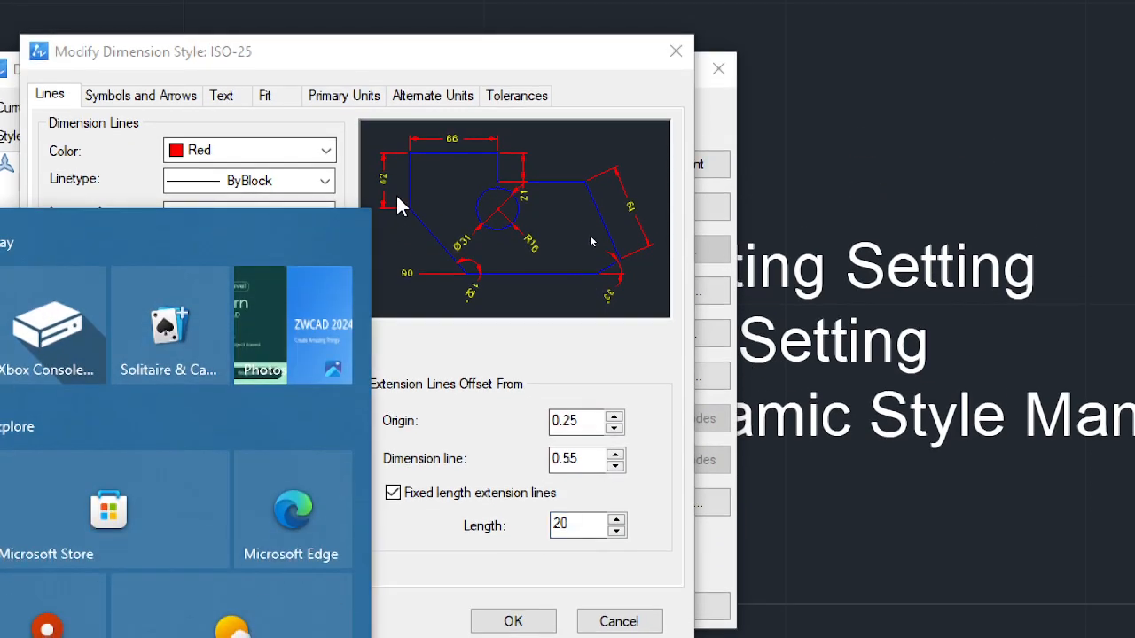
key("super")
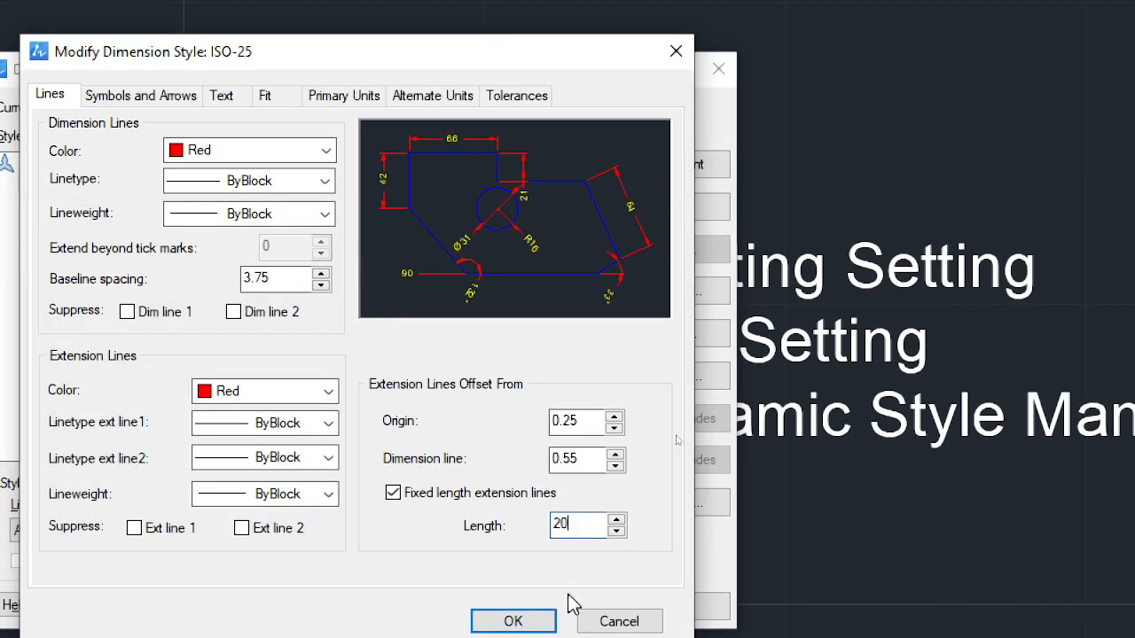
left_click(583, 459)
left_click(588, 421)
Set the fixed extension line length to 5 and the offset from the dimension line to 0.85
left_click_drag(580, 524, 506, 530)
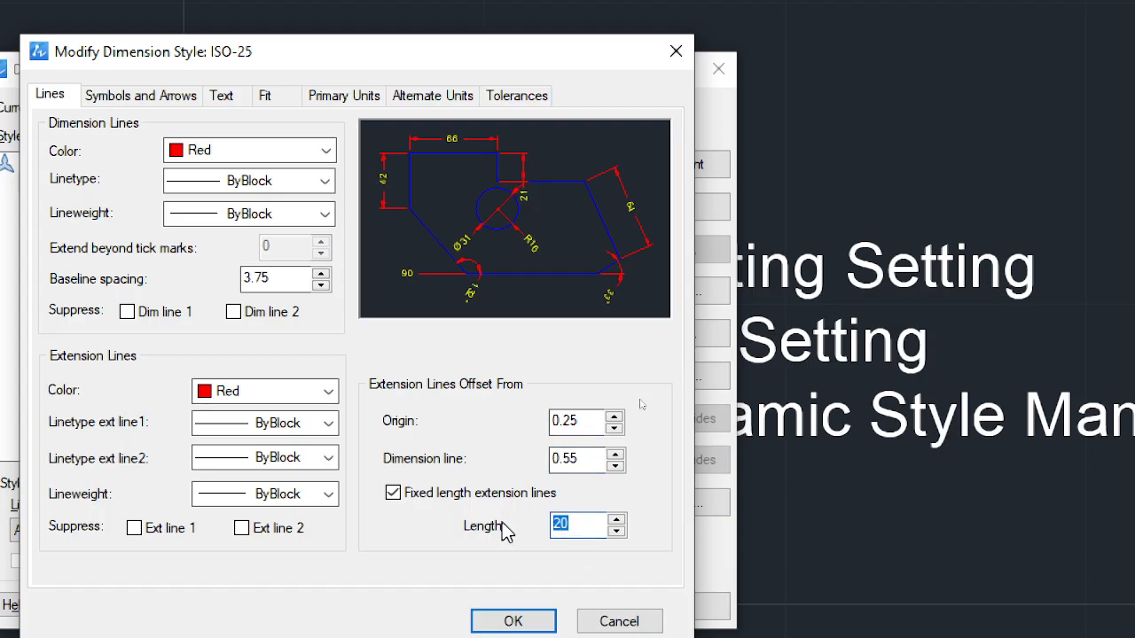
type("5")
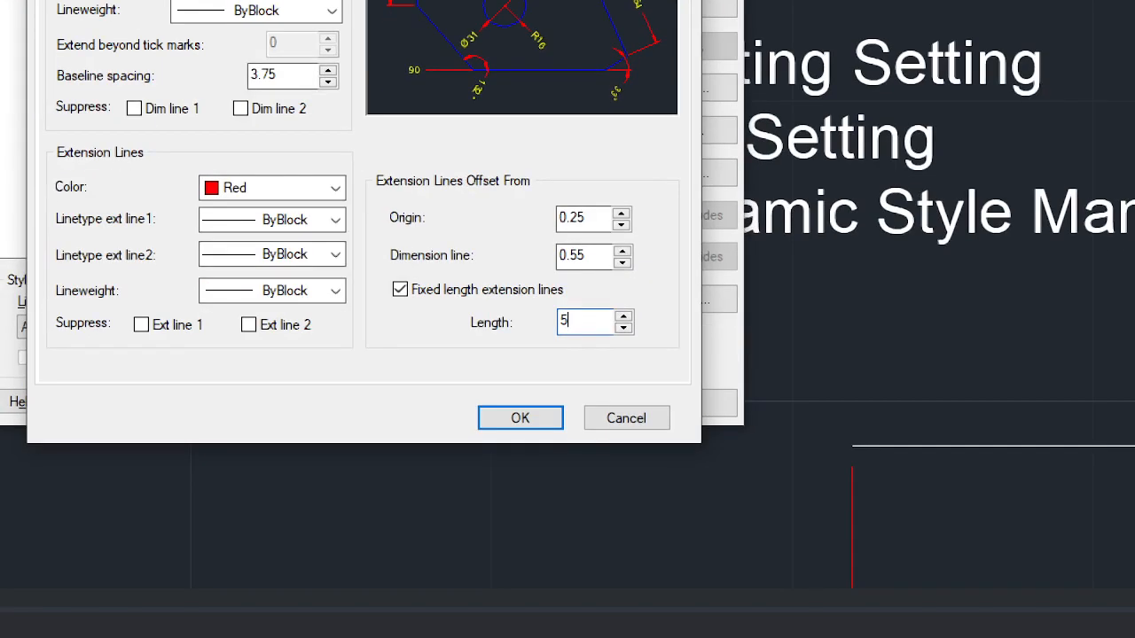
left_click(598, 254)
scroll(604, 257, "up", 3)
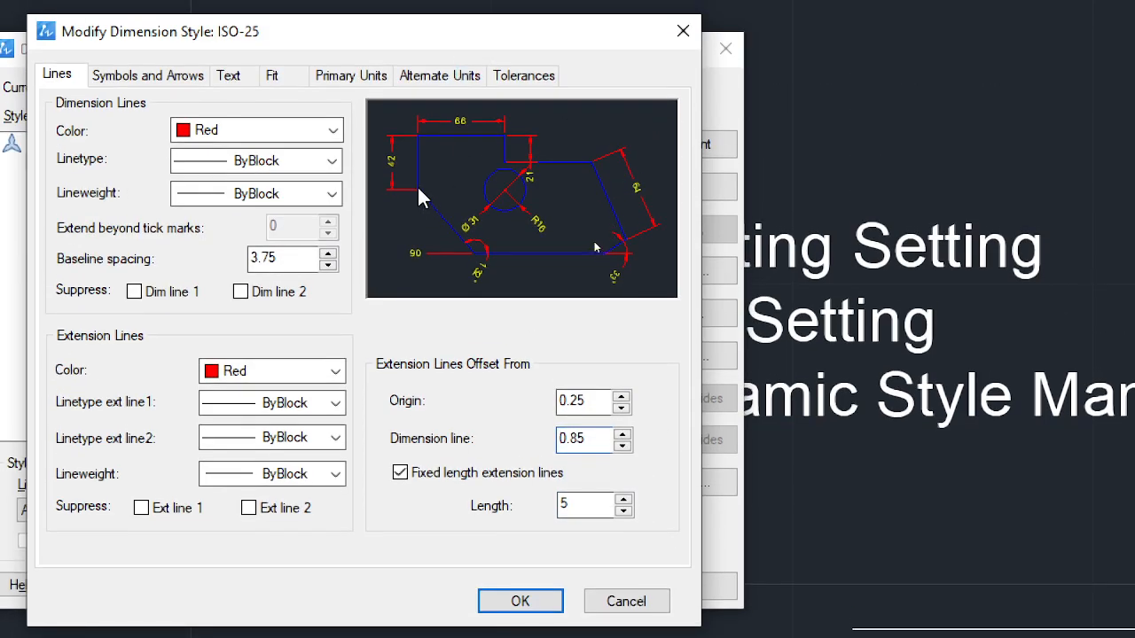
Compare fixed extension line lengths of 1, 2, 3 and 5 in the style preview
left_click_drag(589, 503, 531, 505)
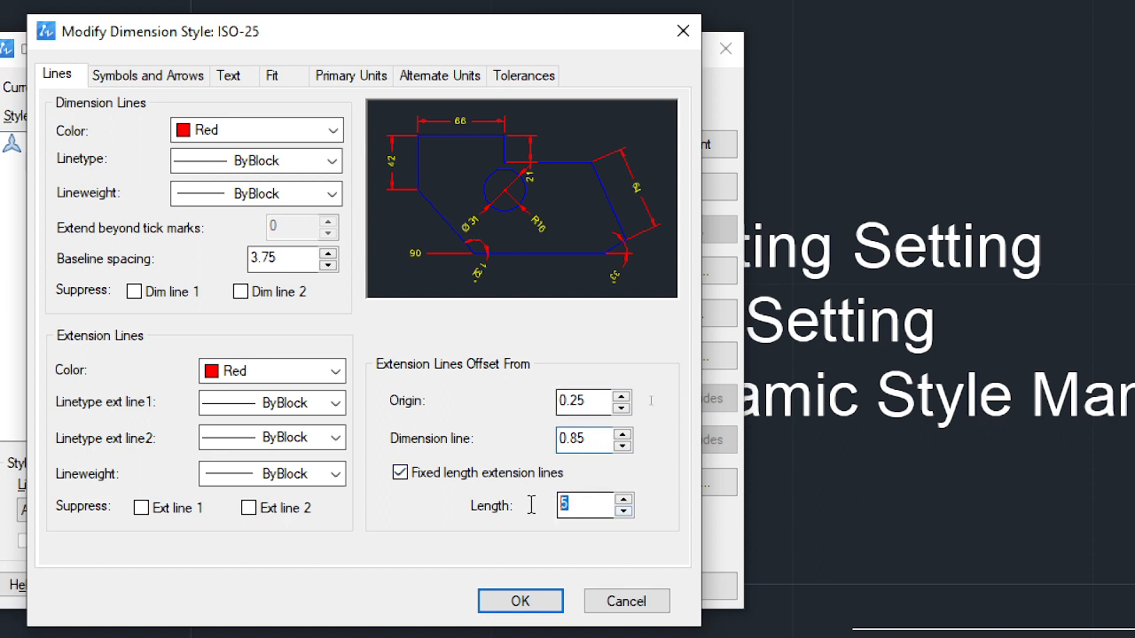
type("1")
left_click(592, 399)
left_click(587, 506)
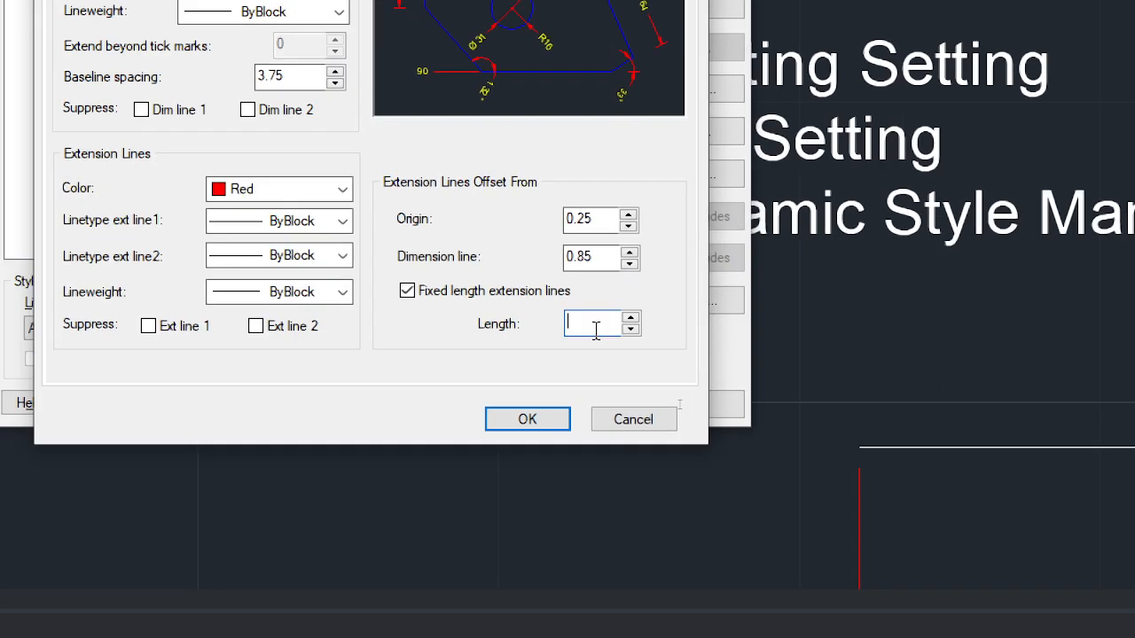
key("BackSpace")
type("2")
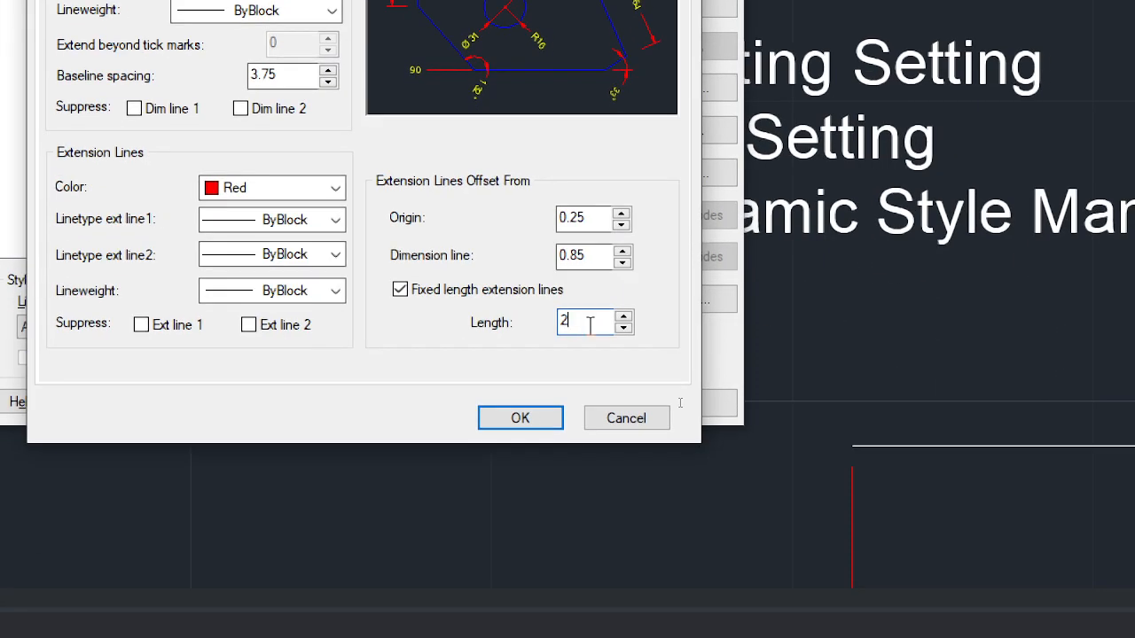
key("BackSpace")
type("3")
key("BackSpace")
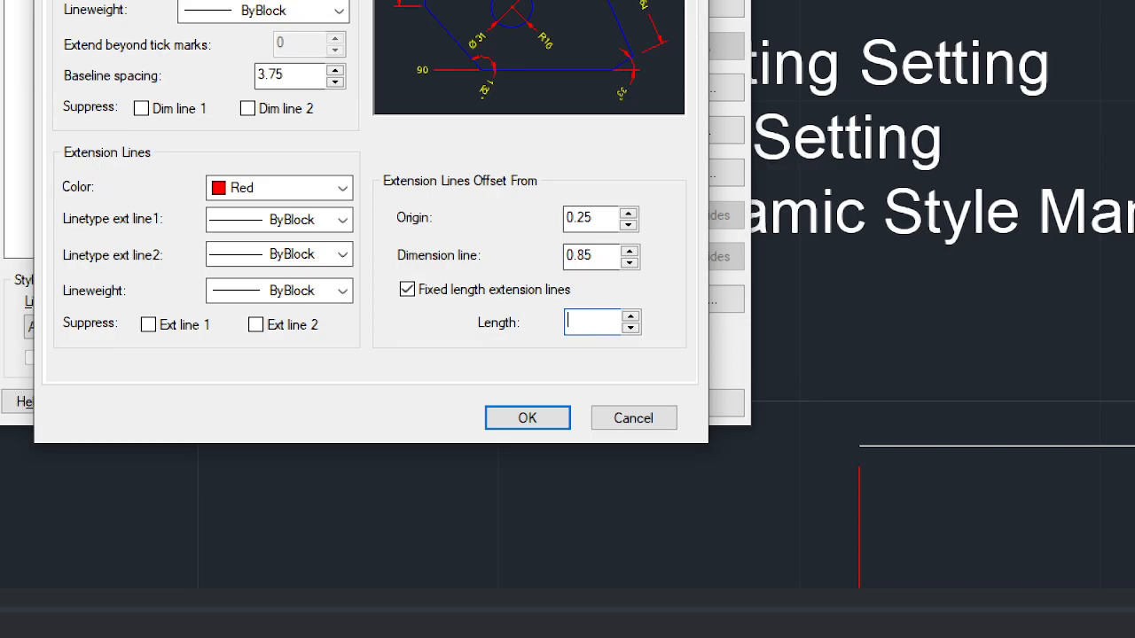
type("5")
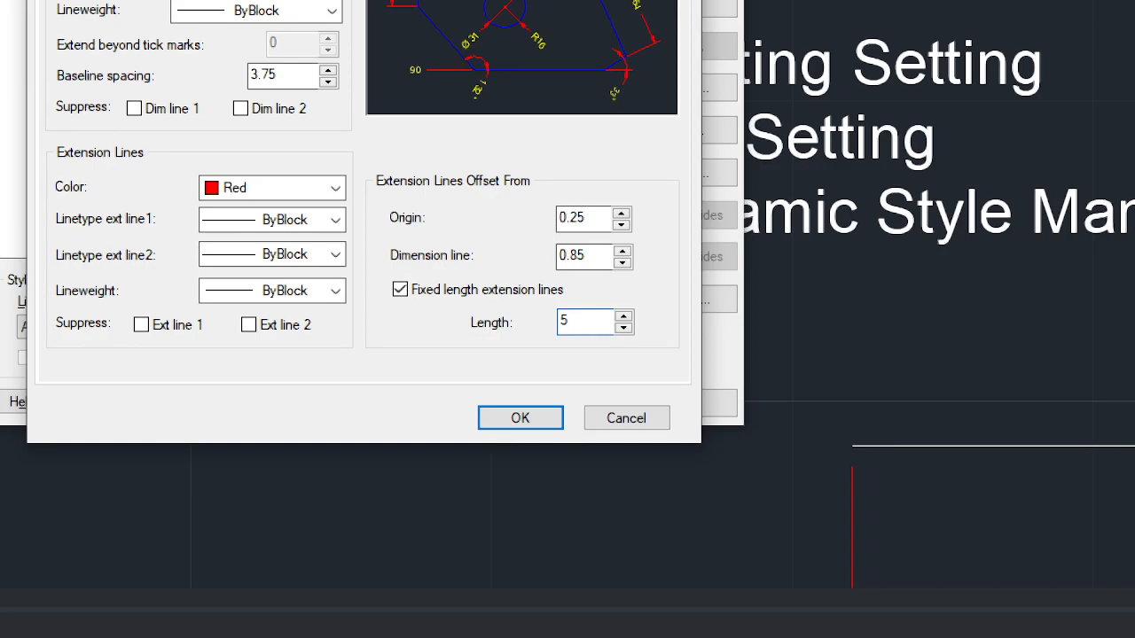
Try fixed extension line lengths of 4.1 and 4
key("BackSpace")
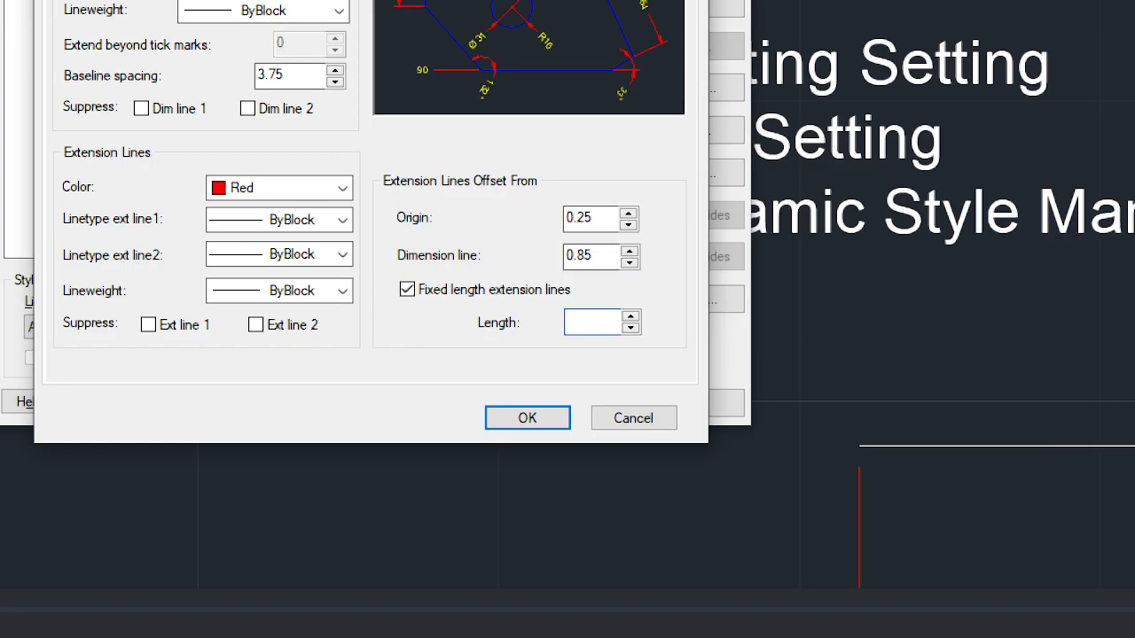
type("4.1")
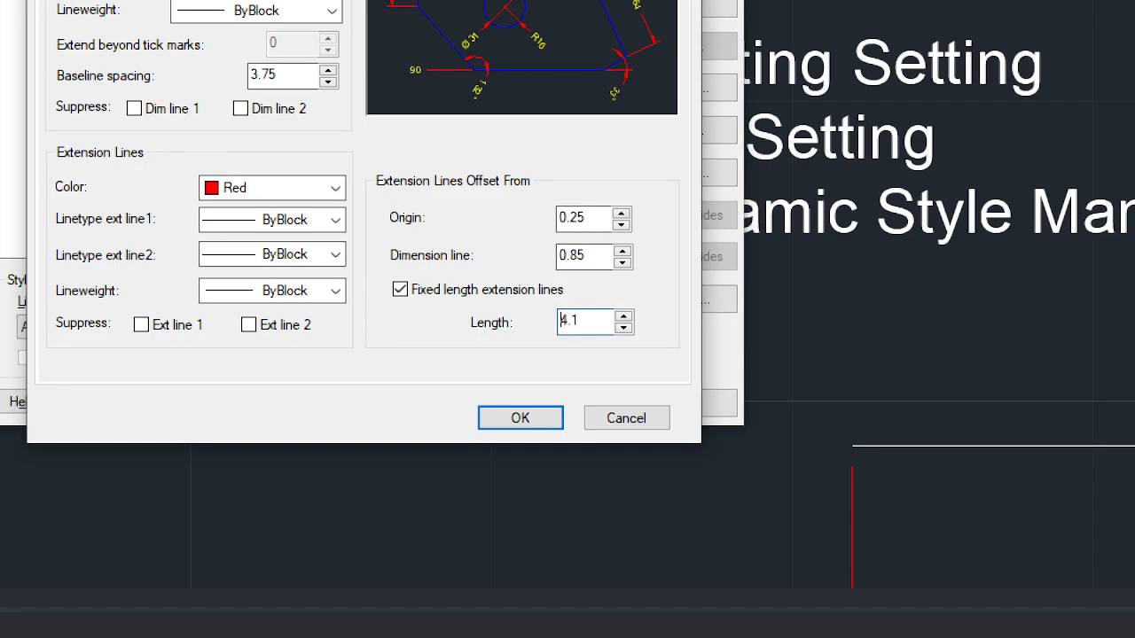
left_click_drag(594, 328, 398, 295)
type("4")
left_click_drag(592, 323, 501, 319)
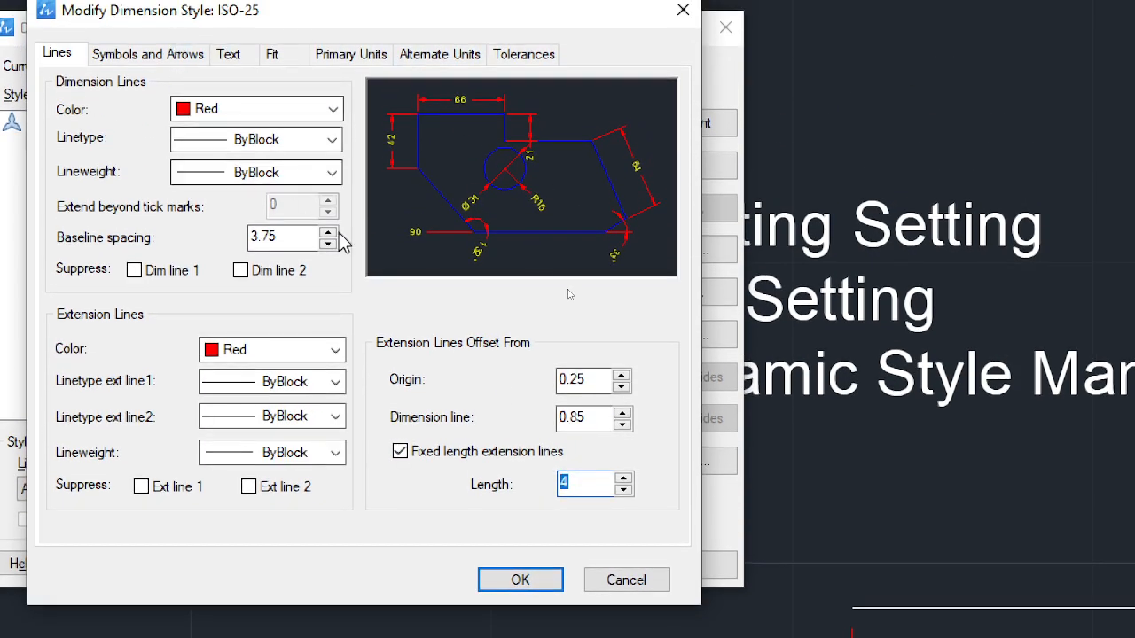
Set the fixed extension line length to 3
left_click(580, 481)
key("BackSpace")
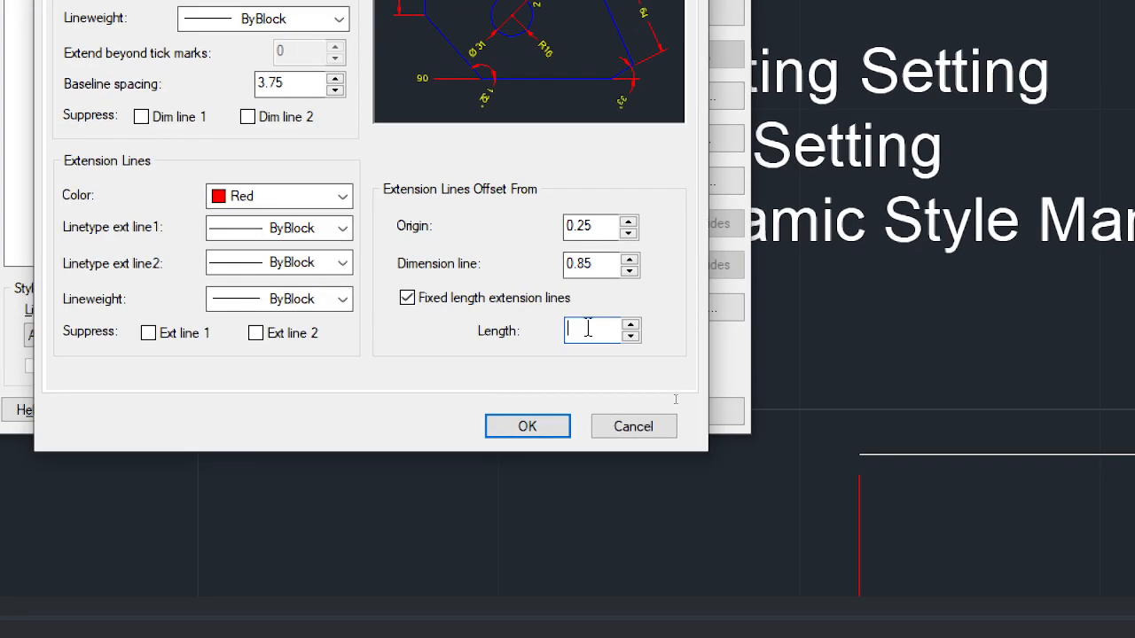
type("3")
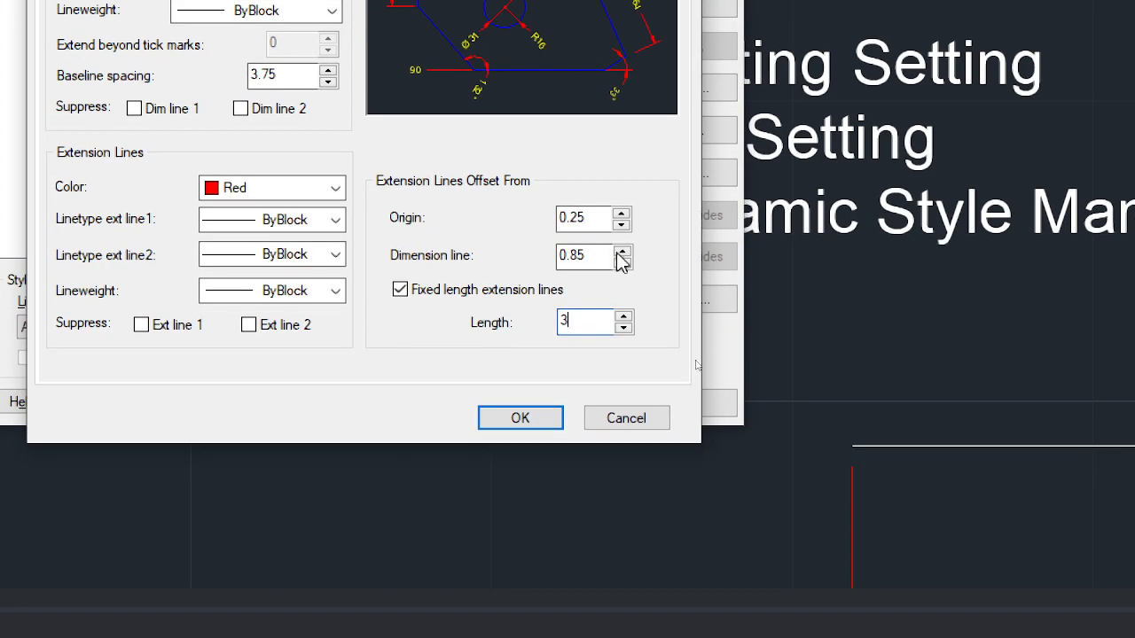
Set the extension lines' offset from the dimension line to 1.25 and their origin offset to 0.35
double_click(587, 255)
type("1.25")
left_click(621, 213)
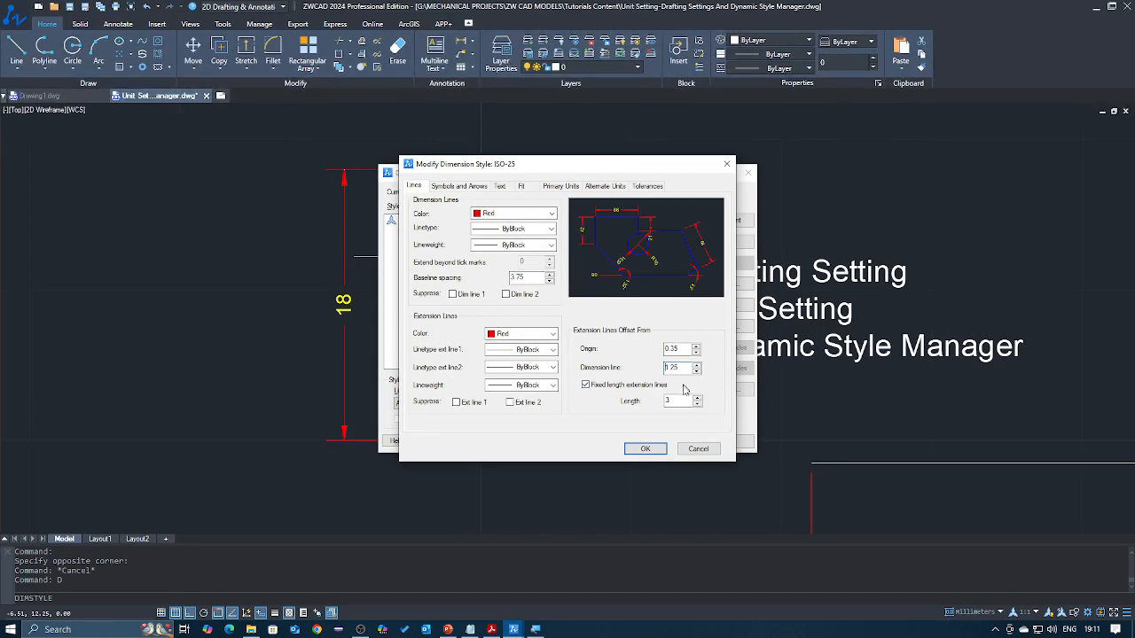
Try 0 for both the origin and dimension line offsets of the extension lines, with a fixed length of 3
double_click(682, 400)
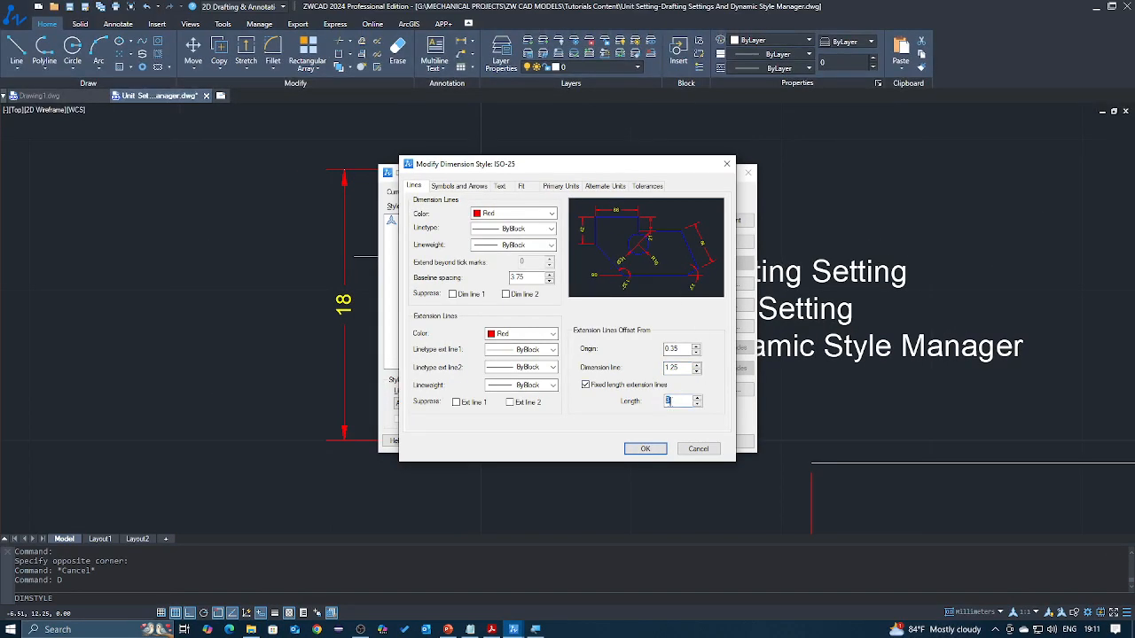
type("8")
left_click_drag(678, 367, 632, 370)
type("0")
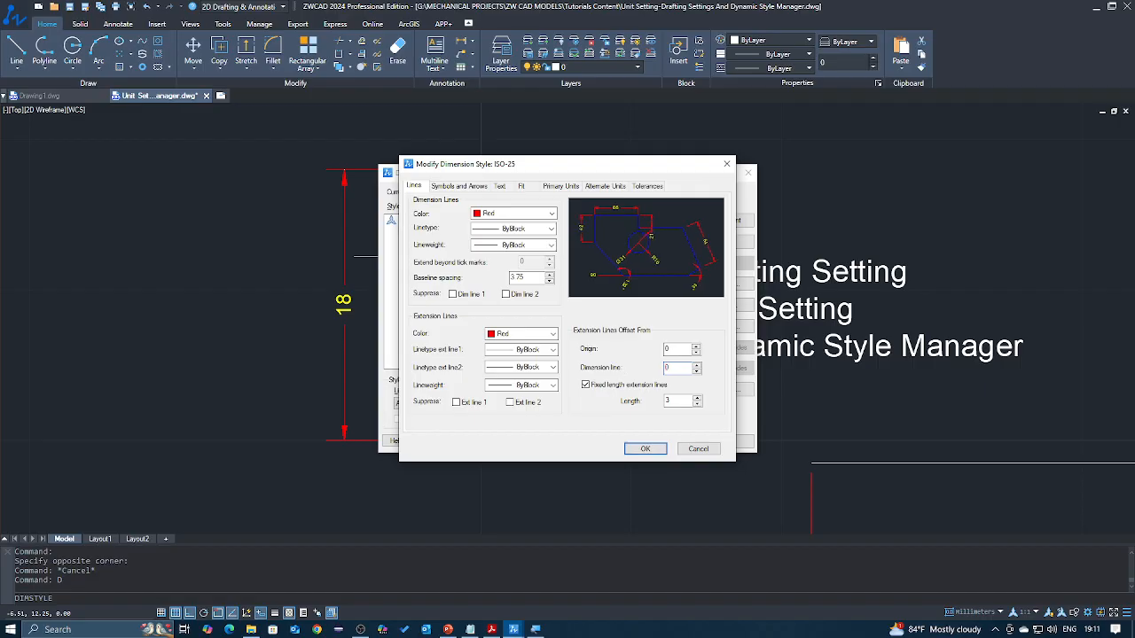
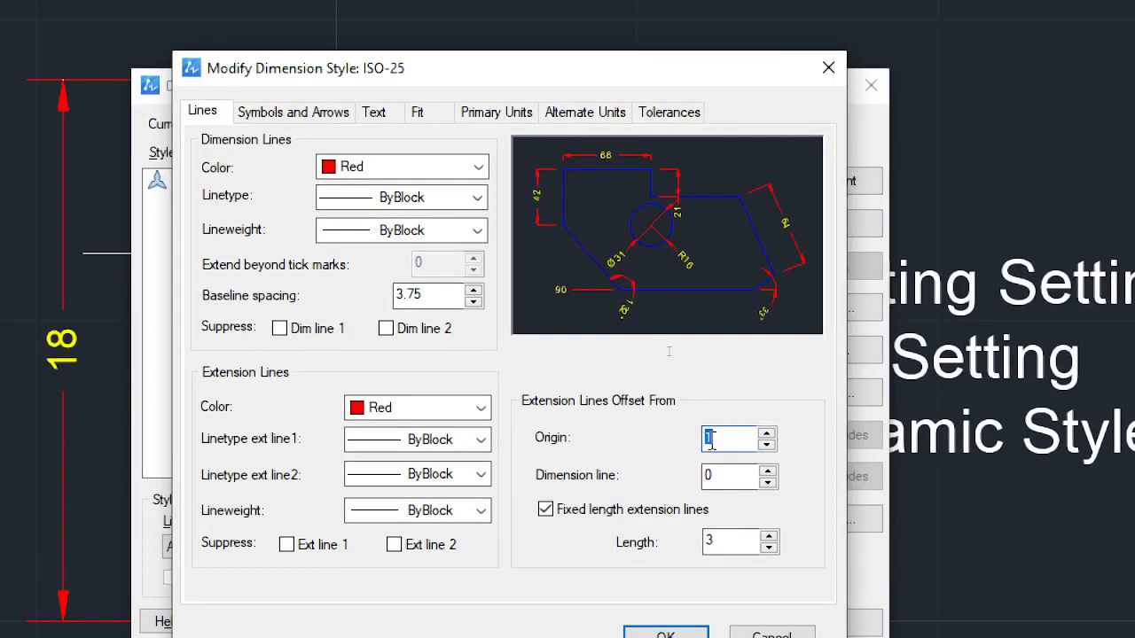
Try an origin offset of 0.5, a dimension line offset of 1 and a fixed extension line length of 1
type("0.5")
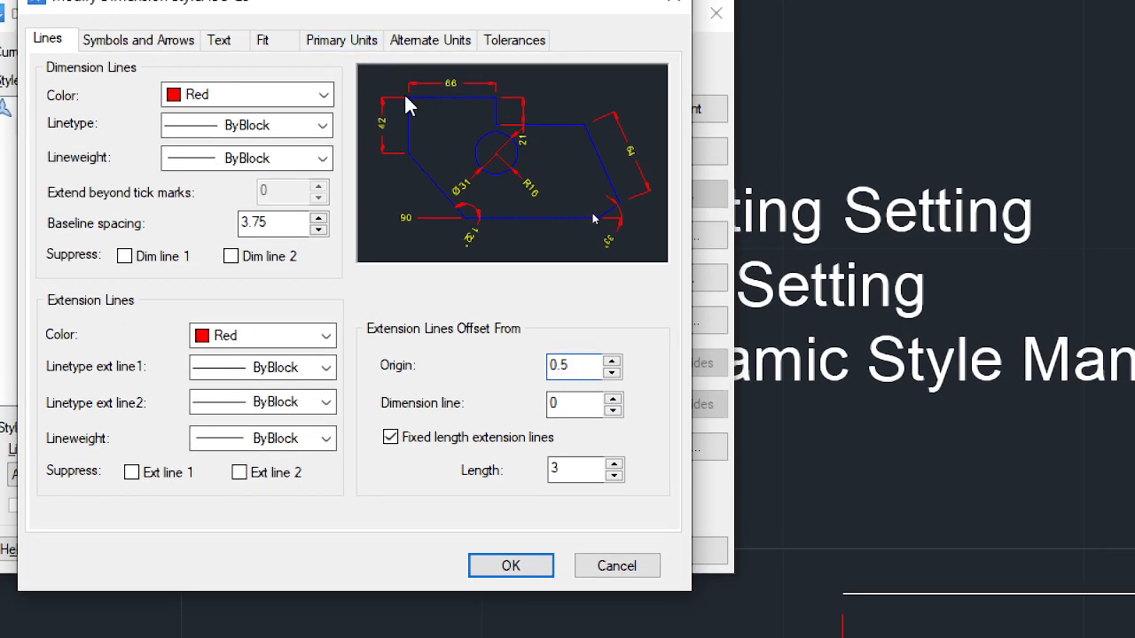
left_click(586, 403)
left_click_drag(576, 404, 532, 414)
type("1")
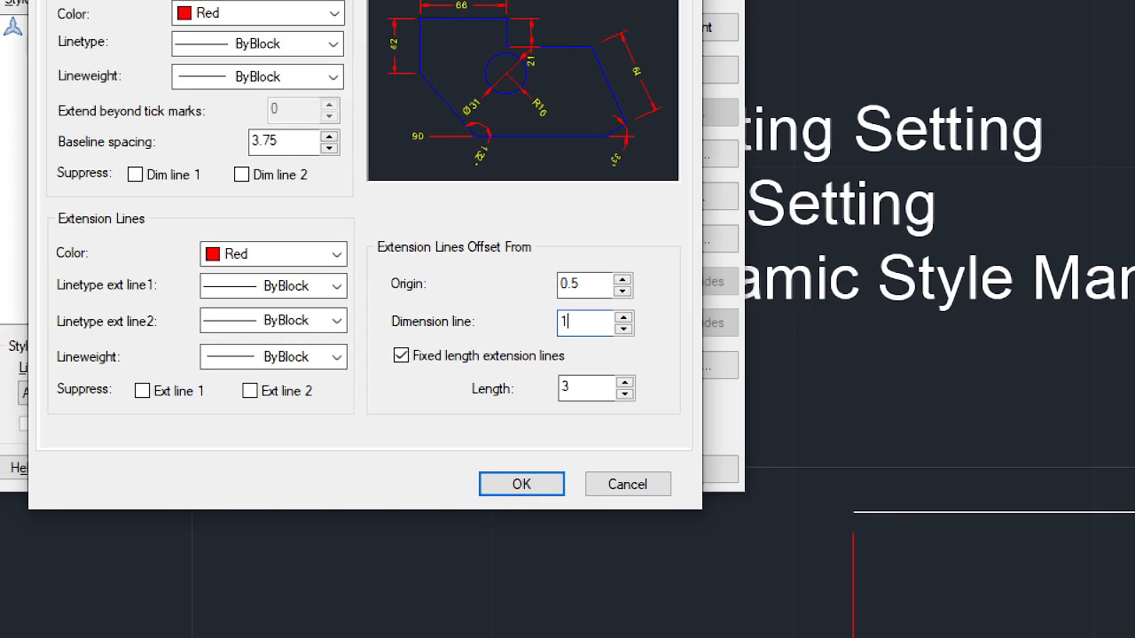
left_click_drag(589, 388, 530, 399)
type("1")
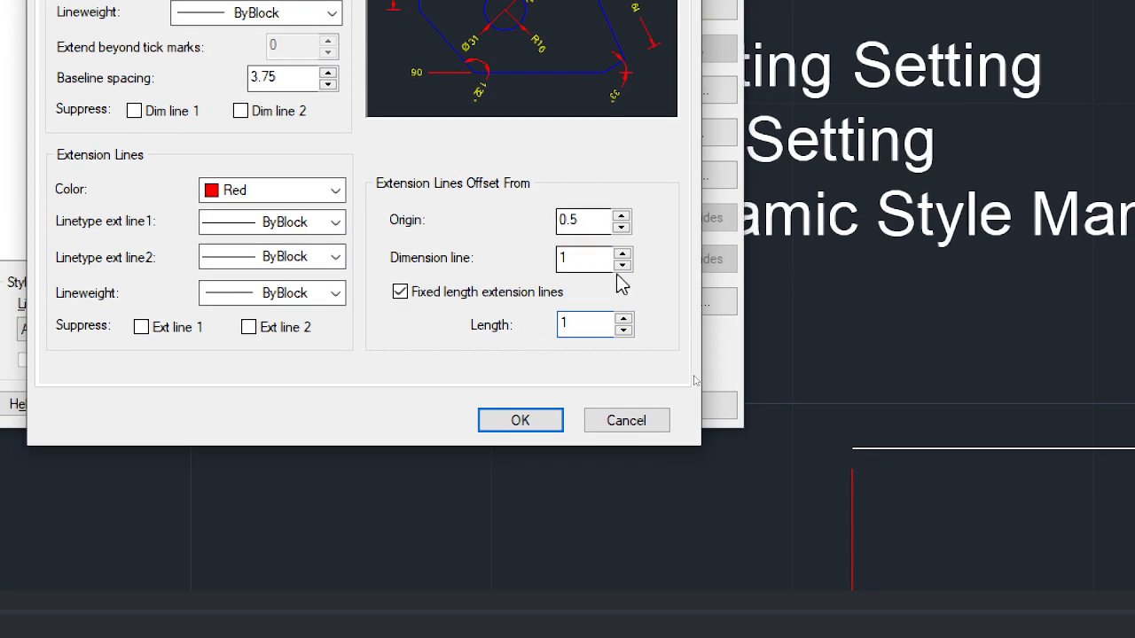
Compare dimension line offsets of 0 and 2 for the extension lines in the style preview, and settle on 0
left_click_drag(585, 258, 535, 257)
type("0")
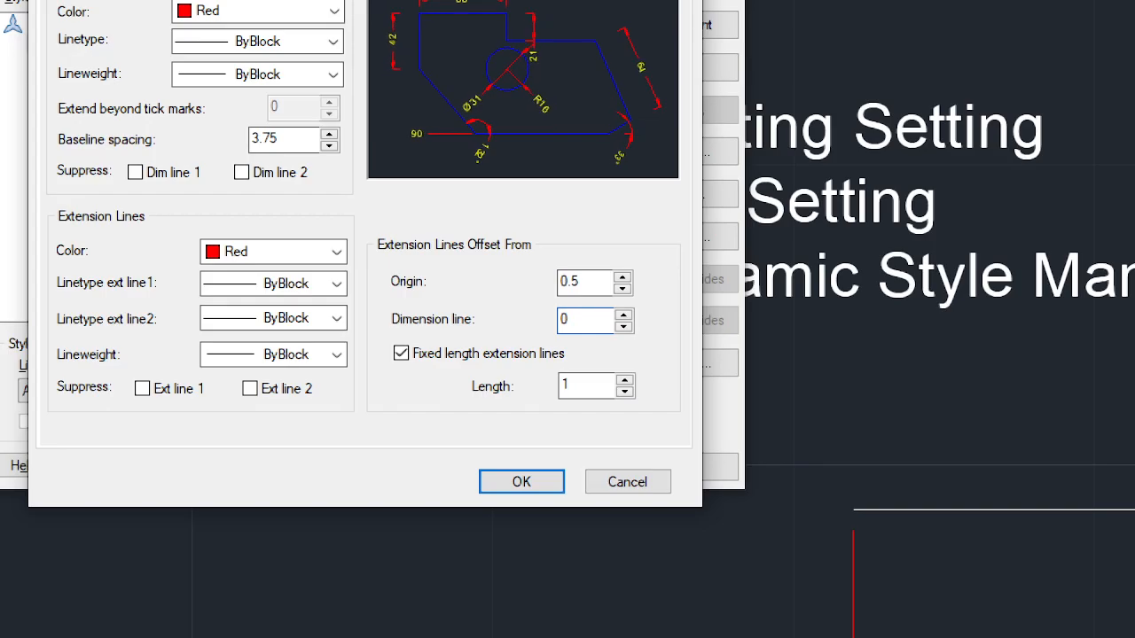
left_click(604, 280)
left_click(599, 320)
left_click(600, 385)
double_click(585, 318)
type("2")
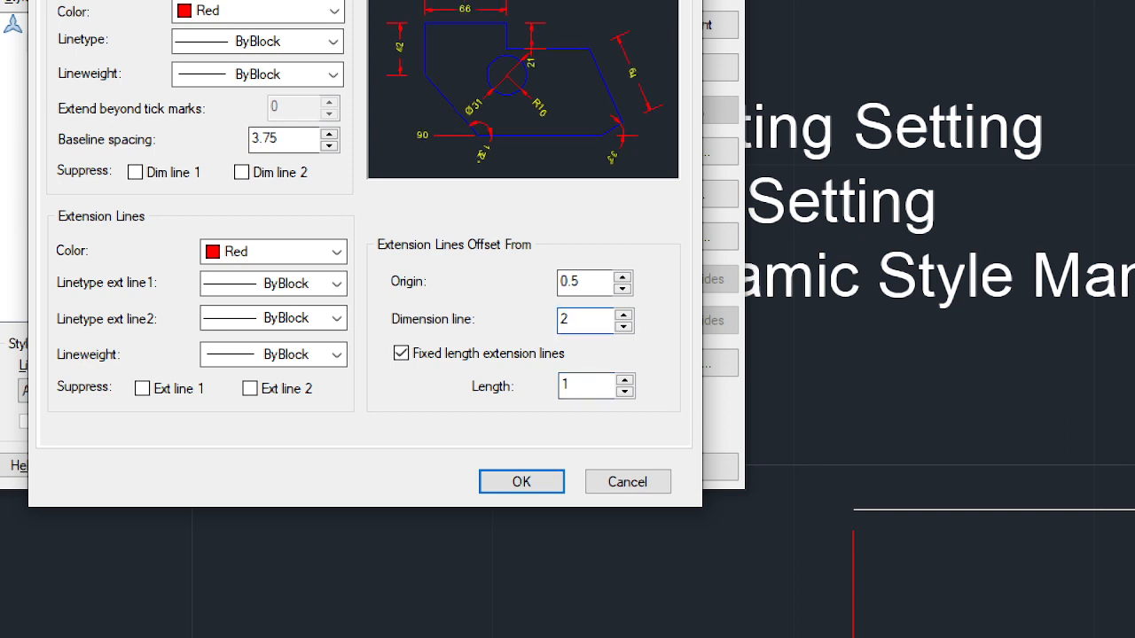
double_click(585, 317)
type("0")
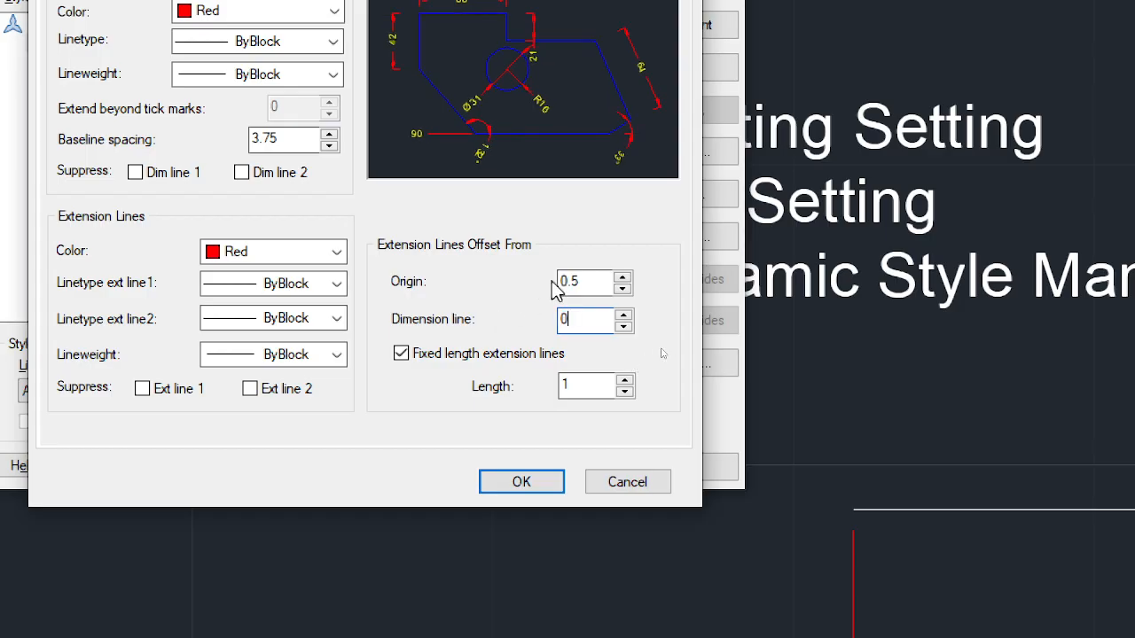
Compare extension line origin offsets of 0, 0.5 and 1 in the style preview, and settle on 0.5
double_click(586, 283)
type("0")
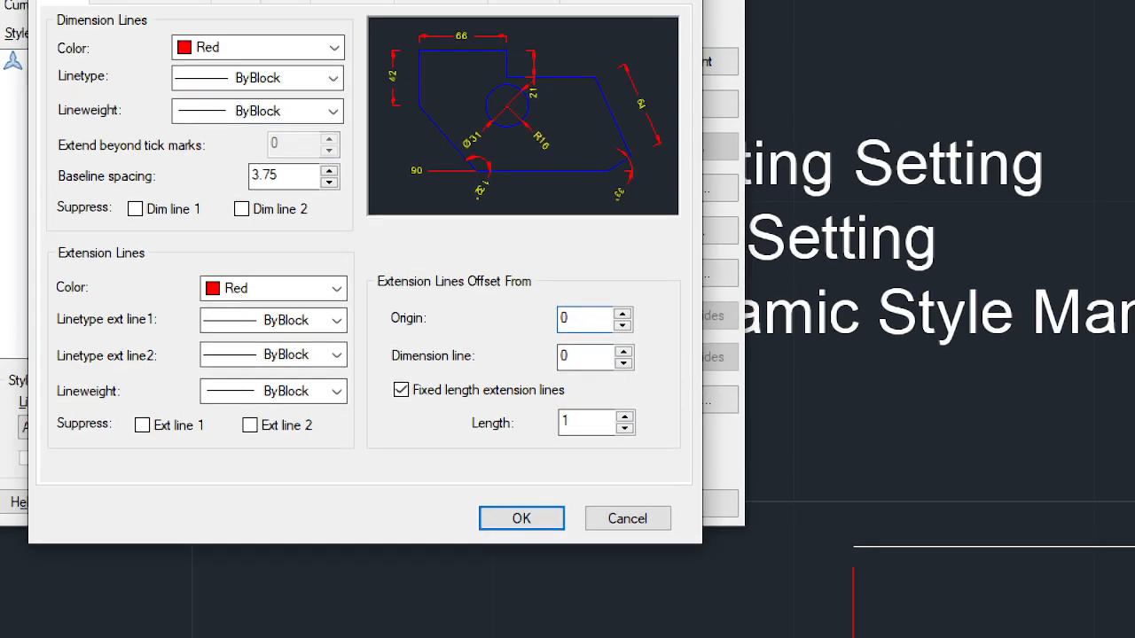
left_click_drag(582, 320, 555, 319)
type("0.5")
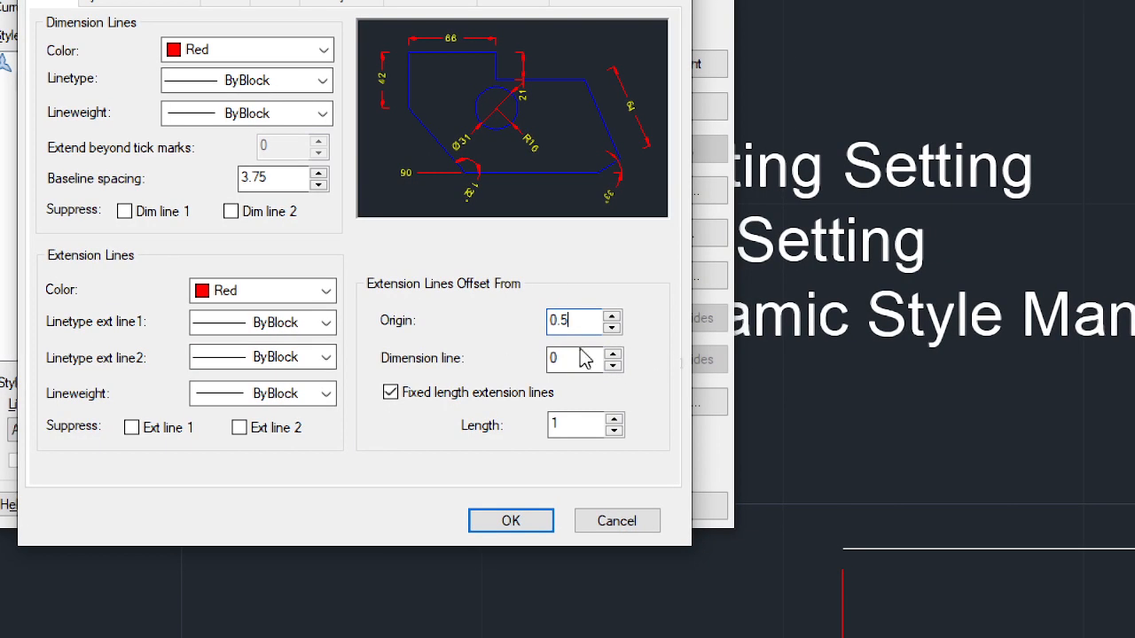
left_click_drag(591, 320, 458, 321)
type("1")
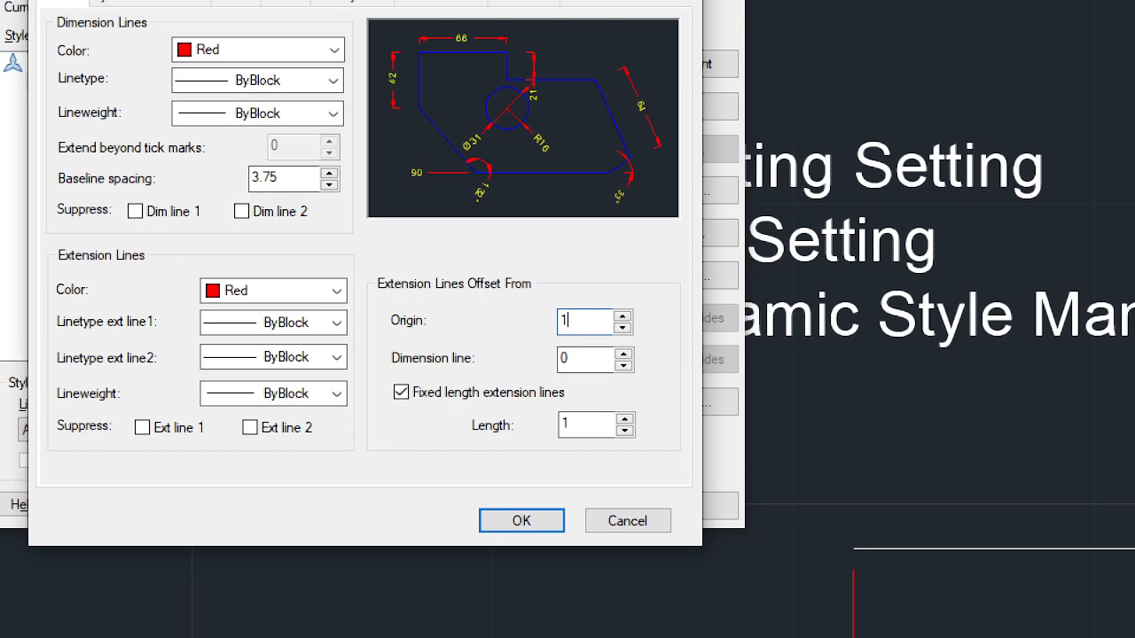
left_click(568, 424)
left_click_drag(577, 321, 549, 319)
type("0.5")
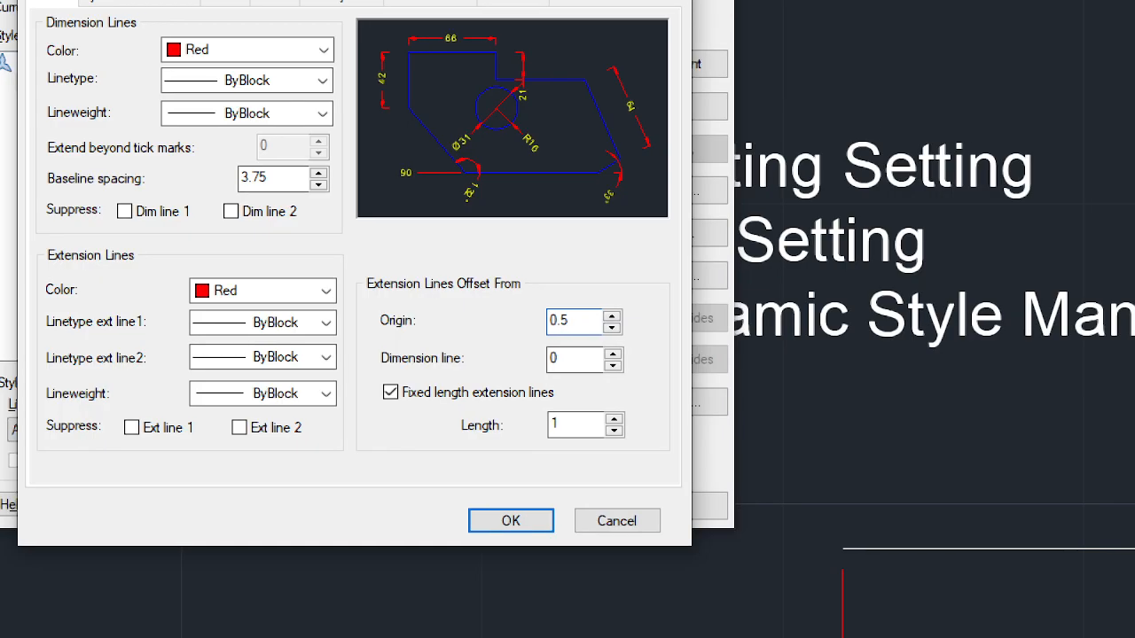
Set the fixed extension line length to 5, save the changes and make ISO-25 the current dimension style
left_click_drag(577, 423, 520, 425)
type("5")
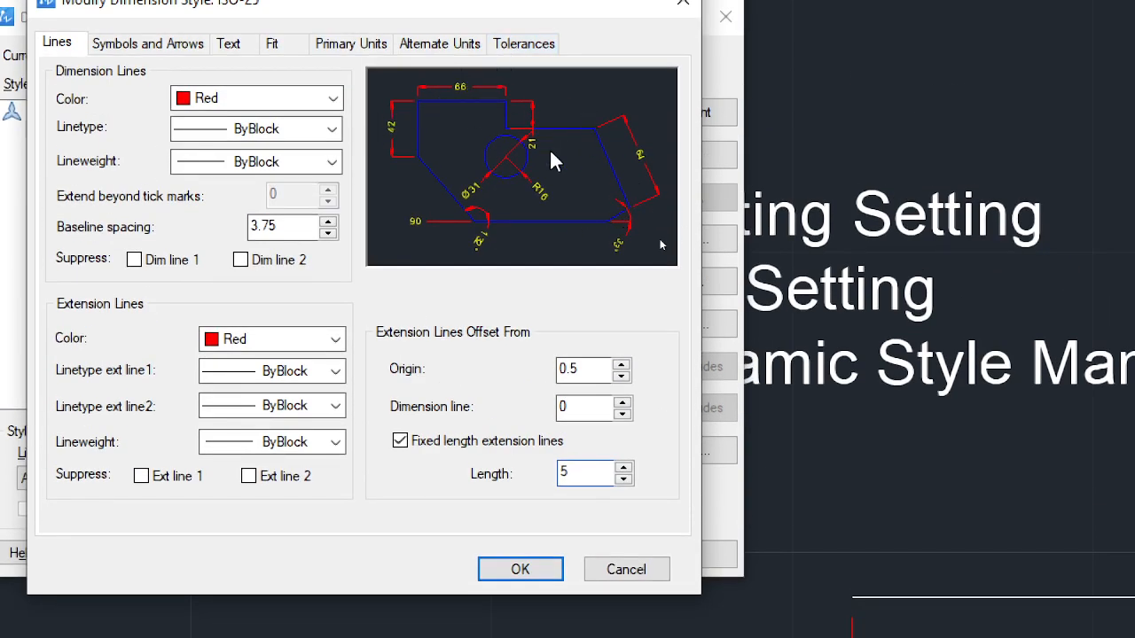
left_click(520, 570)
left_click(696, 115)
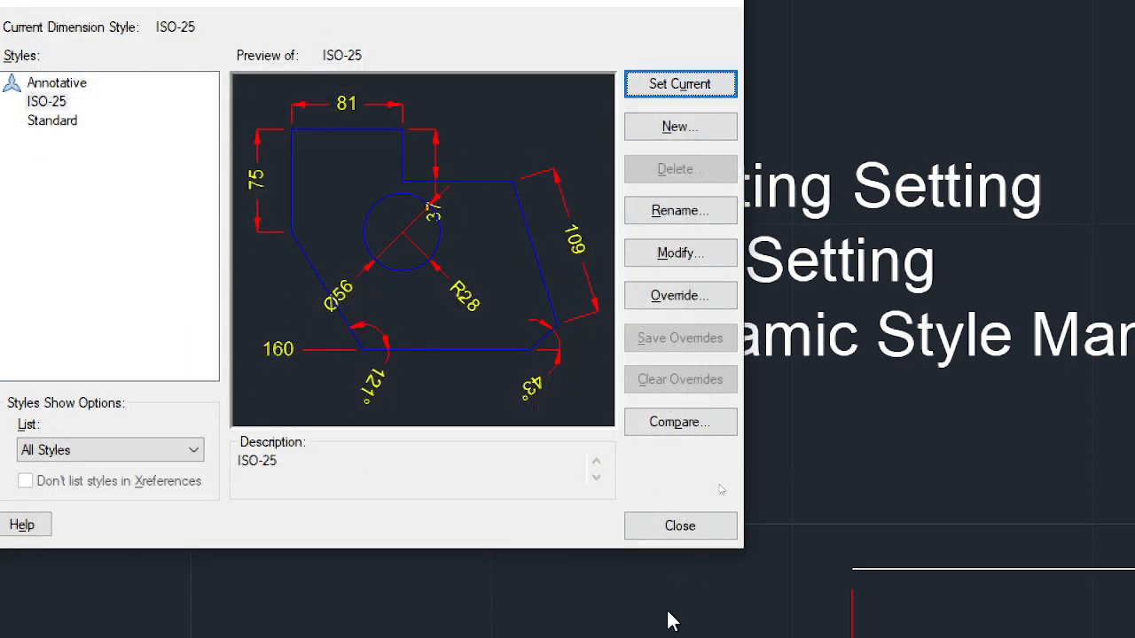
left_click(685, 557)
Delete the existing vertical height dimension beside the bracket
scroll(623, 341, "down", 2)
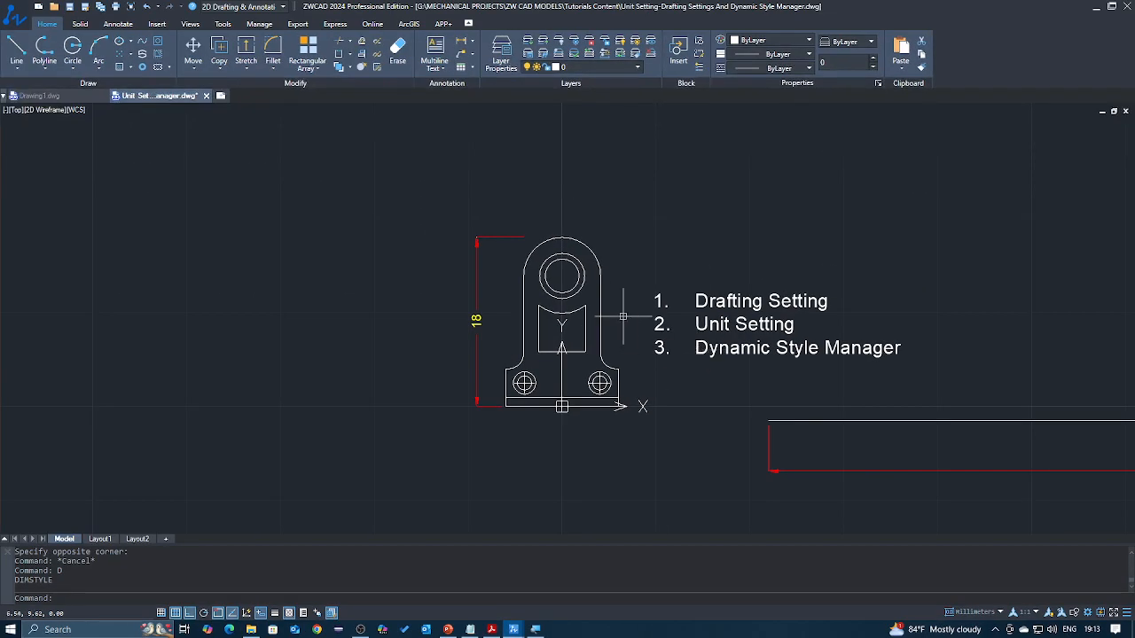
scroll(532, 245, "up", 4)
left_click(455, 286)
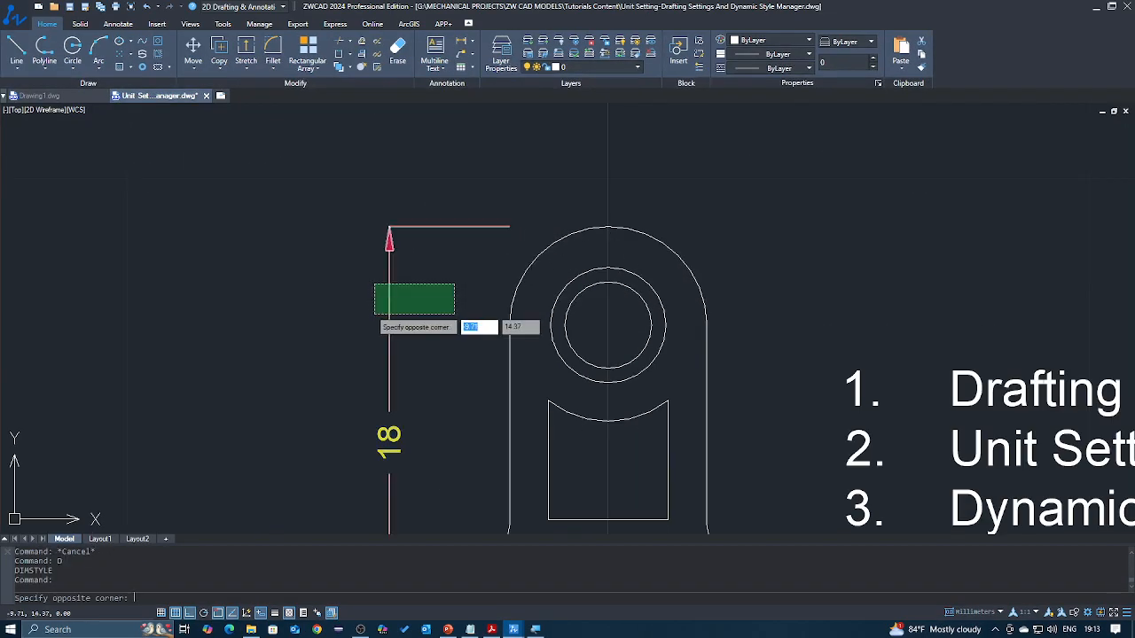
left_click(376, 317)
scroll(422, 320, "down", 3)
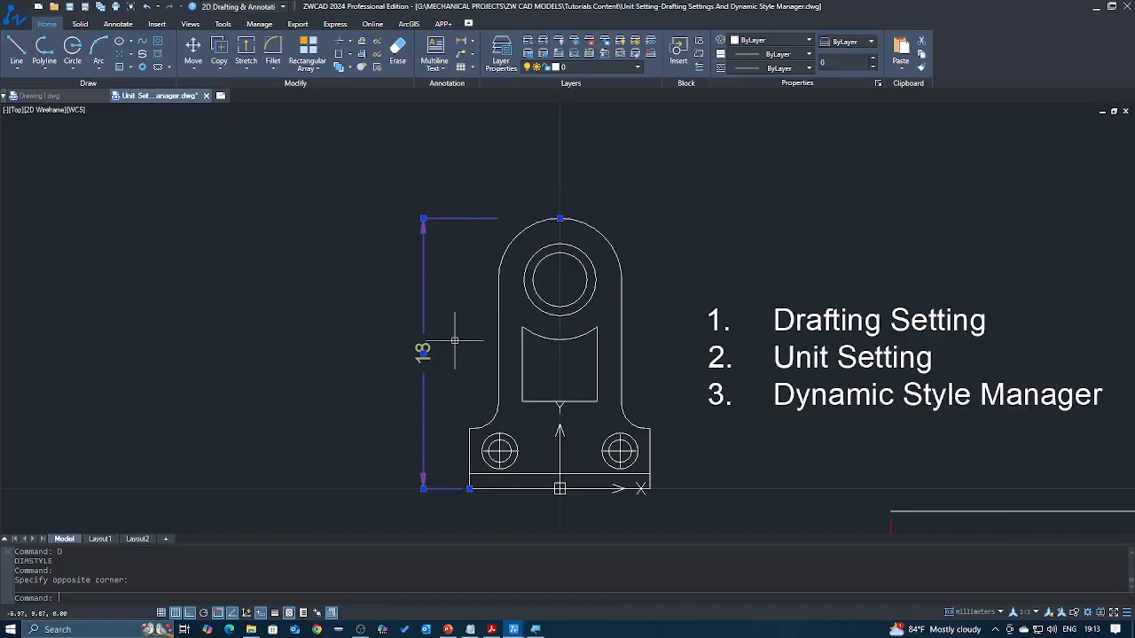
key("Delete")
Add a linear dimension for the bracket's overall height from its lower-left corner to the top of the arc, placed left of the part
type("DLI")
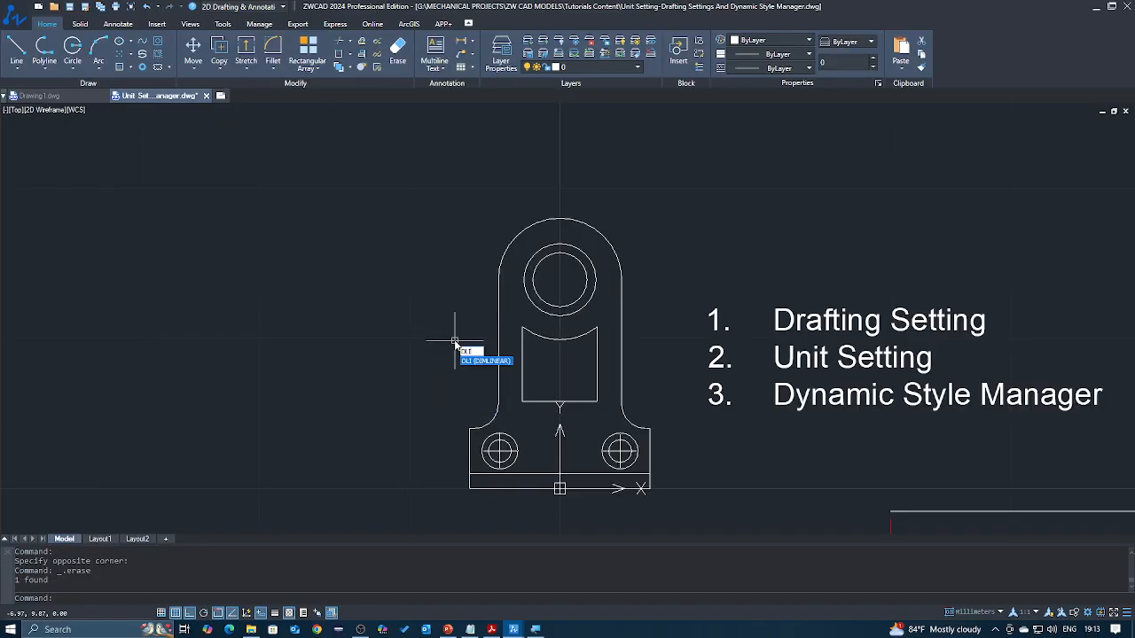
key("Return")
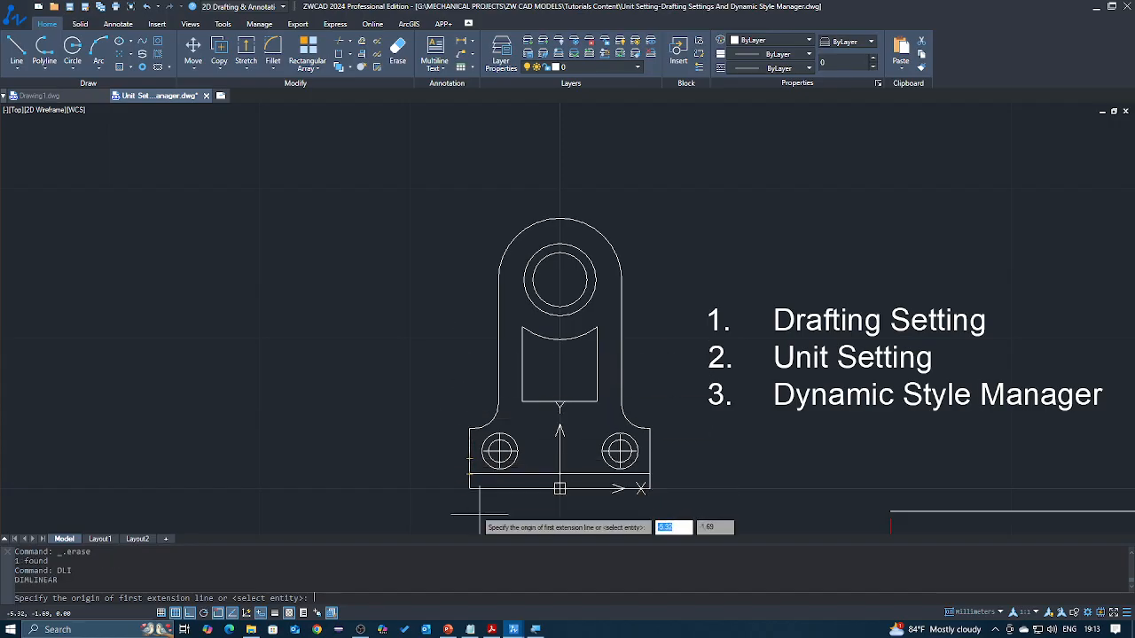
left_click(469, 487)
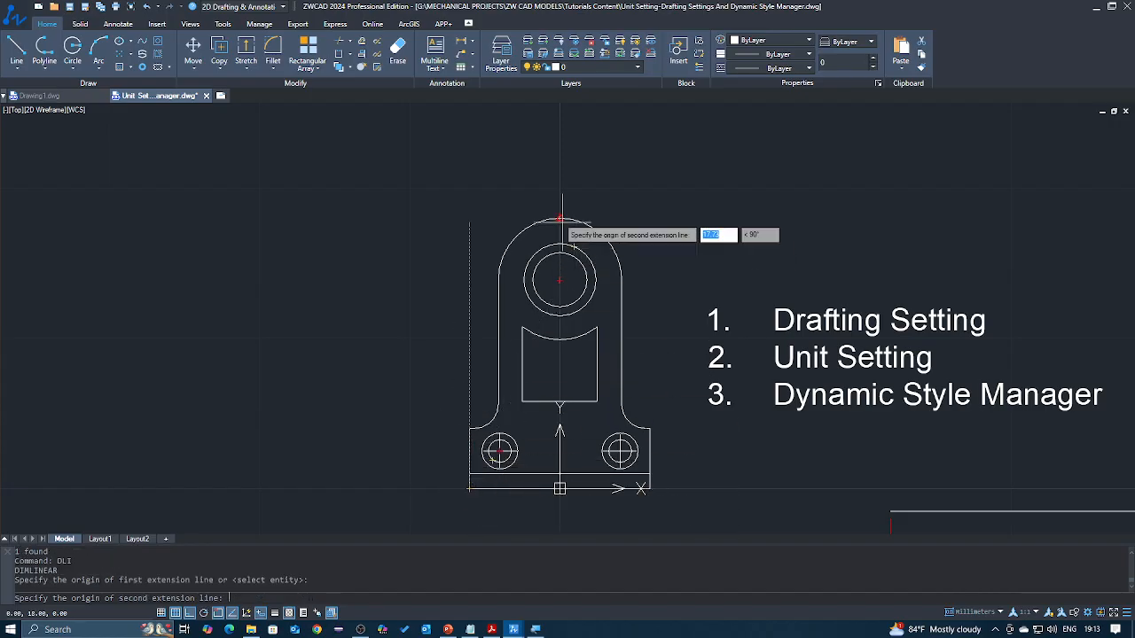
left_click(560, 219)
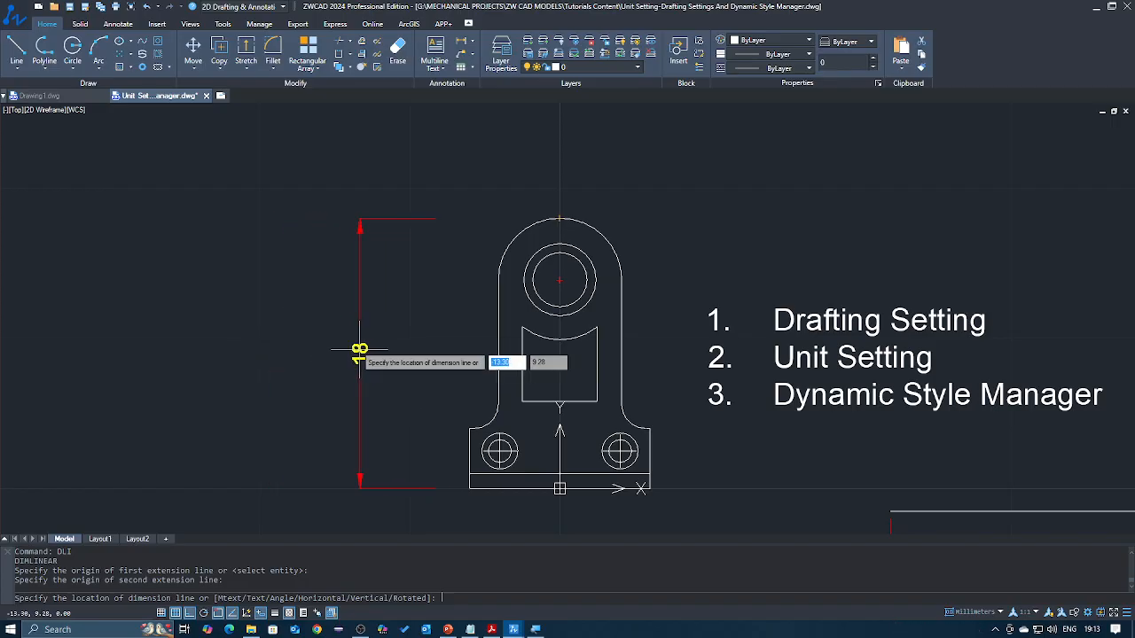
left_click(349, 350)
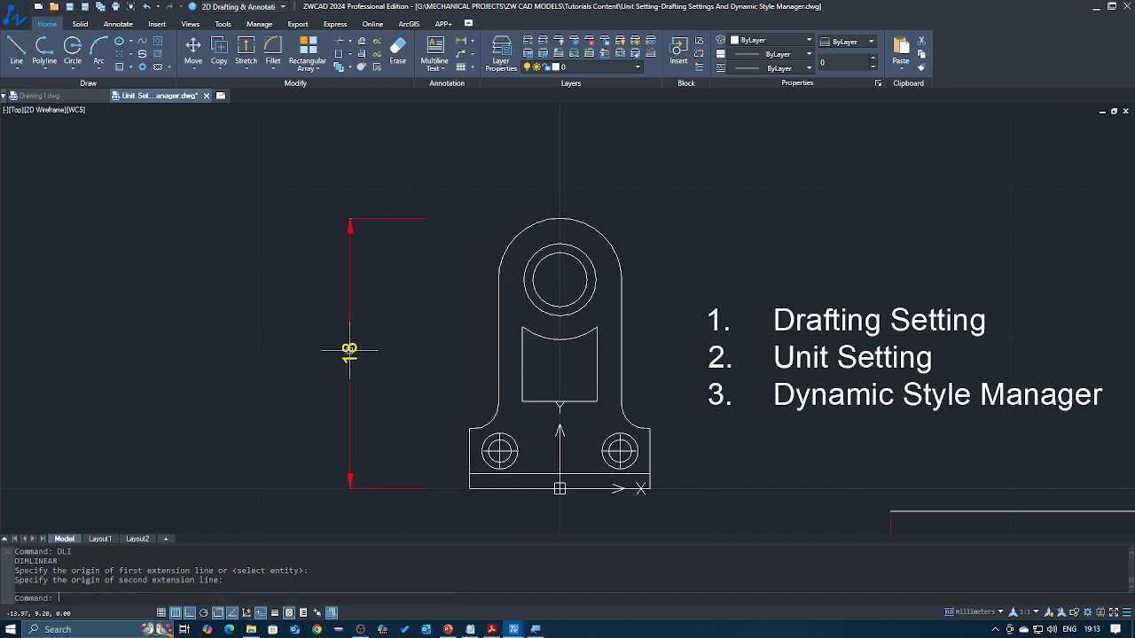
Inspect the fixed-length lower and upper extension lines of the new height dimension
left_click(419, 476)
left_click(406, 504)
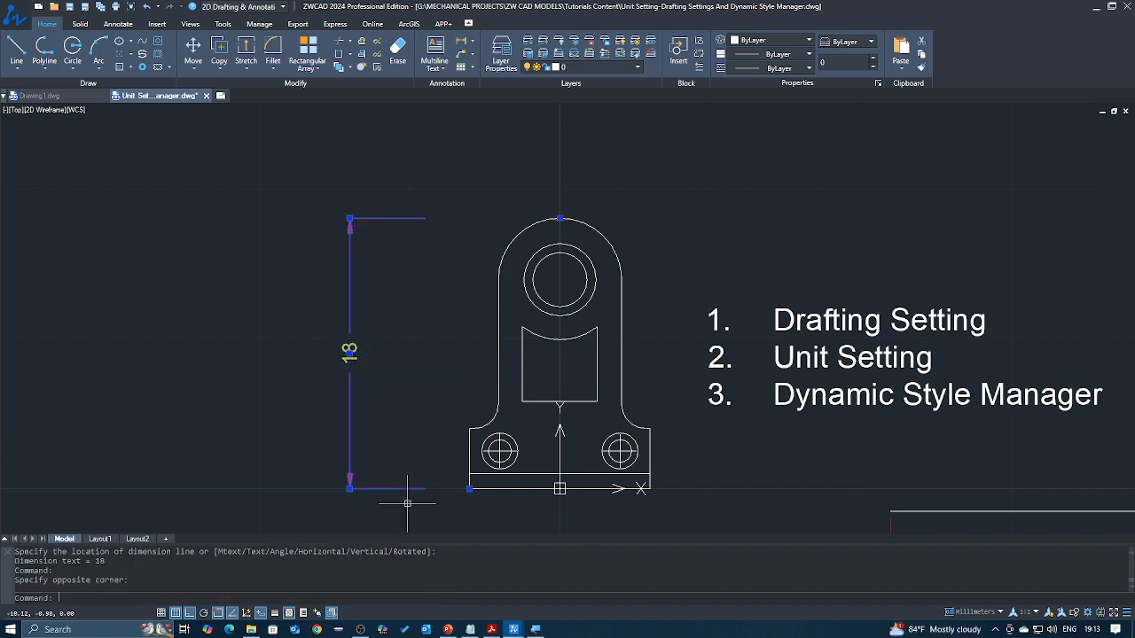
left_click(410, 241)
left_click(417, 237)
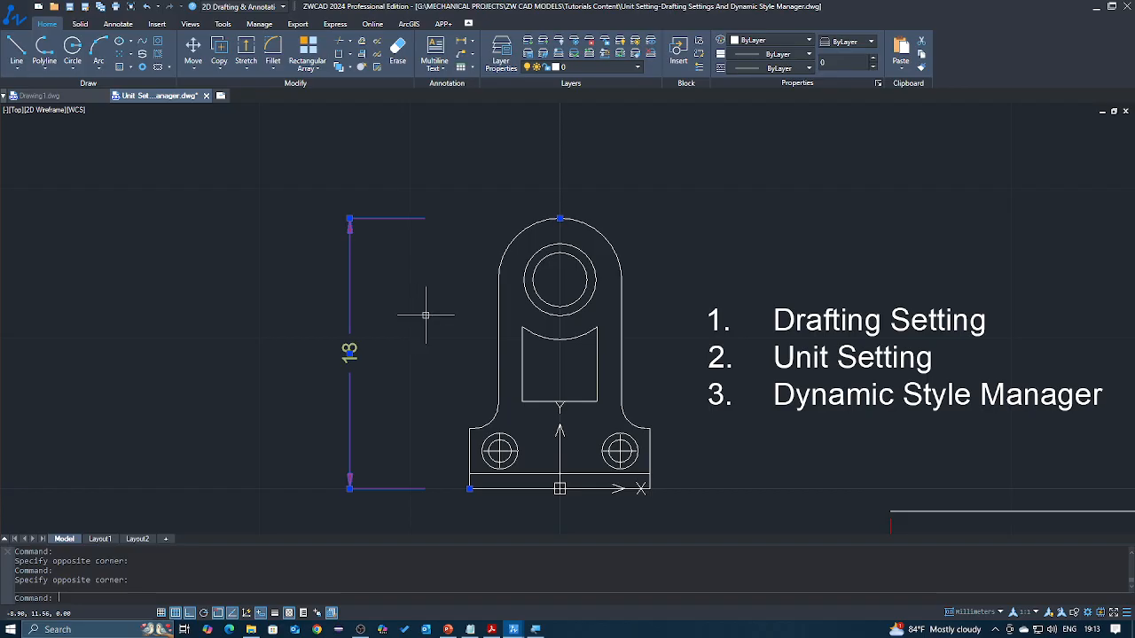
key("Escape")
left_click(450, 303)
left_click(432, 341)
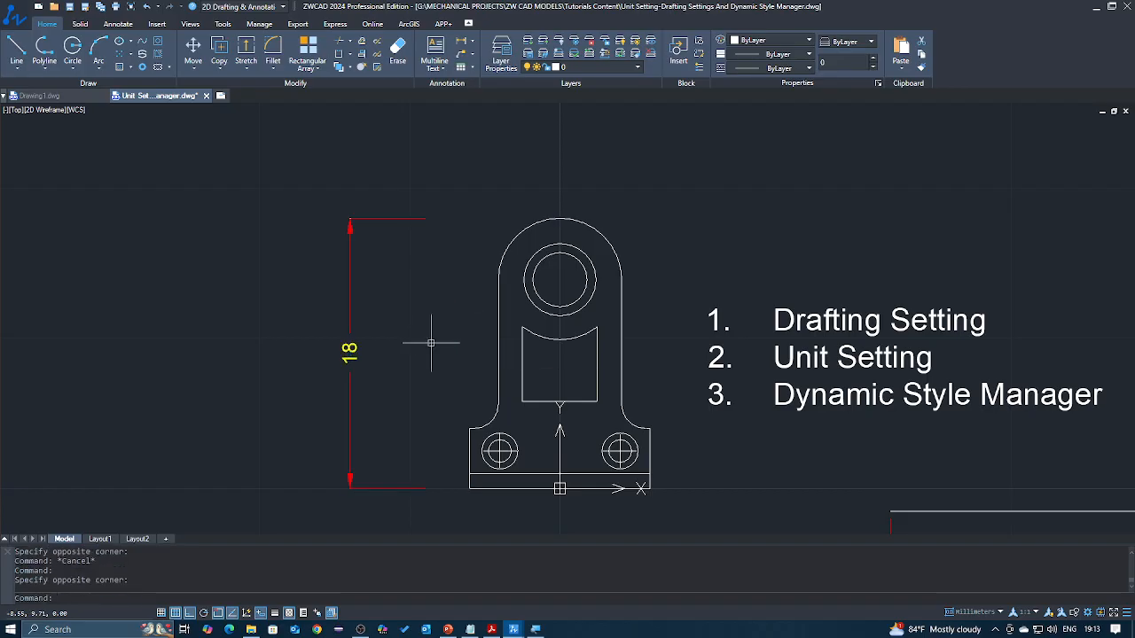
Turn off fixed length extension lines in the ISO-25 dimension style and make the style current
type("d")
key("Return")
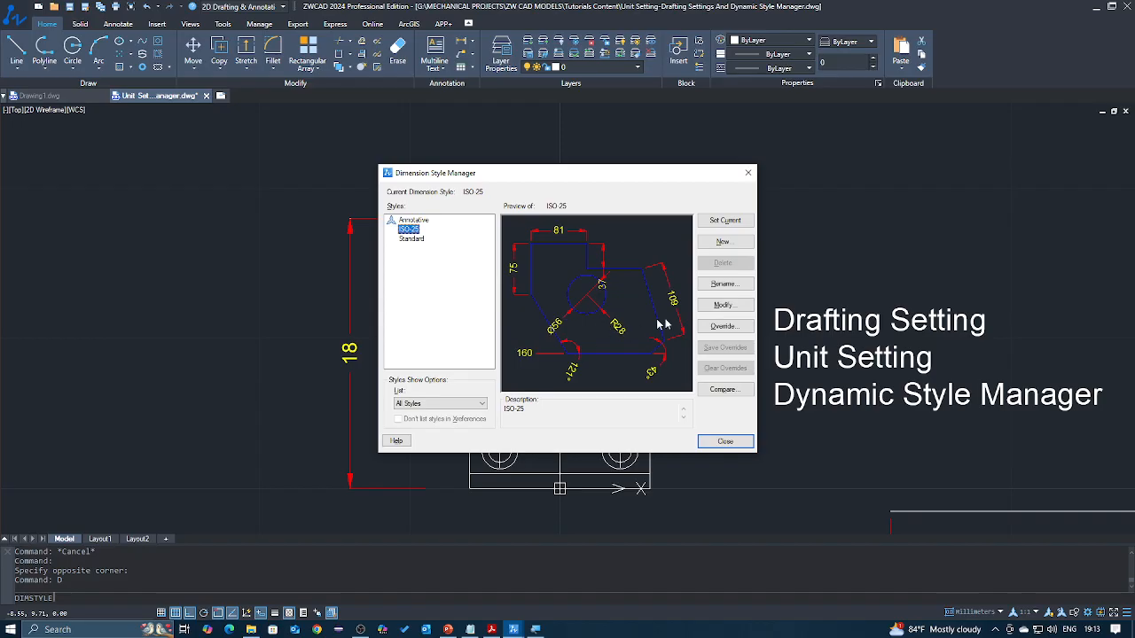
left_click(722, 305)
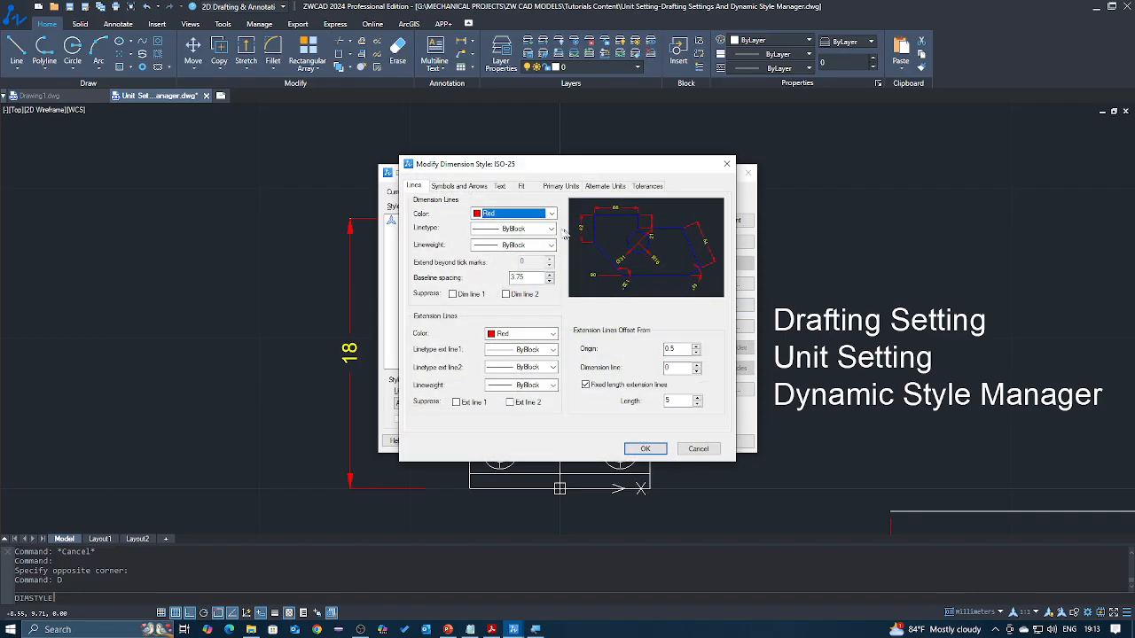
left_click(685, 350)
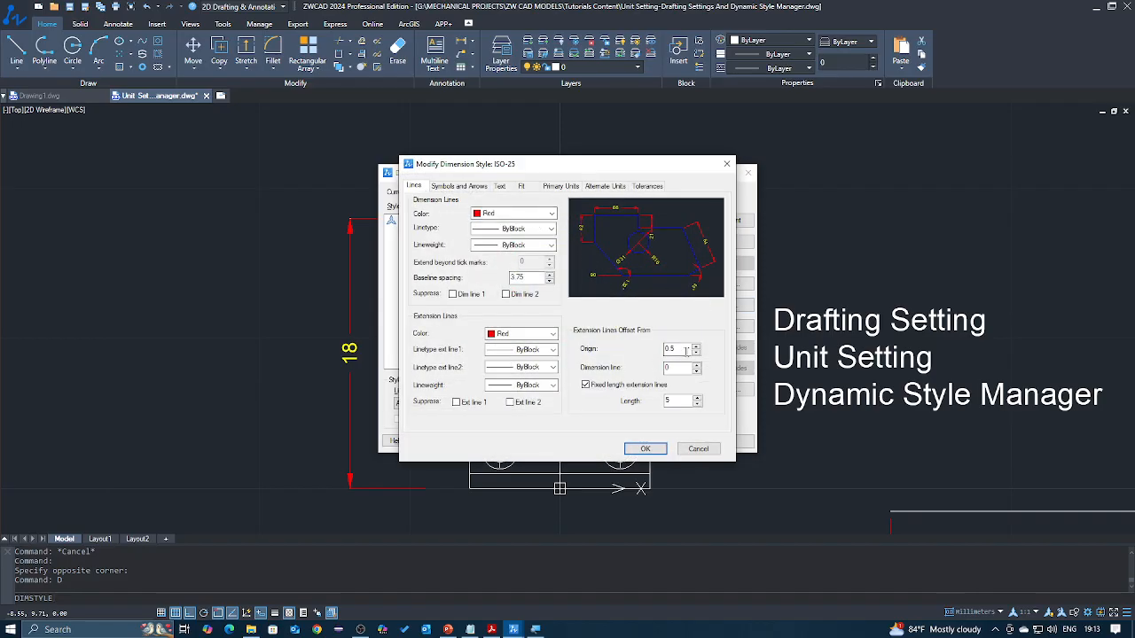
left_click(601, 390)
left_click(645, 449)
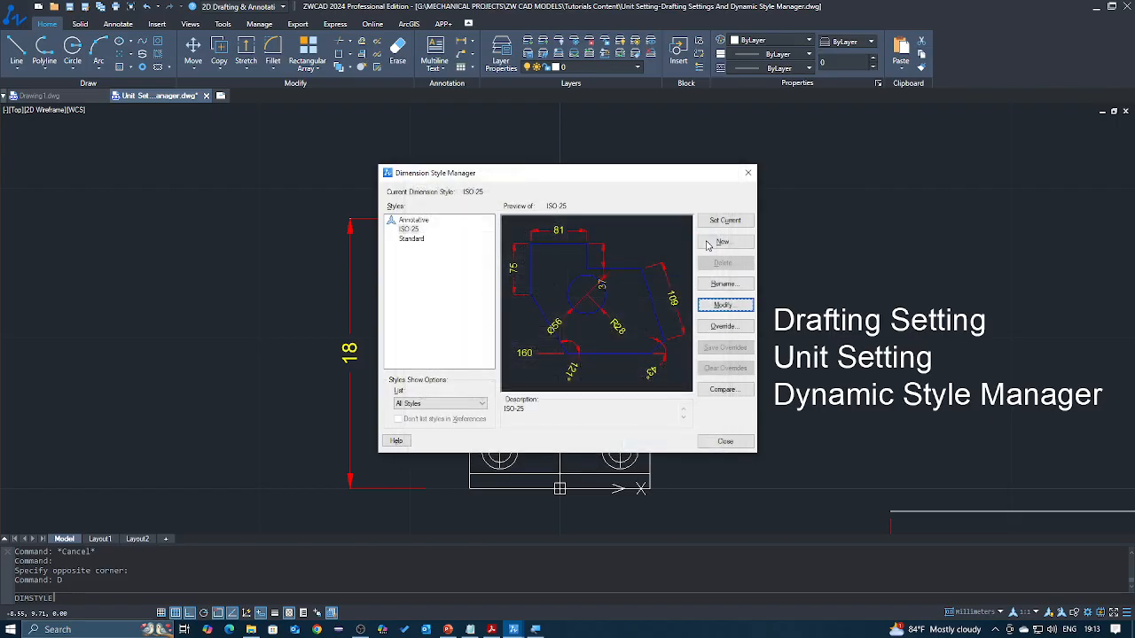
left_click(724, 219)
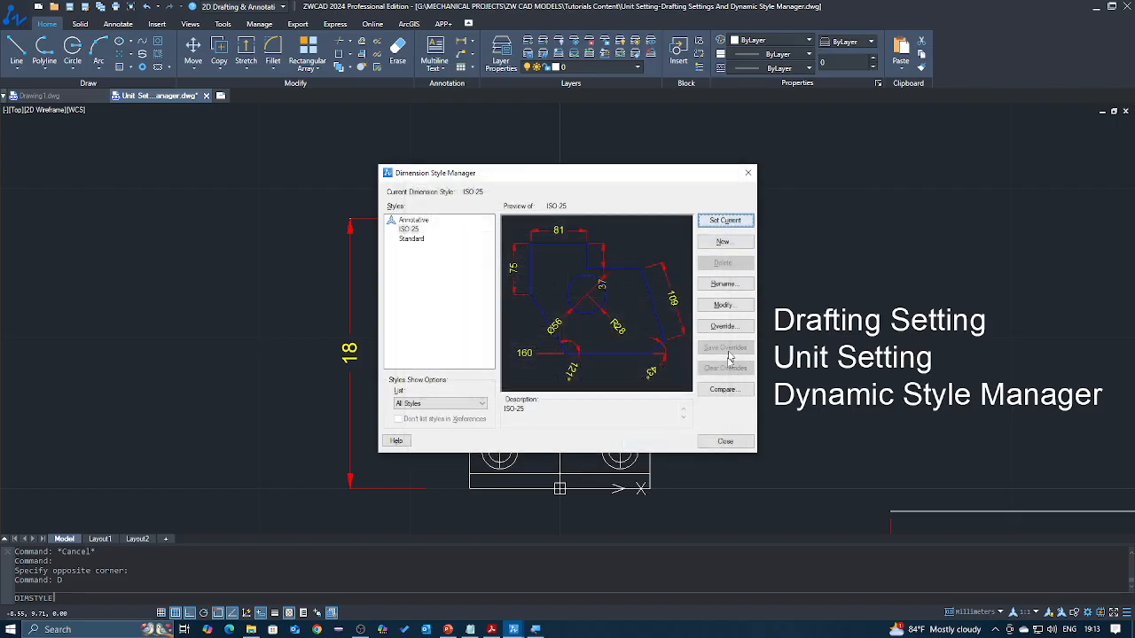
left_click(724, 443)
Check the upper extension line's gap from the bracket's top arc and regenerate the drawing
middle_click_drag(486, 363, 514, 344)
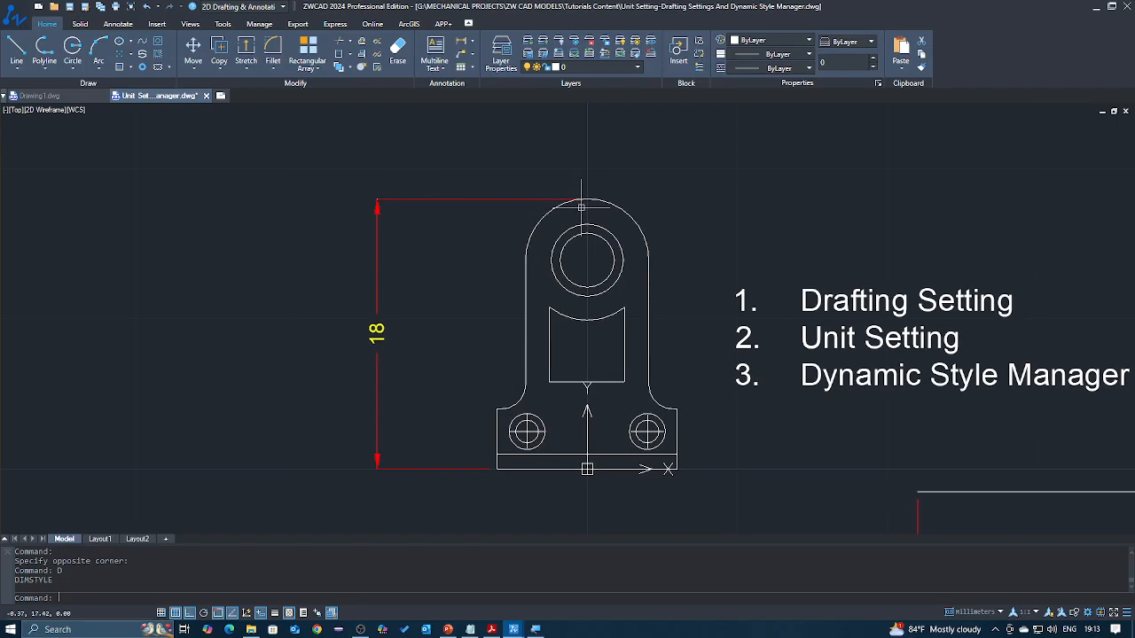
scroll(581, 206, "up", 10)
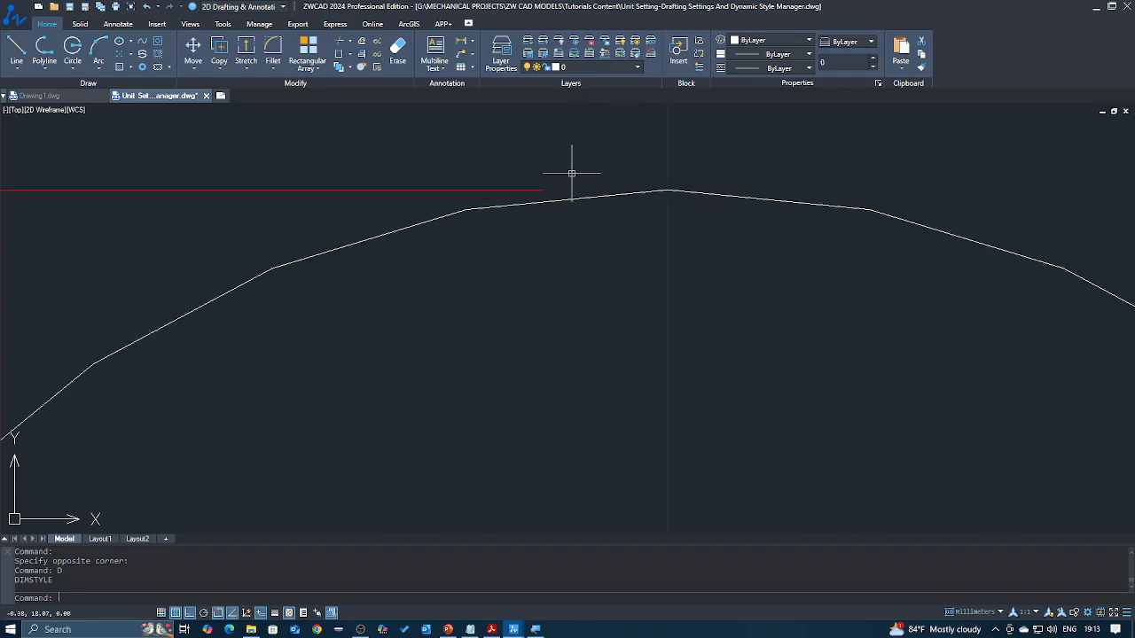
type("RE")
key("Return")
scroll(572, 173, "down", 8)
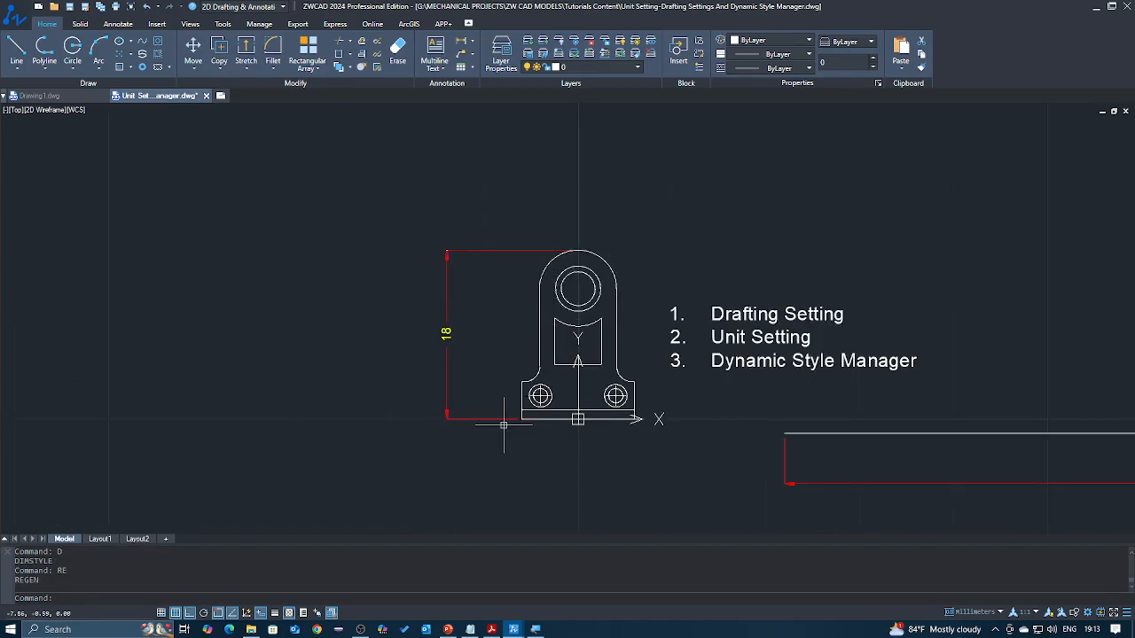
Select the height dimension to examine its lower extension line's gap from the bracket's base corner
scroll(531, 425, "up", 5)
left_click(506, 400)
left_click(312, 190)
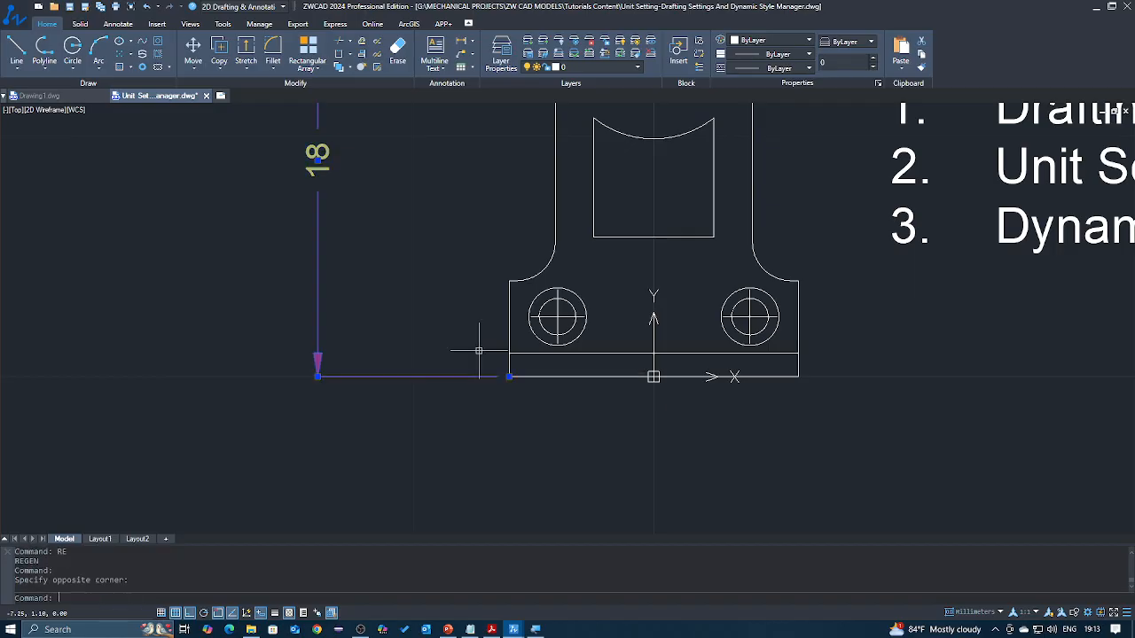
Erase the selected height dimension and place a new vertical linear dimension from the bracket's base corner to the top of its arc
key("Delete")
scroll(510, 397, "down", 5)
middle_click_drag(509, 397, 504, 424)
type("DLI")
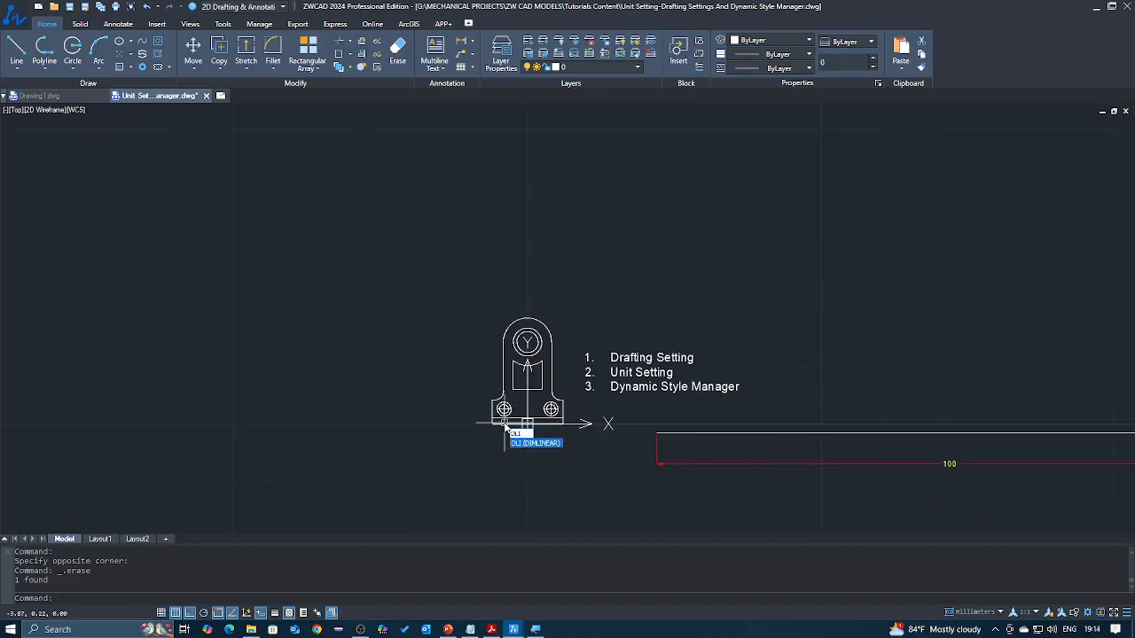
key("Return")
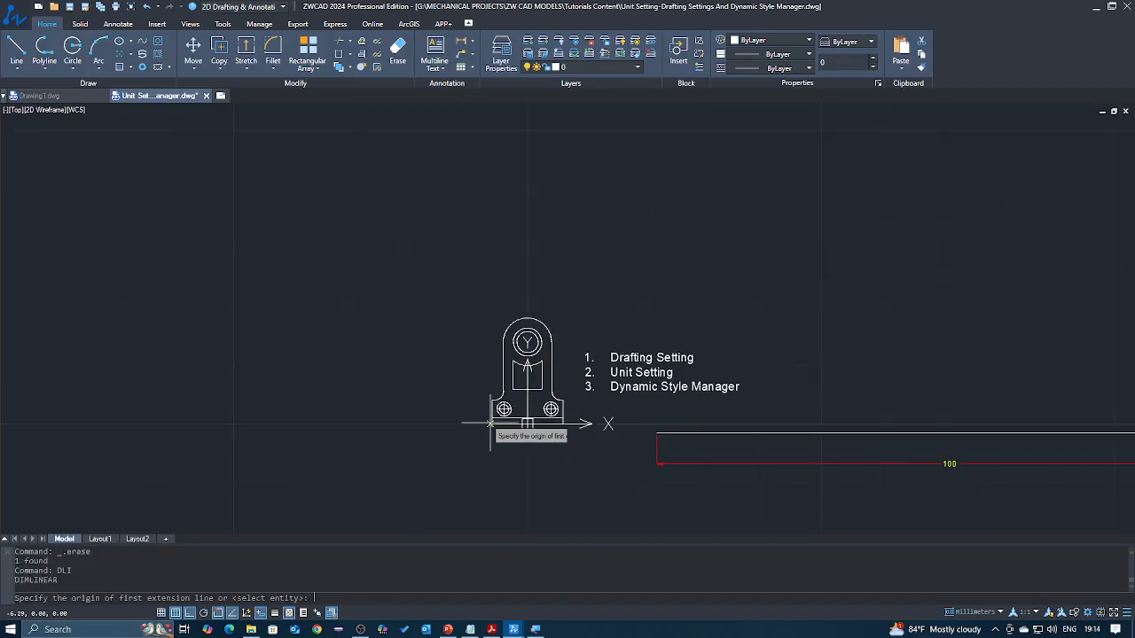
left_click(492, 424)
left_click(528, 319)
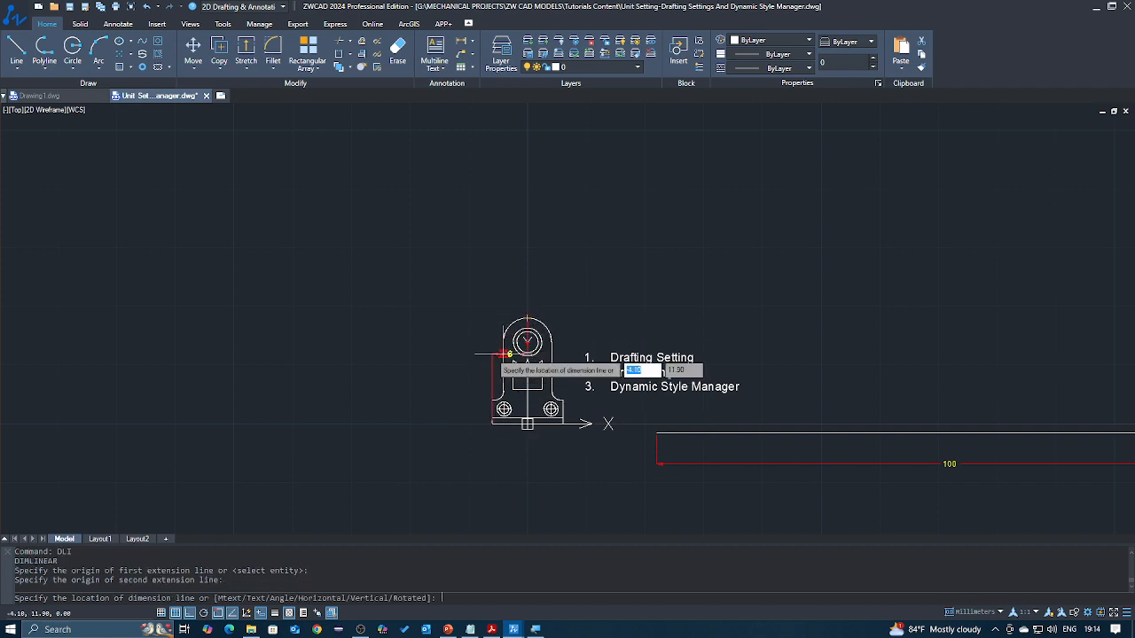
left_click(477, 371)
scroll(523, 382, "up", 5)
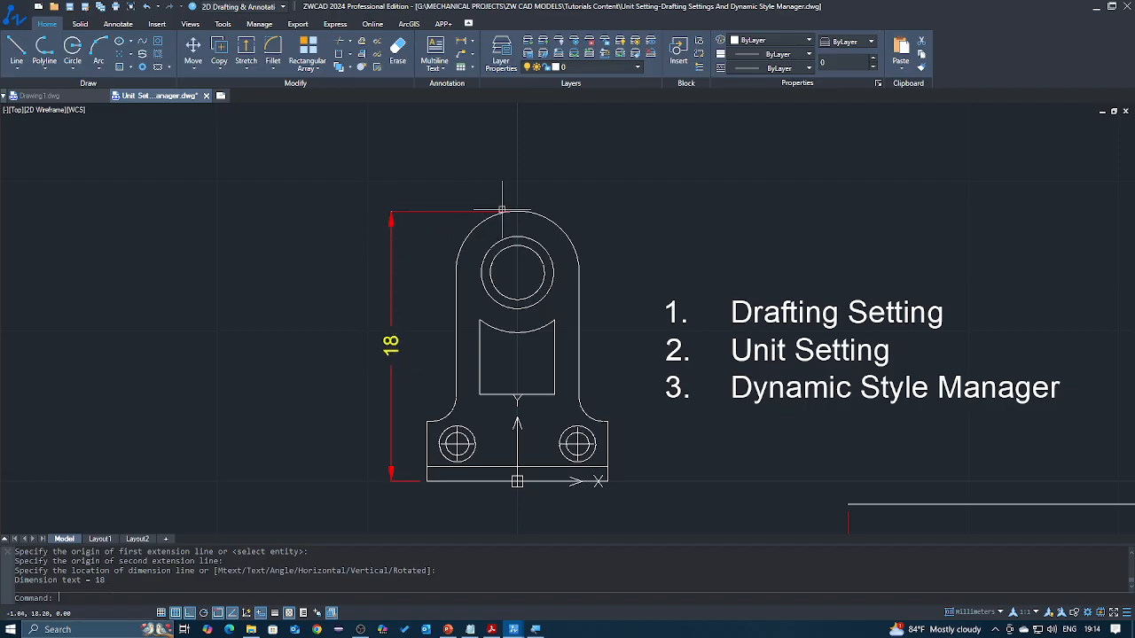
scroll(509, 211, "up", 6)
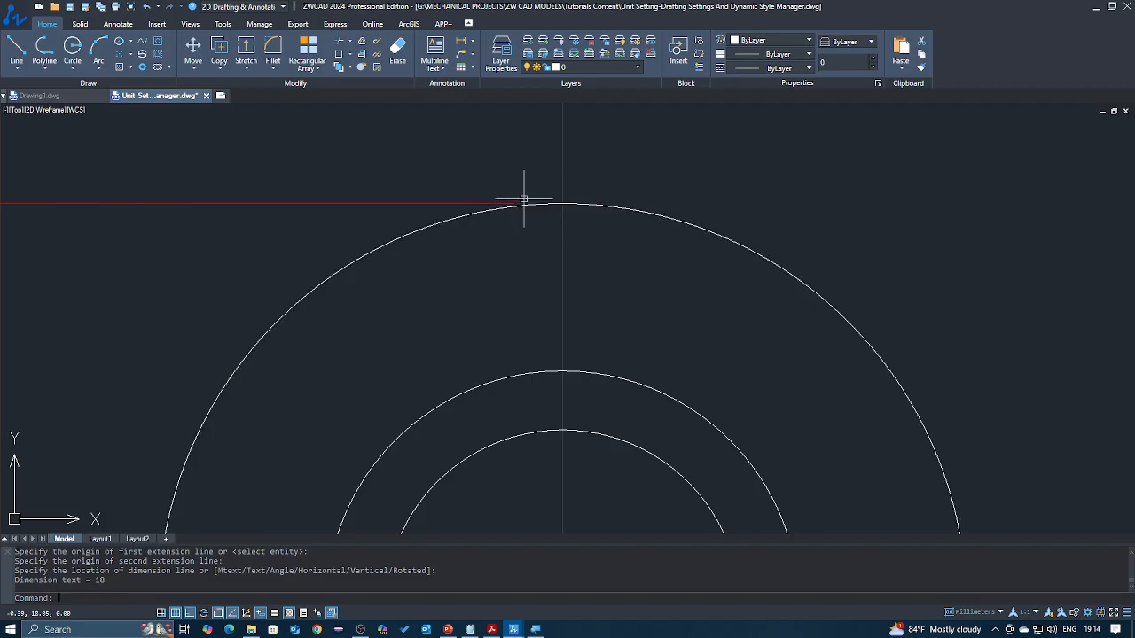
Set the extension line offset from the dimension line to 0.5 in the ISO-25 dimension style
scroll(535, 202, "down", 4)
type("D")
key("Return")
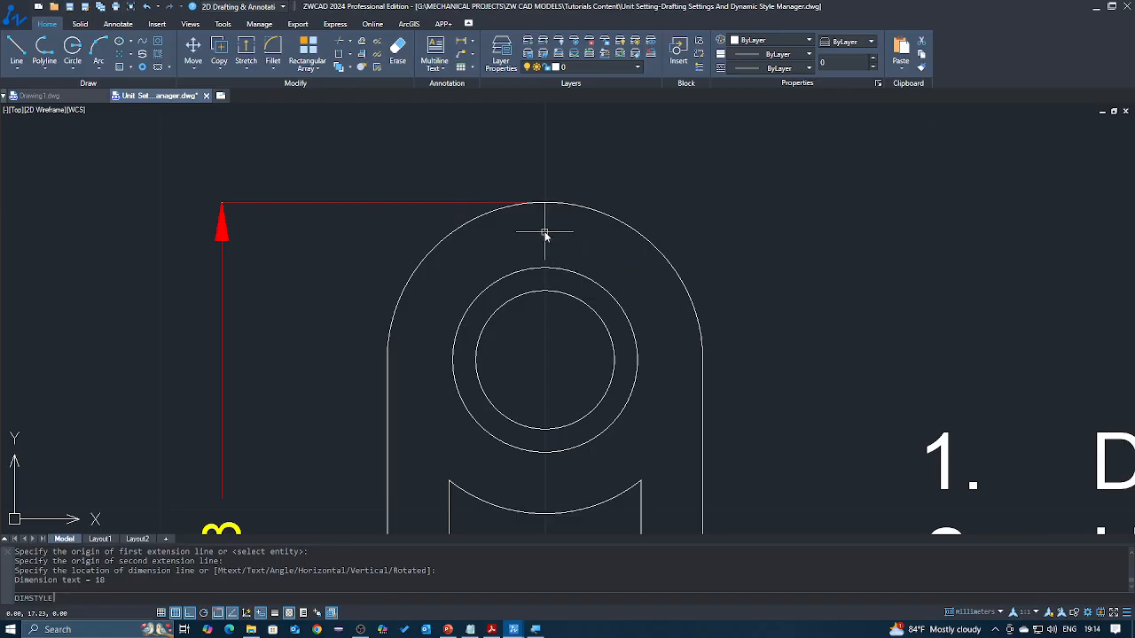
left_click(711, 306)
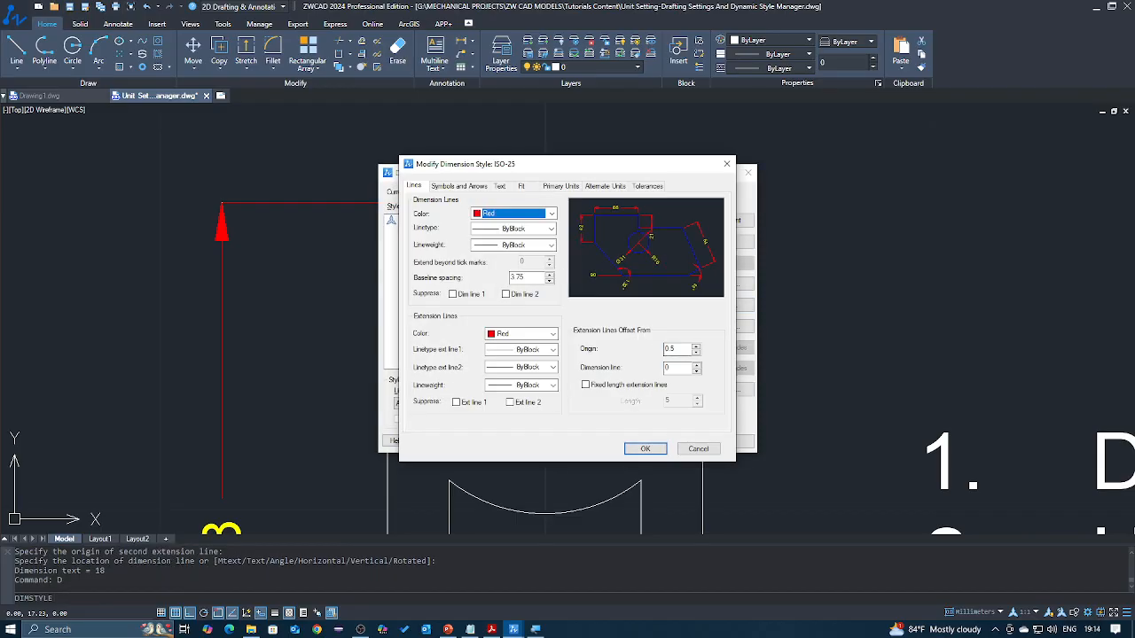
left_click_drag(678, 349, 652, 352)
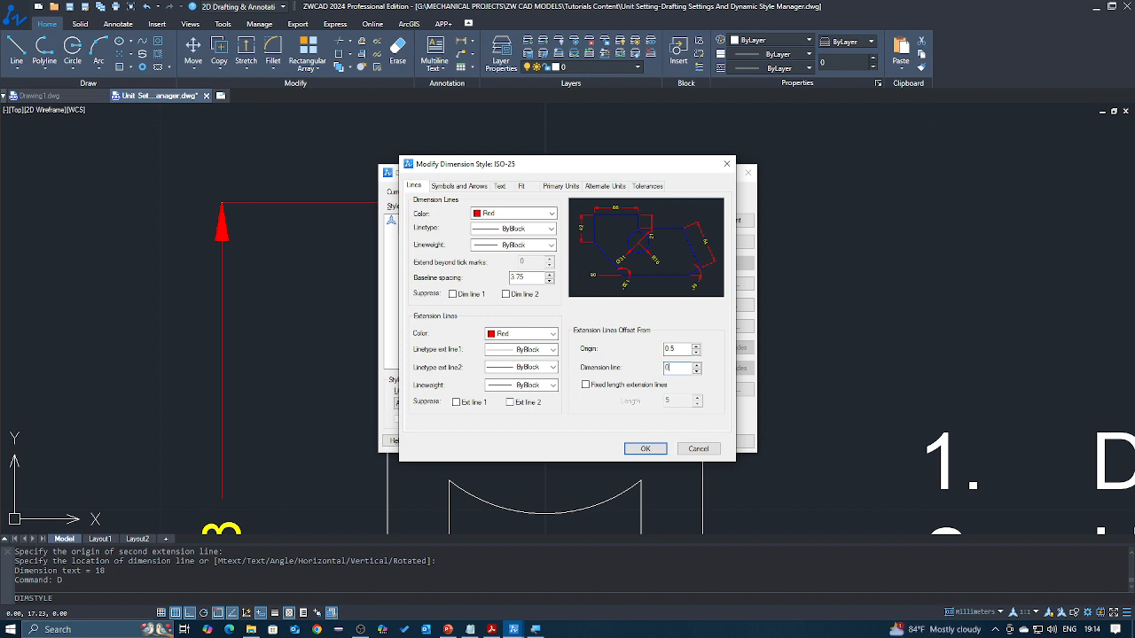
left_click_drag(671, 369, 650, 371)
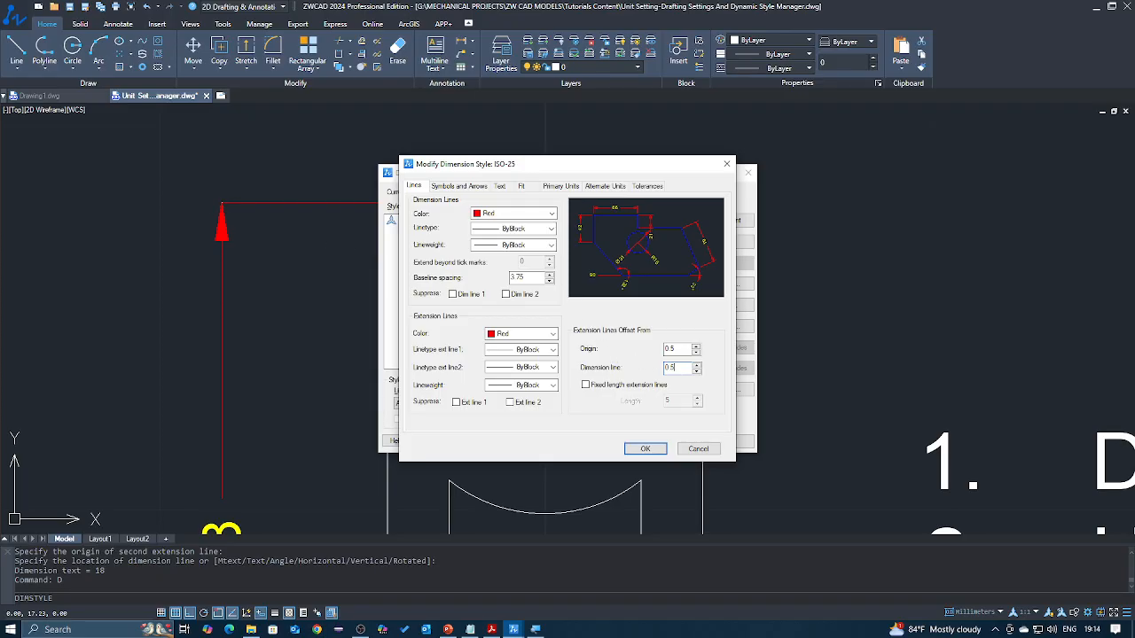
left_click(645, 449)
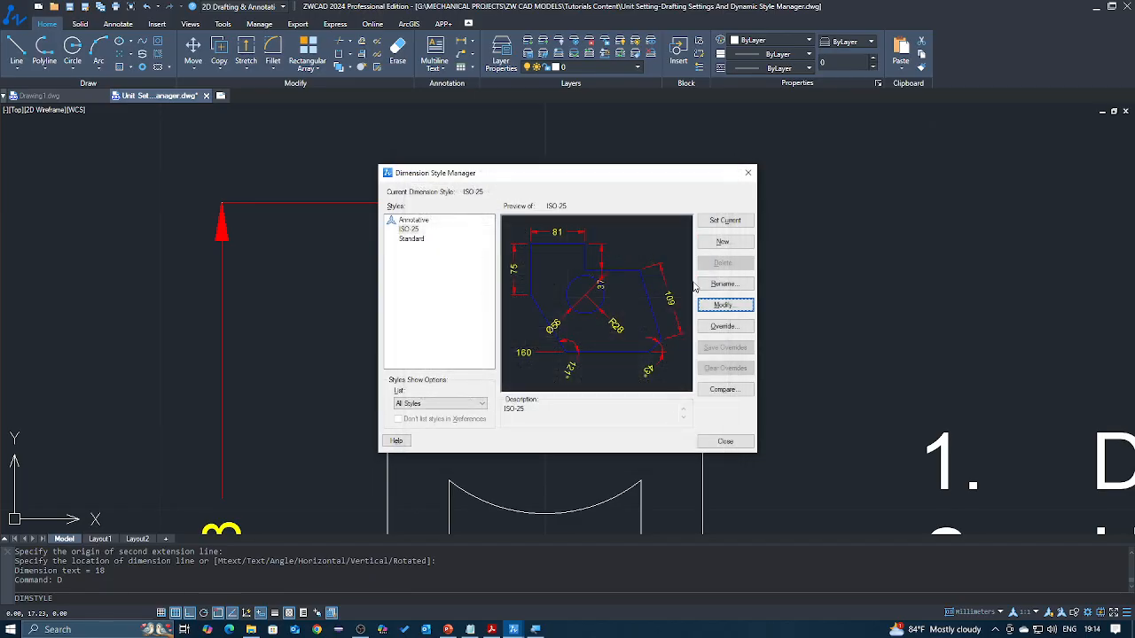
left_click(725, 441)
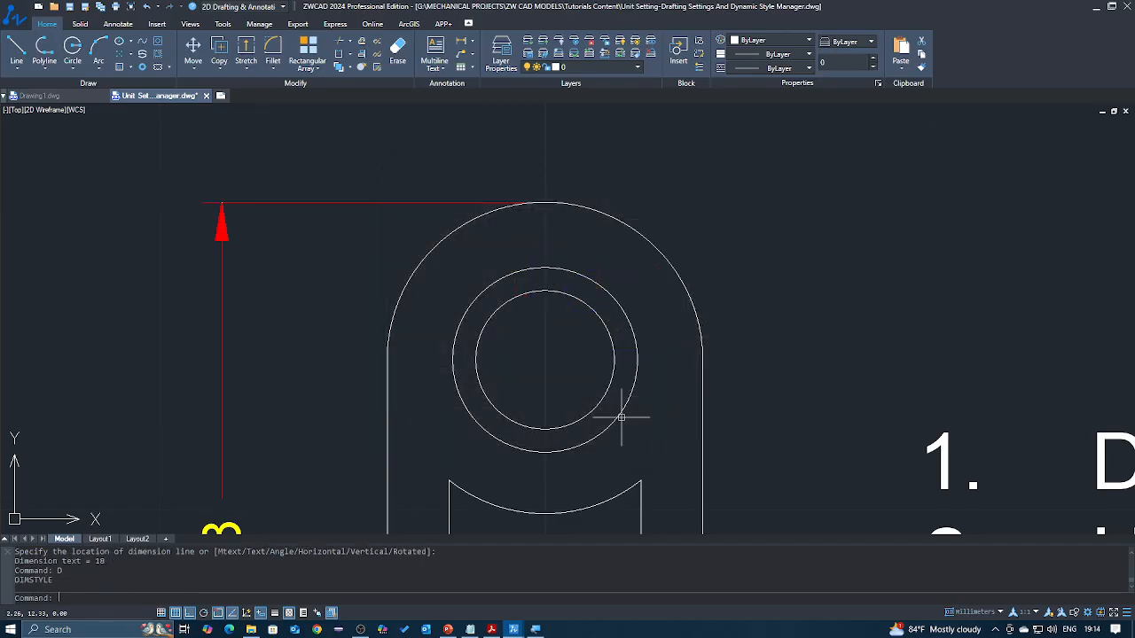
Set the ISO-25 style's extension line offset from the dimension line to 0.1 and make the style current
scroll(375, 310, "up", 4)
scroll(374, 198, "up", 4)
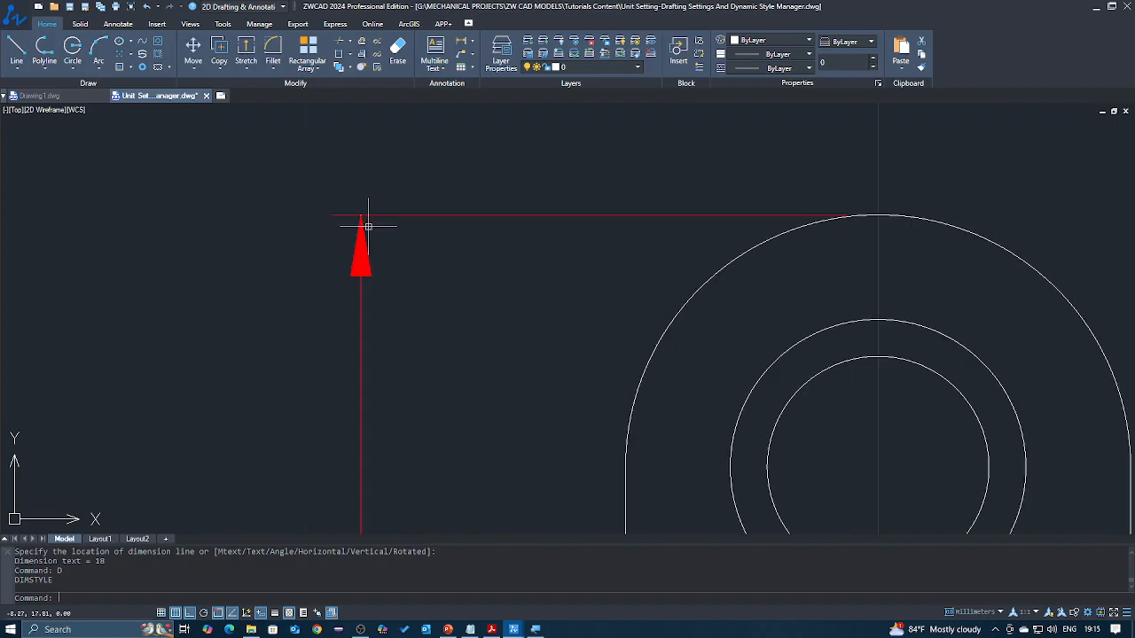
scroll(384, 248, "down", 8)
scroll(405, 393, "up", 4)
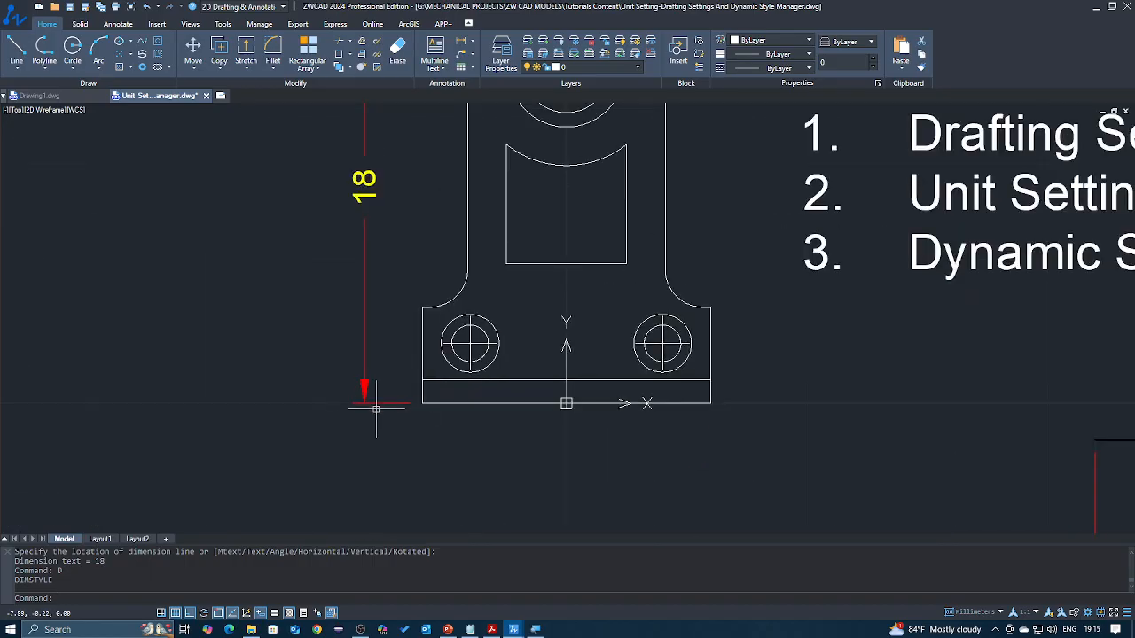
type("d")
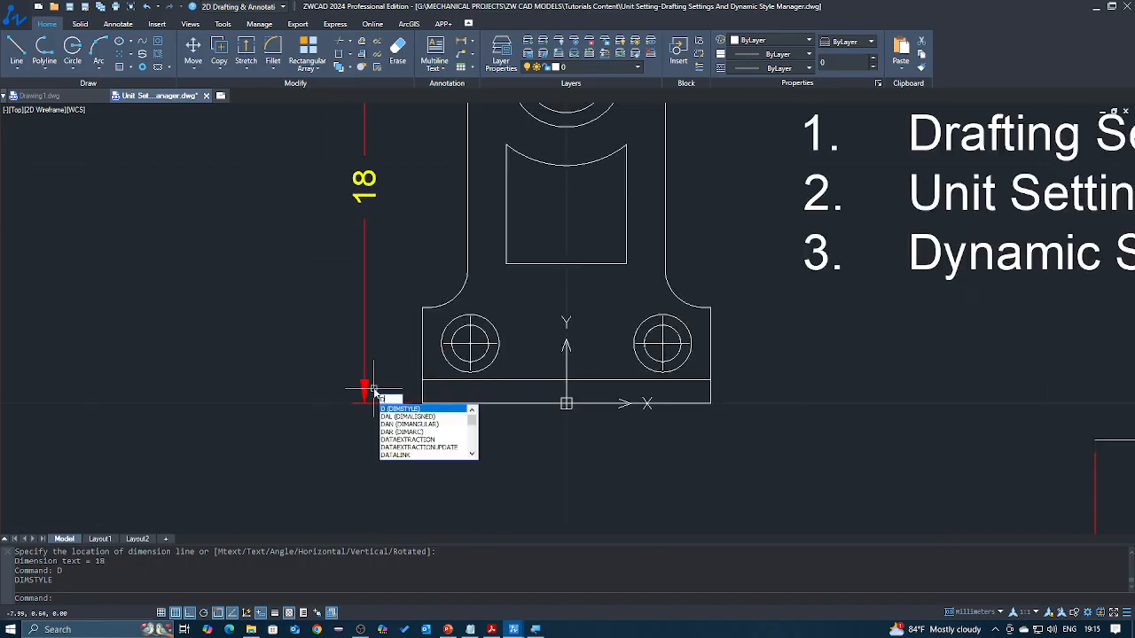
key("Return")
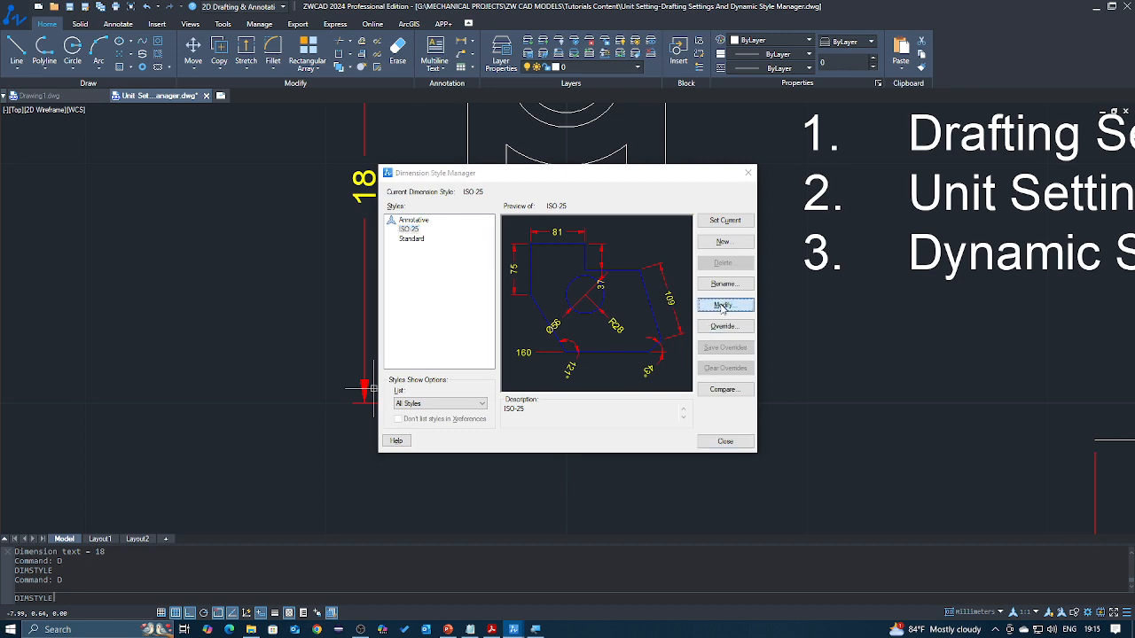
left_click(723, 304)
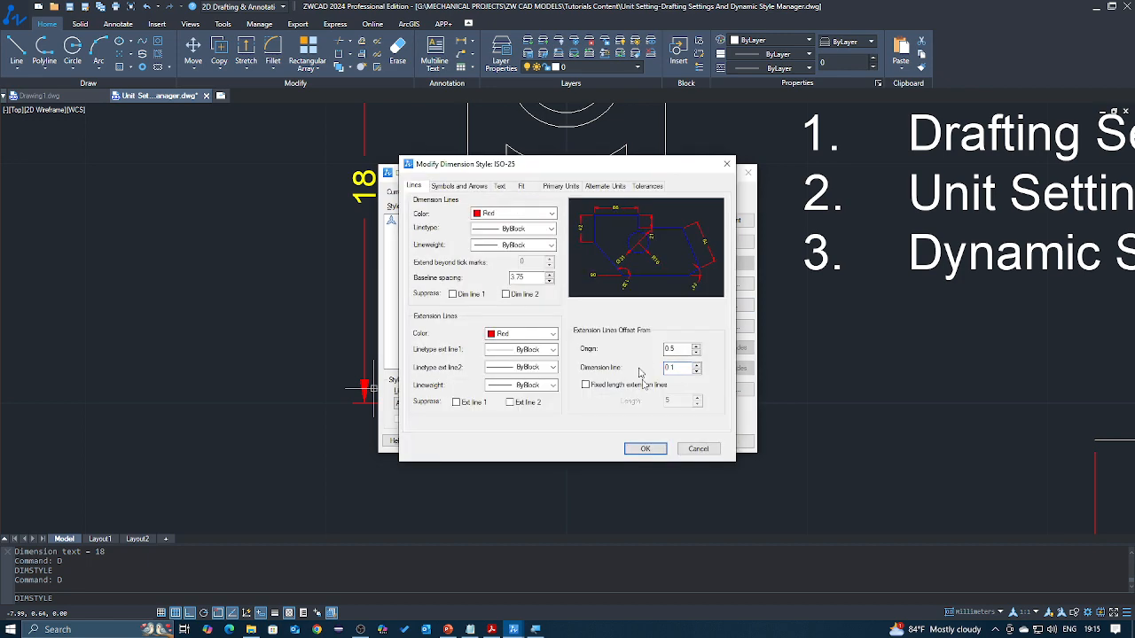
left_click(663, 450)
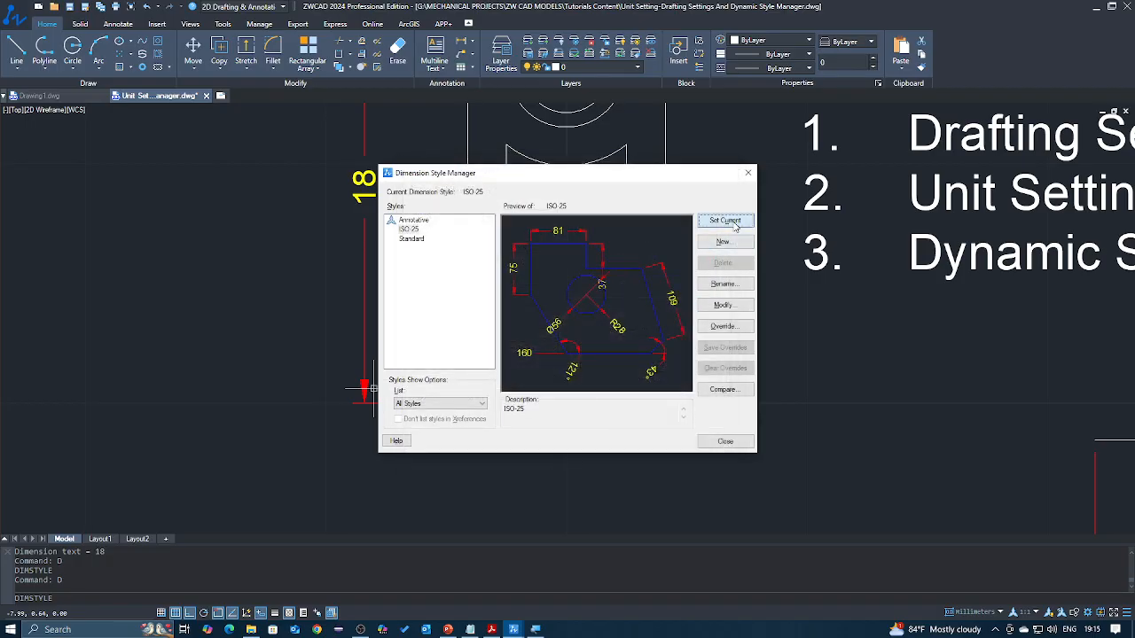
left_click(726, 442)
Examine how far the height dimension's extension line projects past its upper arrowhead
scroll(594, 416, "down", 5)
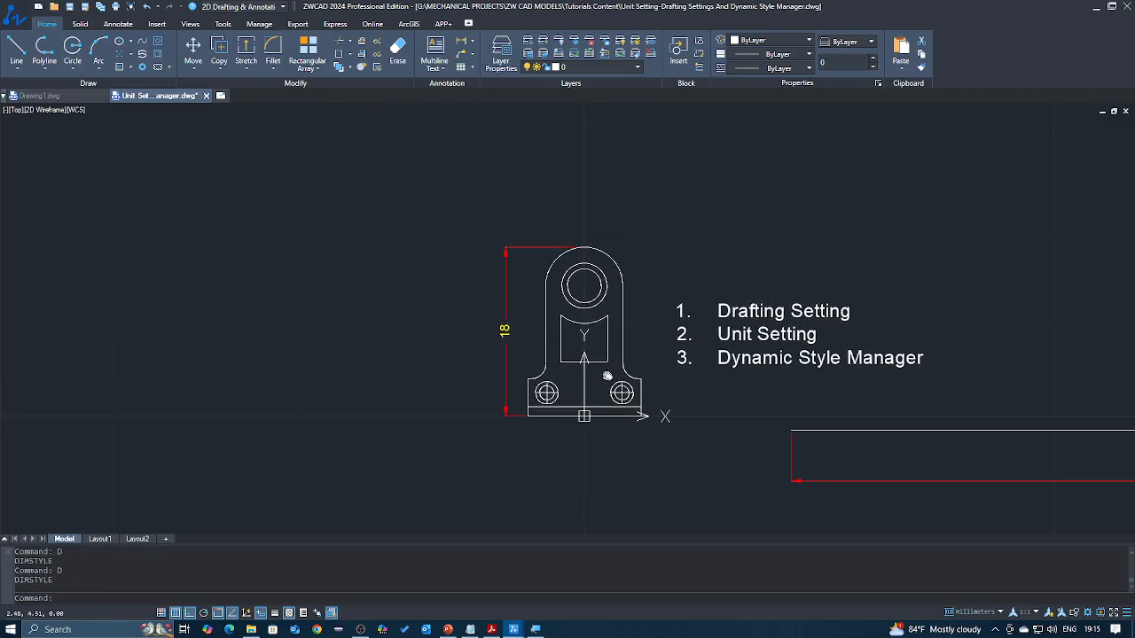
scroll(532, 258, "up", 6)
scroll(413, 167, "up", 5)
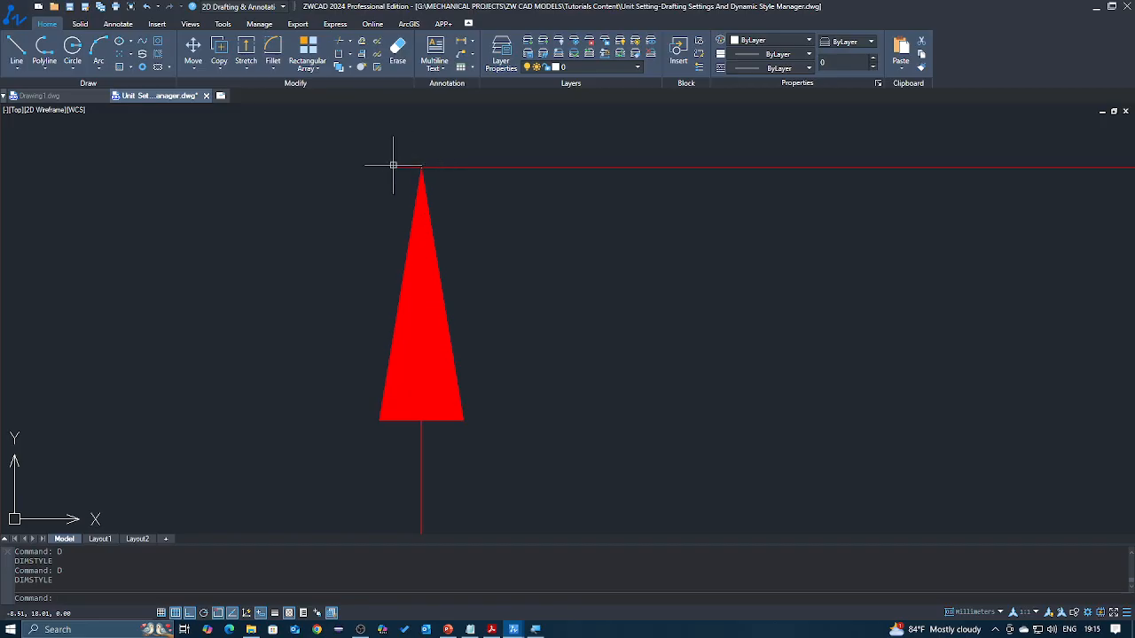
scroll(418, 169, "down", 6)
scroll(415, 178, "up", 2)
scroll(423, 177, "down", 5)
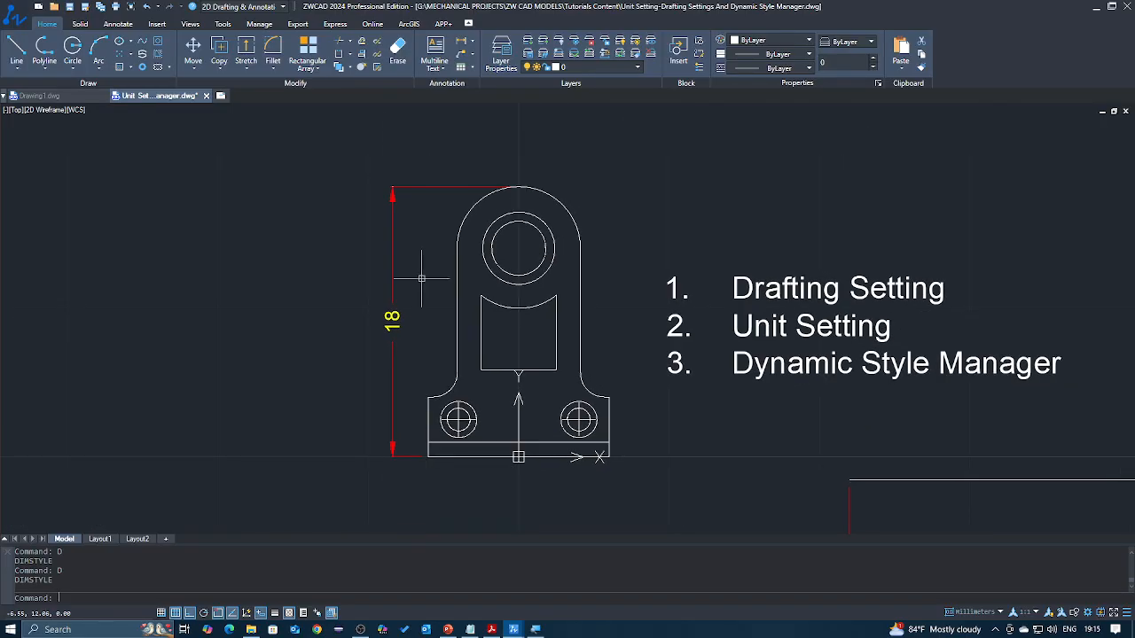
middle_click_drag(434, 332, 337, 322)
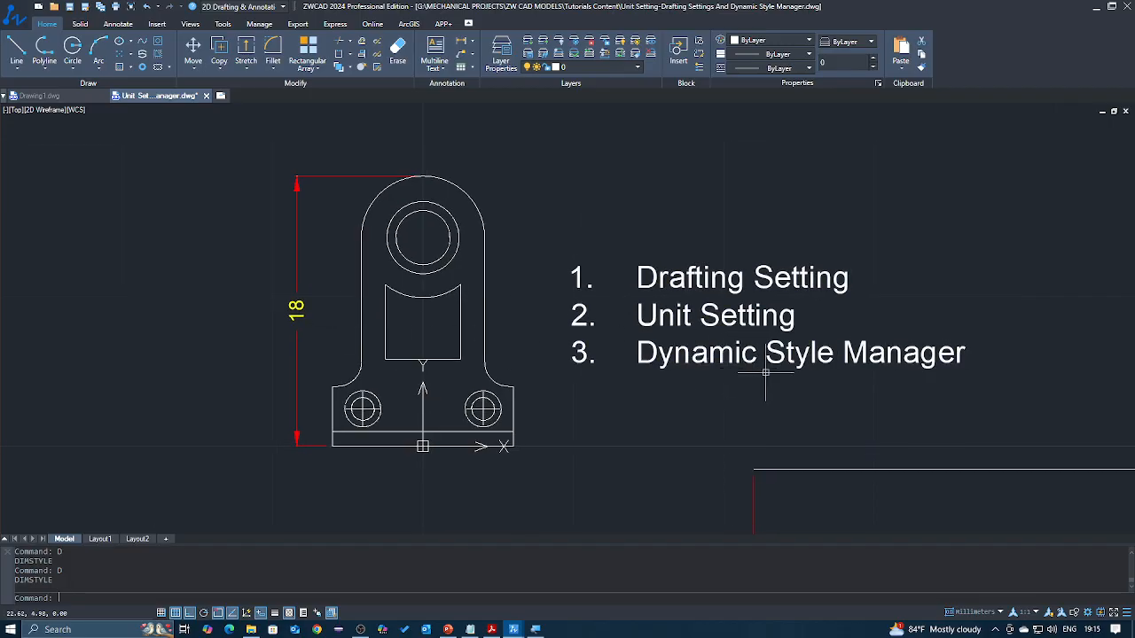
mouse_move(796, 380)
middle_mouse_down()
mouse_move(710, 361)
mouse_move(762, 366)
middle_mouse_up()
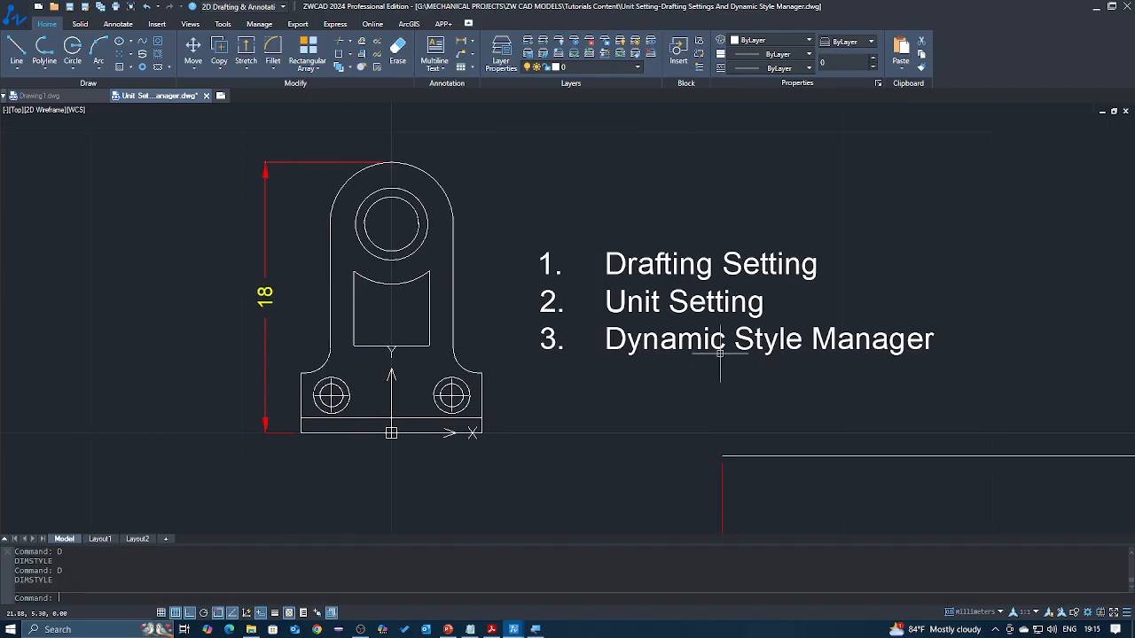
left_click(251, 270)
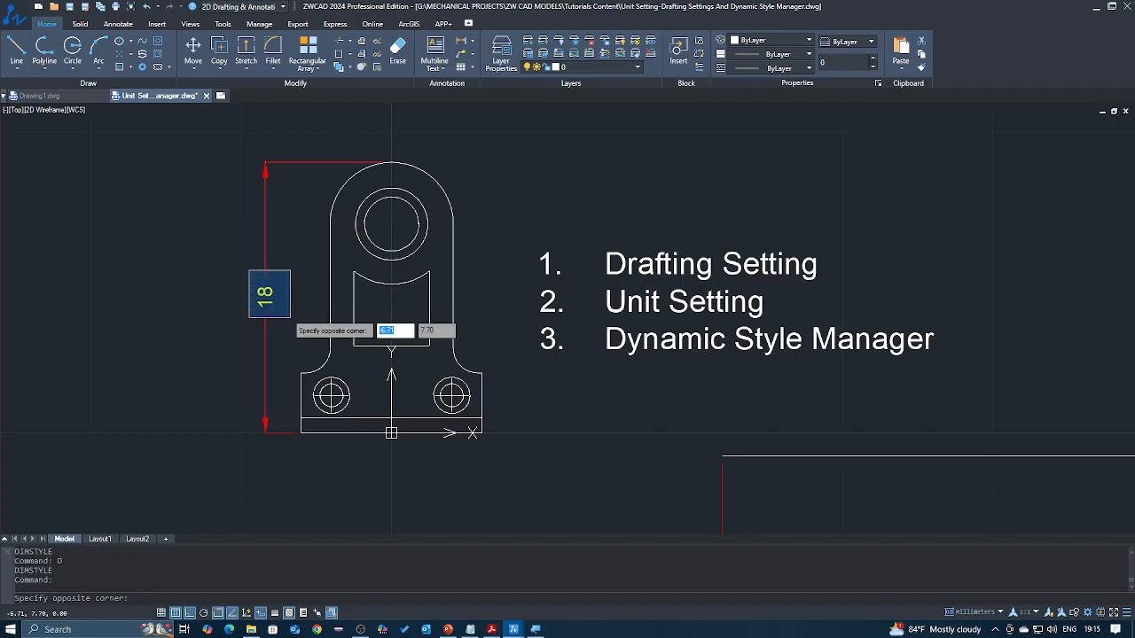
left_click(286, 301)
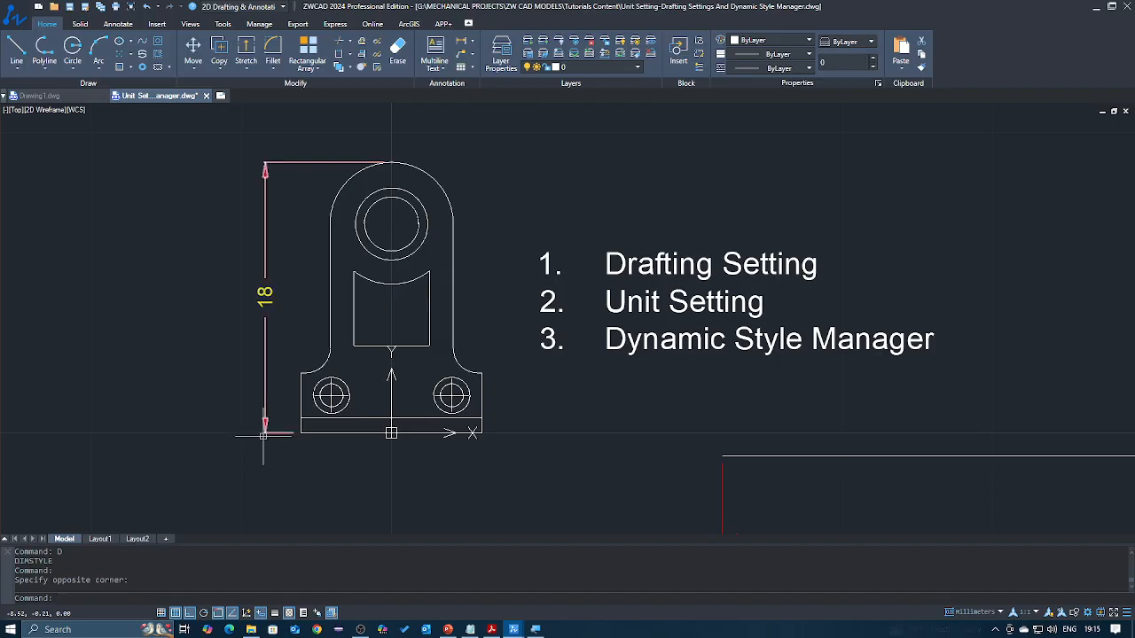
middle_click_drag(734, 387, 711, 387)
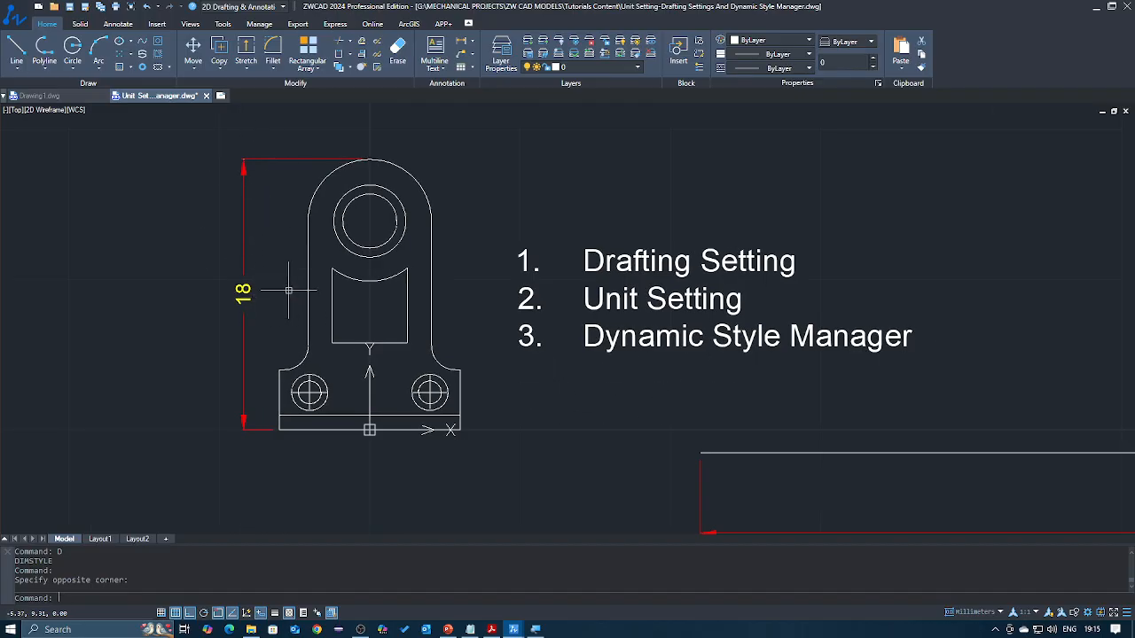
mouse_move(504, 346)
middle_mouse_down()
mouse_move(495, 296)
mouse_move(451, 311)
middle_mouse_up()
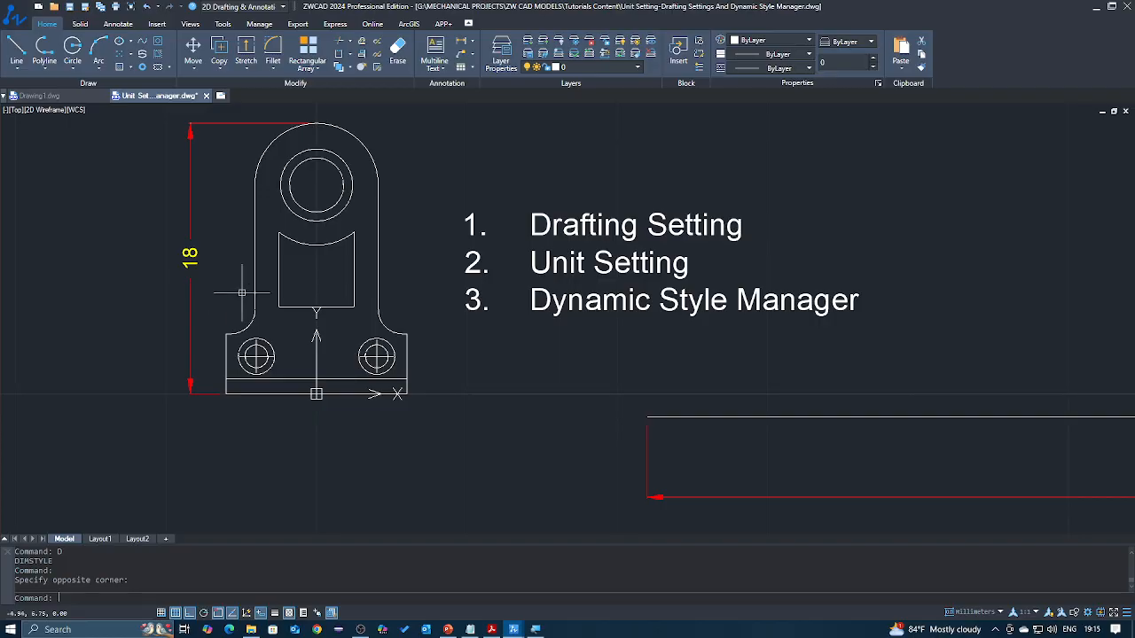
mouse_move(308, 316)
middle_mouse_down()
mouse_move(326, 336)
mouse_move(379, 349)
middle_mouse_up()
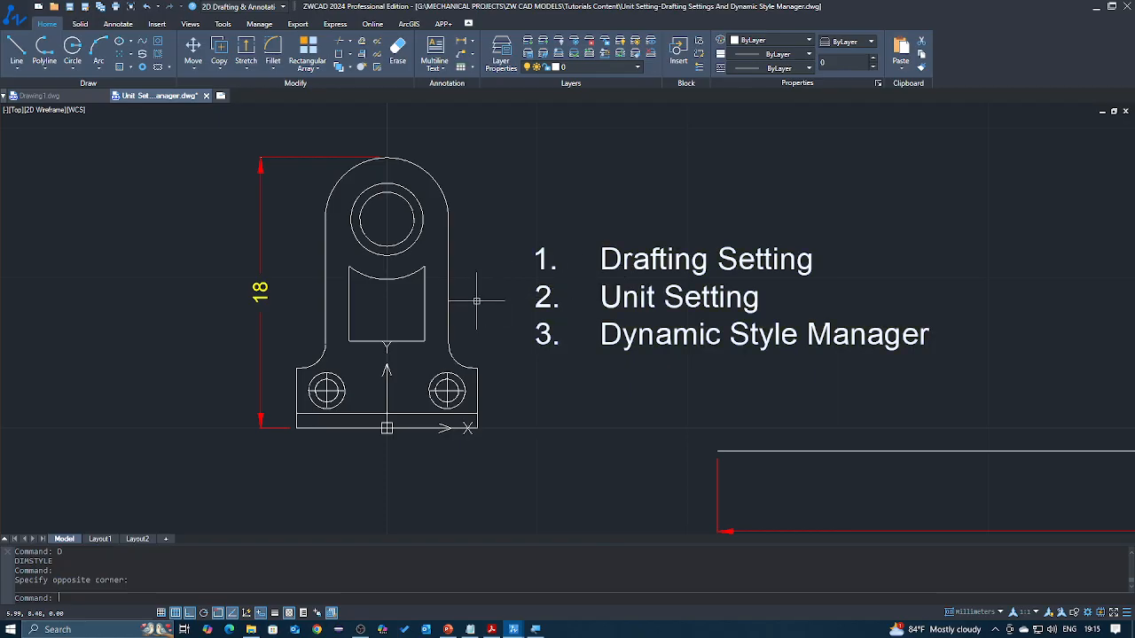
middle_click_drag(477, 297, 530, 296)
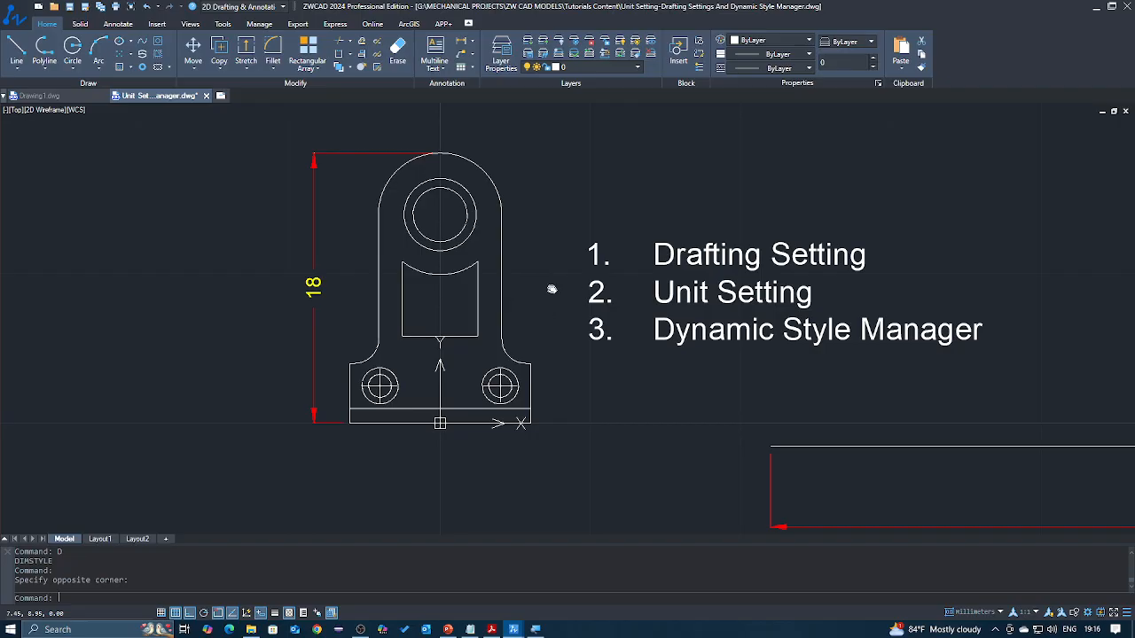
middle_click_drag(626, 276, 494, 347)
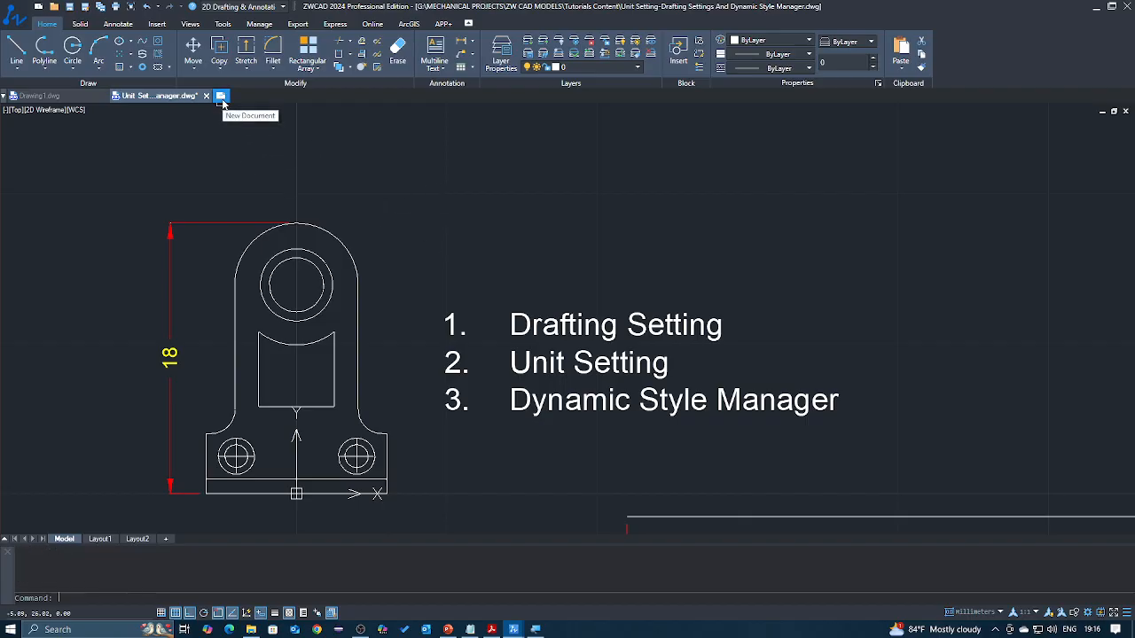
Start a new blank drawing and bring the origin into view
left_click(221, 96)
left_click(481, 245)
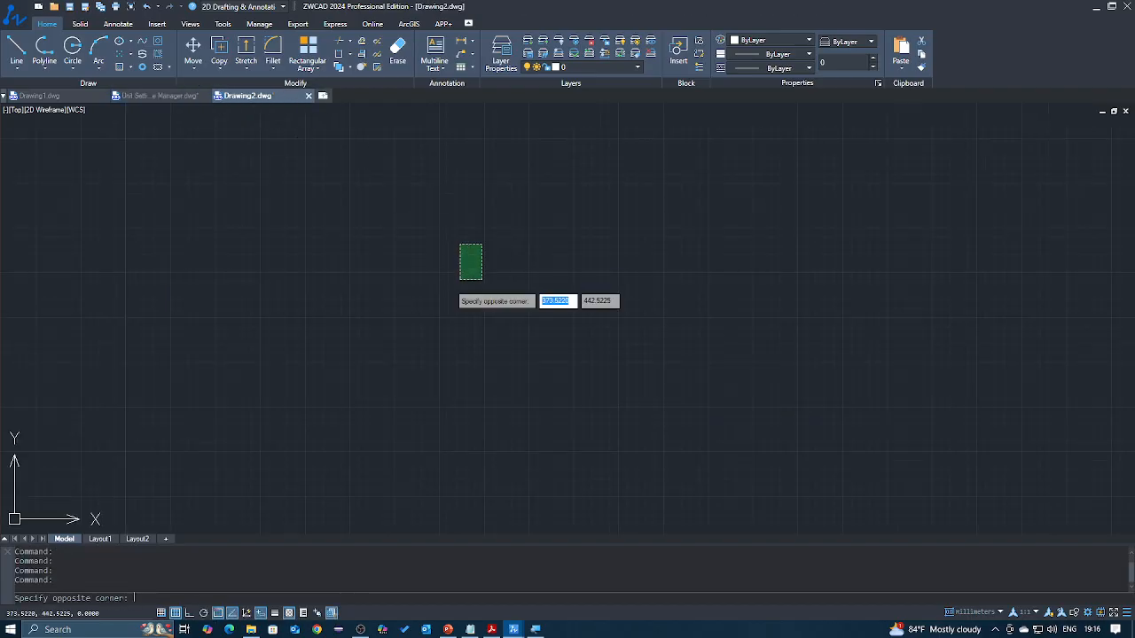
left_click(468, 298)
scroll(474, 305, "down", 2)
scroll(473, 305, "down", 4)
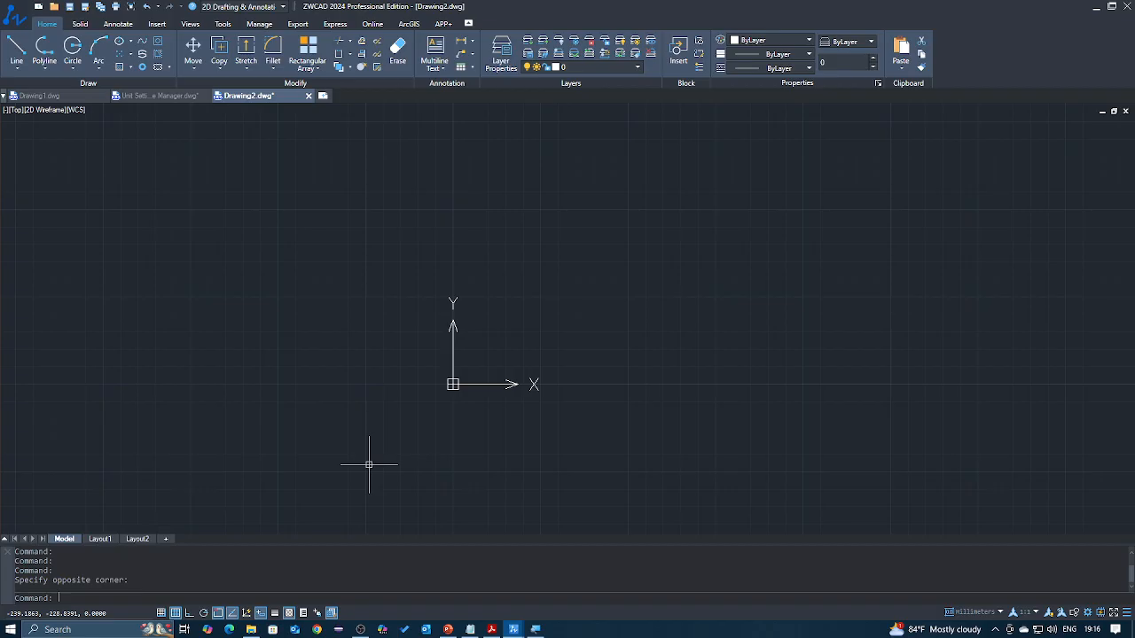
right_click(217, 612)
left_click(219, 517)
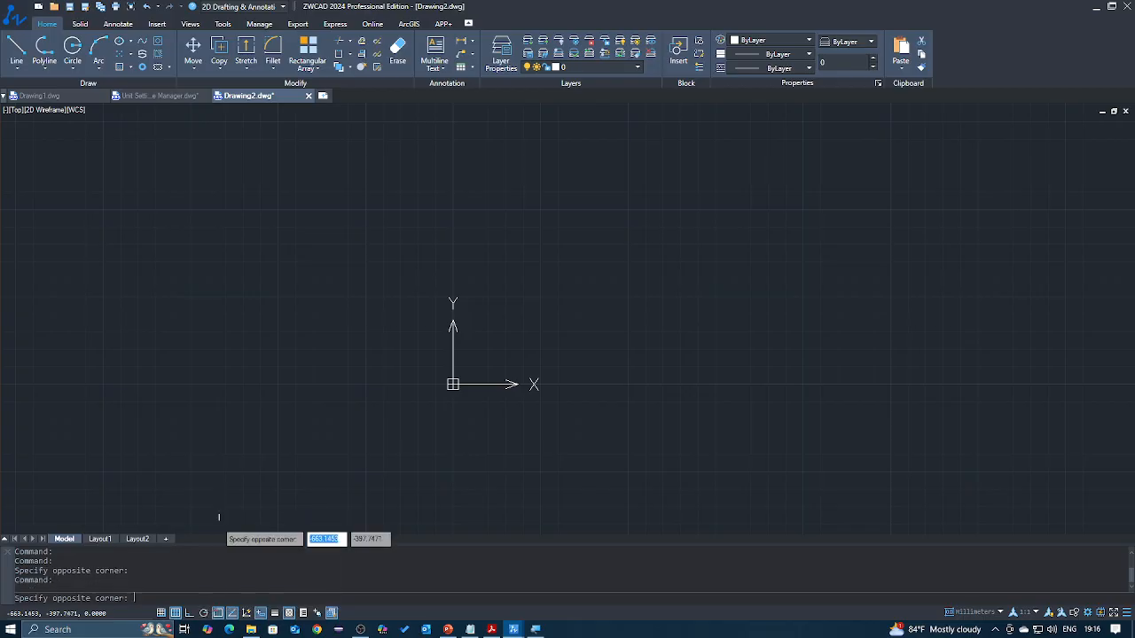
left_click(219, 518)
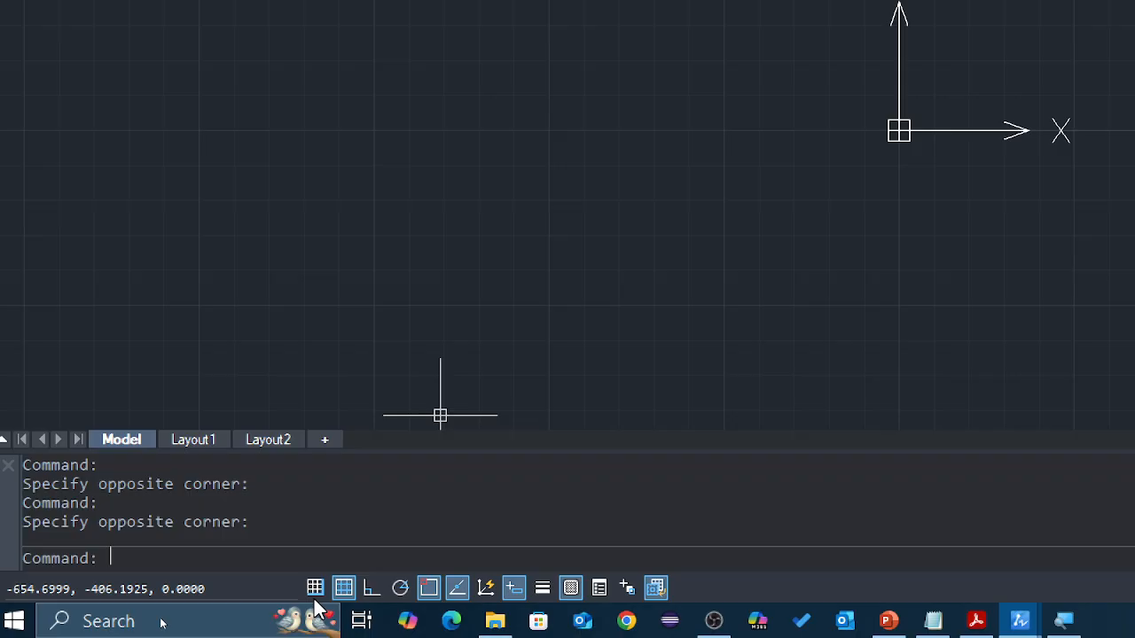
right_click(400, 590)
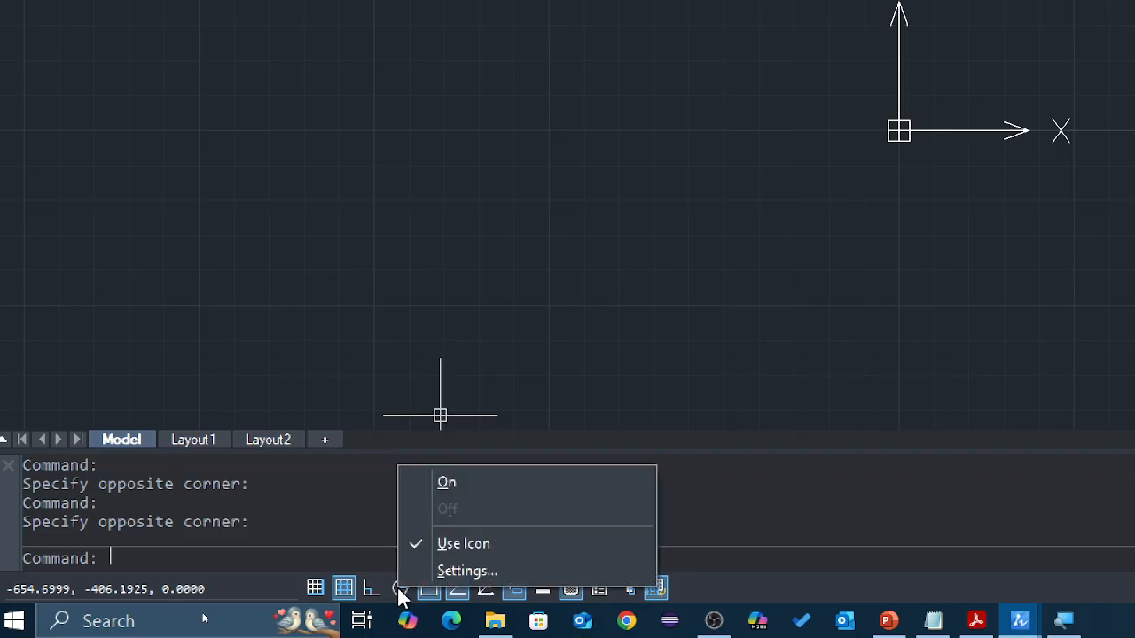
left_click(401, 592)
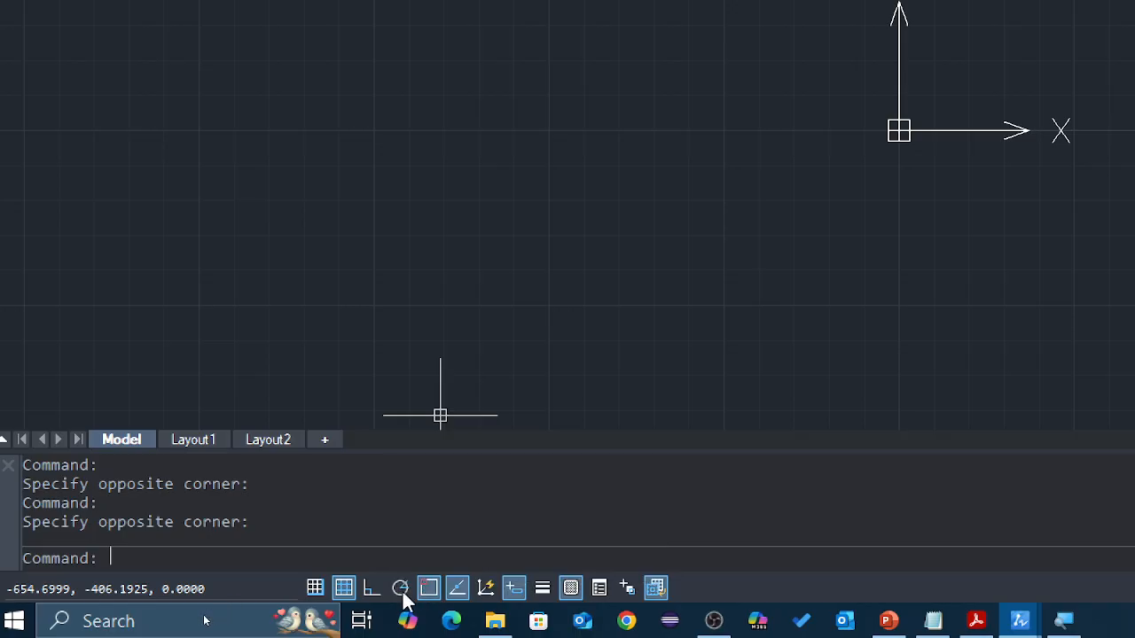
Open the object snap settings of the new drawing in Drafting Settings
right_click(405, 592)
left_click(461, 572)
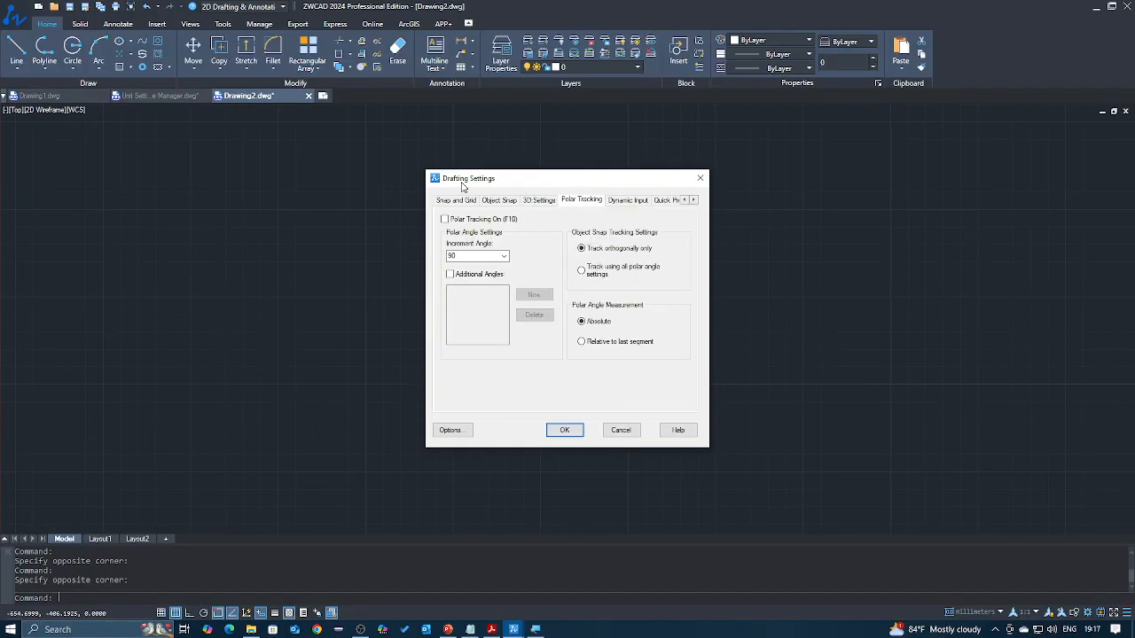
left_click_drag(498, 179, 447, 210)
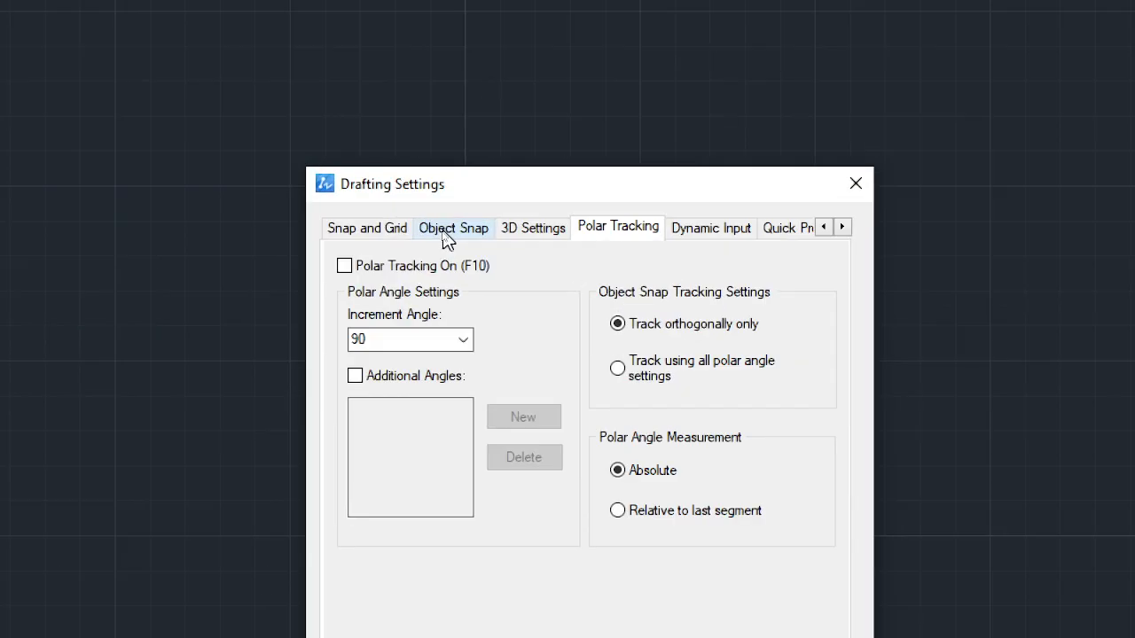
left_click(444, 232)
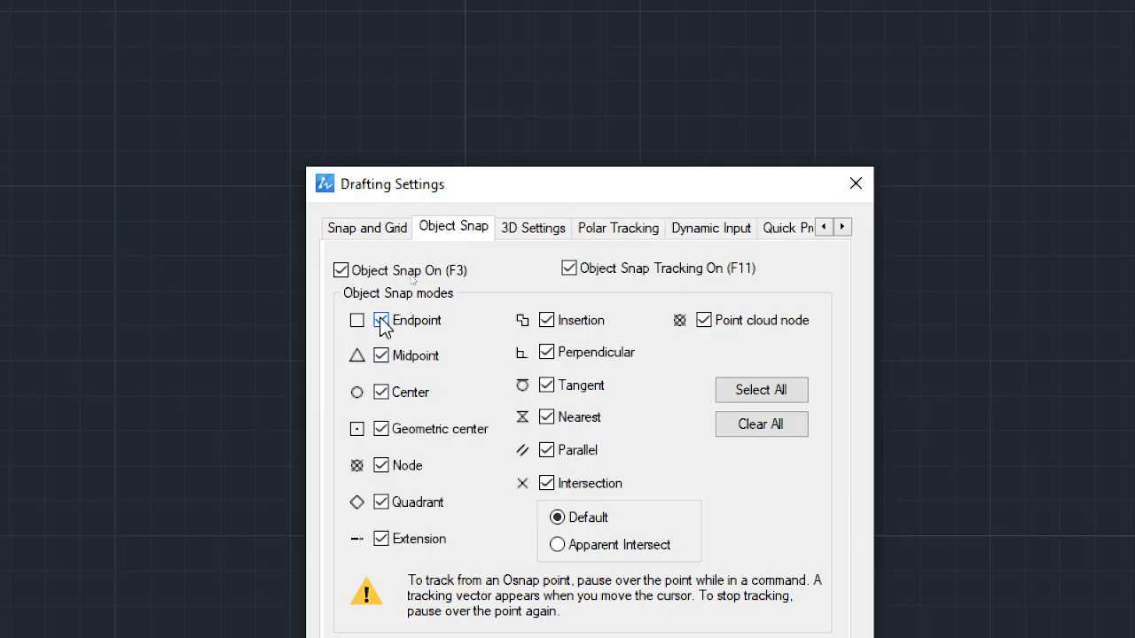
Clear all object snap modes, keeping only Endpoint, Tangent, Insertion and Geometric center enabled
left_click(771, 427)
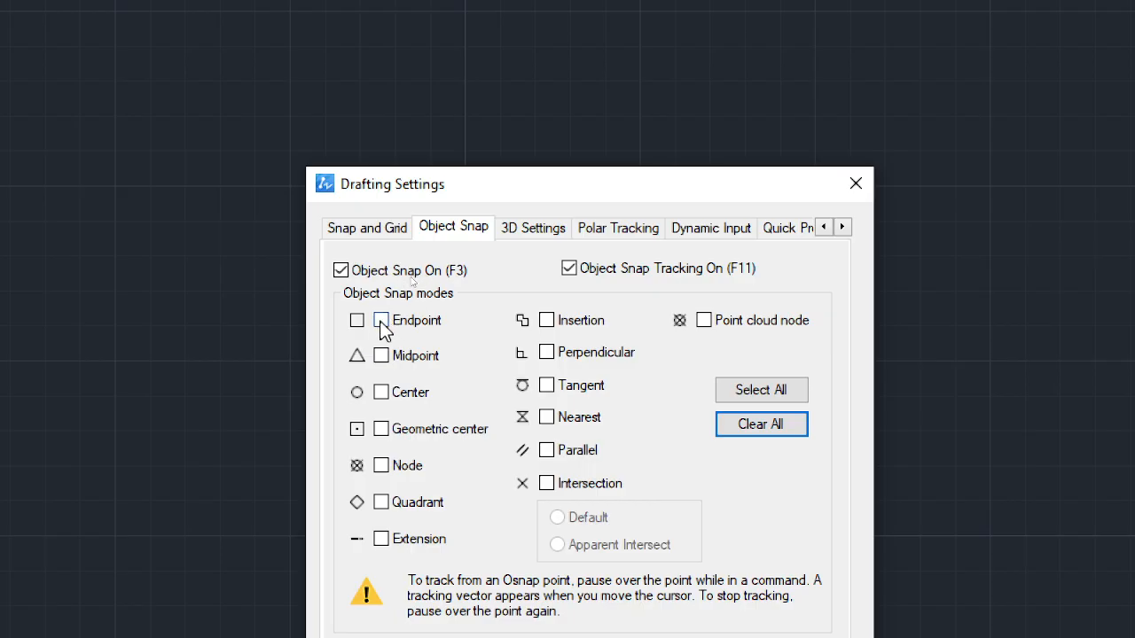
left_click(382, 320)
left_click(547, 387)
left_click(546, 320)
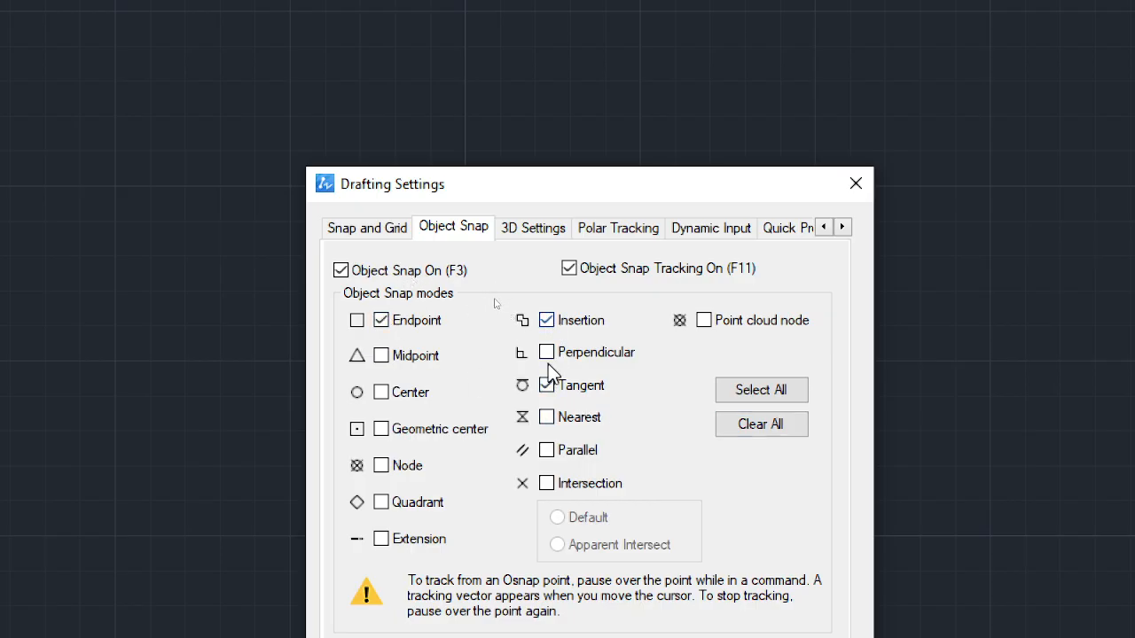
left_click(382, 429)
Enable every object snap mode and apply the drafting settings
left_click(755, 397)
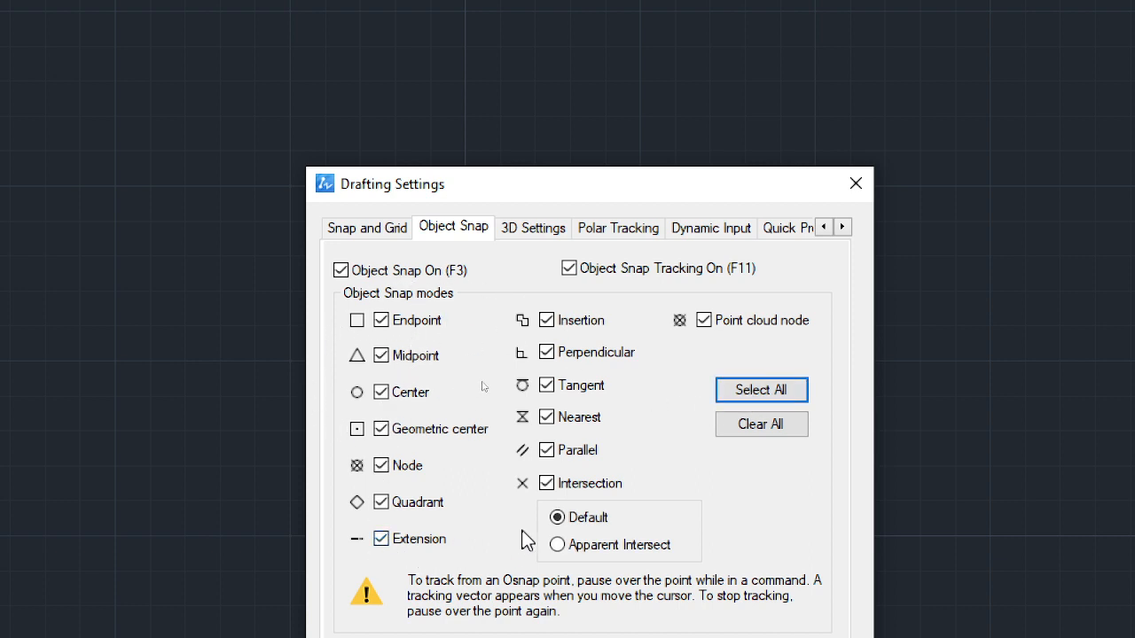
left_click(412, 320)
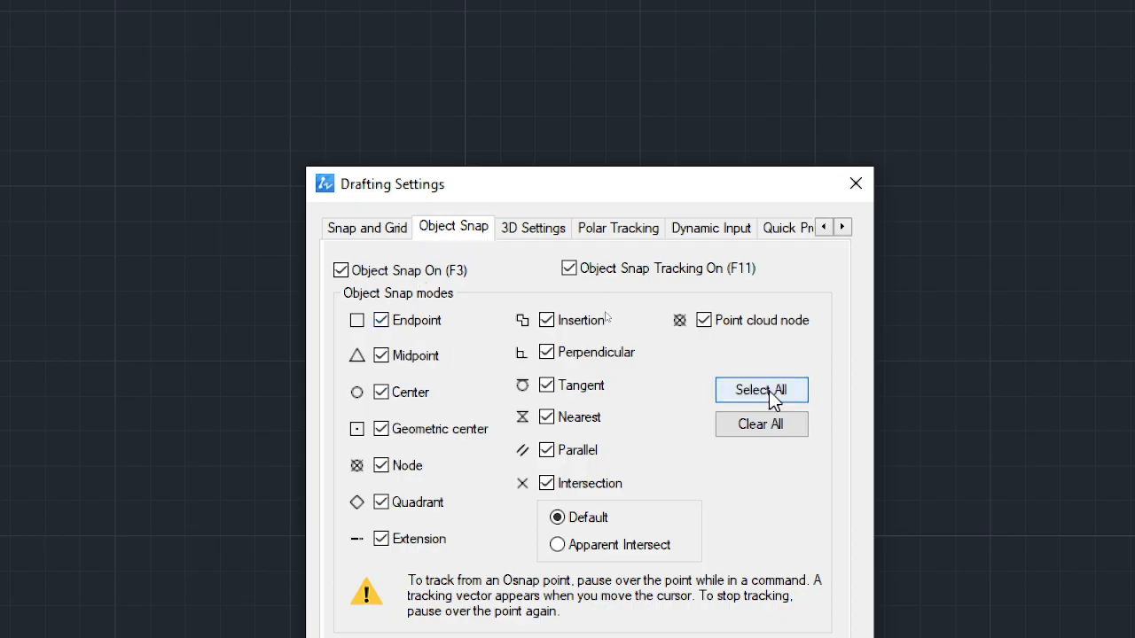
left_click(609, 535)
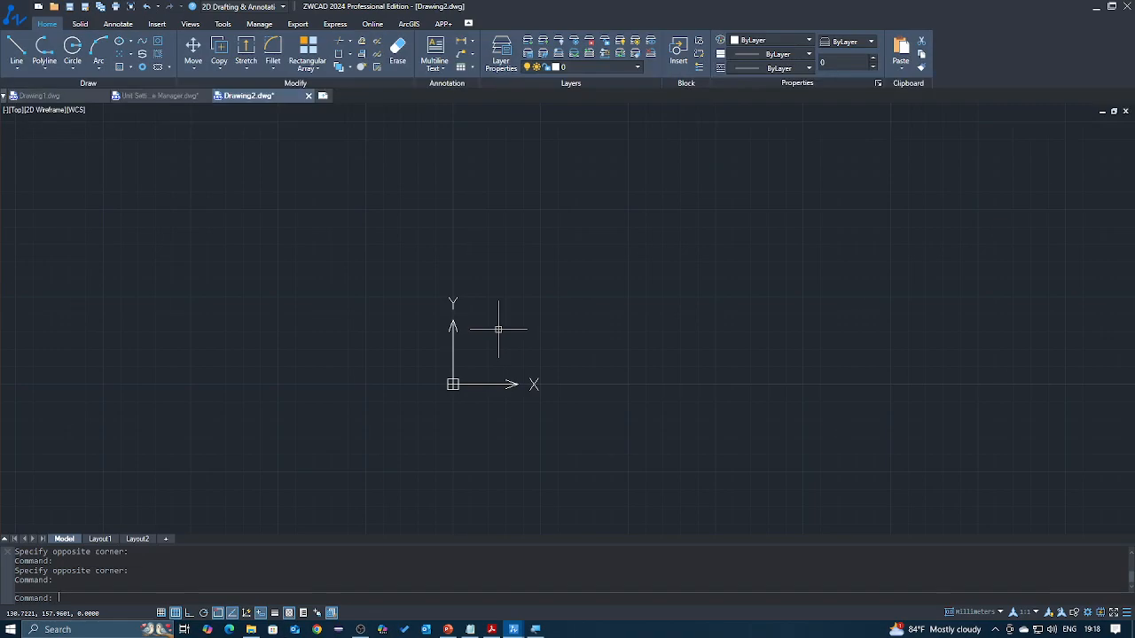
Switch to the Unit Setting-Drafting Settings And Dynamic Style Manager drawing and erase the long horizontal line with its dimension
left_click(148, 96)
scroll(456, 245, "down", 3)
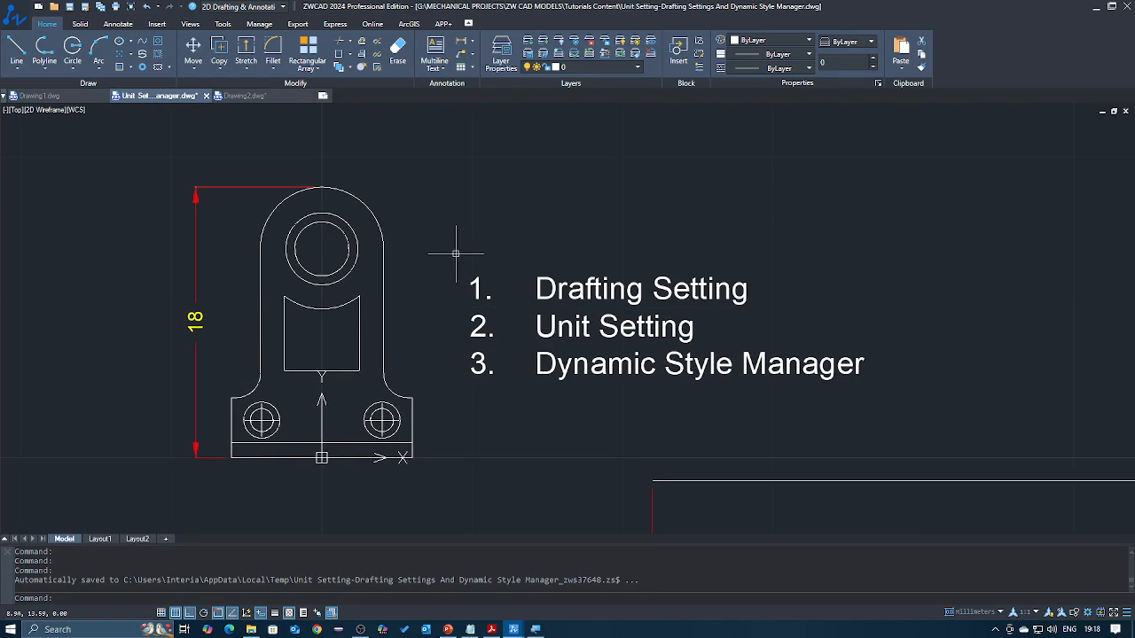
scroll(554, 363, "down", 2)
left_click(881, 442)
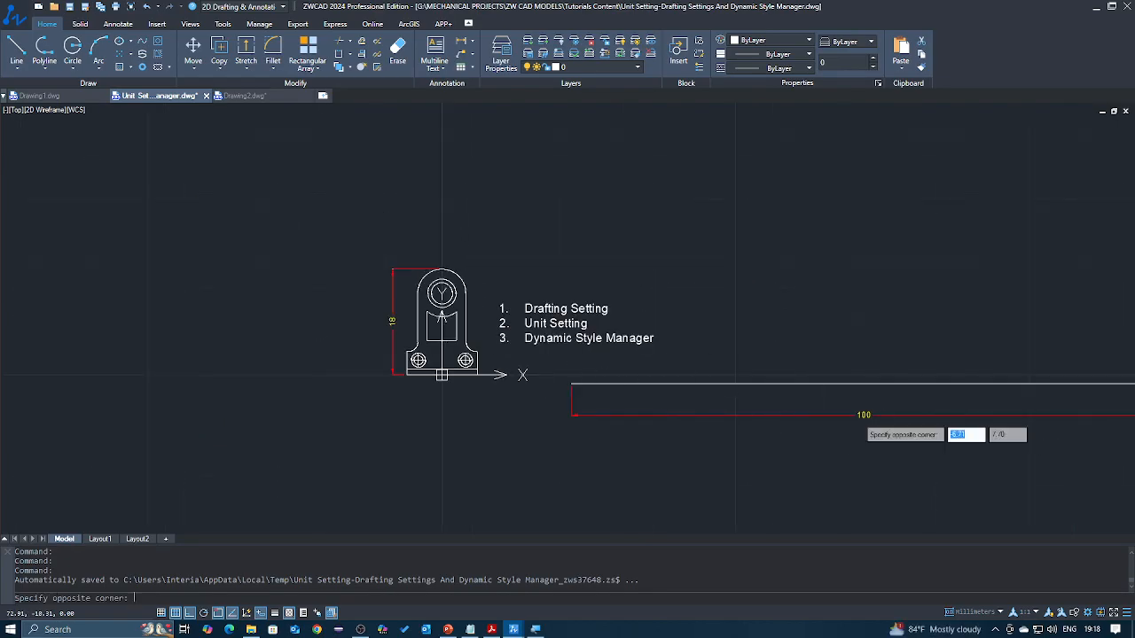
left_click(843, 370)
key("Delete")
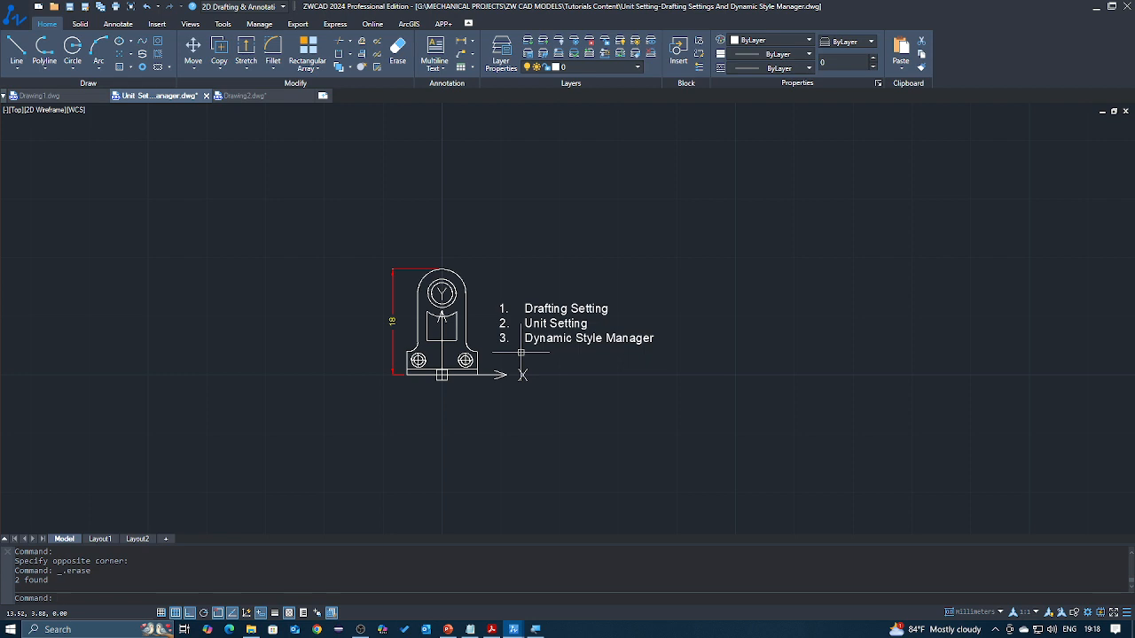
scroll(524, 357, "up", 3)
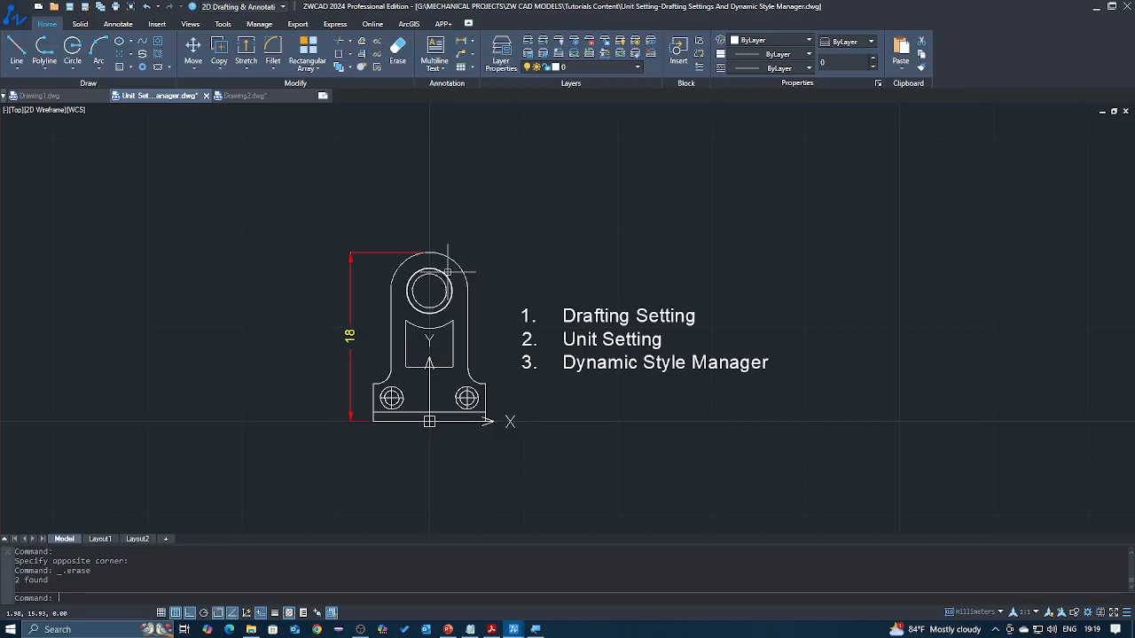
middle_click_drag(420, 267, 458, 269)
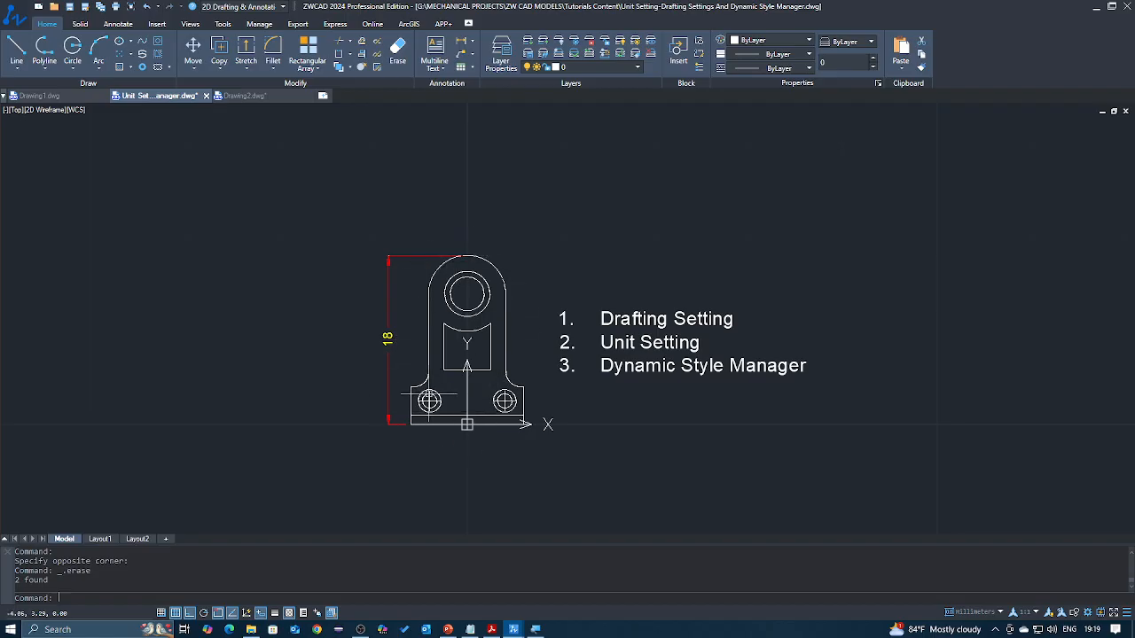
left_click(403, 236)
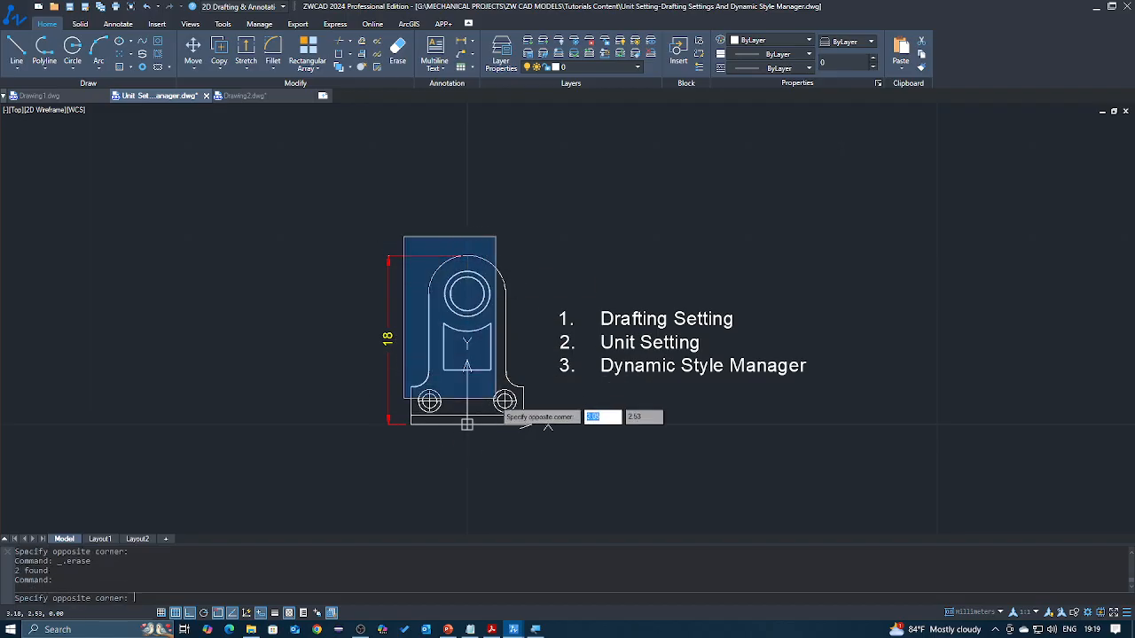
left_click(537, 456)
key("Escape")
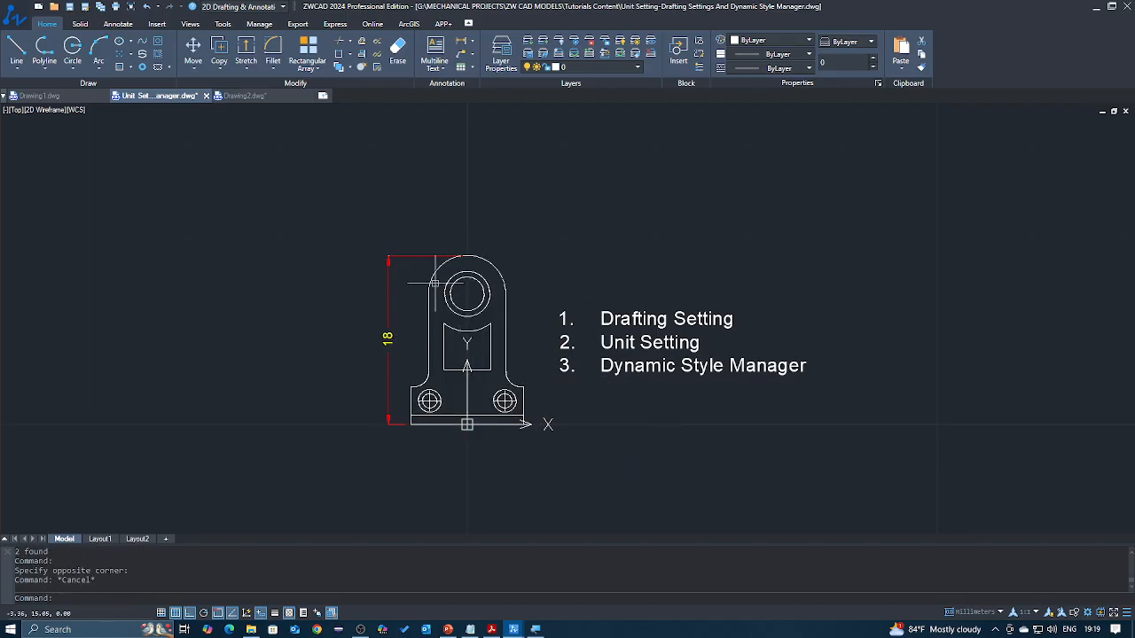
Add a radius dimension to the bracket's outer top arc, placing its text outside the arc at the upper right
type("d")
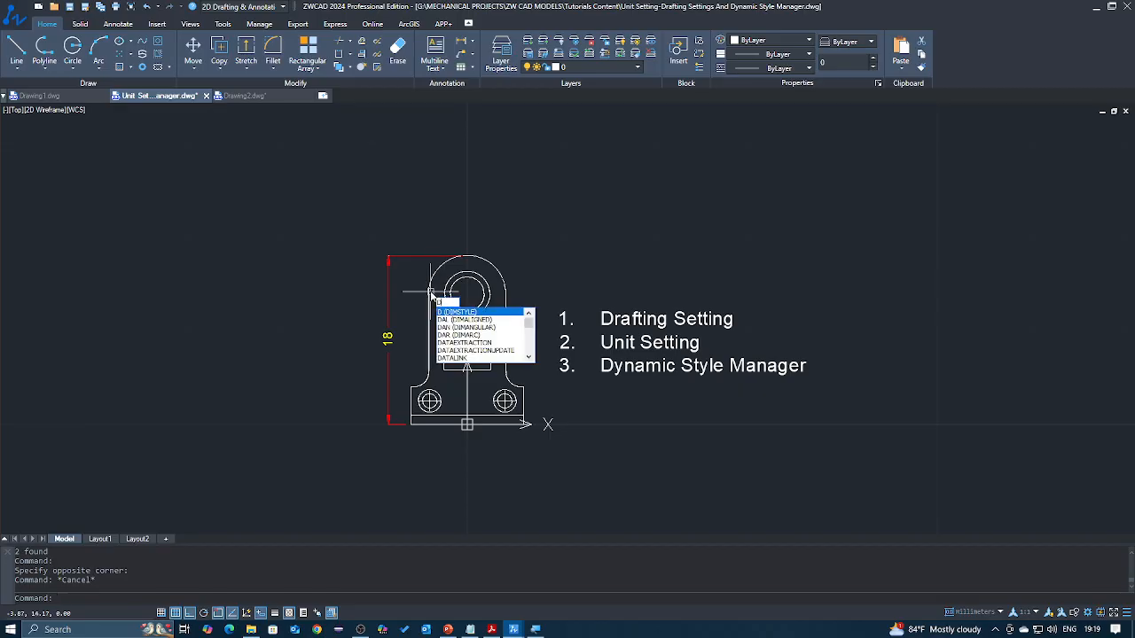
type("im")
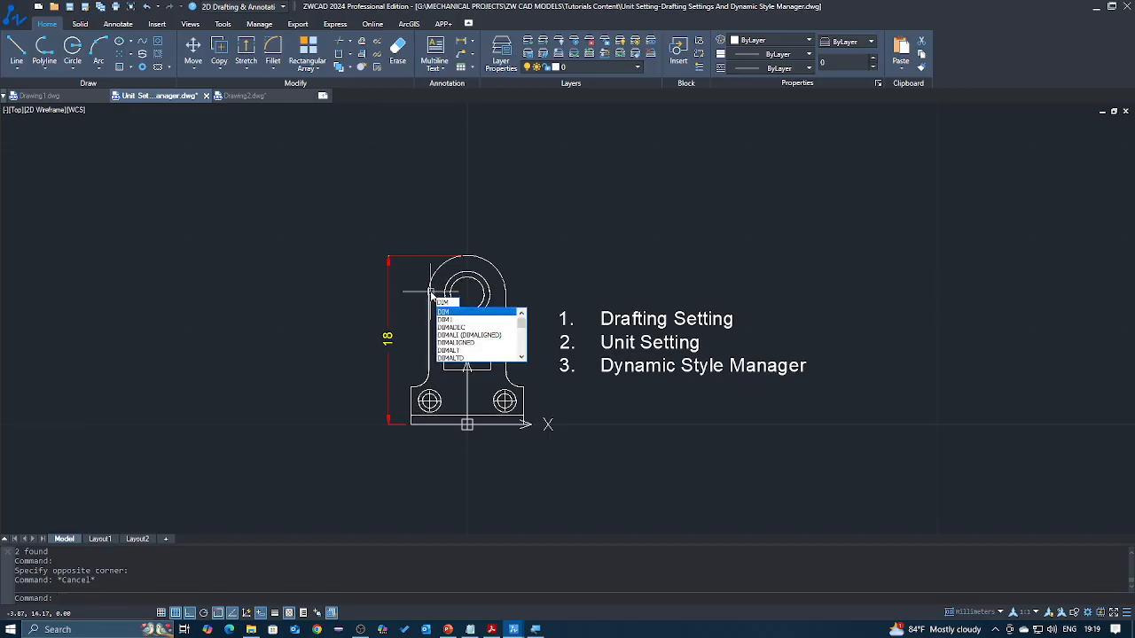
type("r")
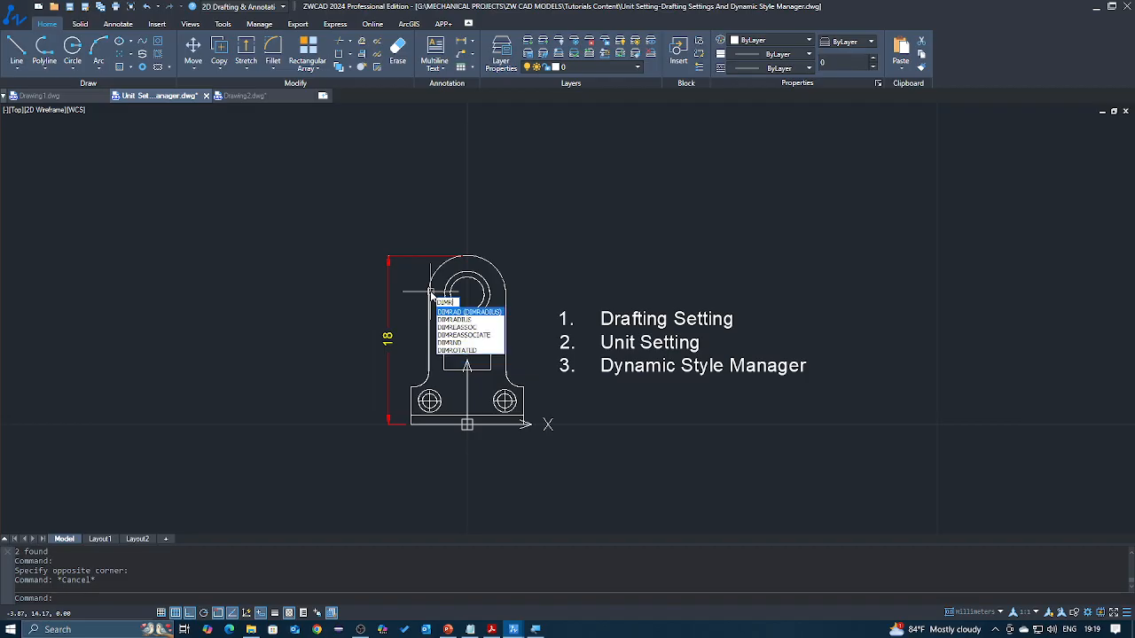
key("Return")
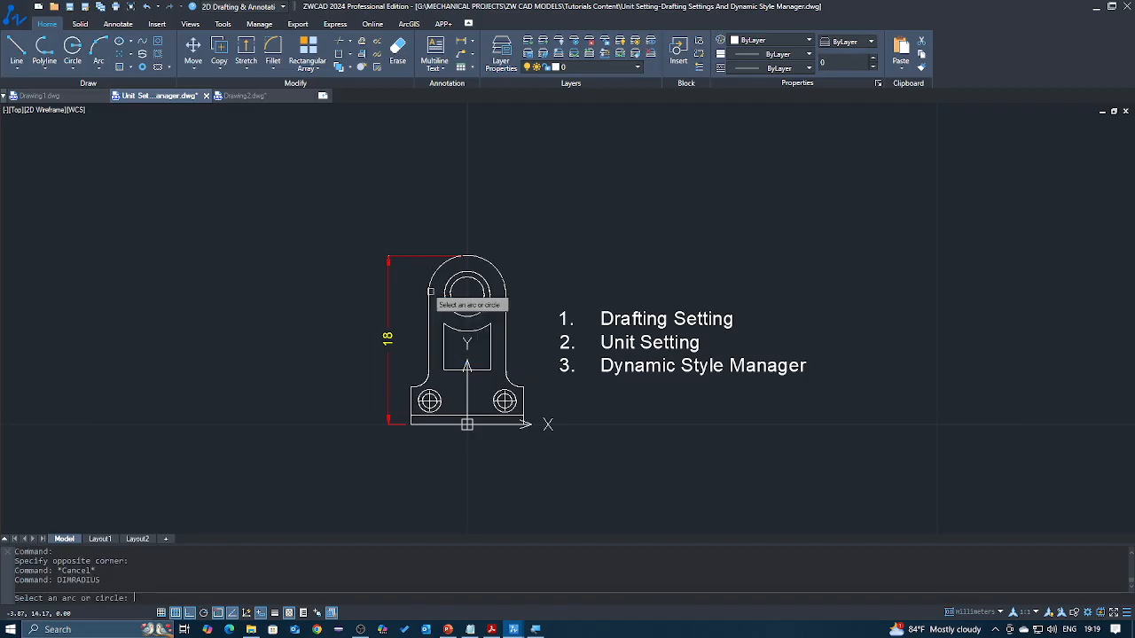
left_click(493, 262)
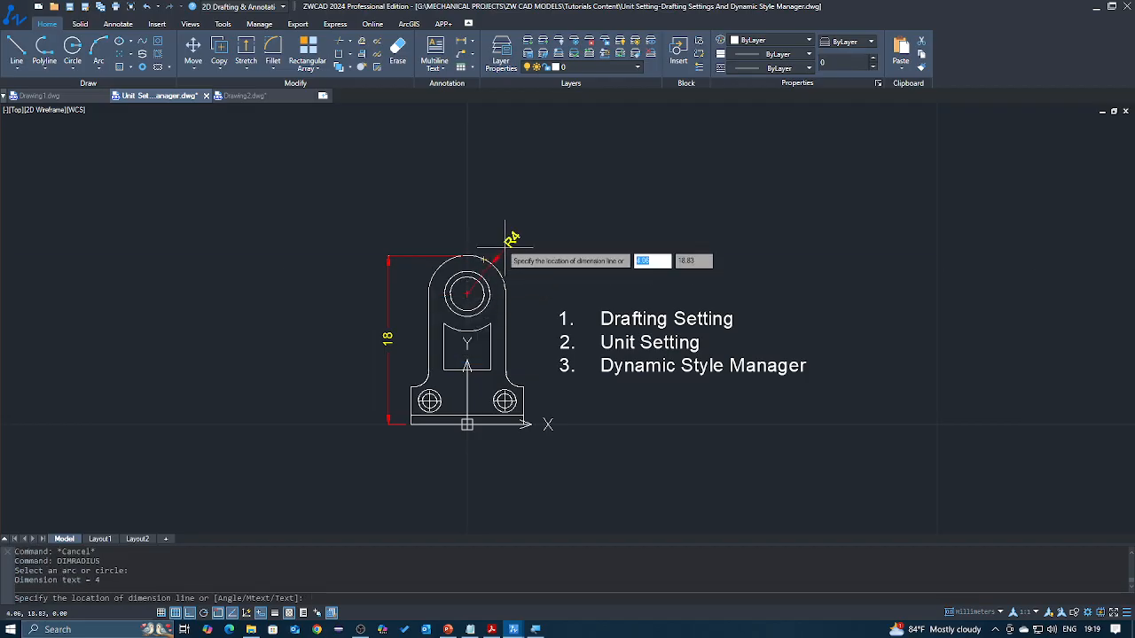
left_click(509, 246)
Add a linear dimension across the full width of the bracket's base, placed just below the bottom edge
type("DLI")
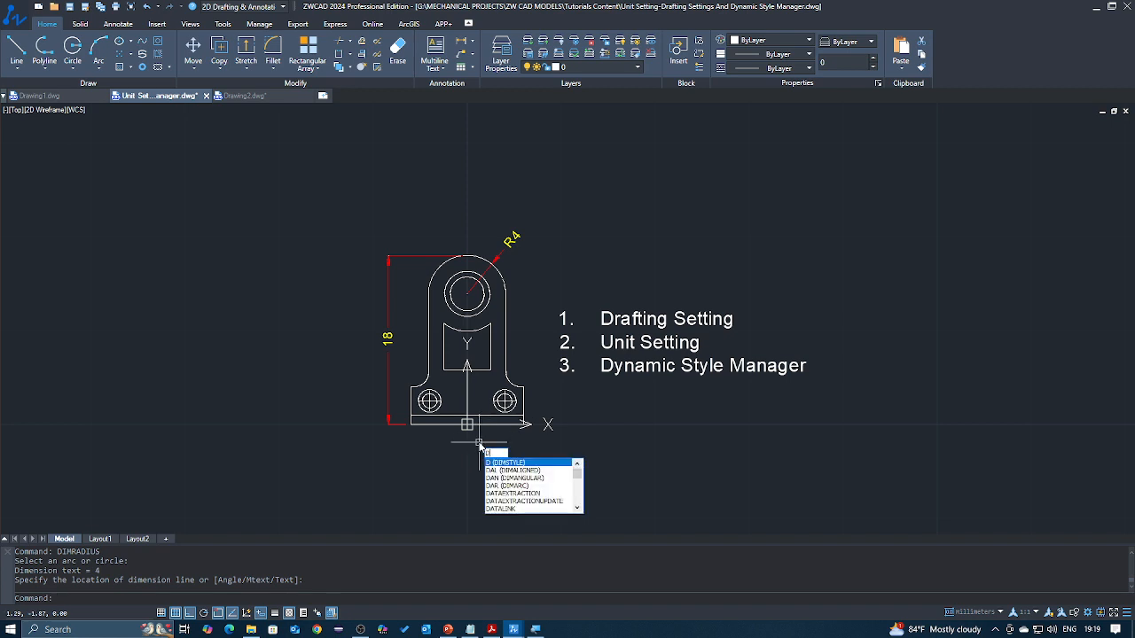
key("Return")
scroll(425, 431, "up", 2)
left_click(403, 420)
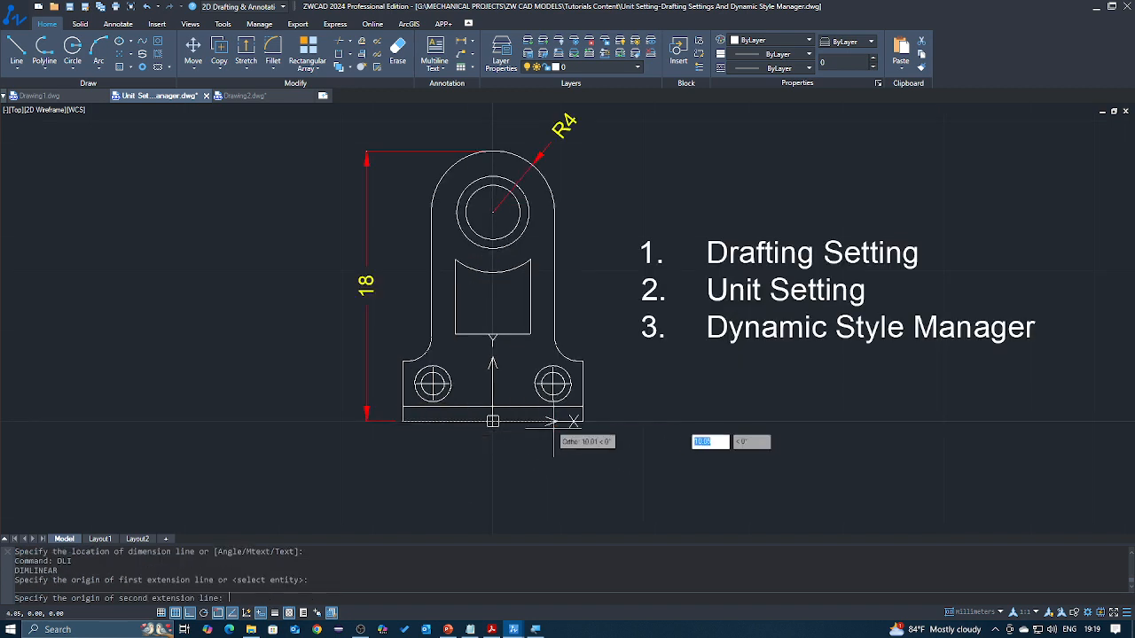
left_click(583, 420)
left_click(527, 461)
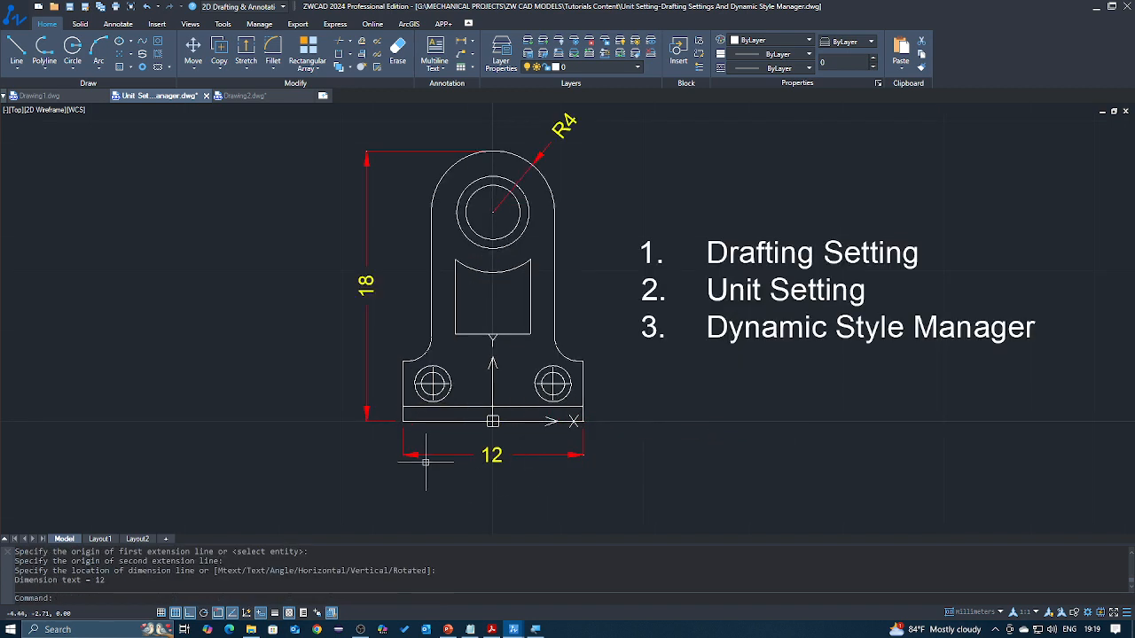
Add a vertical linear dimension for the thickness of the base strip, between the bracket's left edge and the overall height dimension
type("DLI")
key("Return")
scroll(404, 422, "up", 2)
left_click(403, 422)
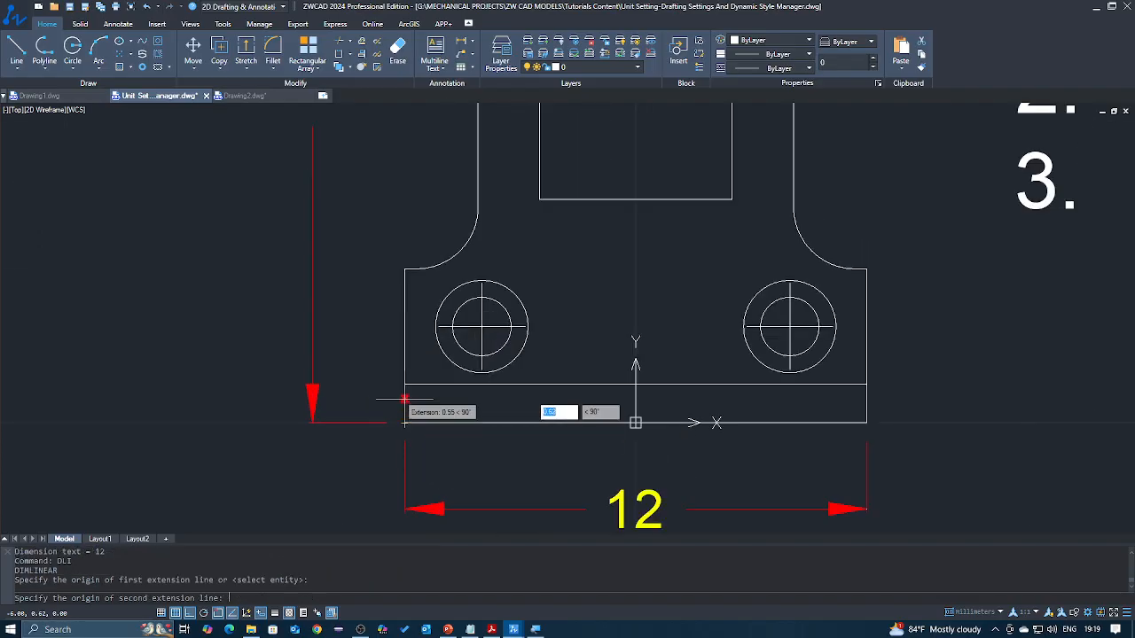
left_click(404, 384)
left_click(364, 387)
Move the base strip thickness dimension's text below its lower arrowhead
left_click(364, 388)
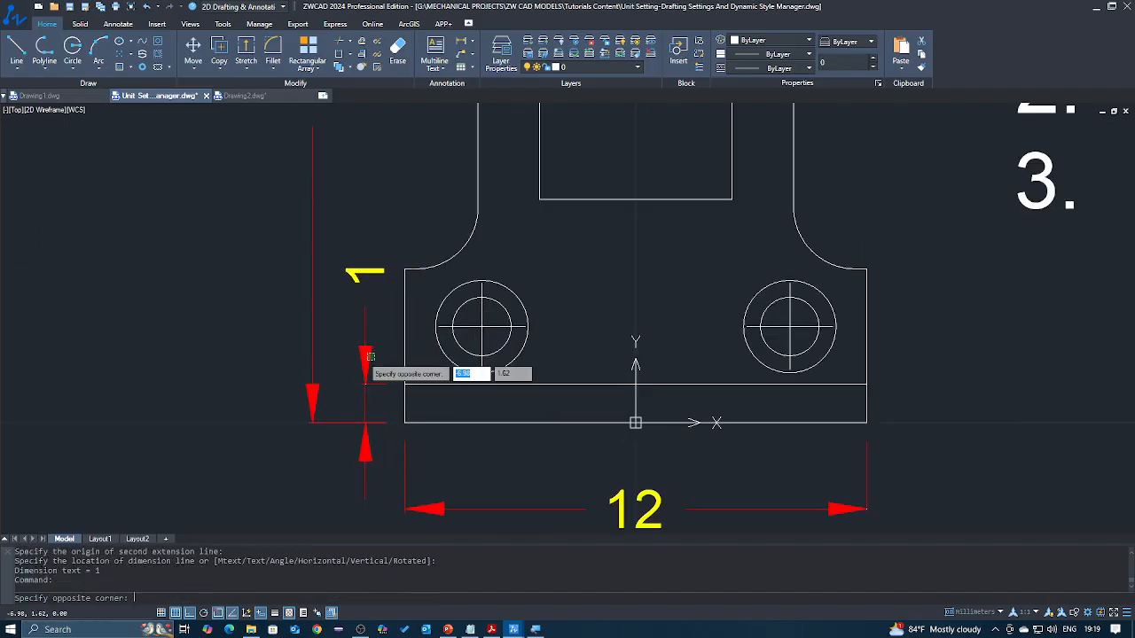
left_click(364, 299)
left_click(364, 276)
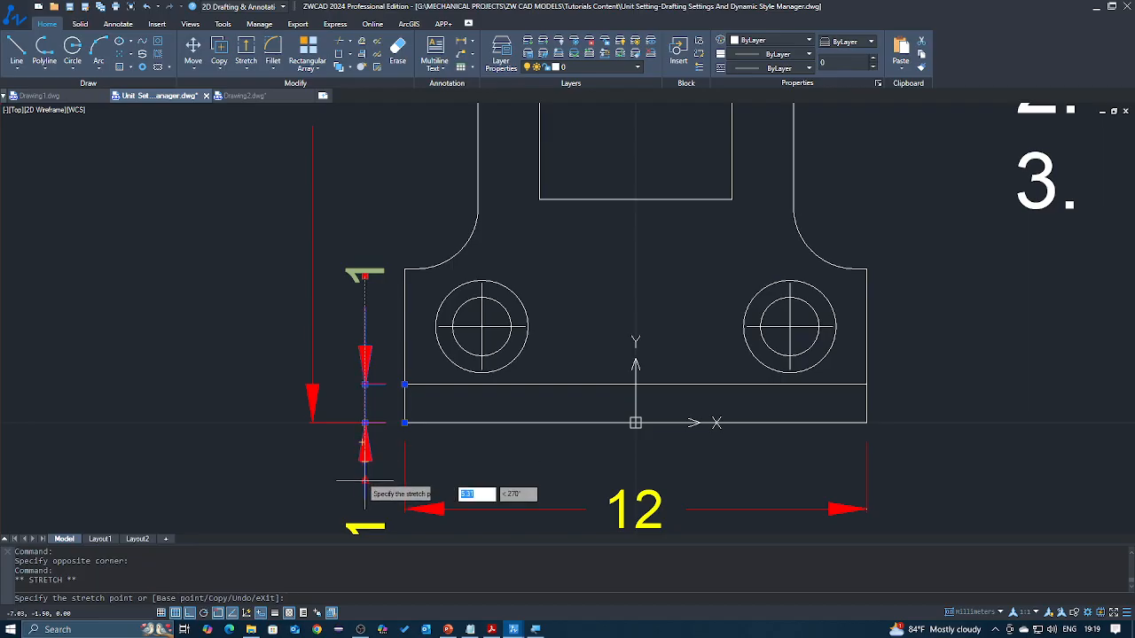
left_click(361, 525)
scroll(401, 443, "down", 1)
key("Escape")
Continue the base strip thickness dimension upward to the base's upper left corner and on to the top of the outer arc
type("DCO")
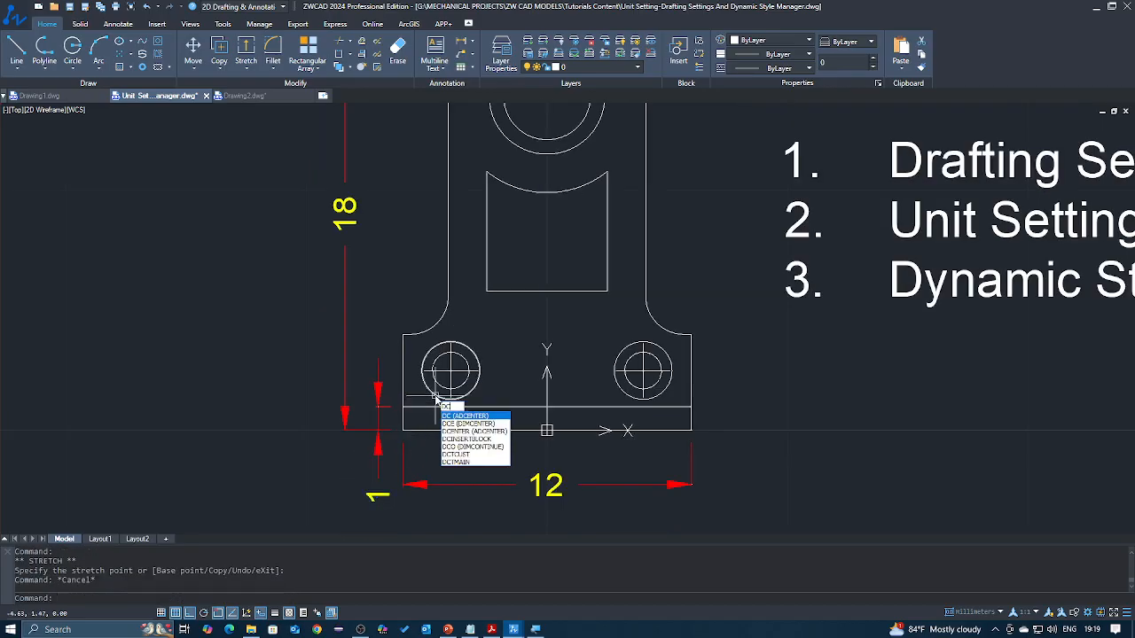
key("Return")
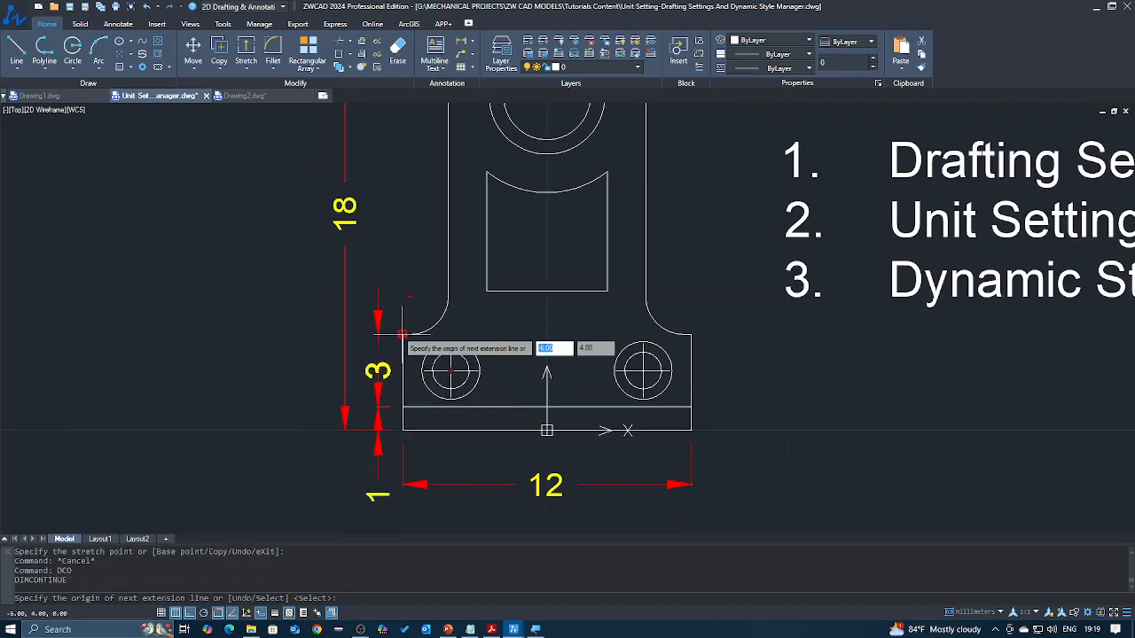
left_click(402, 334)
middle_click_drag(417, 247, 413, 439)
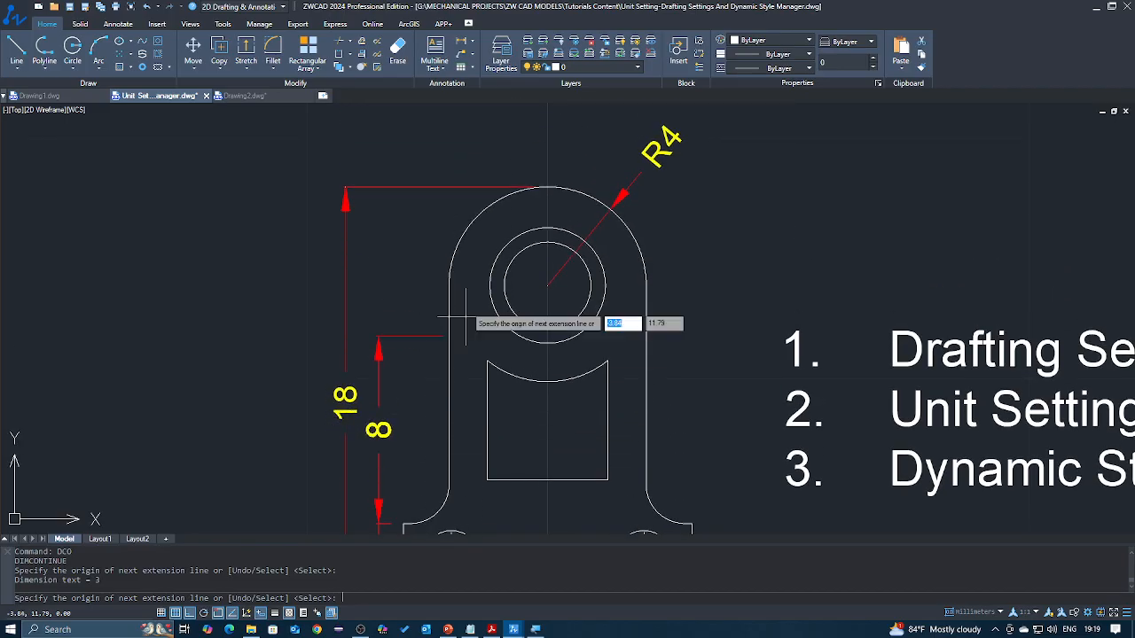
left_click(547, 186)
scroll(471, 260, "down", 2)
key("Return")
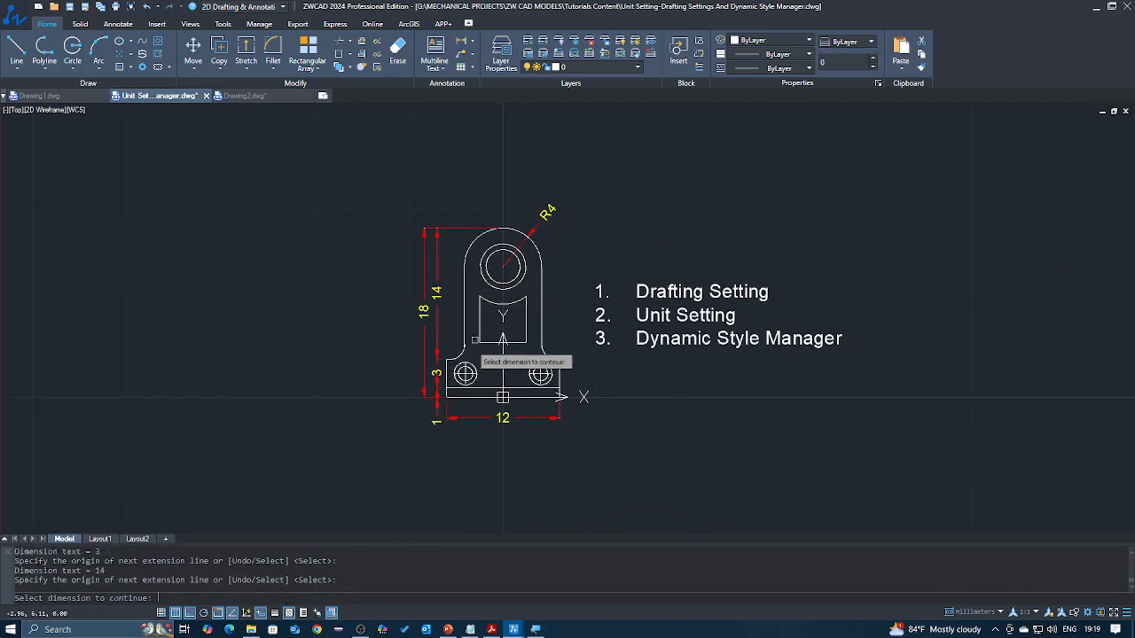
scroll(496, 328, "up", 3)
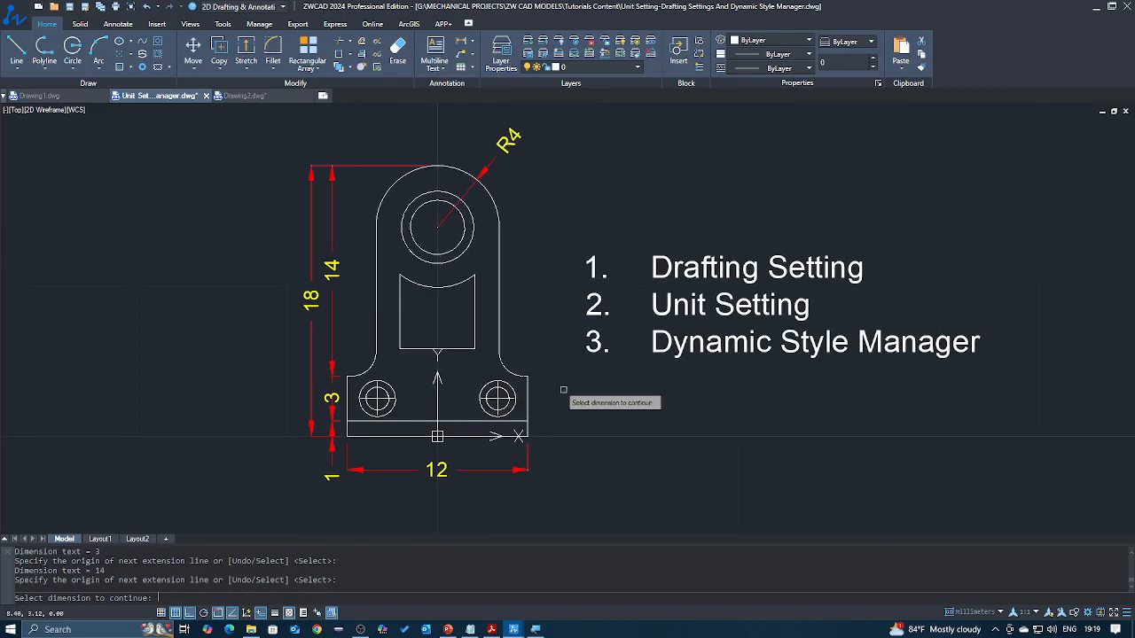
key("Escape")
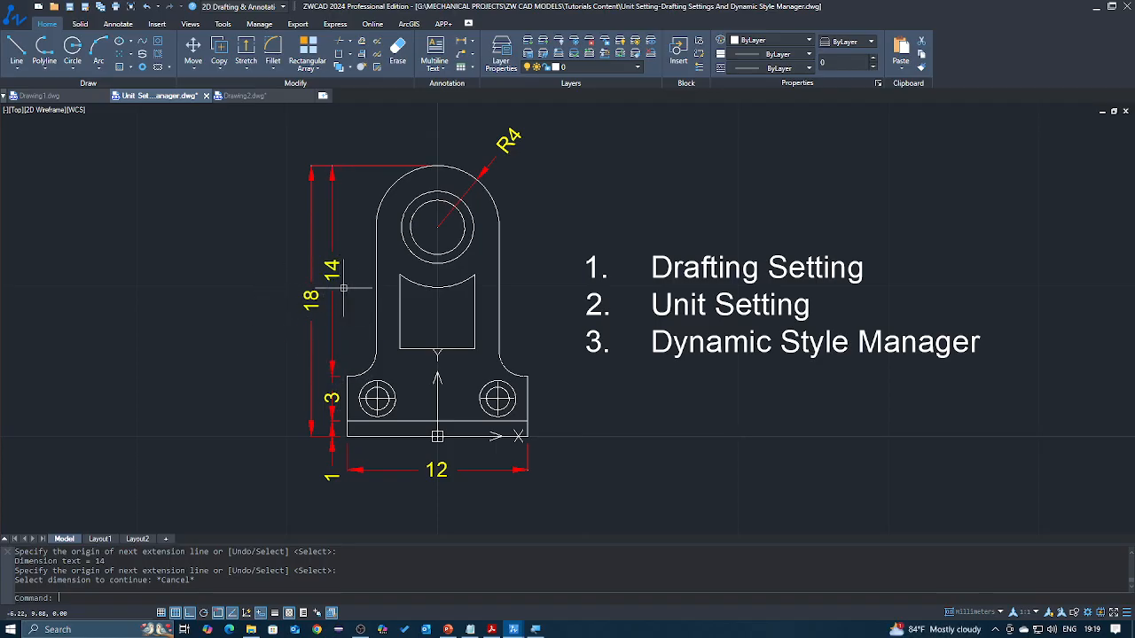
middle_click_drag(348, 321, 361, 292)
type("d")
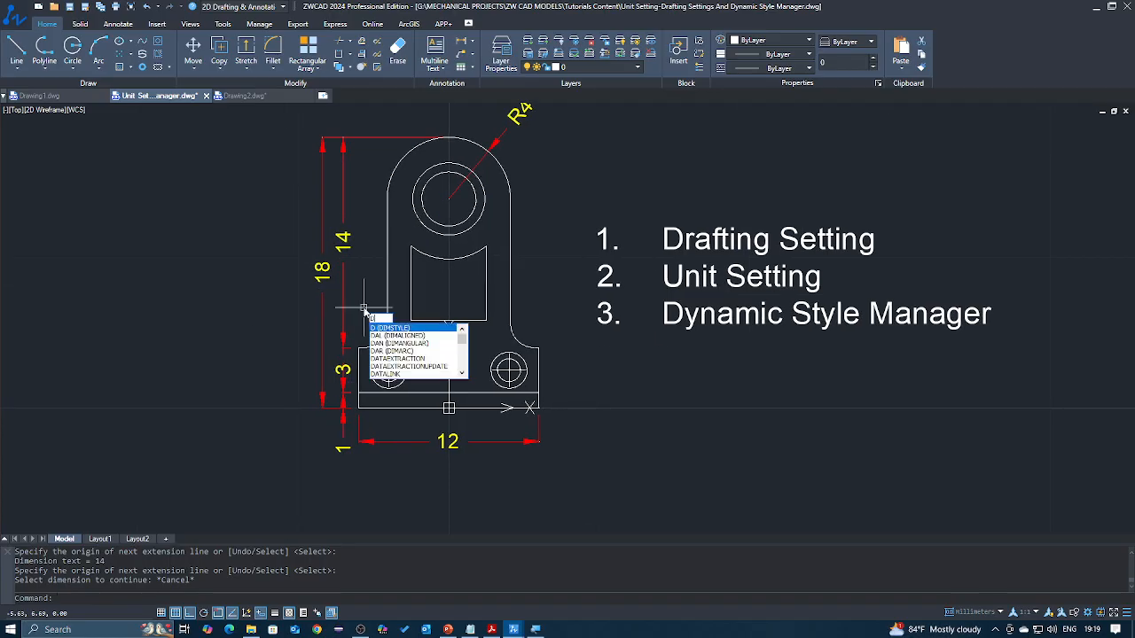
key("Return")
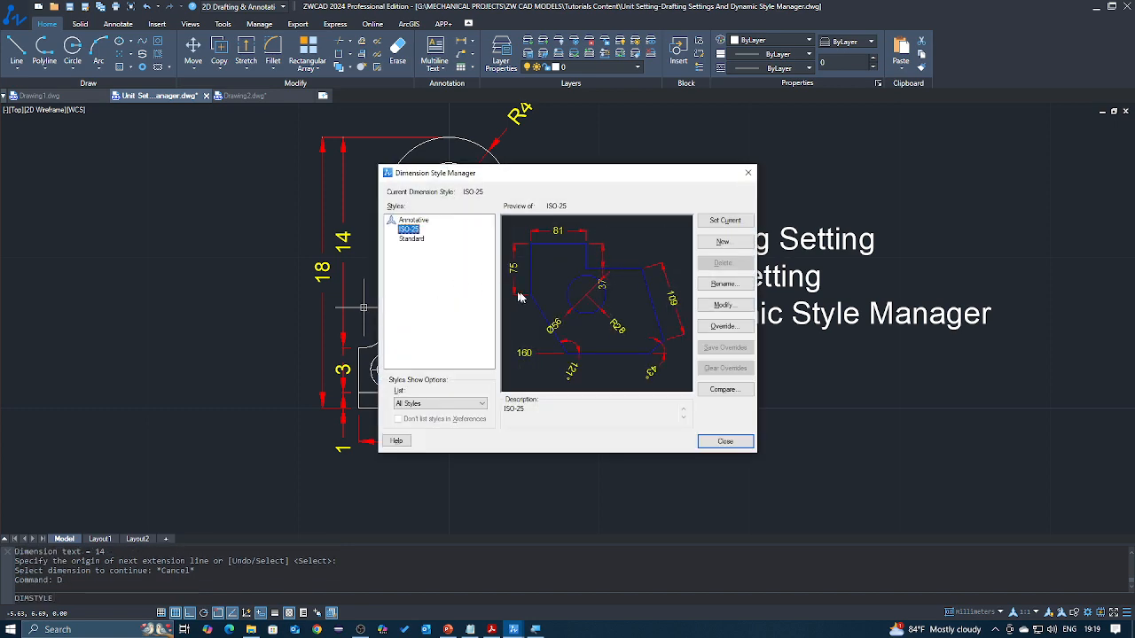
left_click(731, 305)
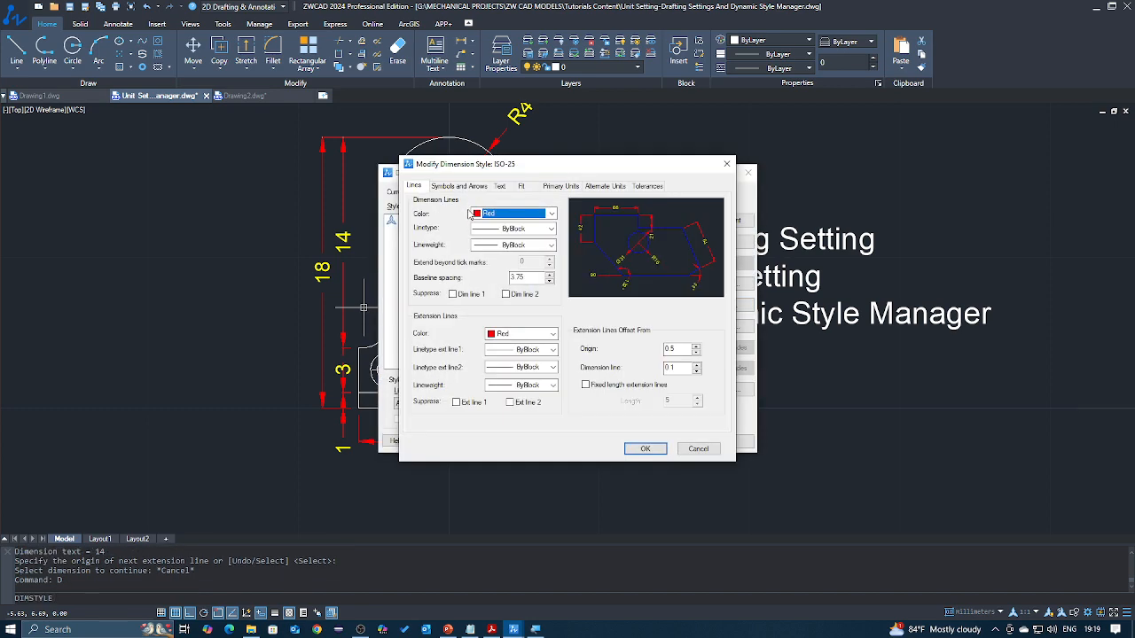
key("Escape")
key("Escape")
Modify the ISO-25 dimension style with a smaller arrow size and a text height of 0.5
type("d")
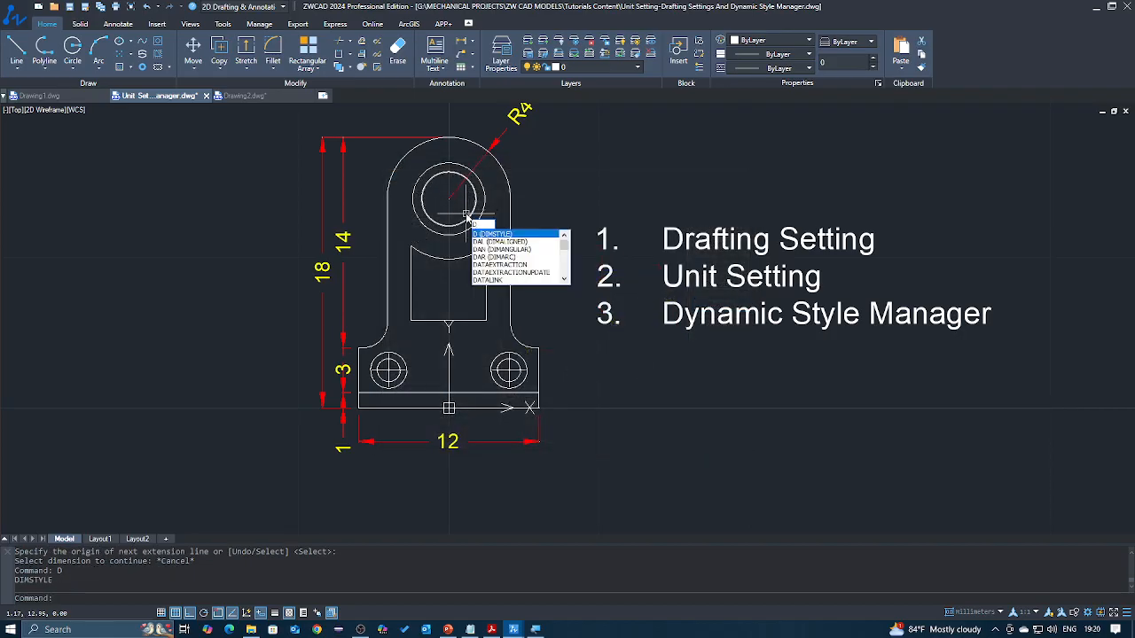
key("Return")
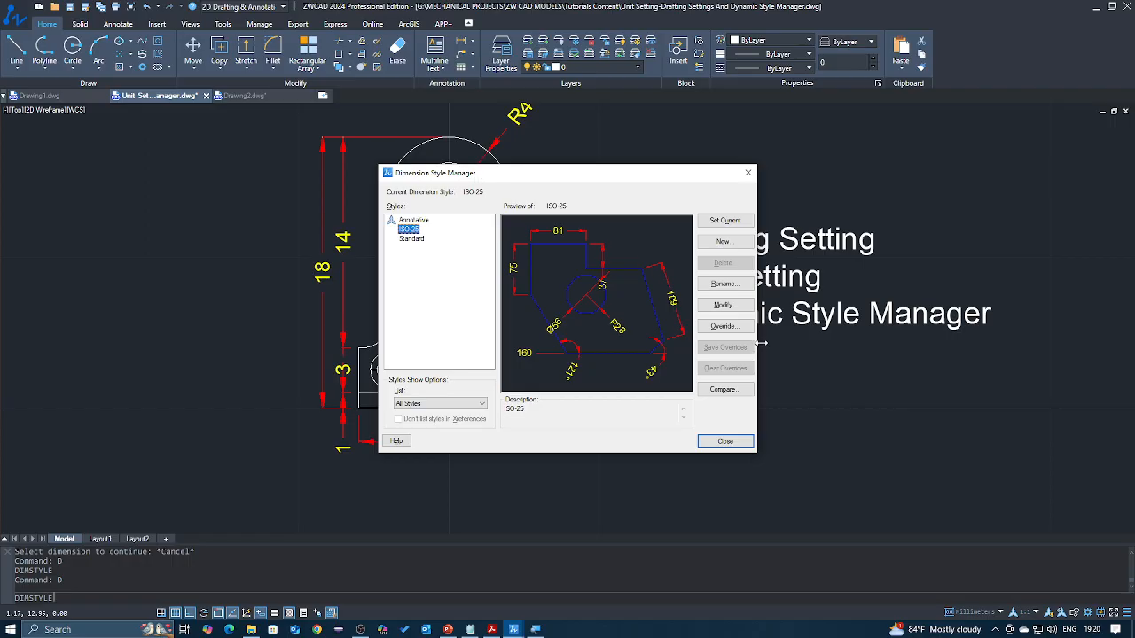
left_click(724, 308)
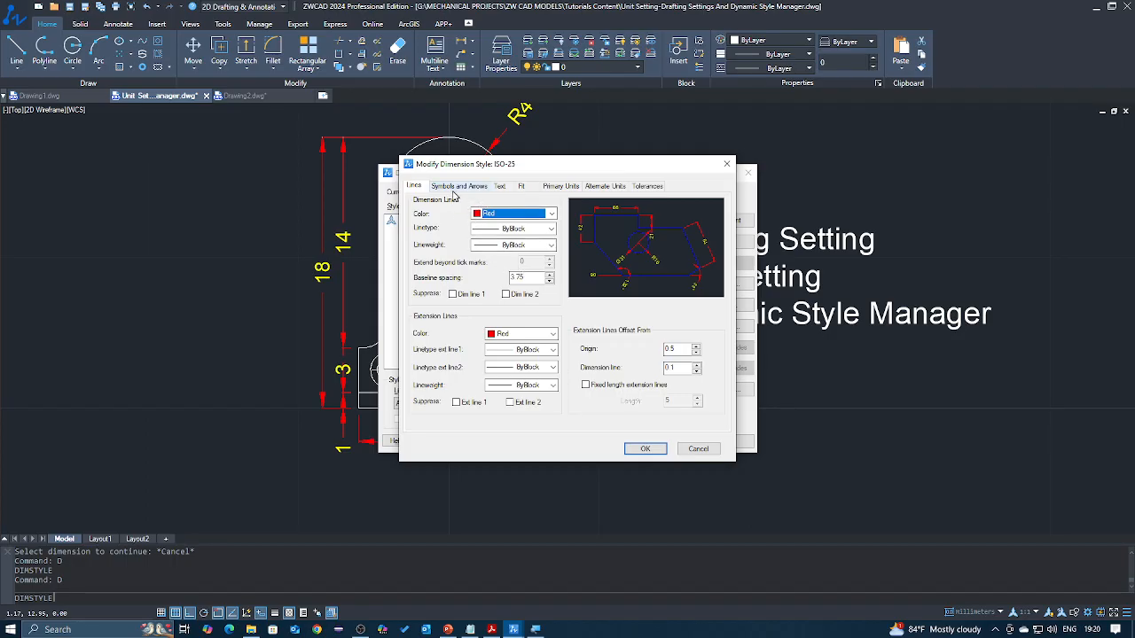
left_click(452, 186)
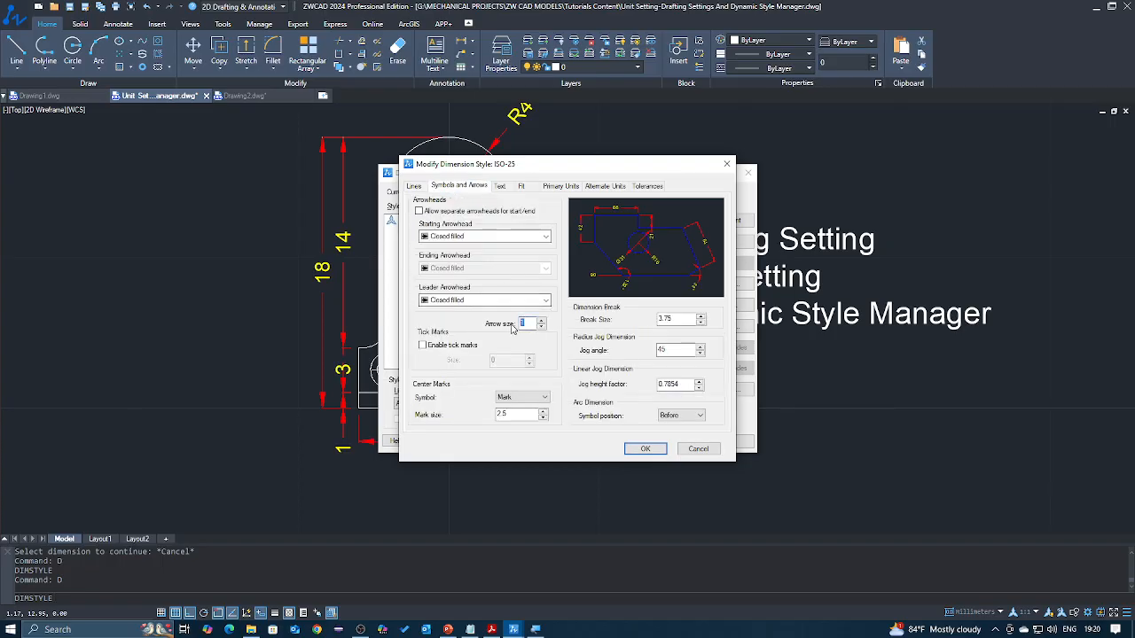
left_click(500, 186)
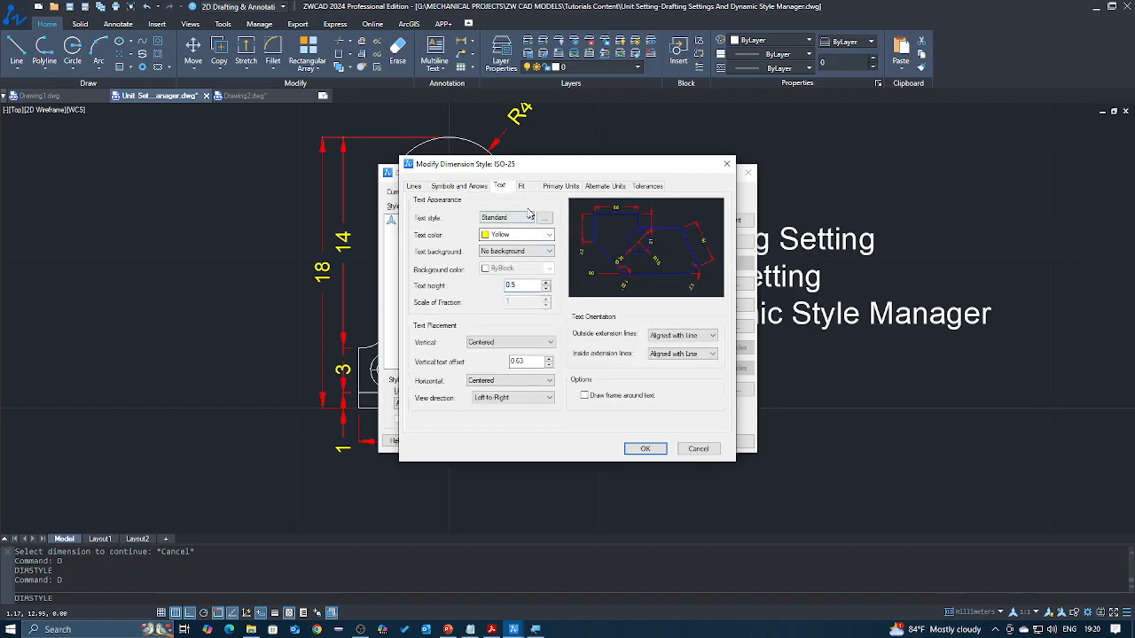
left_click(646, 449)
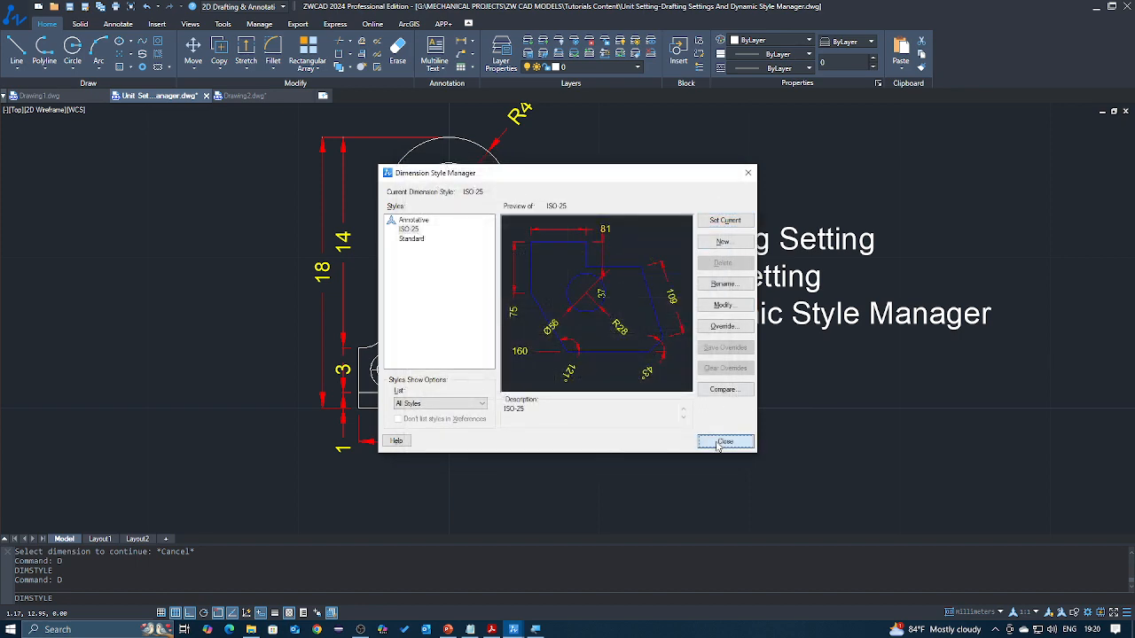
left_click(725, 441)
Move the displaced text of the 3 mm height dimension back to the middle of its own dimension line
scroll(370, 364, "up", 6)
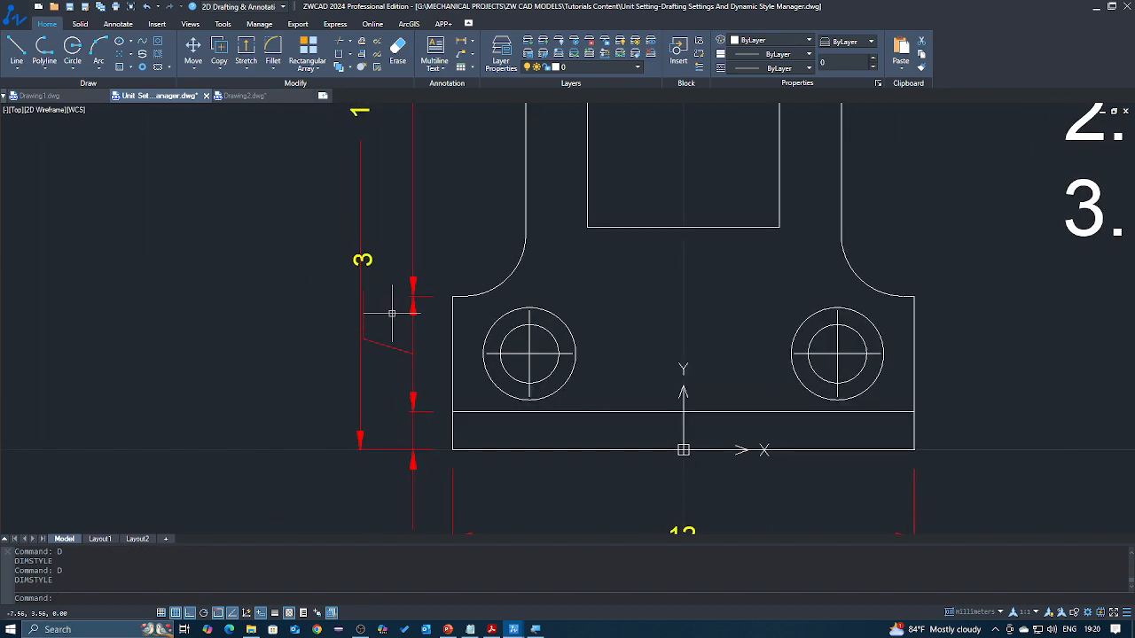
scroll(391, 312, "down", 5)
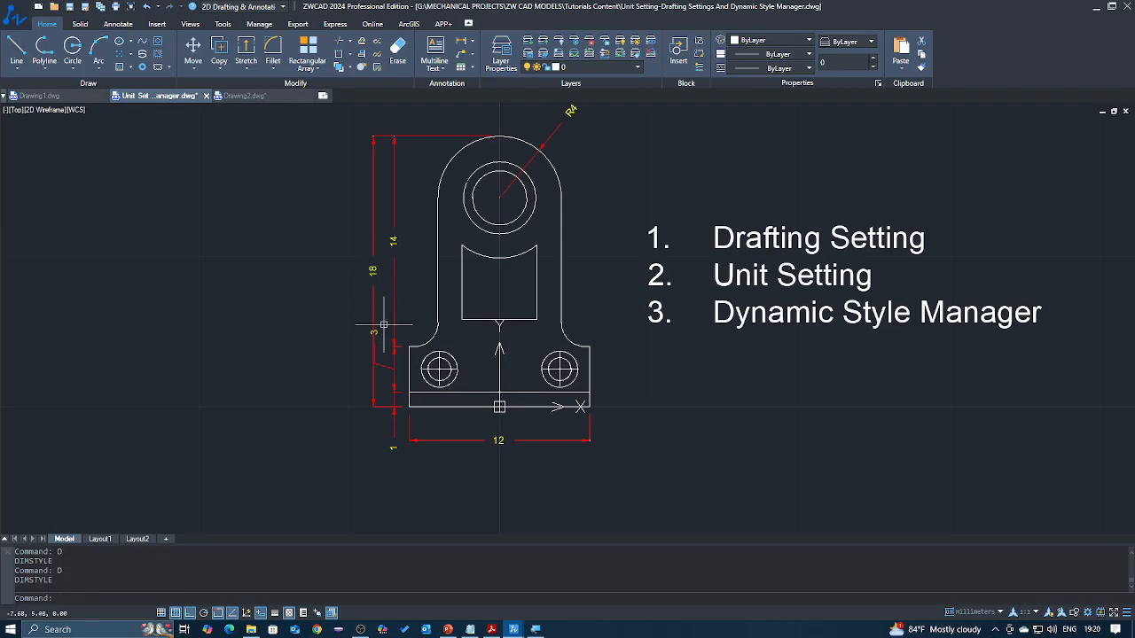
left_click(377, 335)
left_click(373, 335)
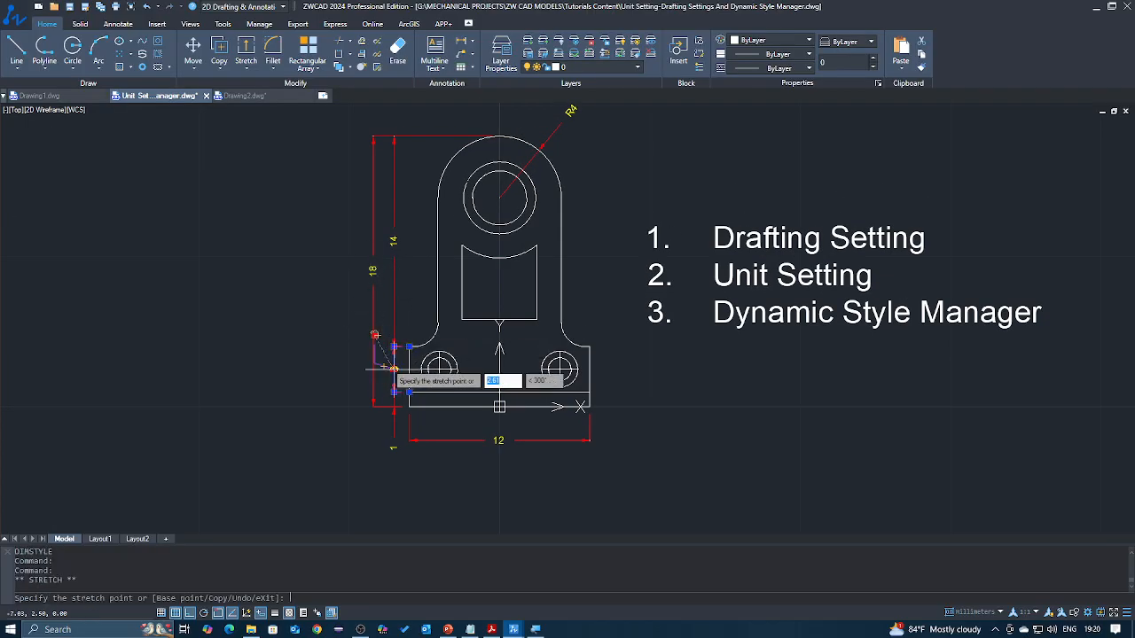
key("Escape")
Move the base strip thickness dimension's text up between its two extension lines
scroll(393, 390, "up", 3)
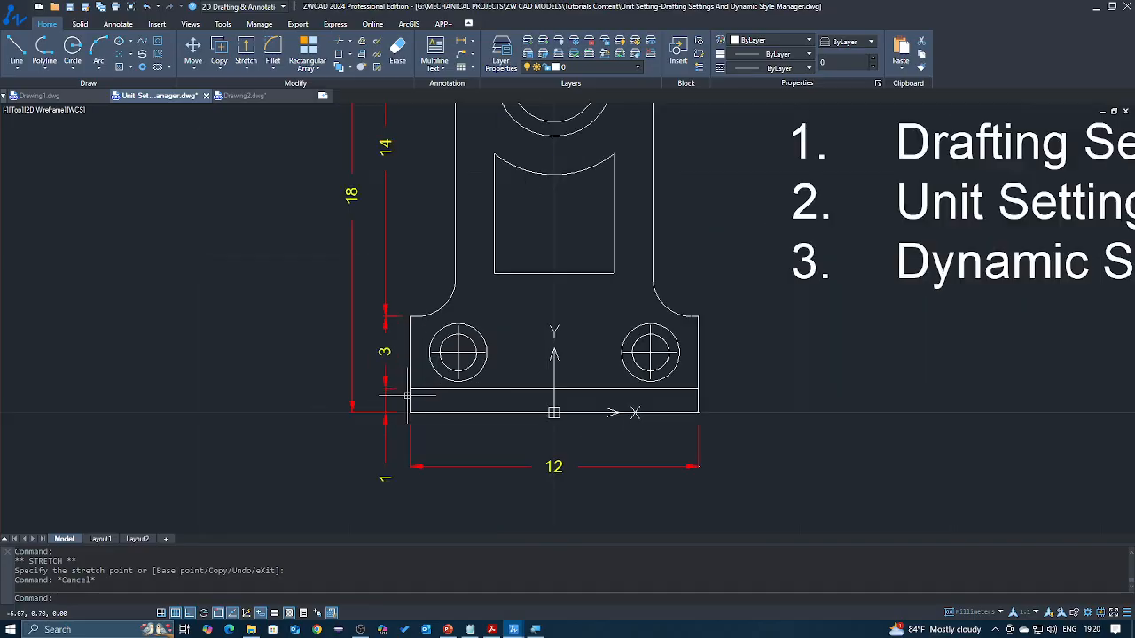
scroll(392, 390, "down", 2)
scroll(392, 489, "up", 2)
middle_click_drag(394, 489, 402, 441)
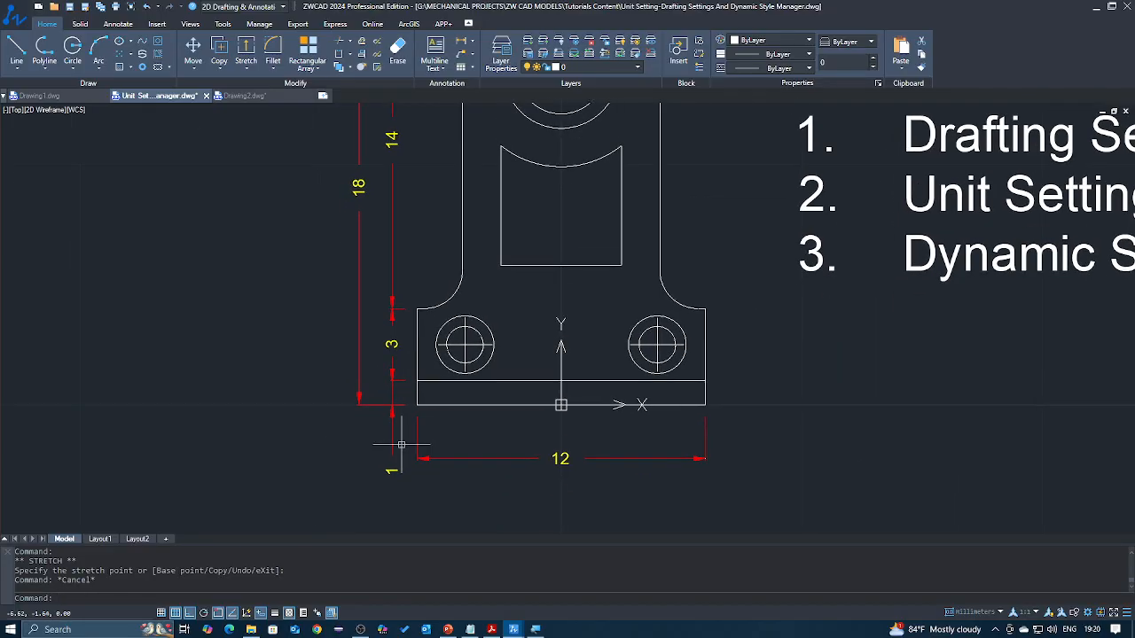
left_click(401, 458)
left_click(388, 480)
left_click(391, 405)
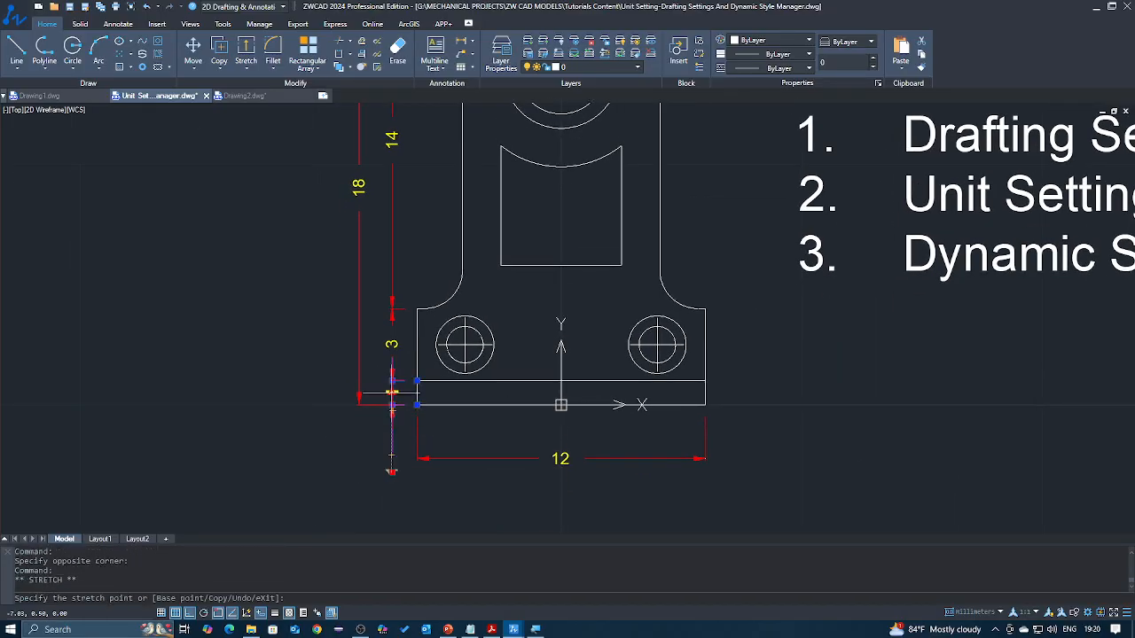
key("Escape")
Add a radius dimension to the right fillet between the upright and the base, with its text outside the bracket
scroll(464, 447, "down", 2)
middle_click_drag(561, 411, 520, 432)
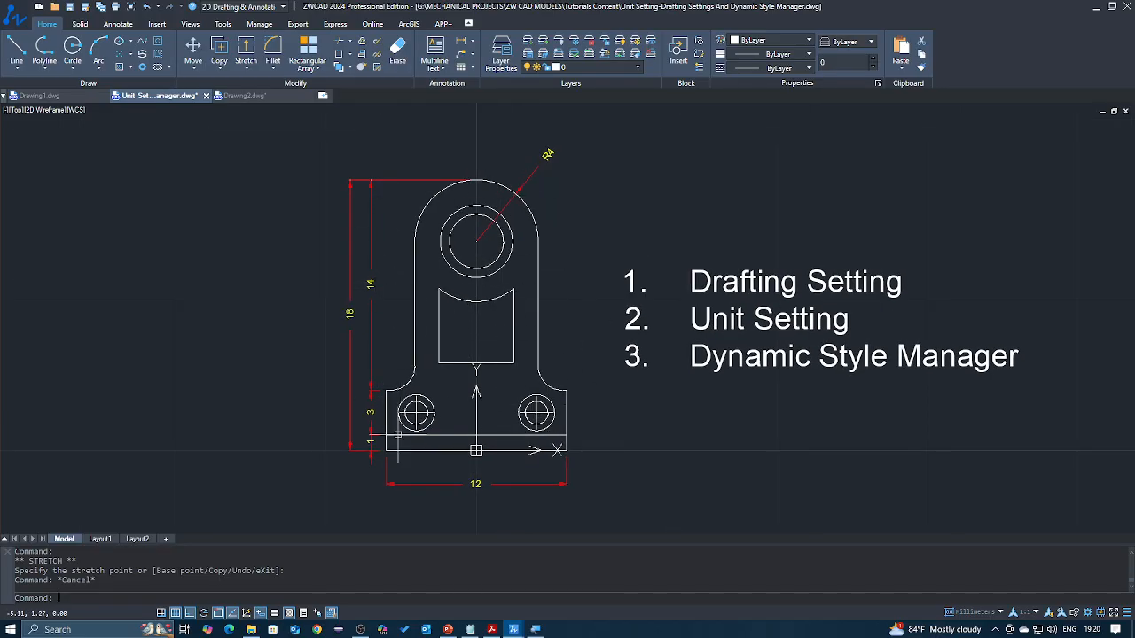
scroll(398, 434, "up", 4)
scroll(469, 395, "down", 4)
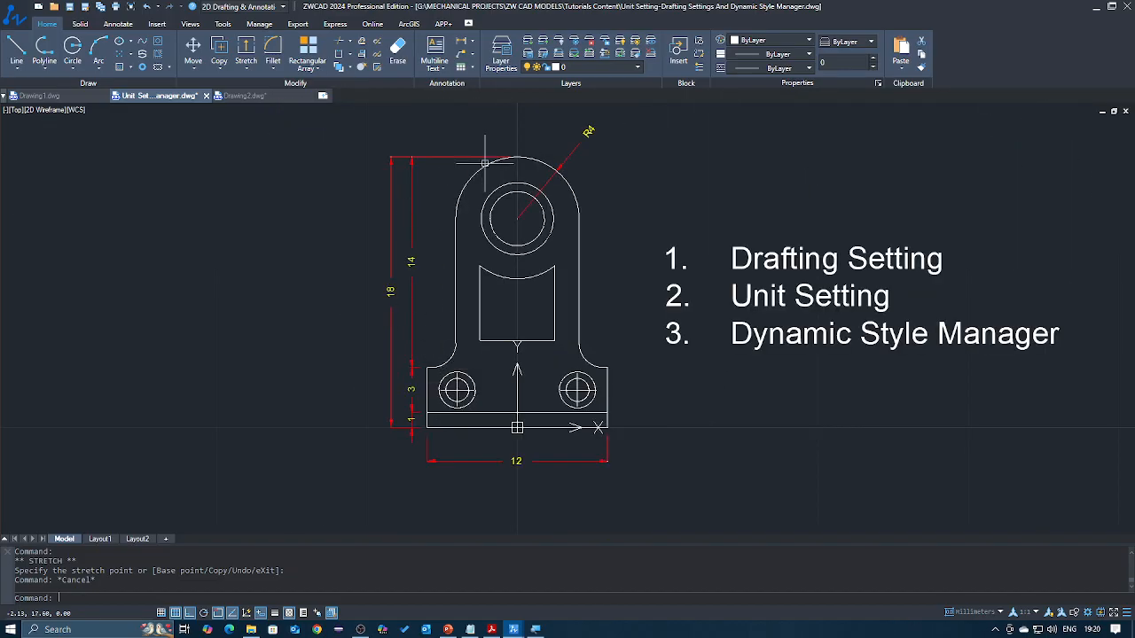
scroll(457, 373, "up", 2)
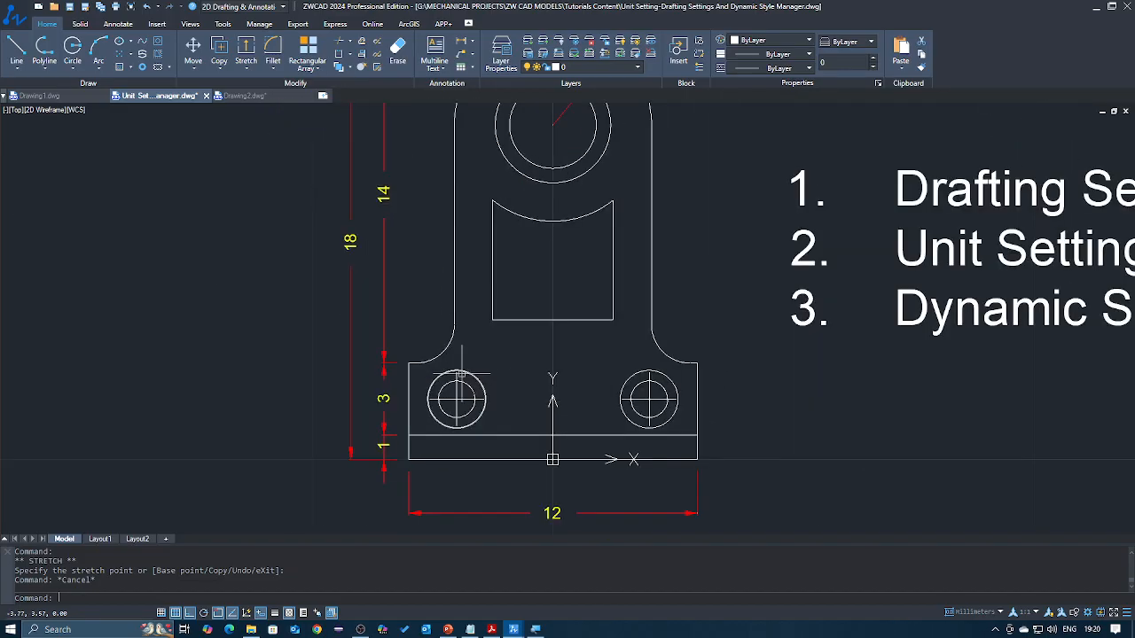
type("DIMR")
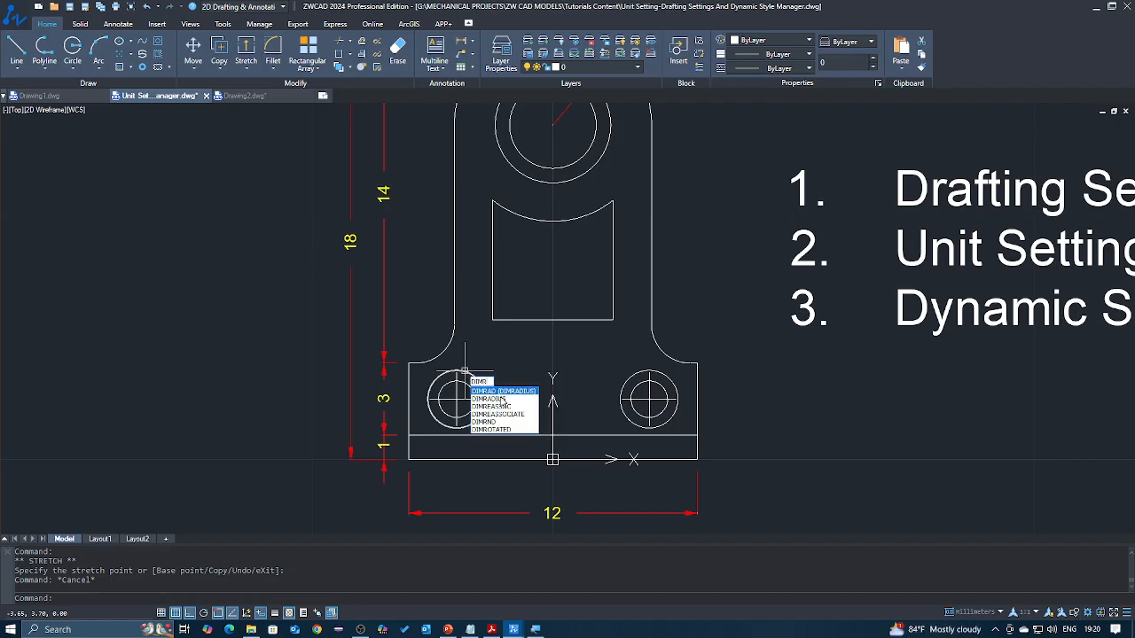
key("Return")
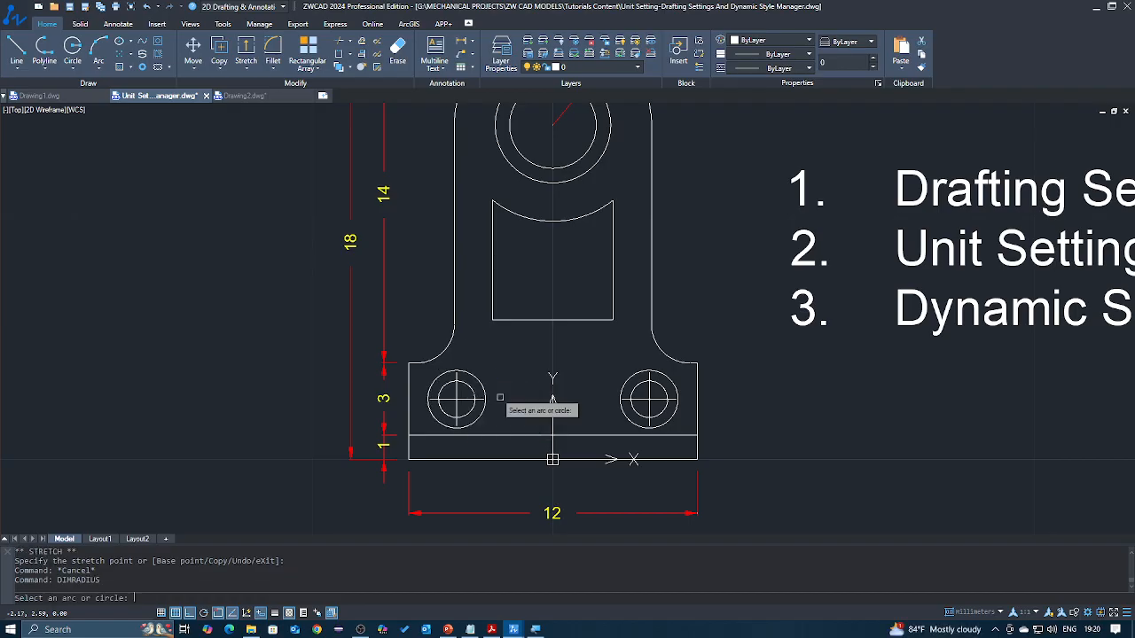
left_click(667, 352)
left_click(689, 326)
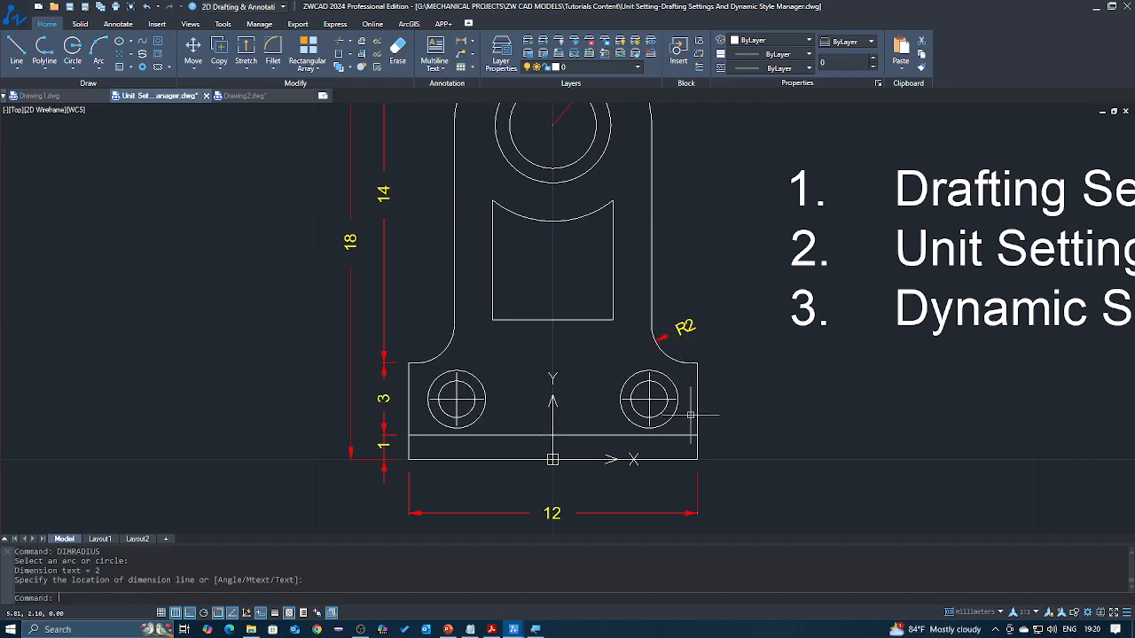
Add a horizontal linear dimension from the base's lower left corner to the left hole's centre, above the overall width dimension
middle_click_drag(522, 496, 522, 424)
key("Escape")
type("DLI")
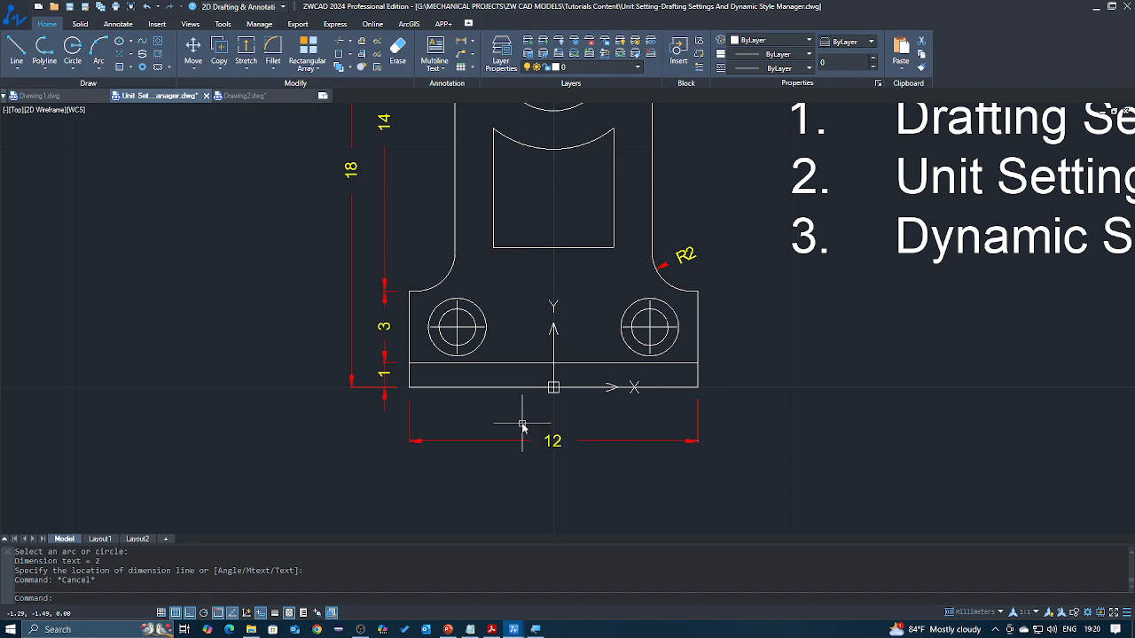
key("Return")
left_click(408, 387)
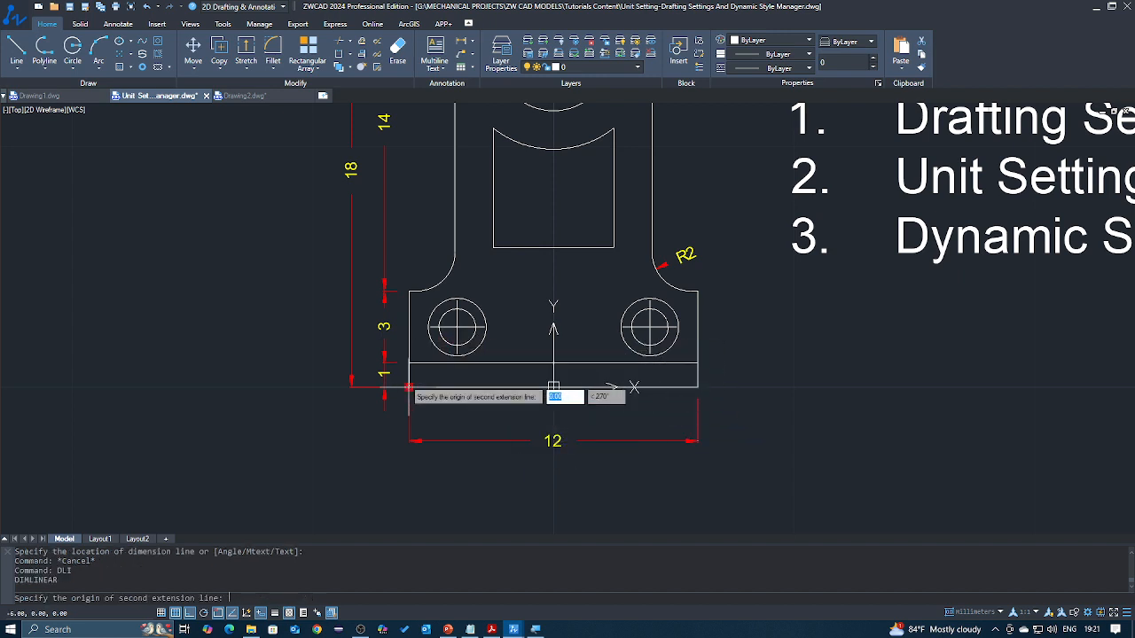
left_click(457, 327)
left_click(446, 418)
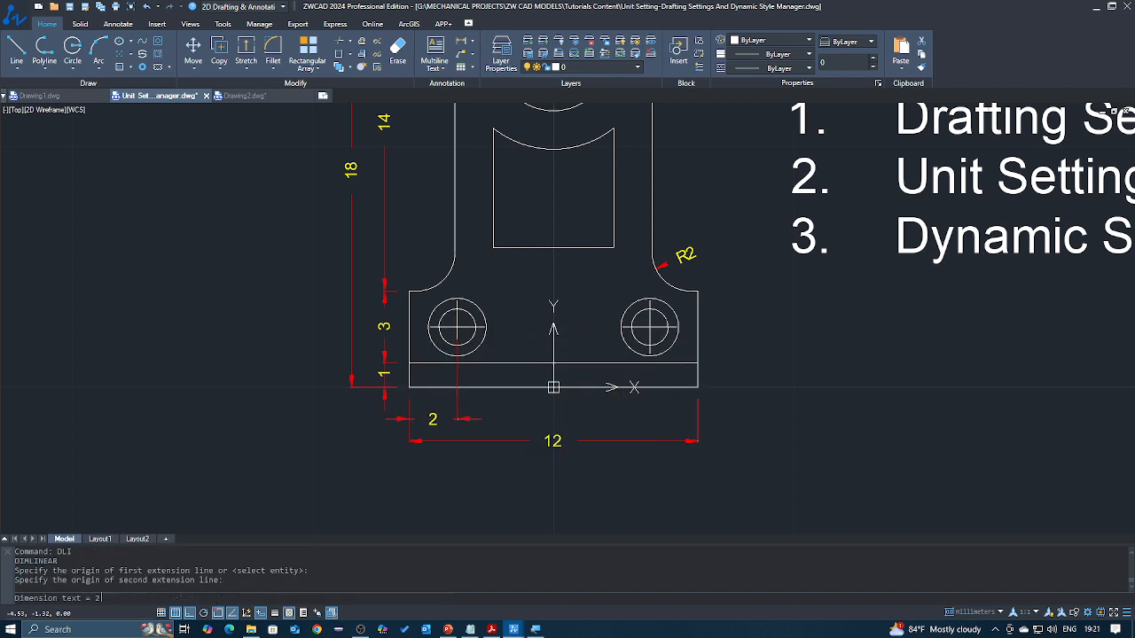
Continue the horizontal hole dimension to the right hole's centre and on to the base's lower right corner
type("DCO")
key("Return")
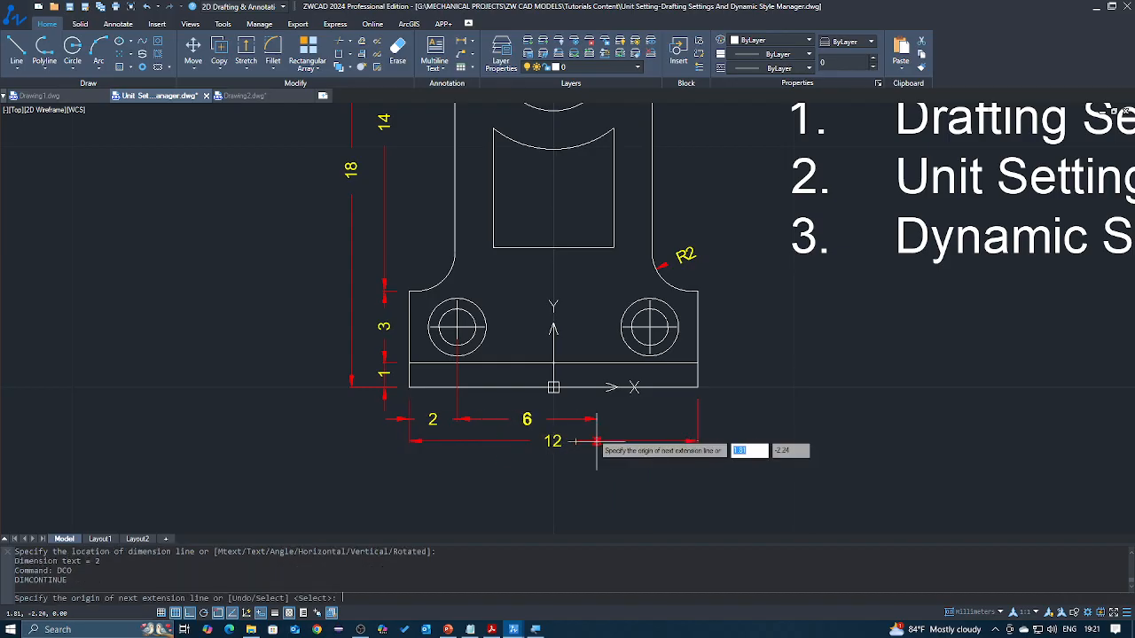
left_click(649, 327)
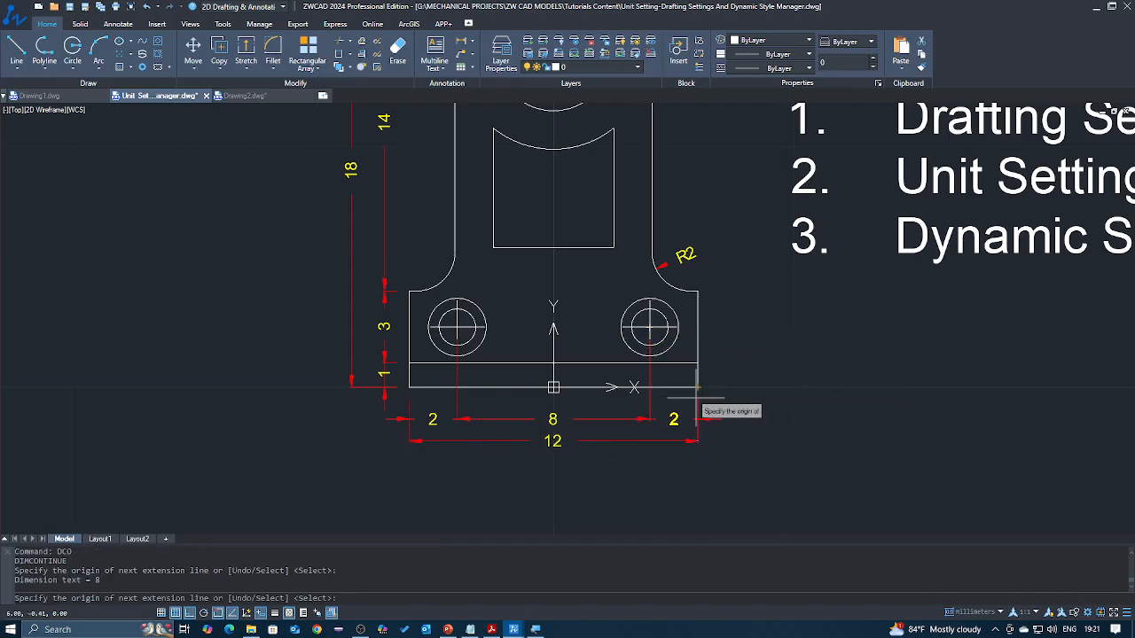
left_click(698, 390)
key("Return")
scroll(698, 396, "down", 3)
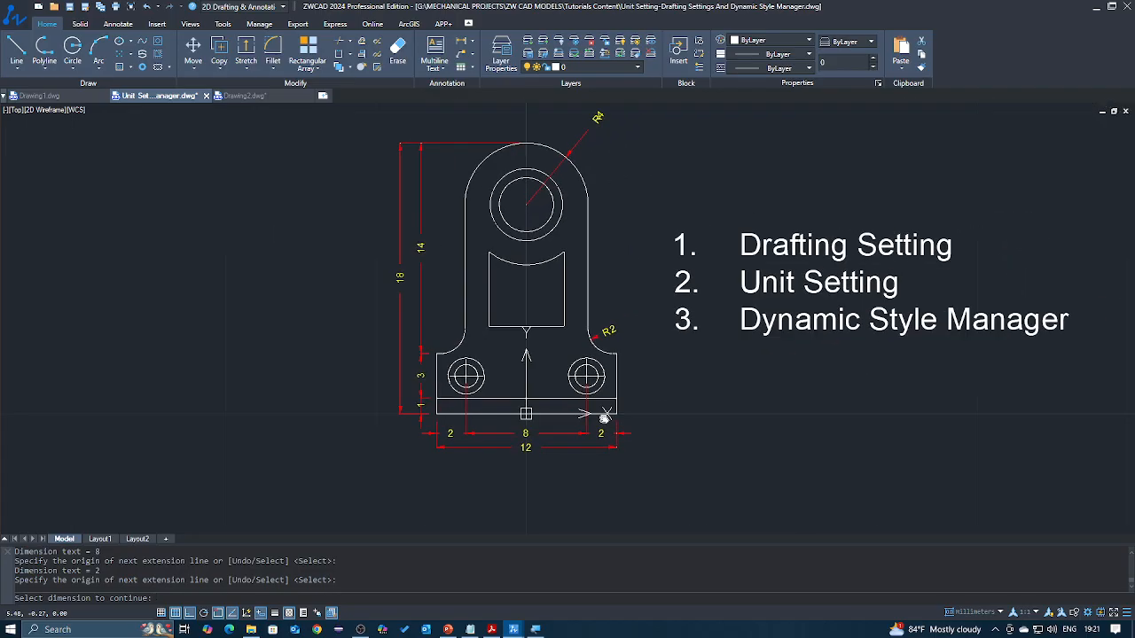
key("Escape")
Edit the right fillet's radius dimension text to read "R2 TYPE."
type("D")
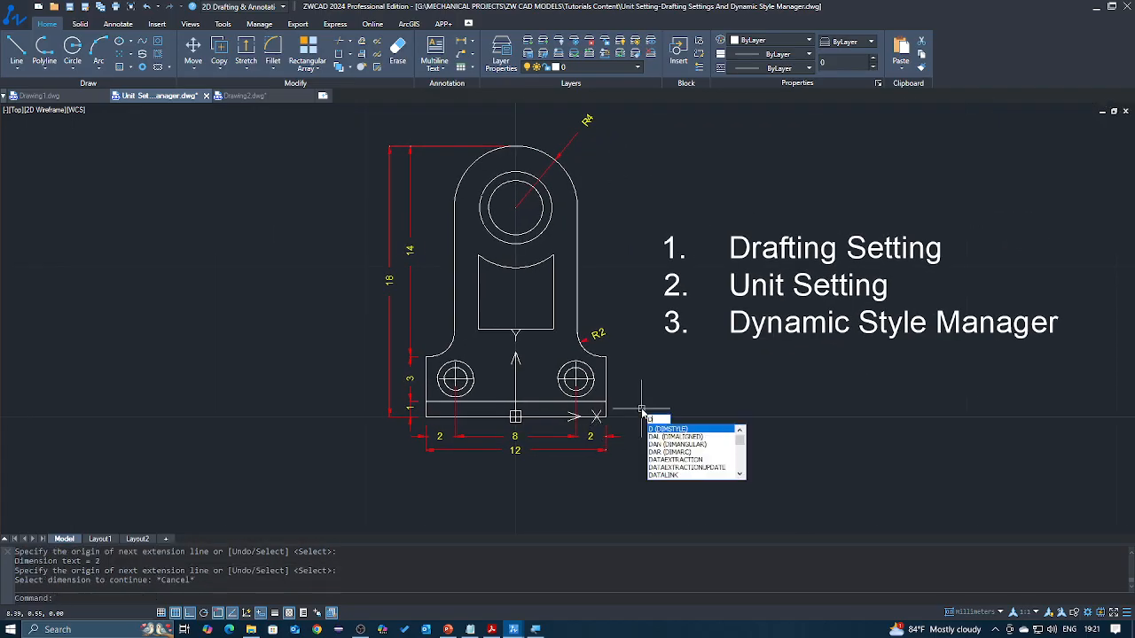
key("Escape")
scroll(602, 353, "up", 2)
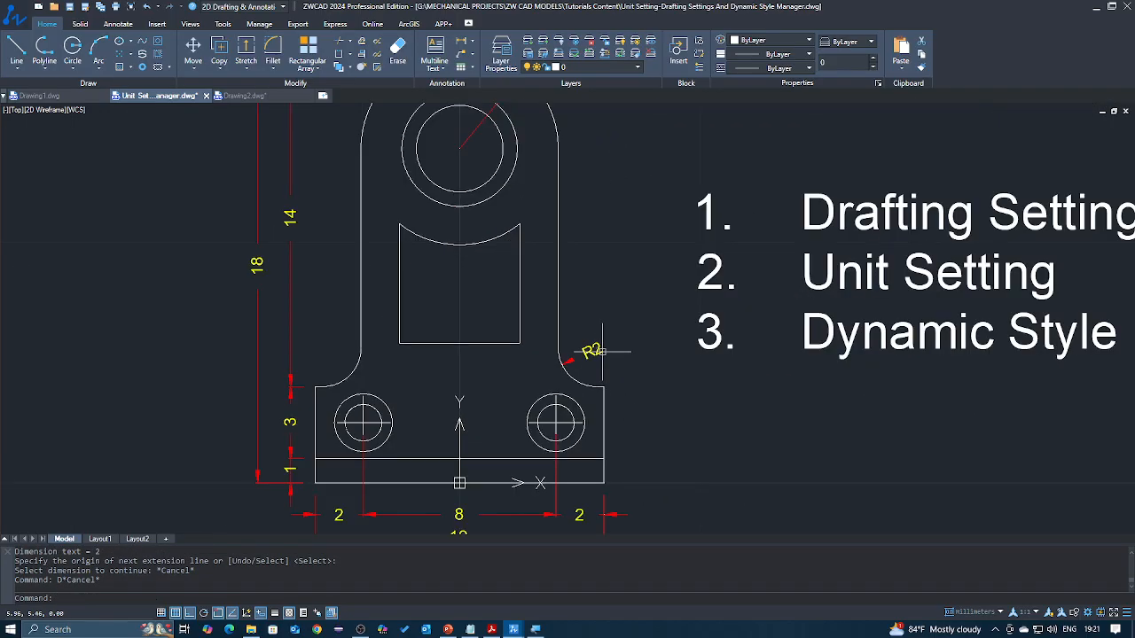
type("ED")
key("Return")
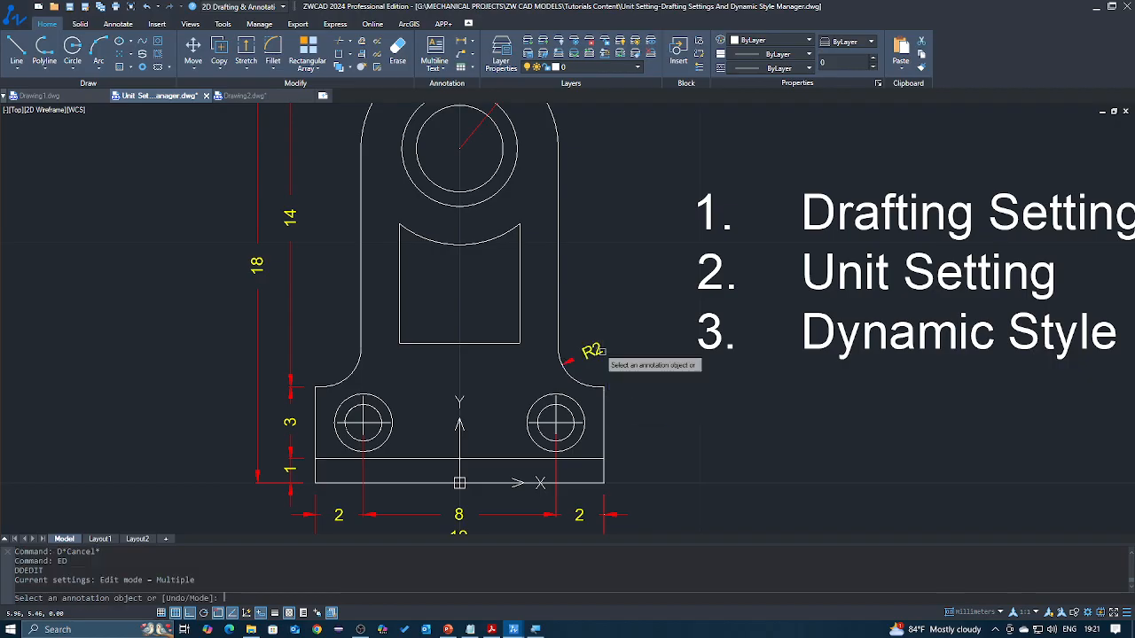
left_click(592, 350)
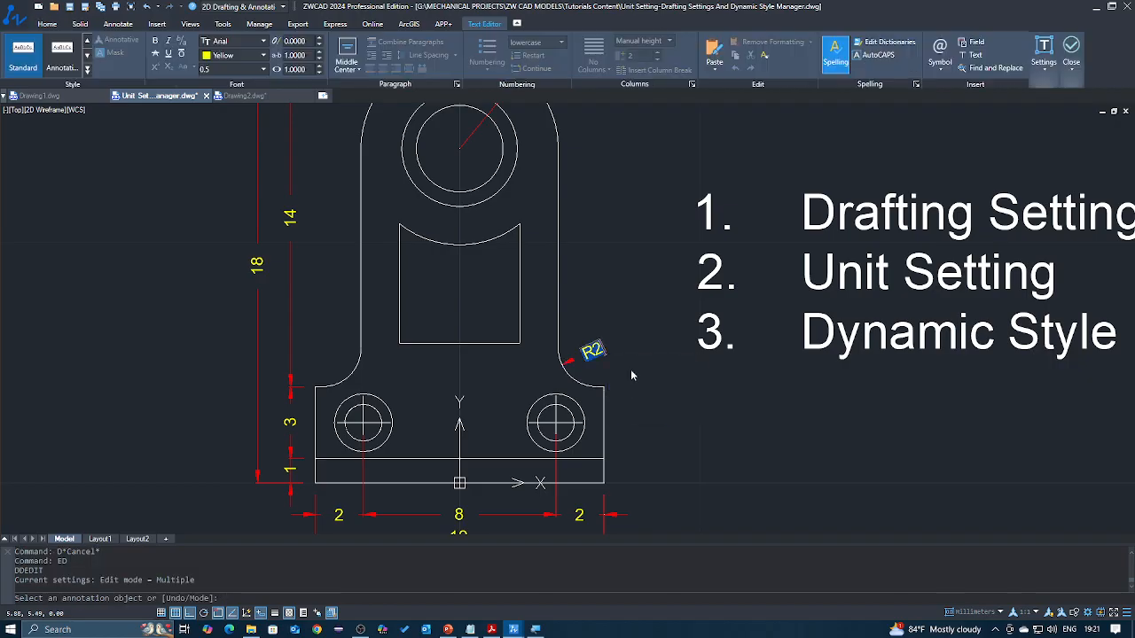
type("TY")
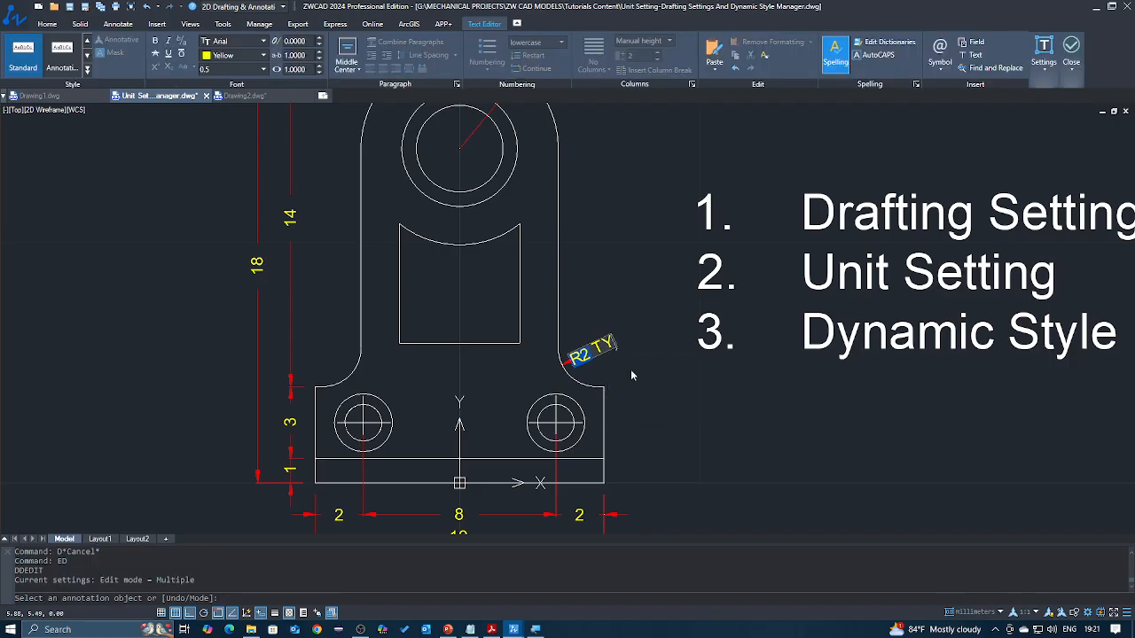
type("PE.")
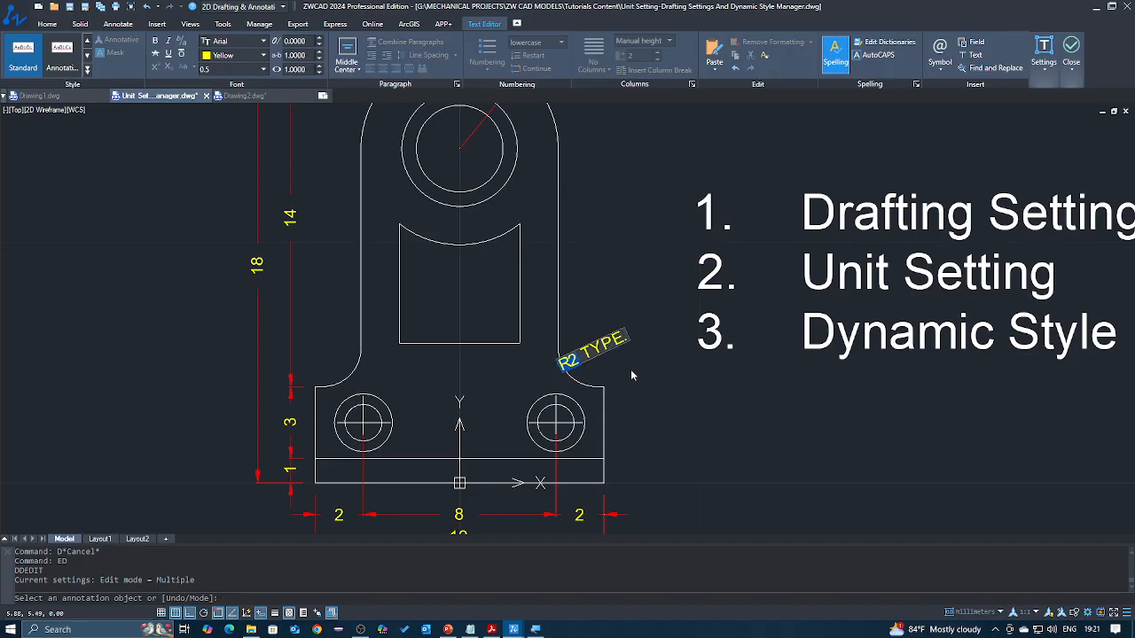
left_click(630, 369)
scroll(612, 279, "down", 2)
middle_click_drag(612, 279, 612, 324)
key("Escape")
type("DLI")
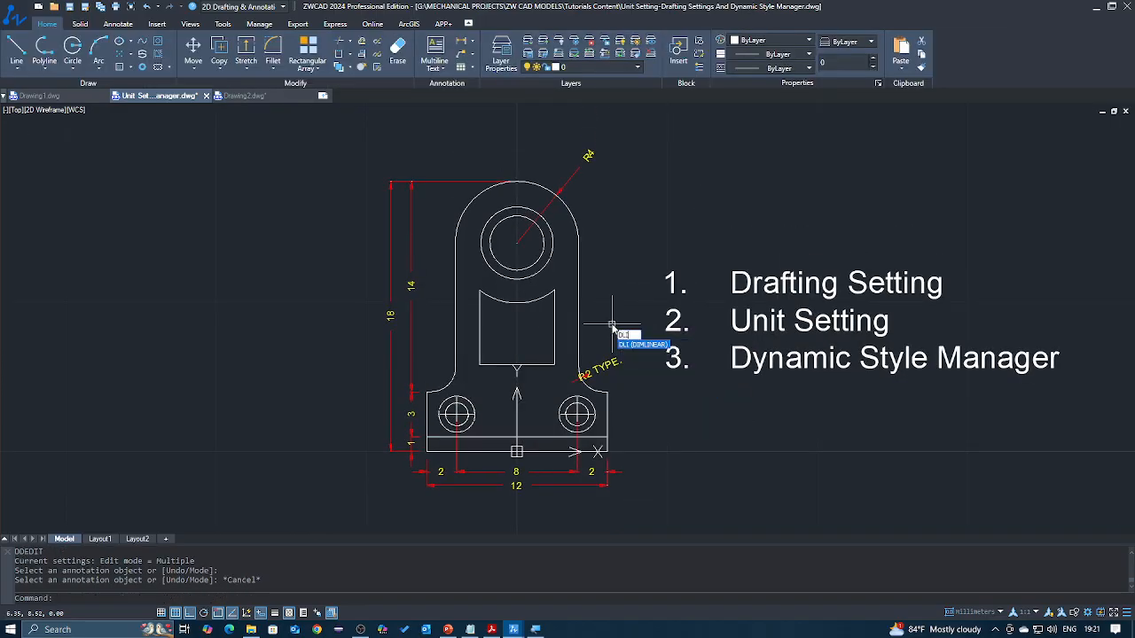
key("Return")
key("Escape")
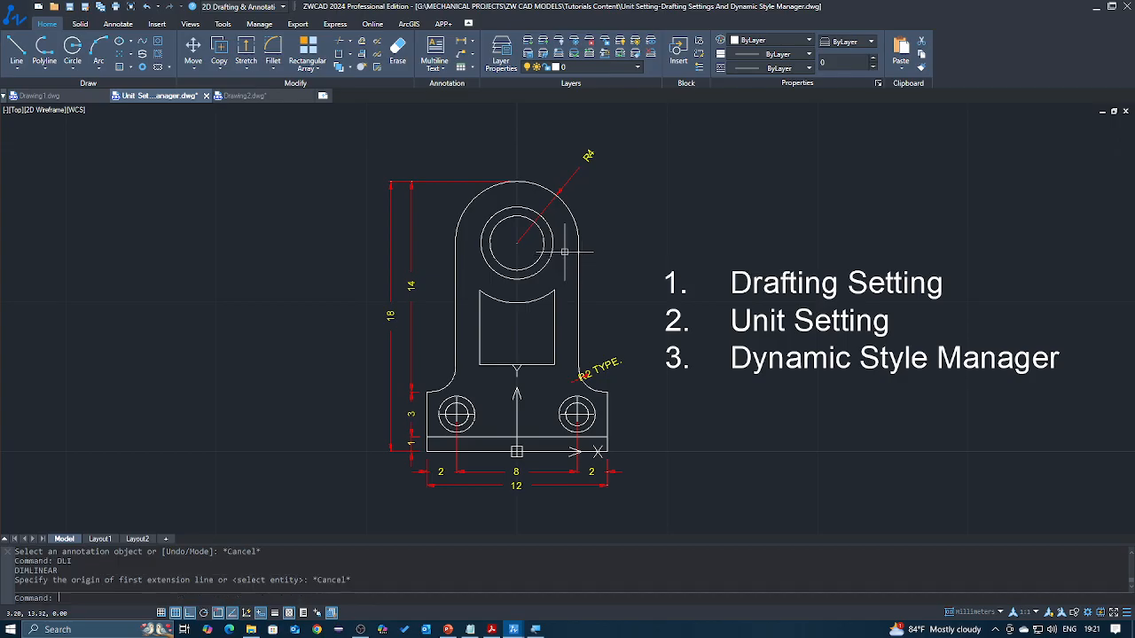
Add a diameter dimension to the upper hole's outer circle, with its text above the bracket's rounded top
type("DIMD")
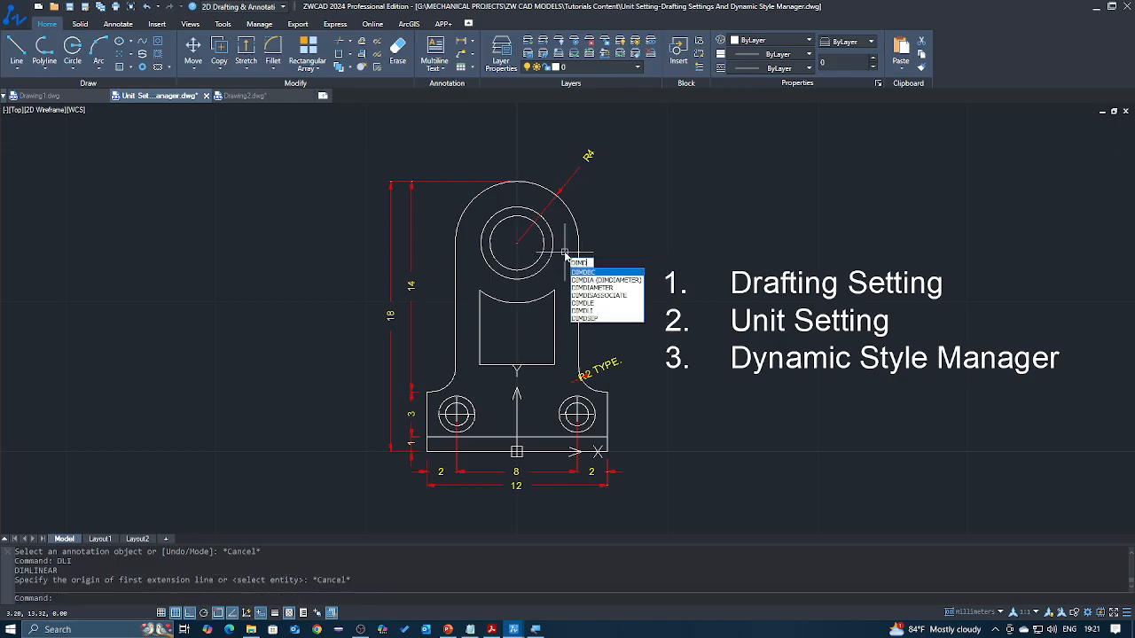
key("Down")
key("Return")
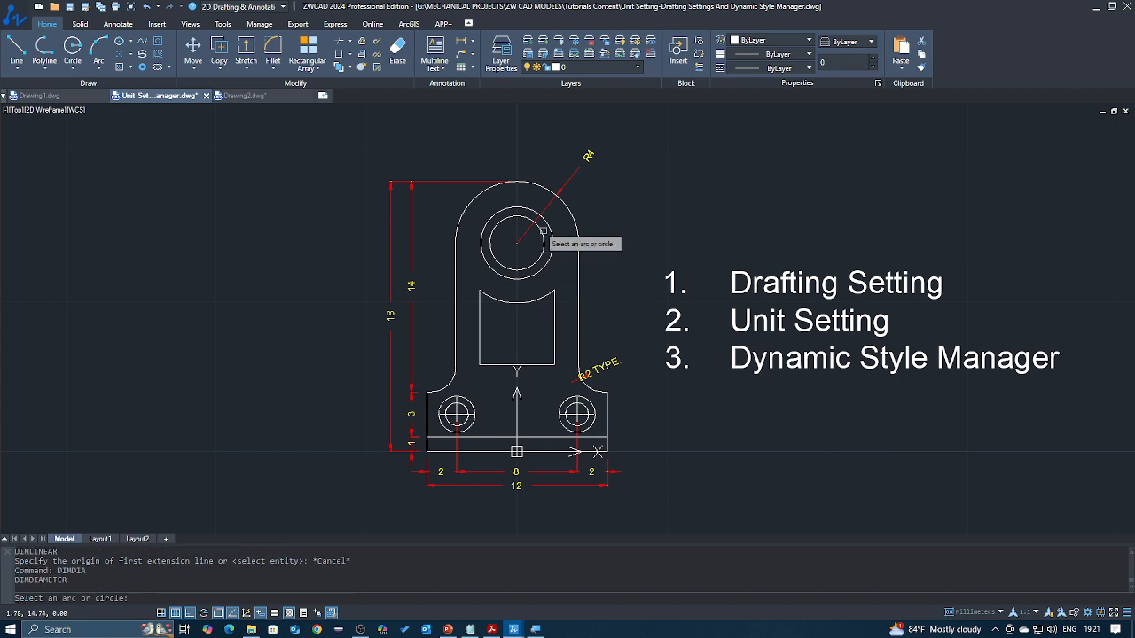
left_click(549, 228)
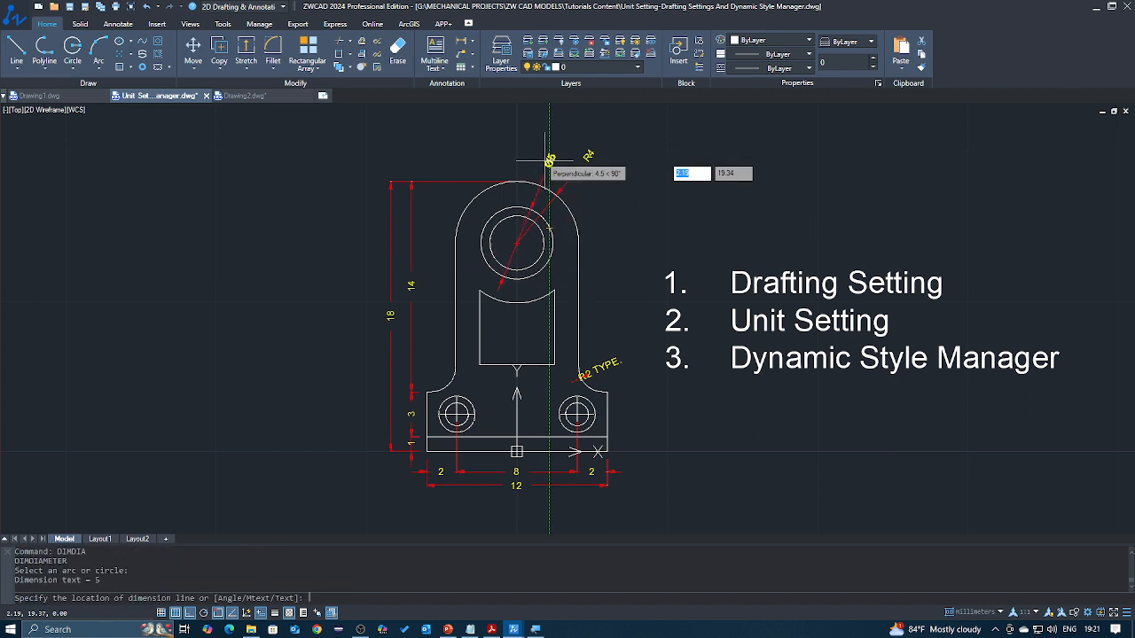
left_click(544, 160)
Add a diameter dimension to the curved top edge of the rectangular cutout, with its text inside the cutout
key("Return")
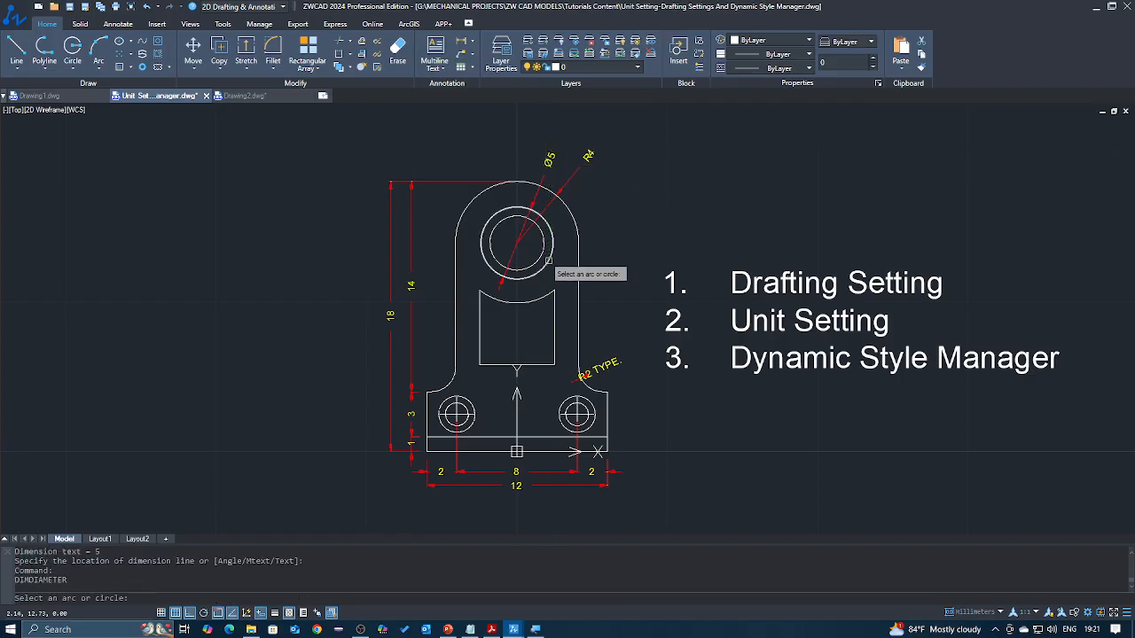
left_click(539, 290)
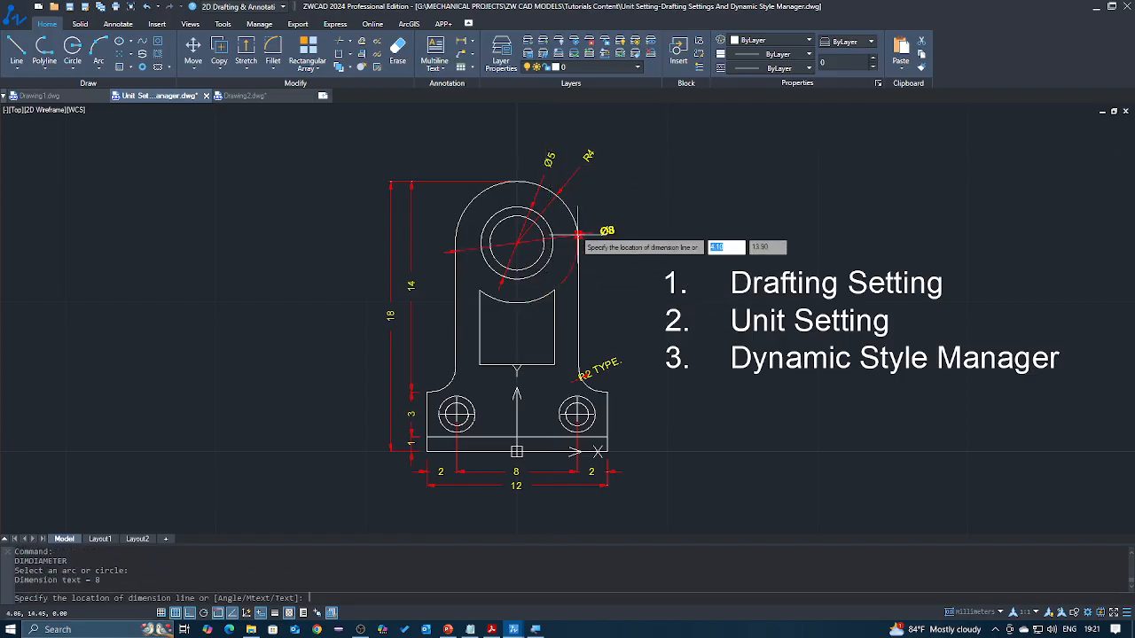
left_click(535, 314)
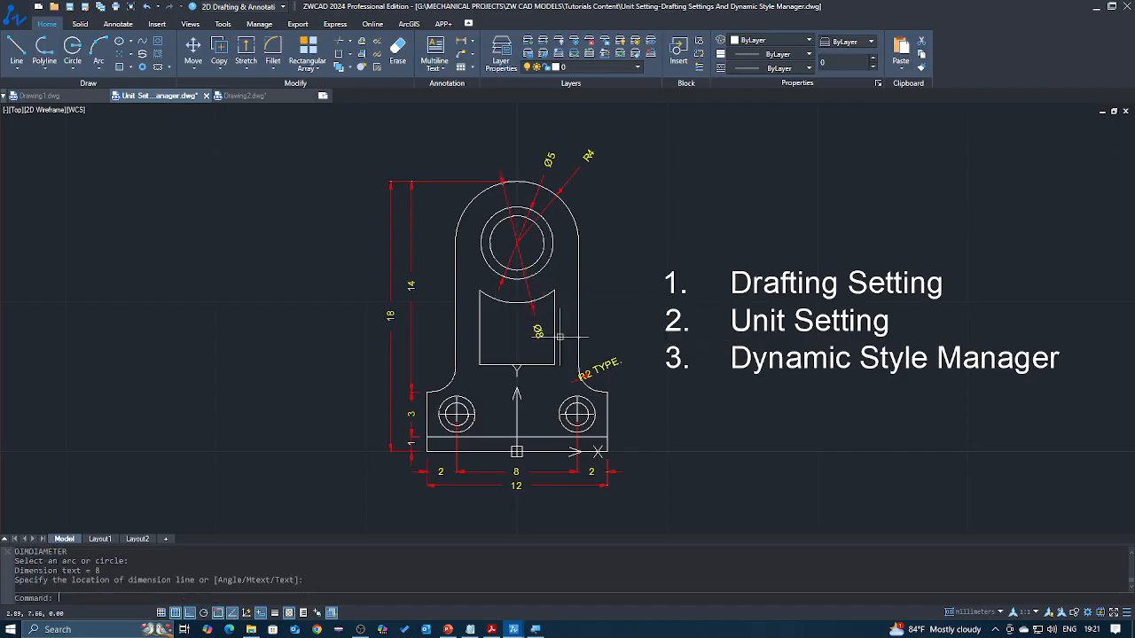
key("Escape")
type("dli")
key("Return")
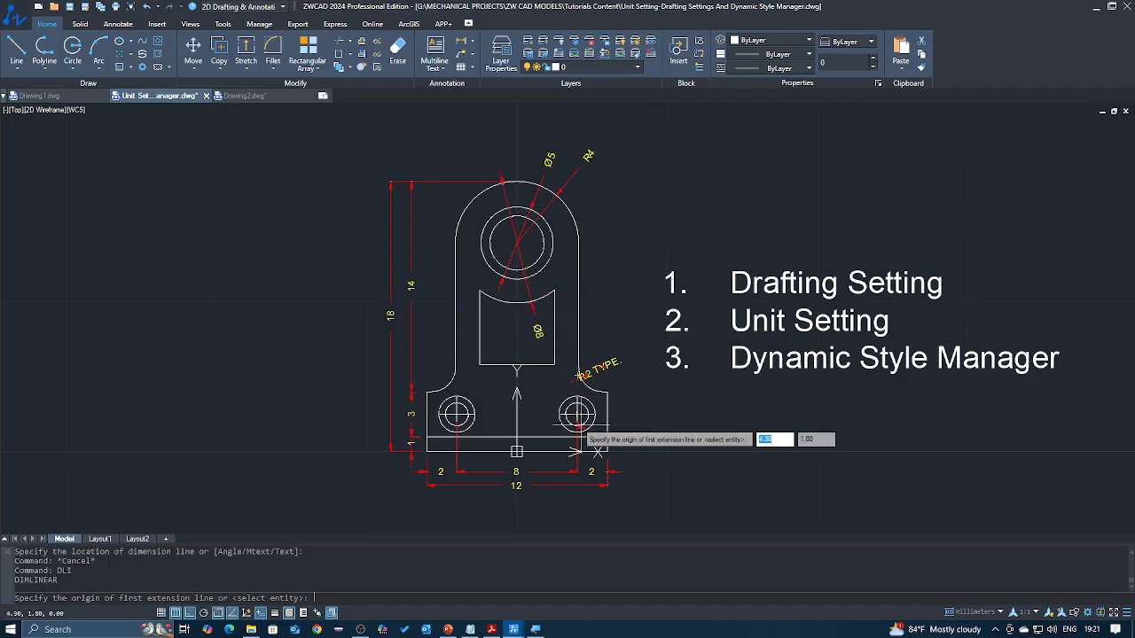
scroll(617, 442, "up", 4)
left_click(589, 470)
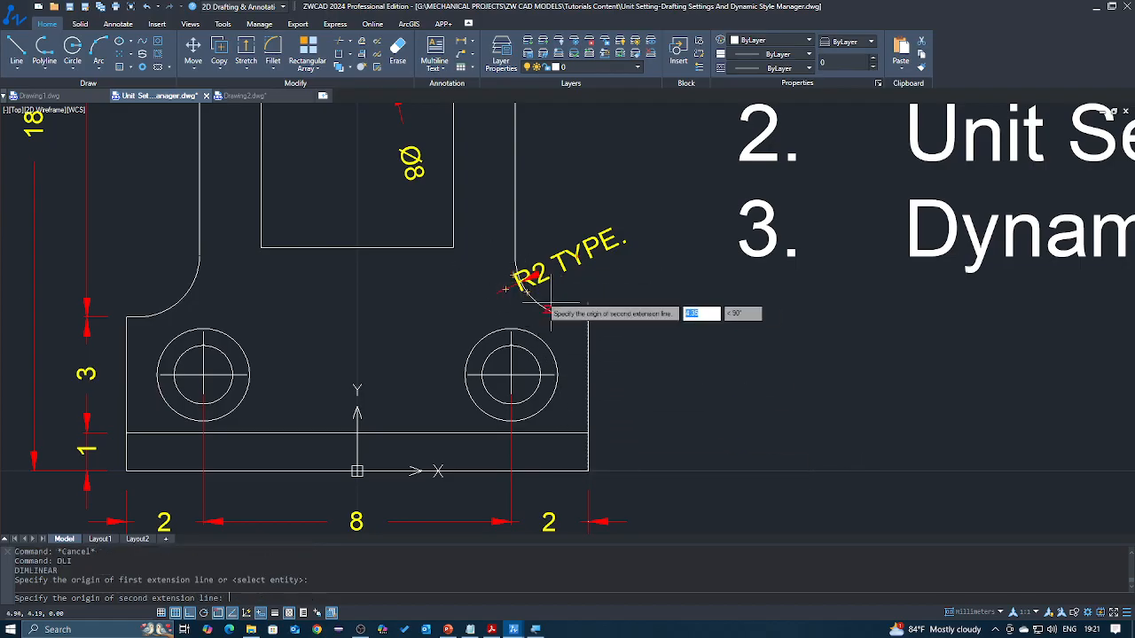
left_click(453, 247)
scroll(611, 284, "down", 2)
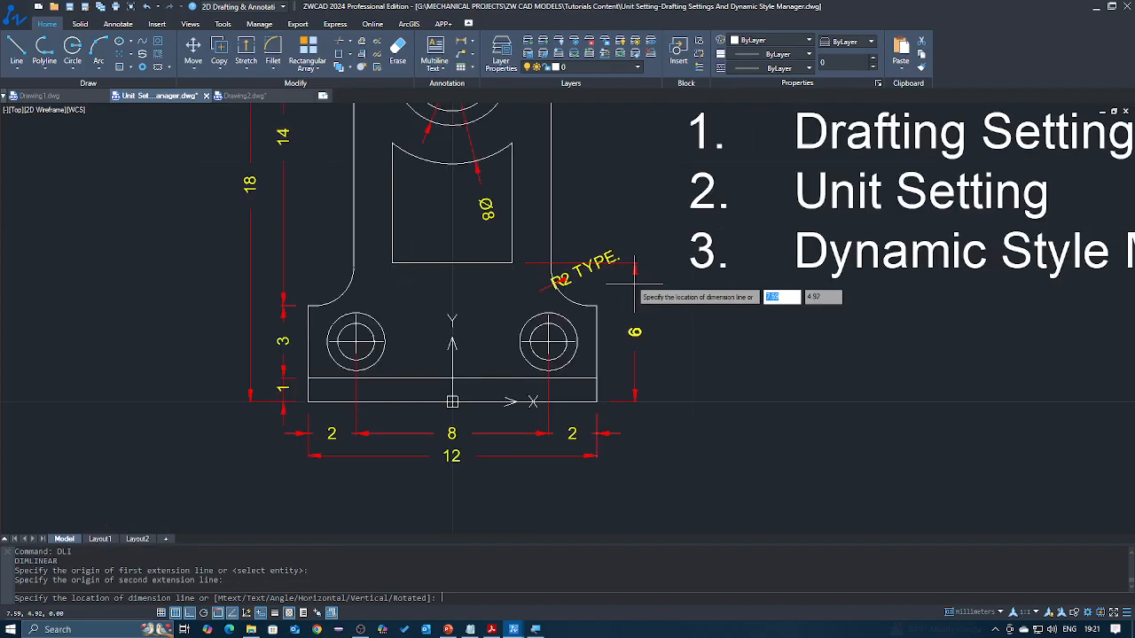
key("Escape")
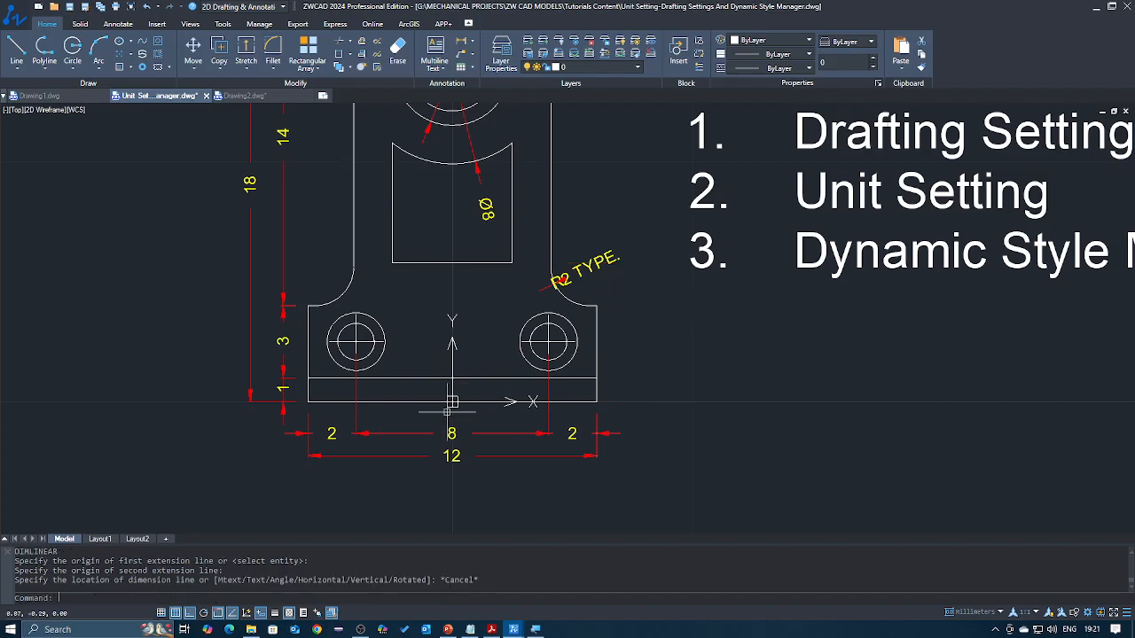
Stretch the vertical dimensions left of the bracket about 1.7 mm farther outward
middle_click_drag(289, 448, 420, 459)
left_click(420, 459)
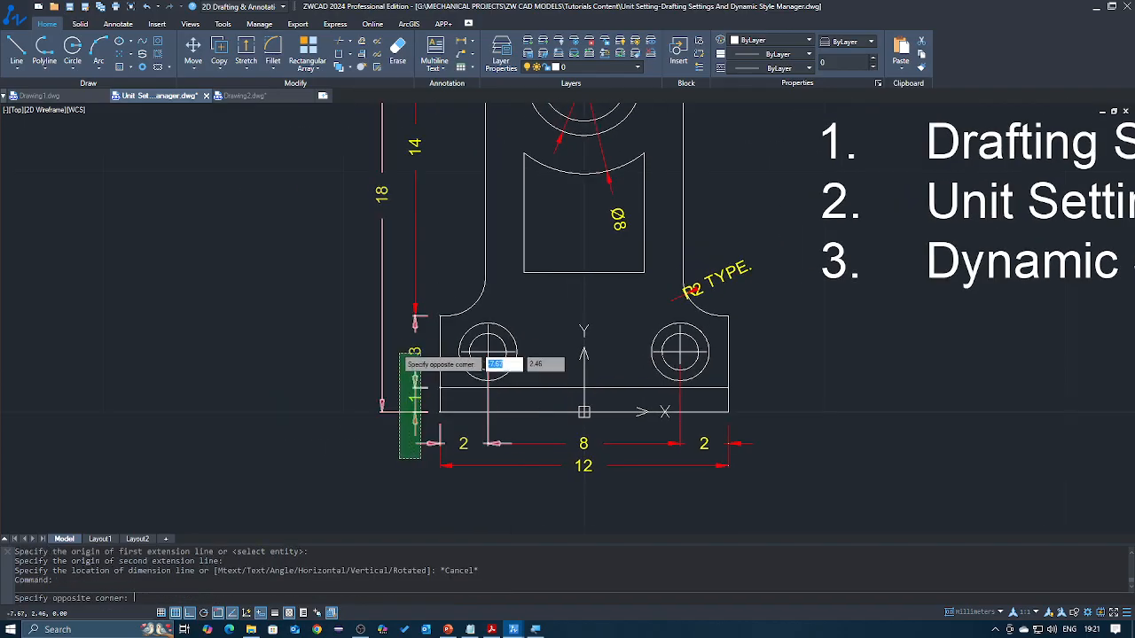
scroll(404, 334, "down", 4)
left_click(410, 170)
type("S")
key("Return")
left_click(410, 169)
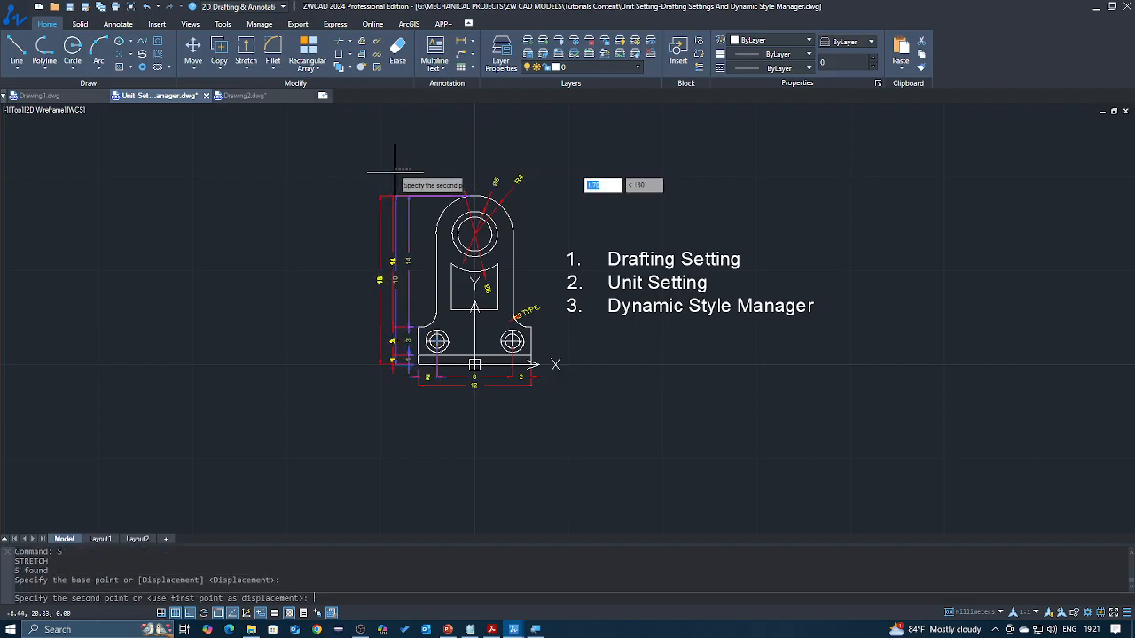
left_click(394, 171)
scroll(410, 390, "up", 4)
type("DLI")
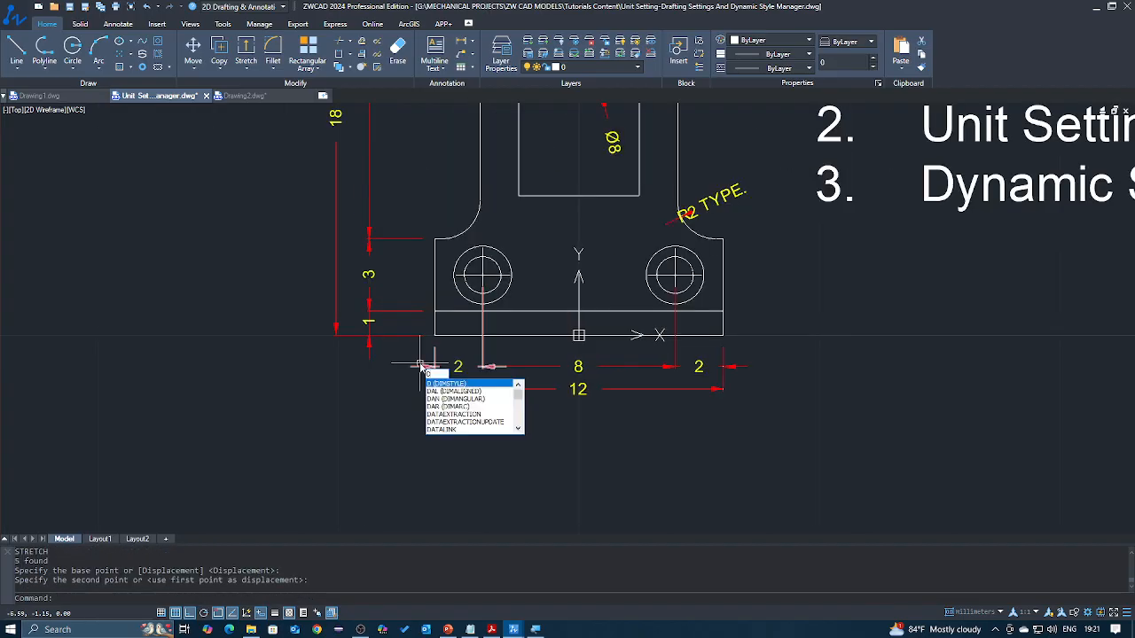
key("Return")
left_click(434, 335)
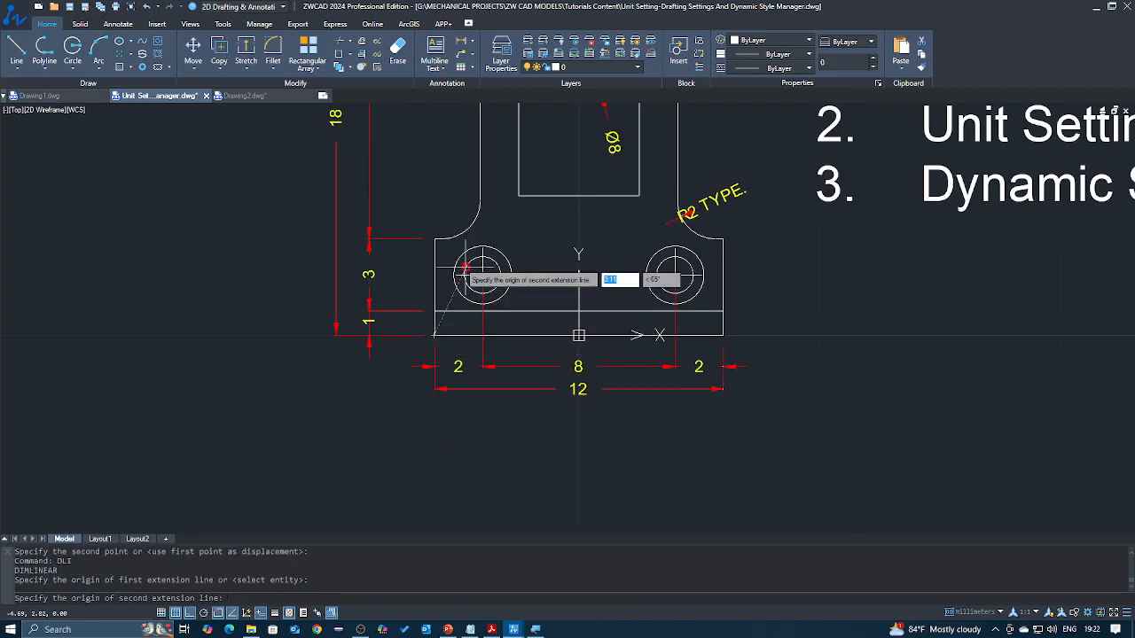
middle_click_drag(578, 335, 578, 453)
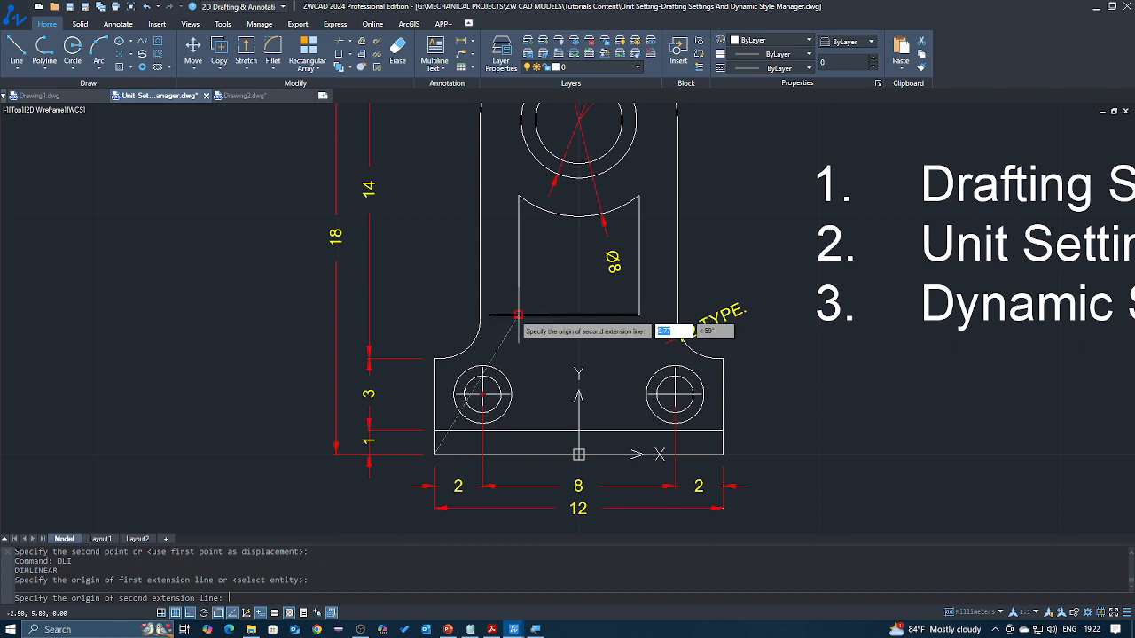
key("Escape")
Add a vertical linear dimension from the base's left shoulder to the cutout's lower left corner, between the bracket and the existing vertical dimensions
type("DLI")
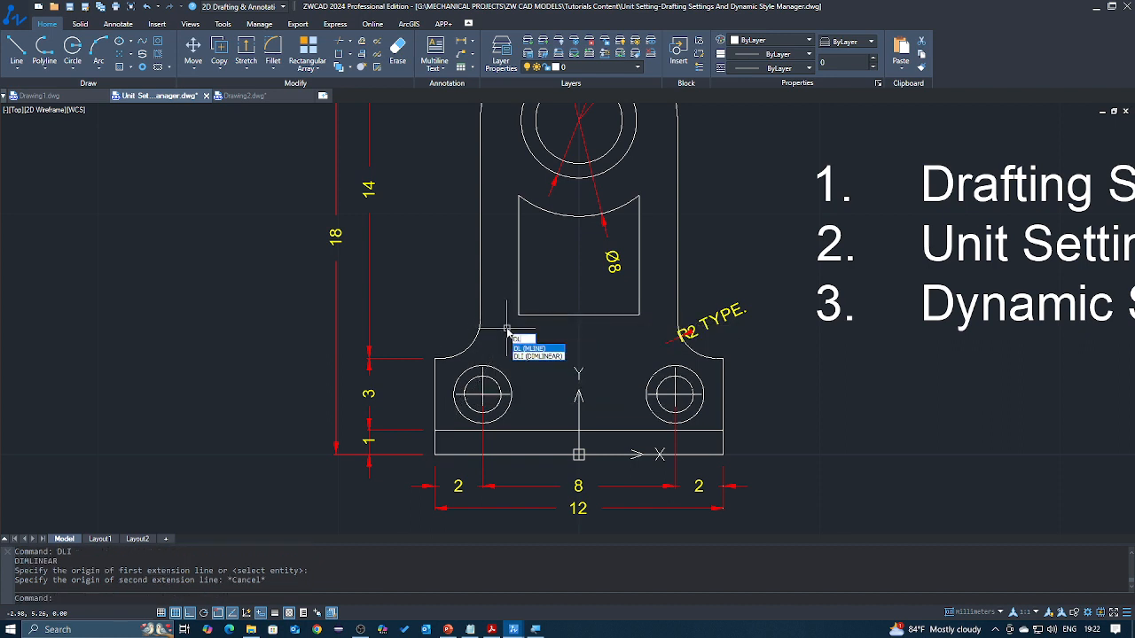
key("Return")
left_click(441, 358)
left_click(519, 314)
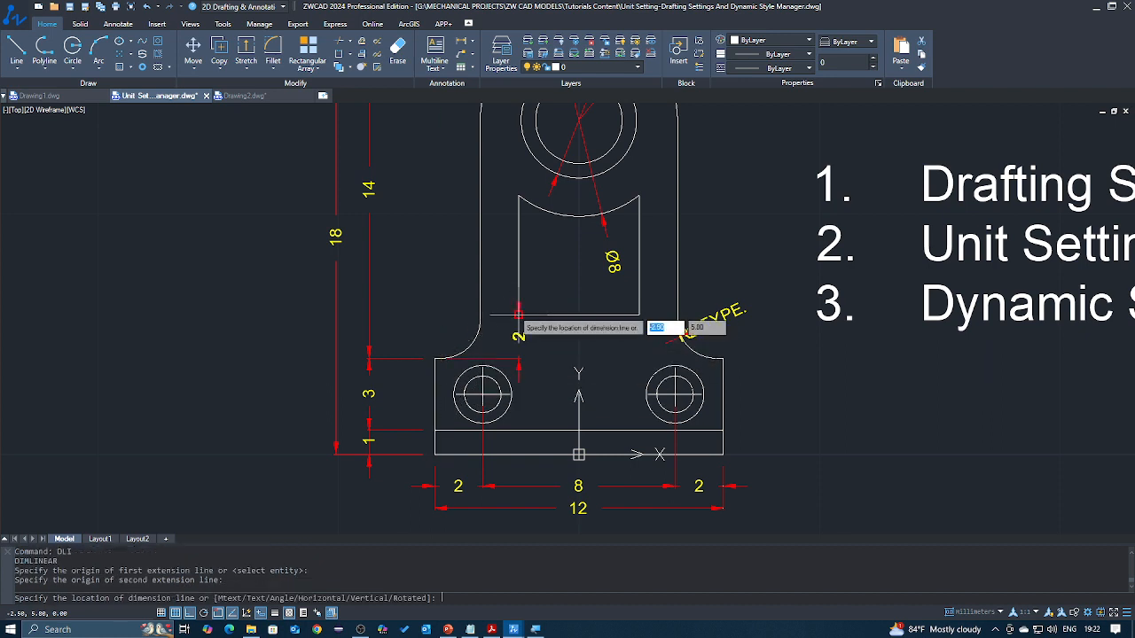
left_click(403, 330)
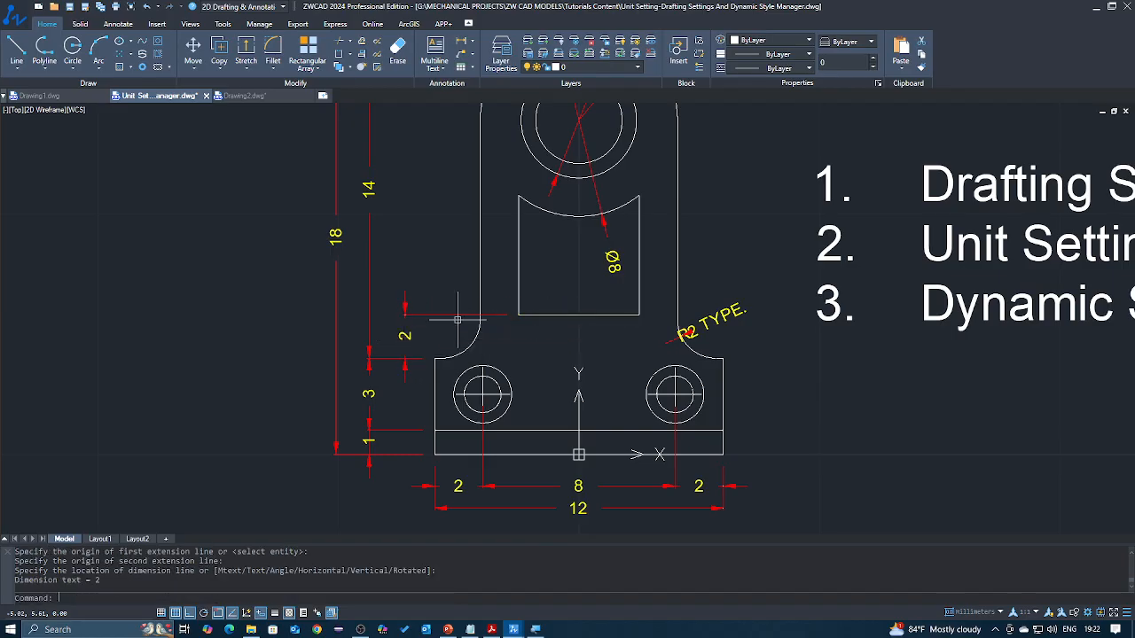
Continue the vertical cutout dimension up to the cutout's upper left corner
middle_click_drag(458, 322, 451, 388)
type("DCO")
key("Return")
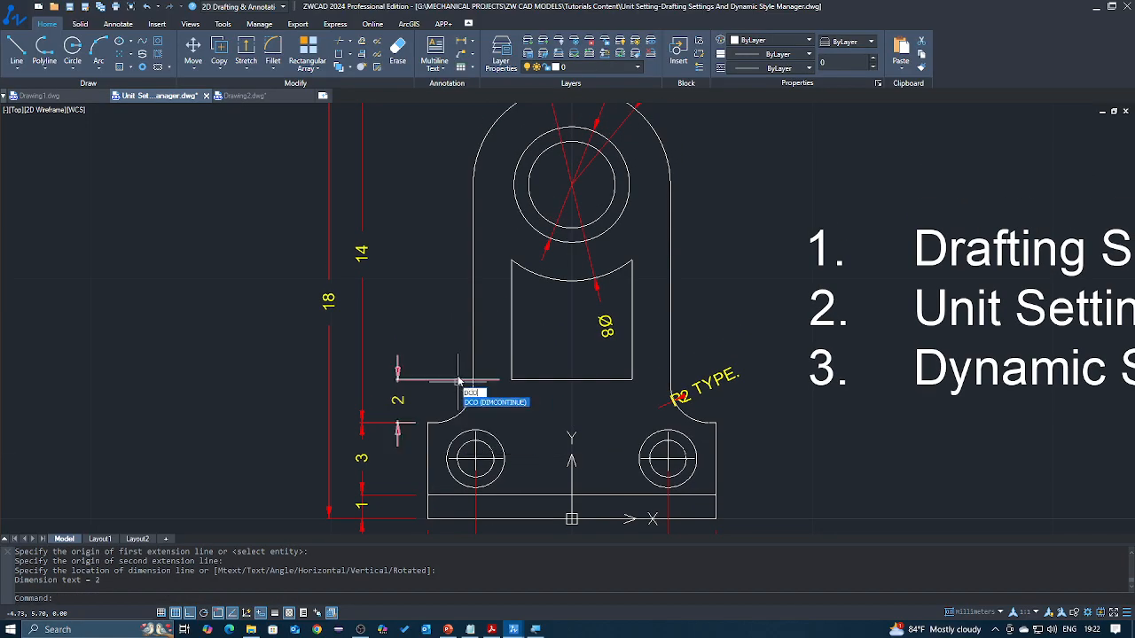
left_click(510, 260)
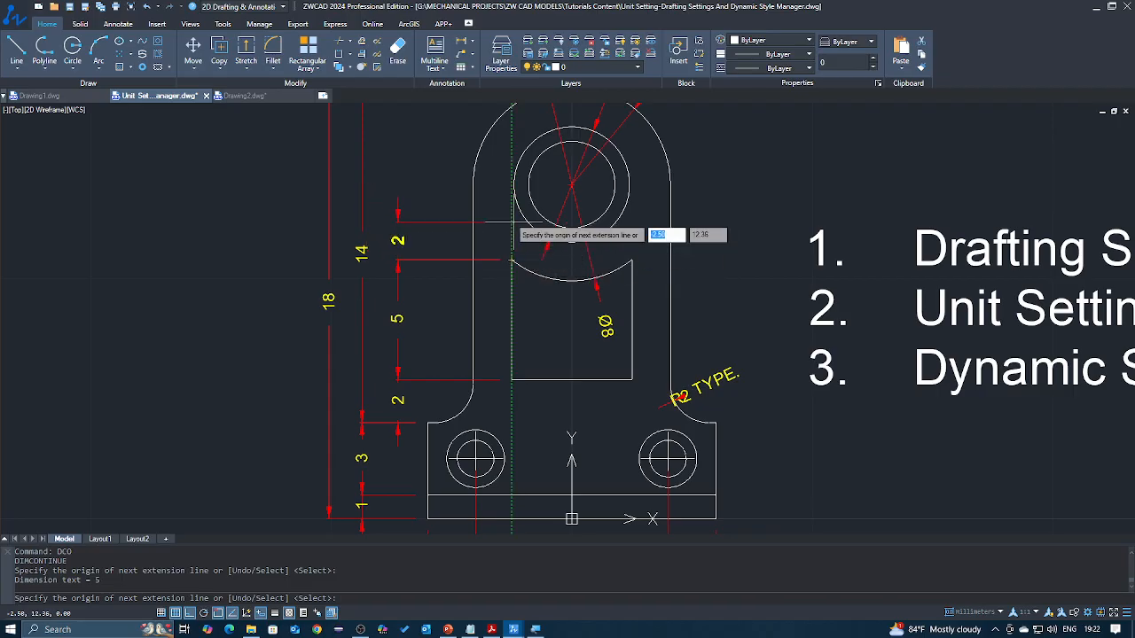
key("Escape")
scroll(521, 241, "down", 4)
type("DLI")
key("Return")
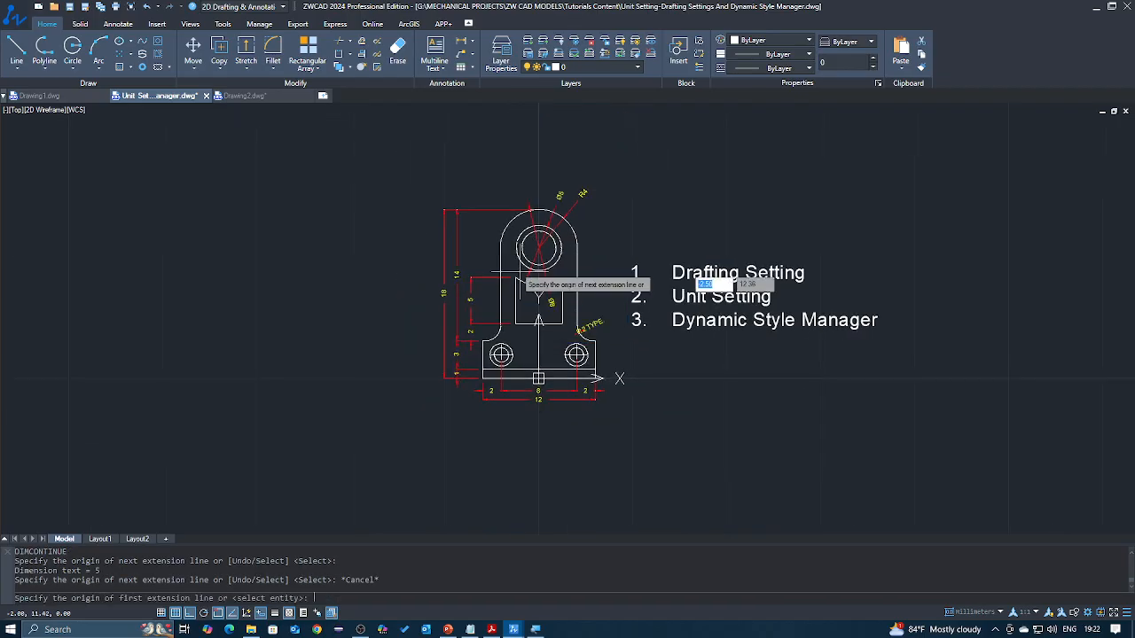
scroll(481, 397, "up", 4)
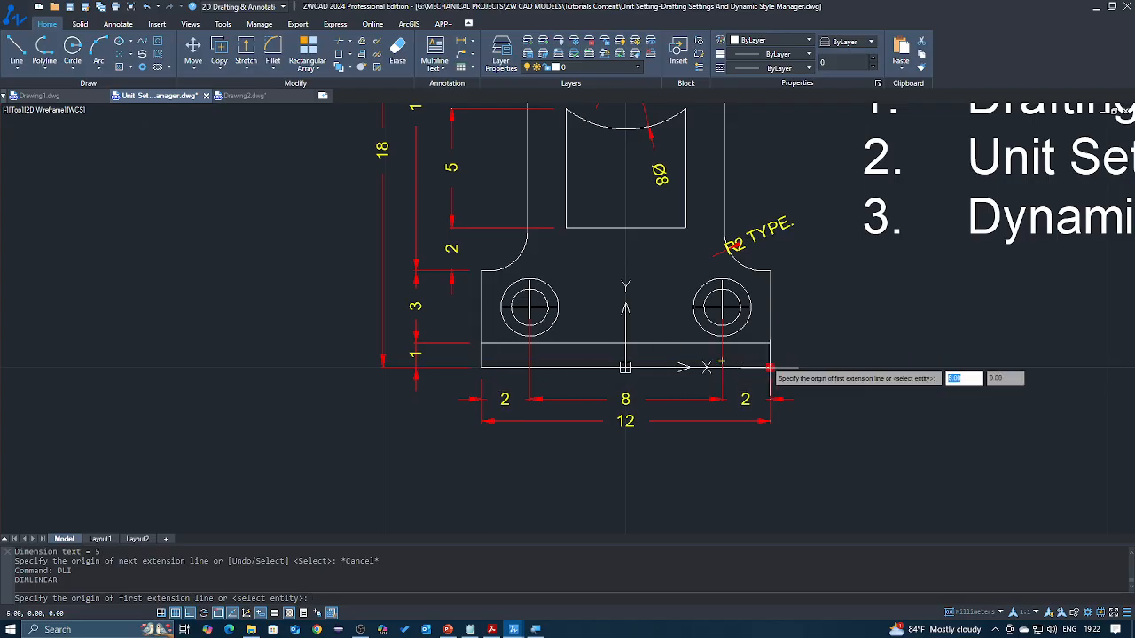
left_click(769, 367)
key("Escape")
scroll(769, 367, "down", 4)
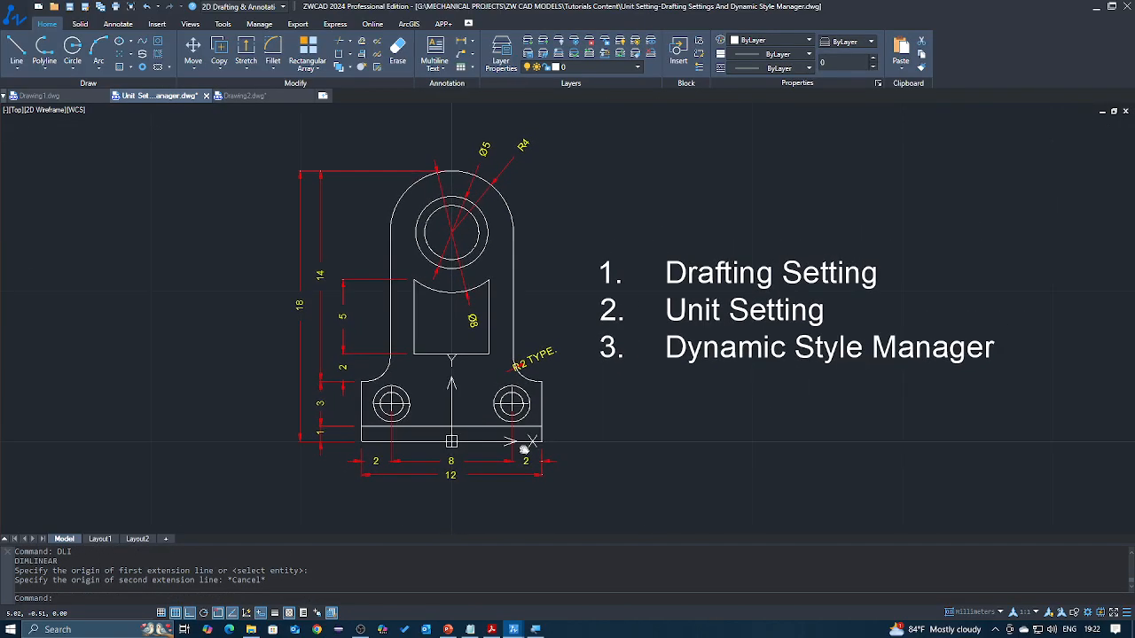
Add a vertical linear dimension from the base's lower right corner to the upper hole's centre, right of the bracket
type("DLI")
key("Return")
scroll(532, 448, "up", 3)
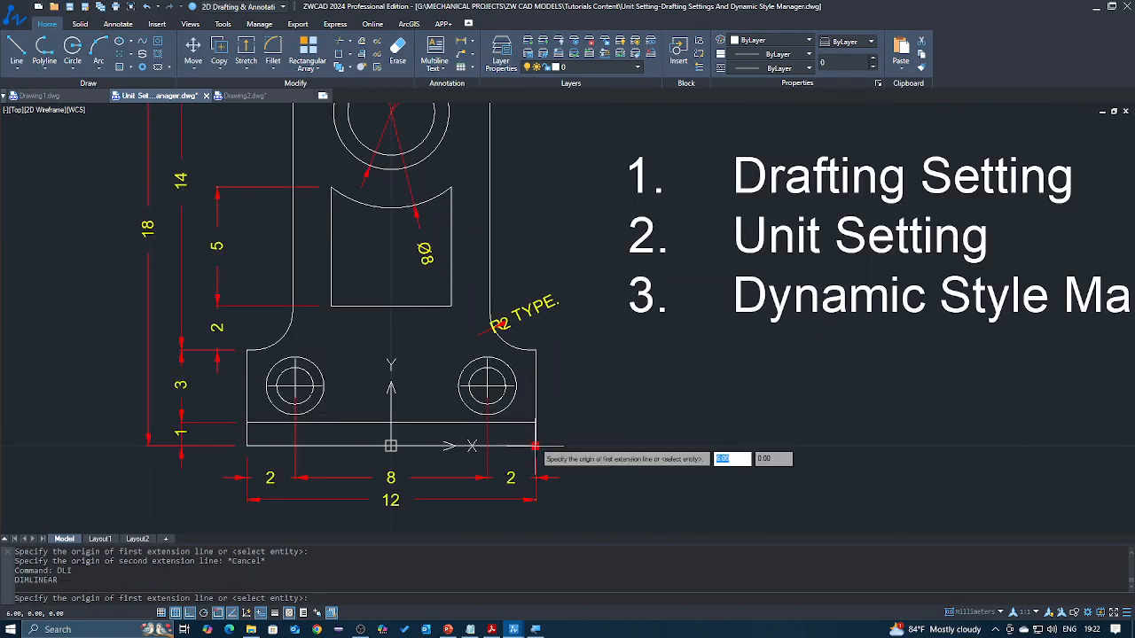
left_click(535, 445)
middle_click_drag(525, 252, 526, 379)
left_click(391, 240)
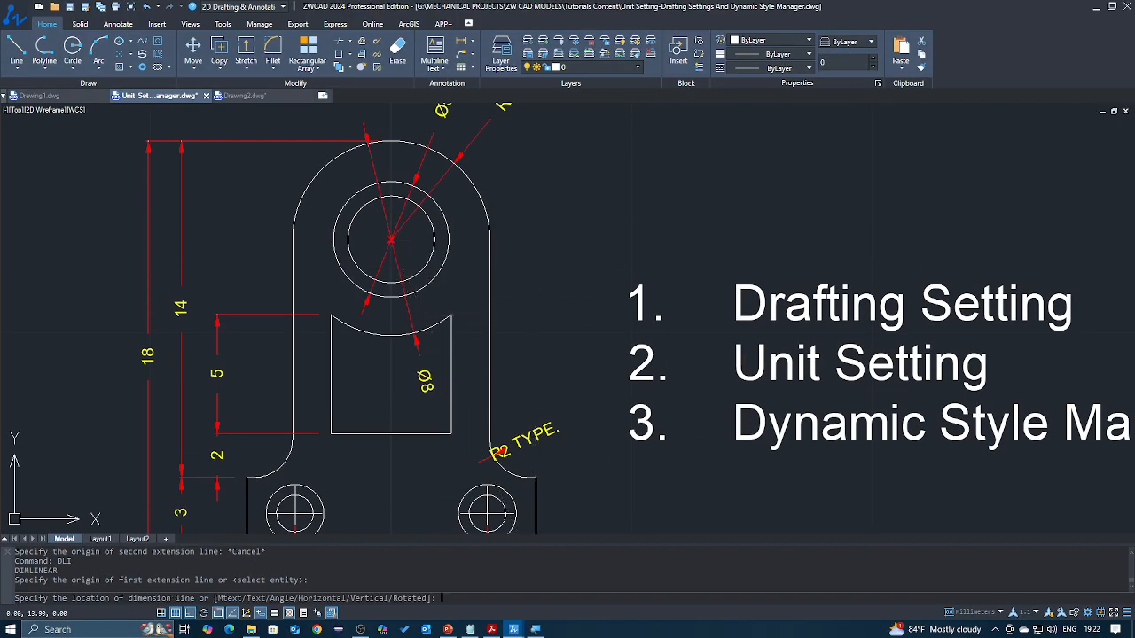
left_click(574, 397)
scroll(568, 288, "down", 3)
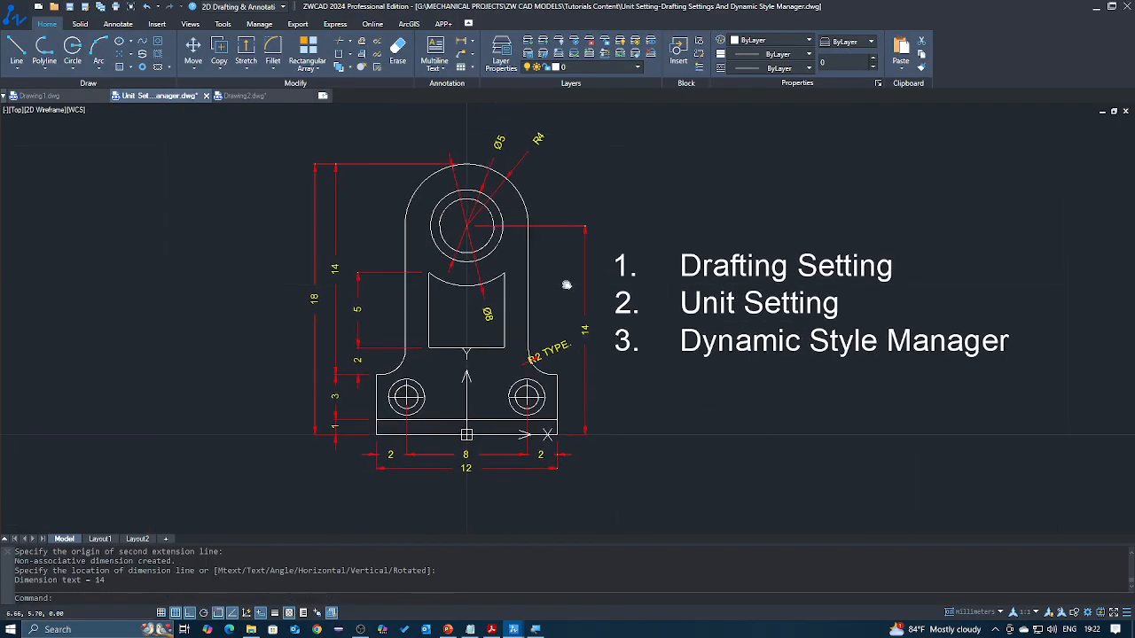
middle_click_drag(610, 351, 610, 366)
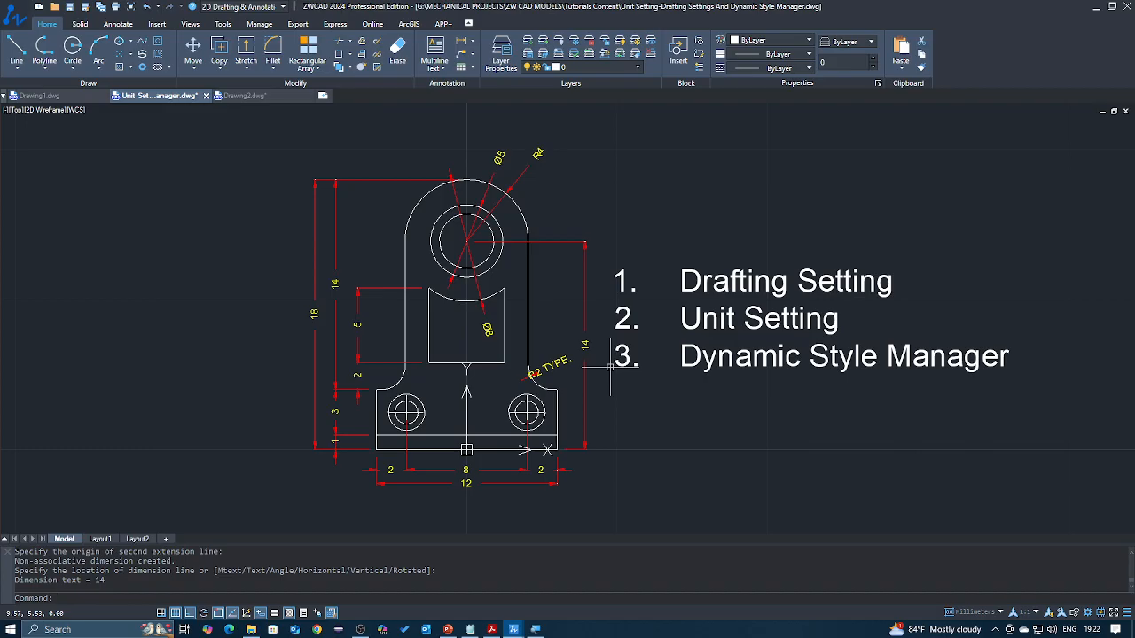
Stretch the right fillet's "R2 TYPE." radius dimension so that its text sits inside the bracket
scroll(610, 366, "up", 2)
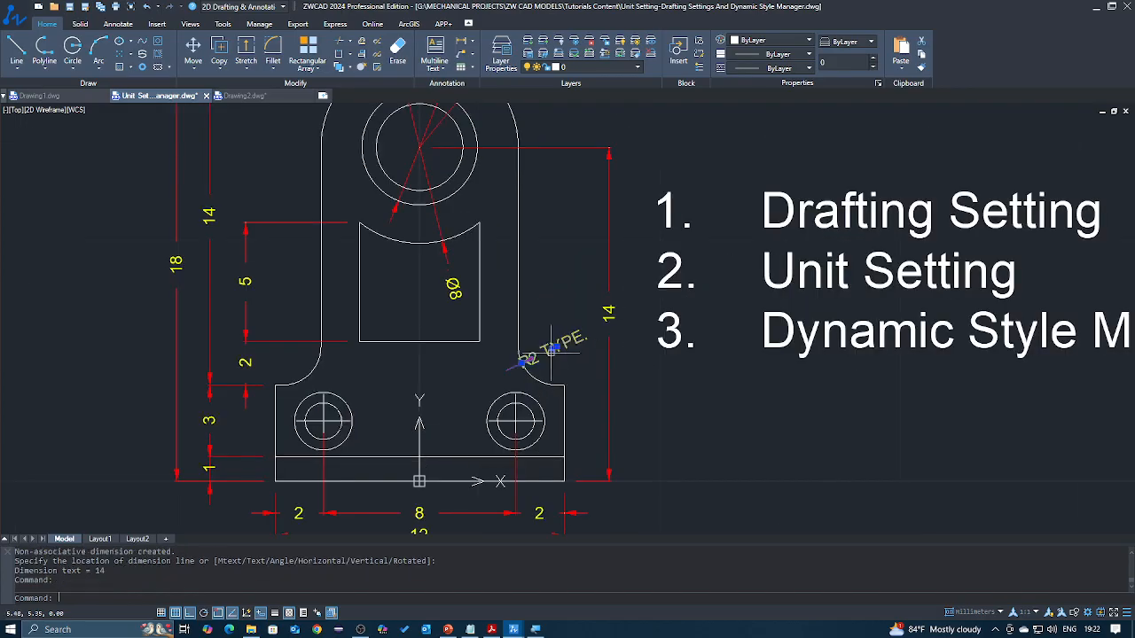
scroll(555, 352, "up", 5)
left_click(555, 352)
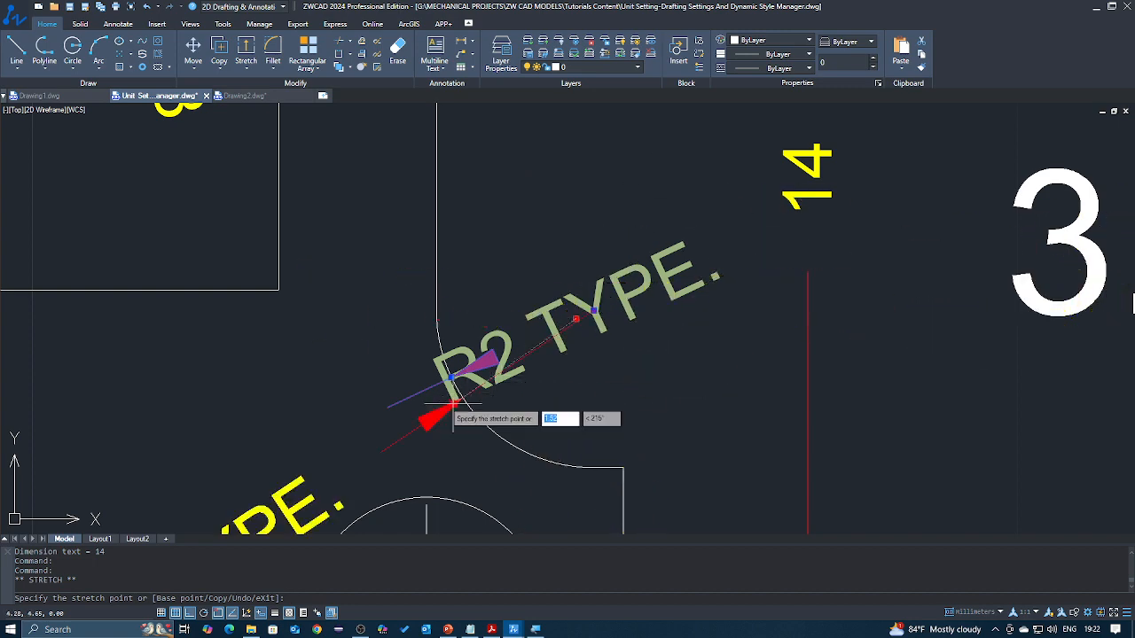
middle_click_drag(423, 427, 605, 292)
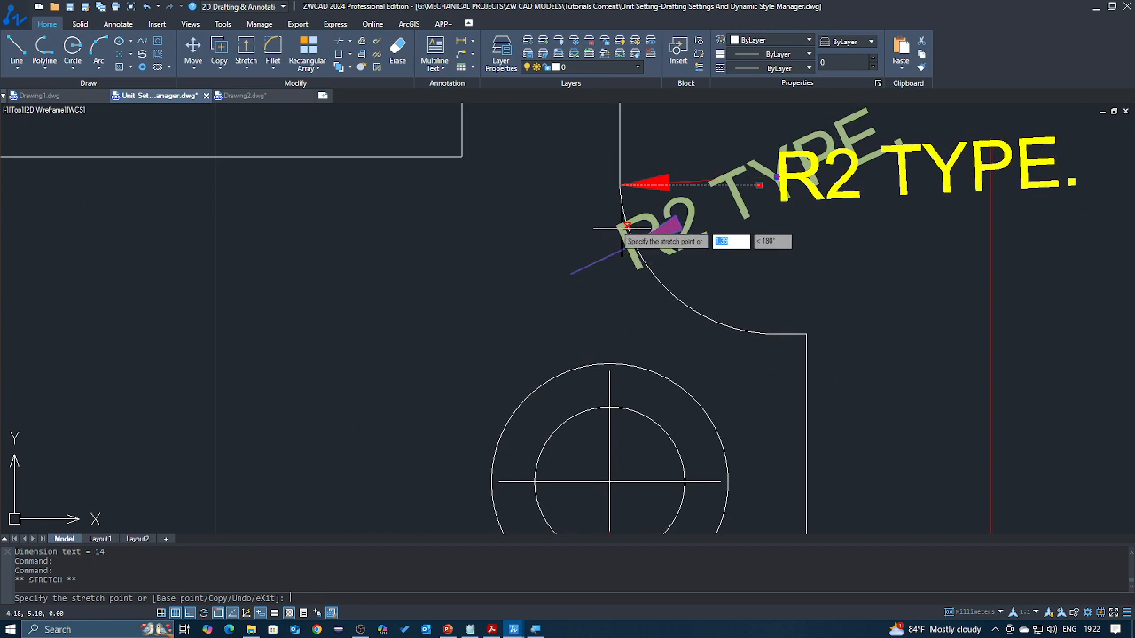
left_click(562, 262)
left_click(619, 184)
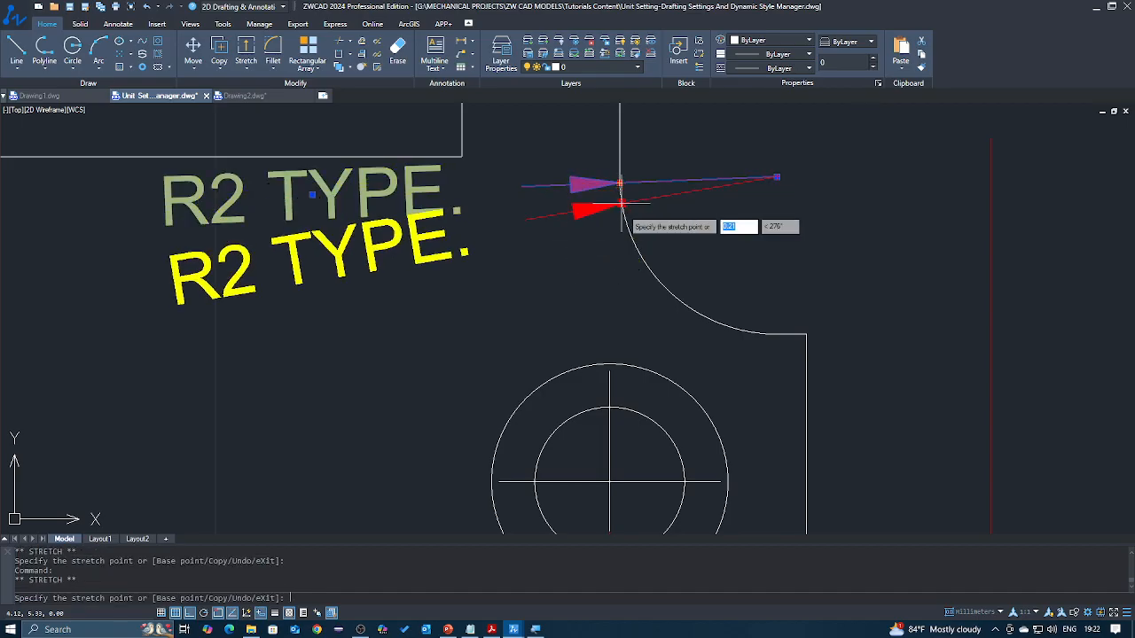
scroll(624, 435, "down", 4)
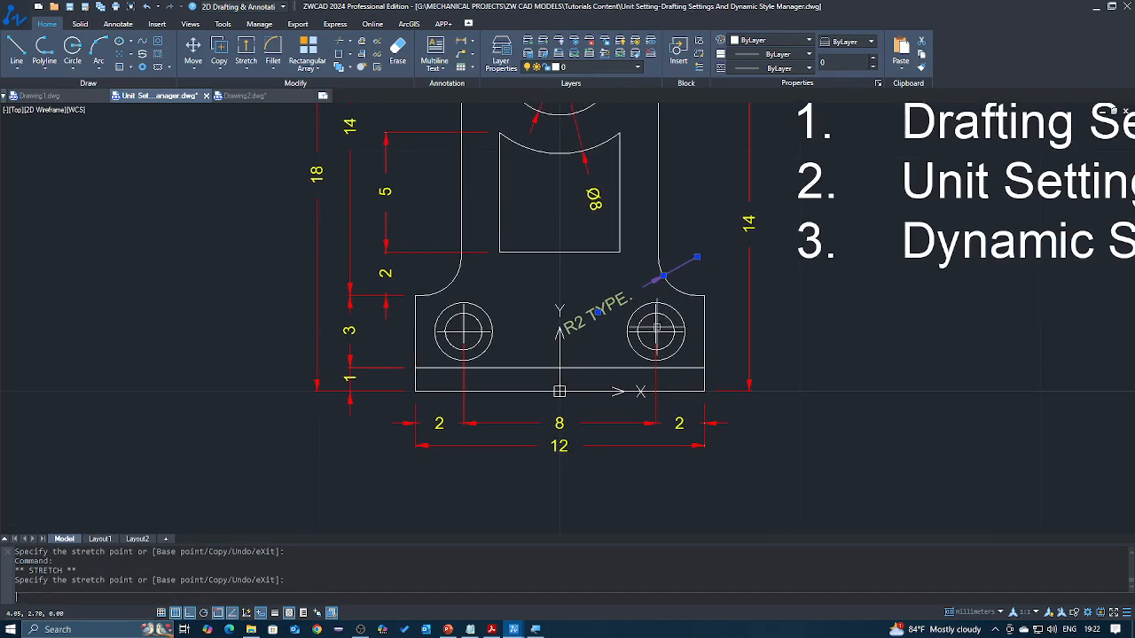
key("Escape")
key("Escape")
Move the "R2 TYPE." dimension text outside the bracket, beside the base's right edge
left_click(600, 312)
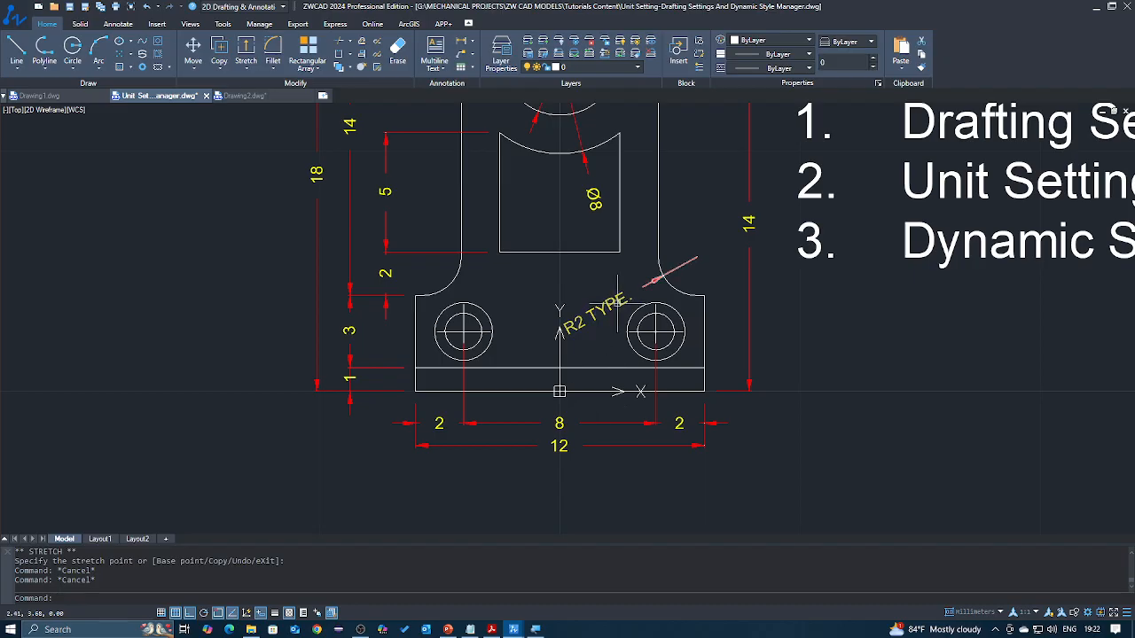
left_click(600, 312)
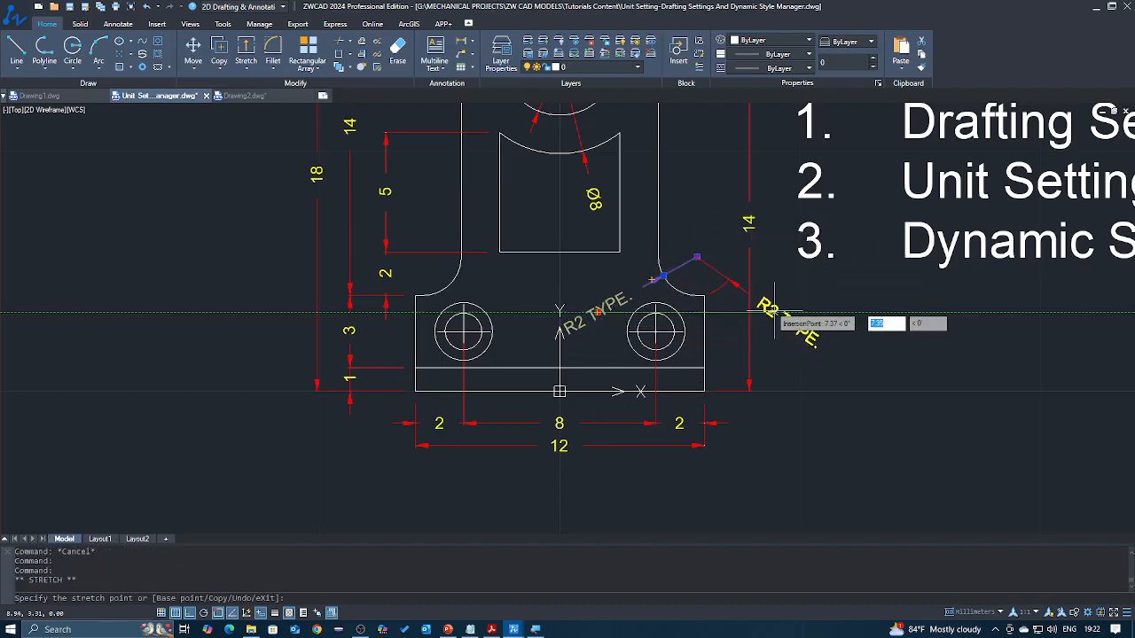
left_click(751, 346)
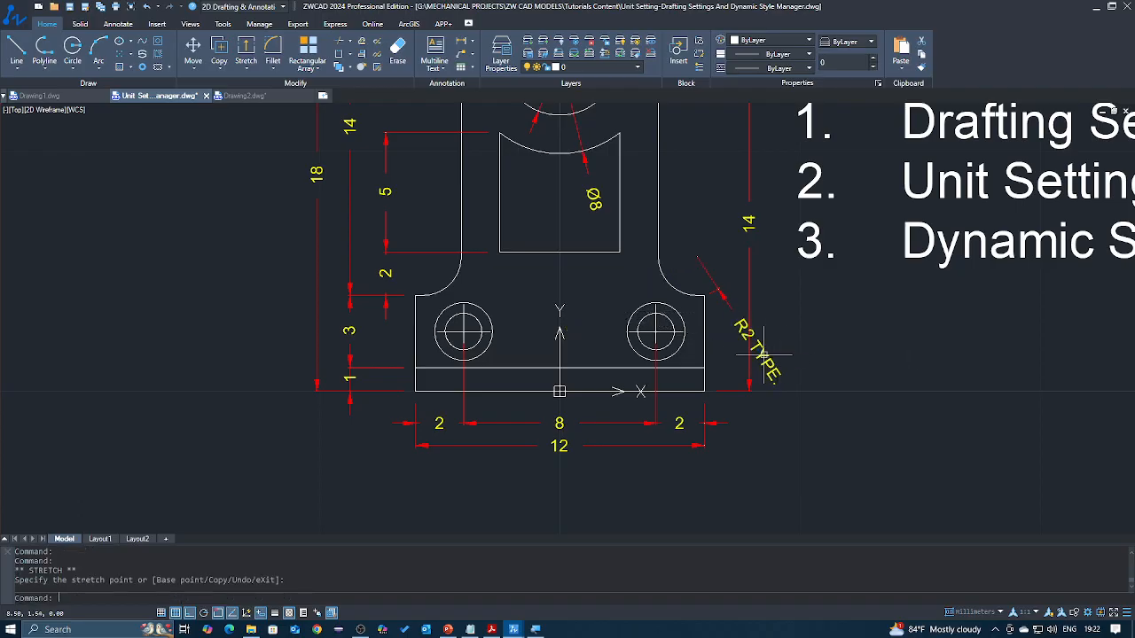
key("Escape")
left_click(760, 353)
left_click(760, 352)
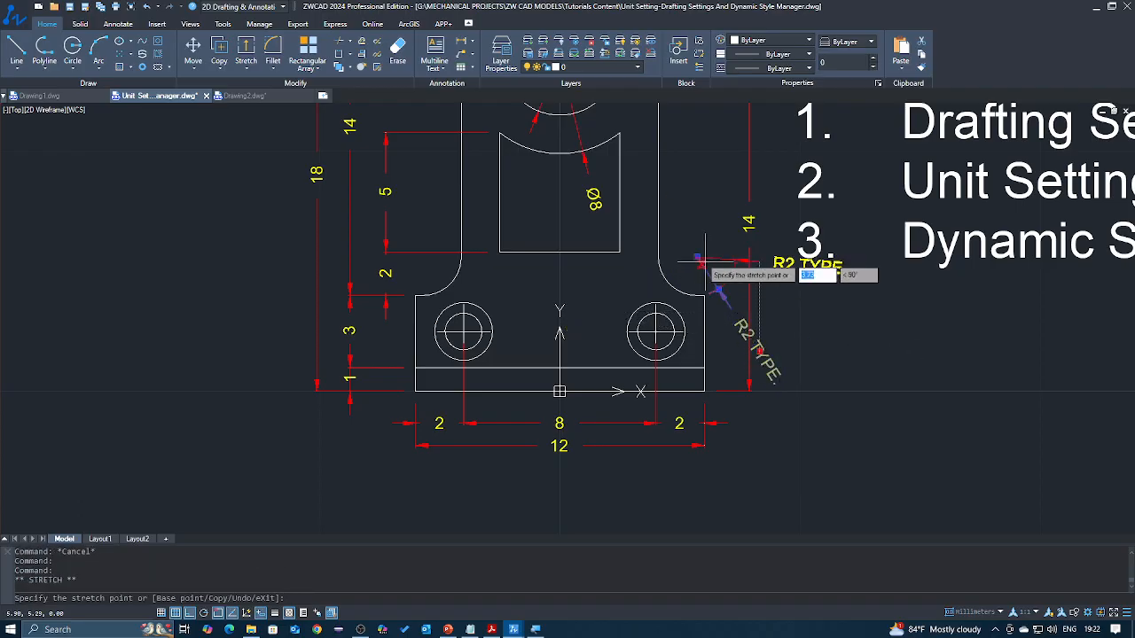
key("Escape")
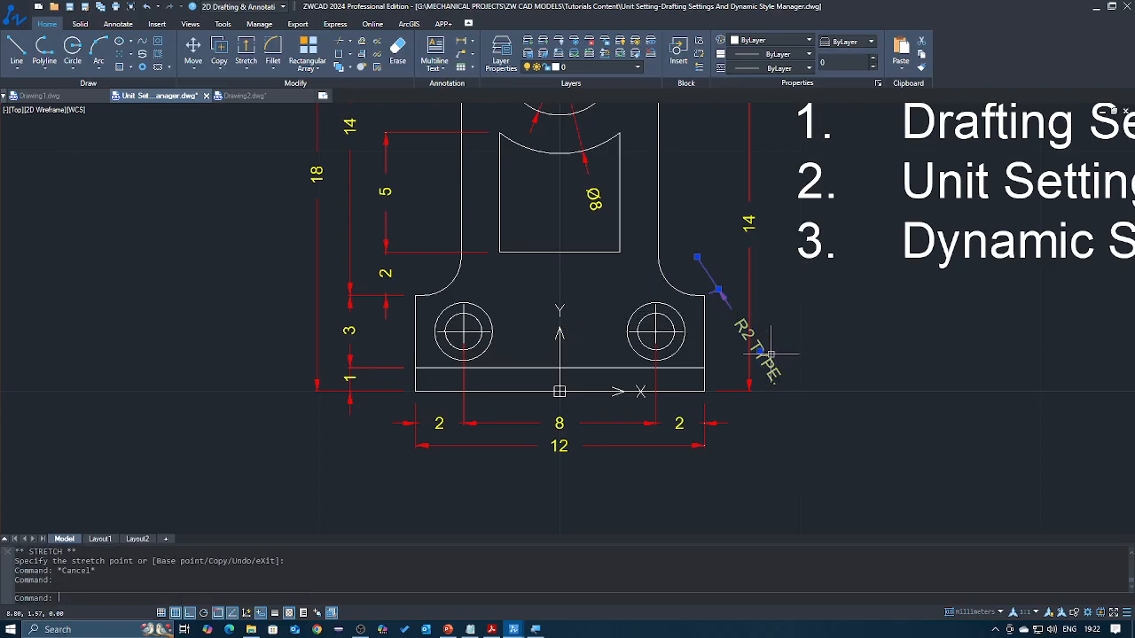
Erase the "R2 TYPE." radius dimension beside the base's right edge
key("Escape")
left_click(800, 348)
left_click(767, 381)
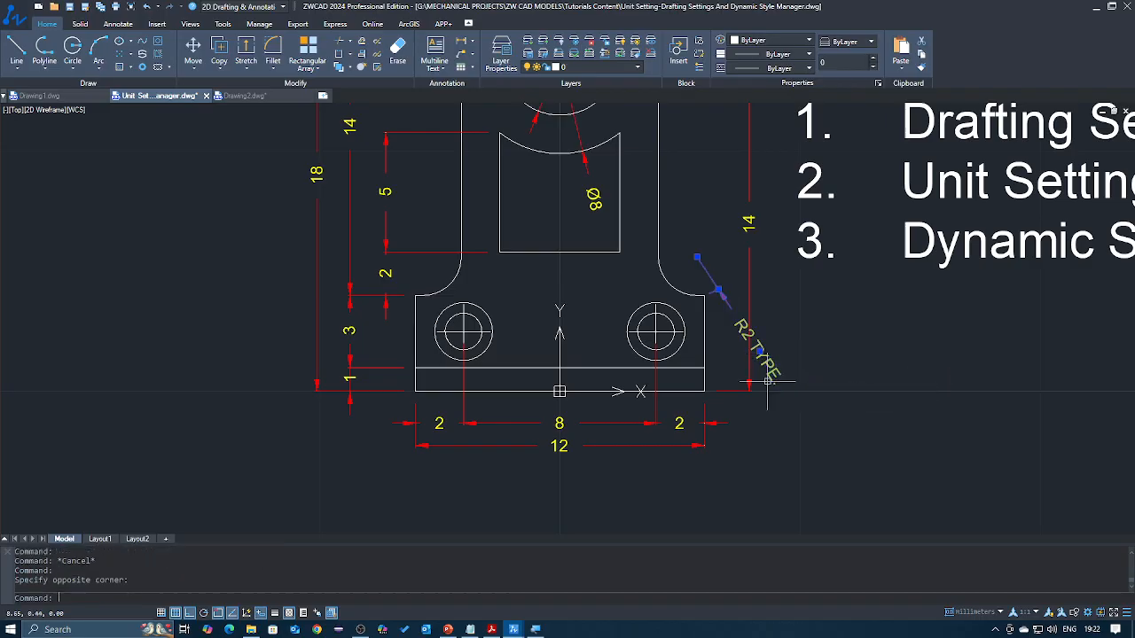
key("Delete")
Add a radius dimension to the right fillet above the base, with its text outside the bracket
type("DI")
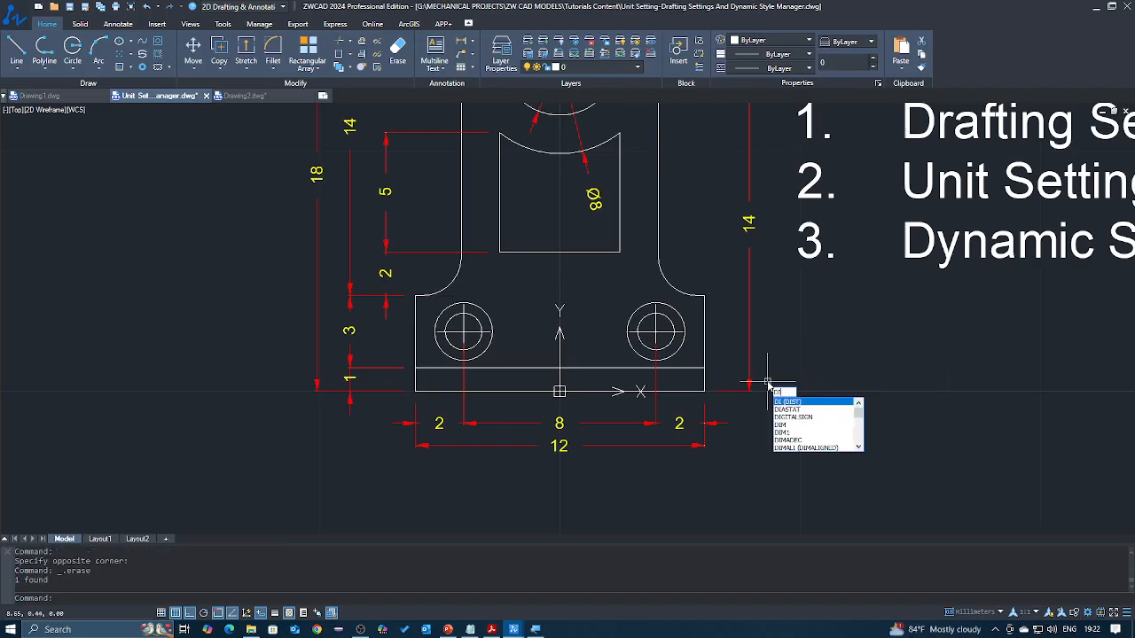
type("MR")
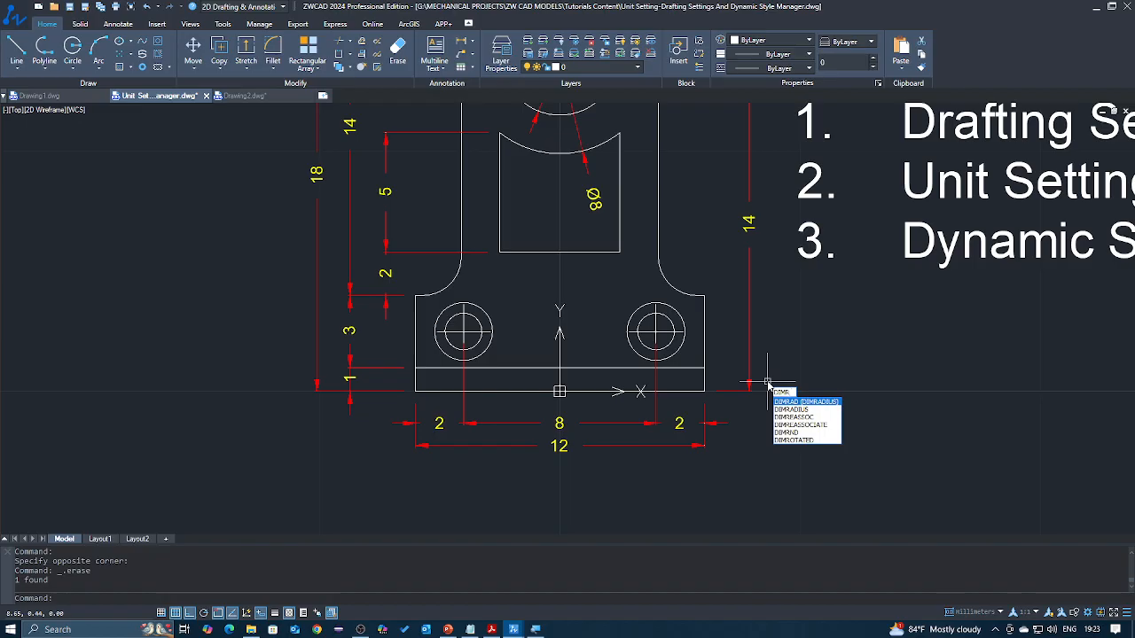
key("Return")
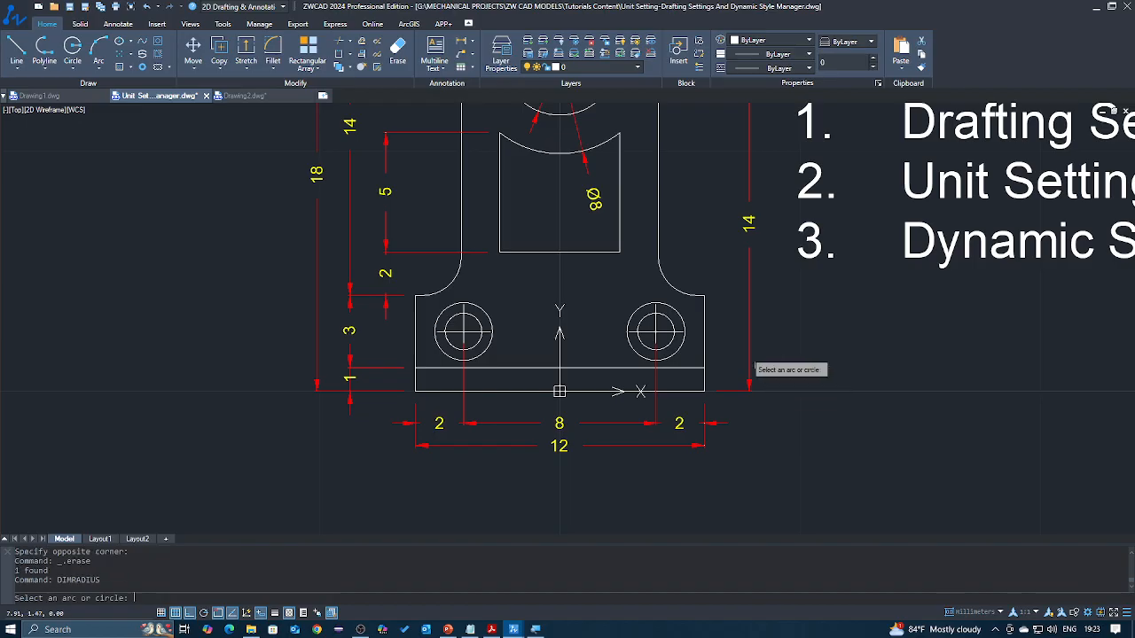
left_click(671, 275)
left_click(671, 275)
Add a radius dimension to the left fillet above the base, placing its text just outside the arc
key("Return")
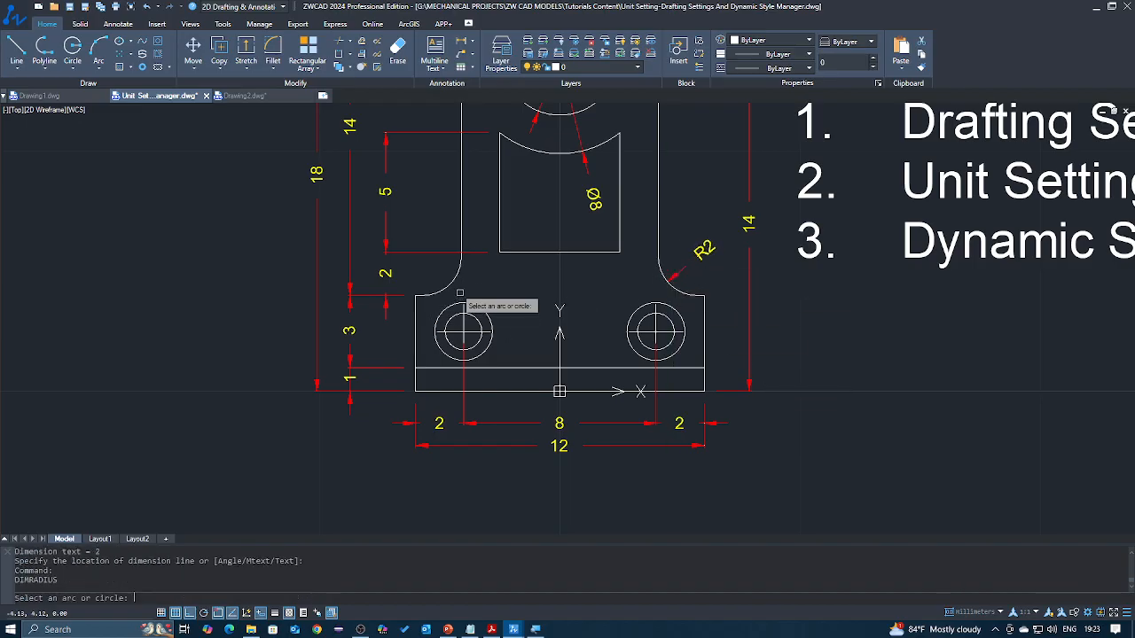
left_click(449, 285)
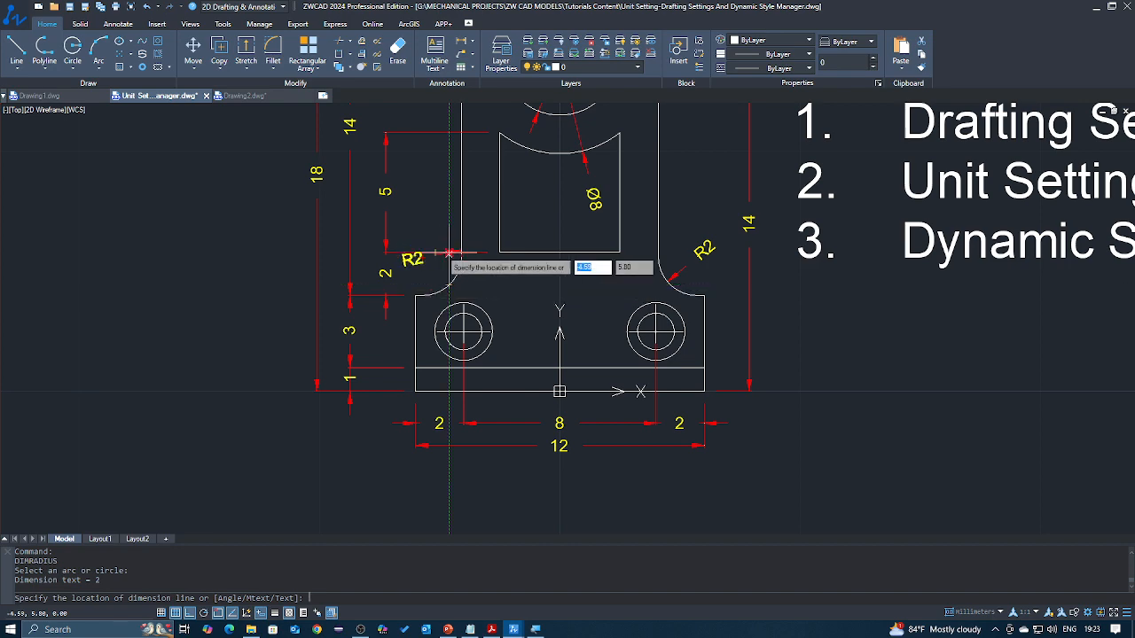
left_click(435, 268)
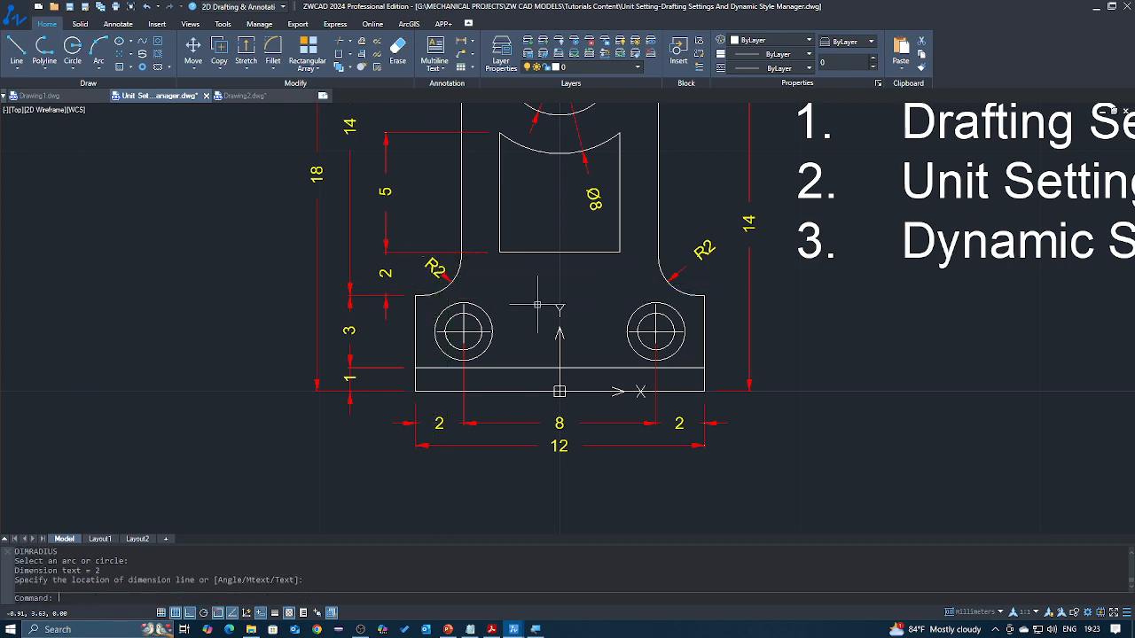
middle_click_drag(538, 305, 486, 333)
key("Return")
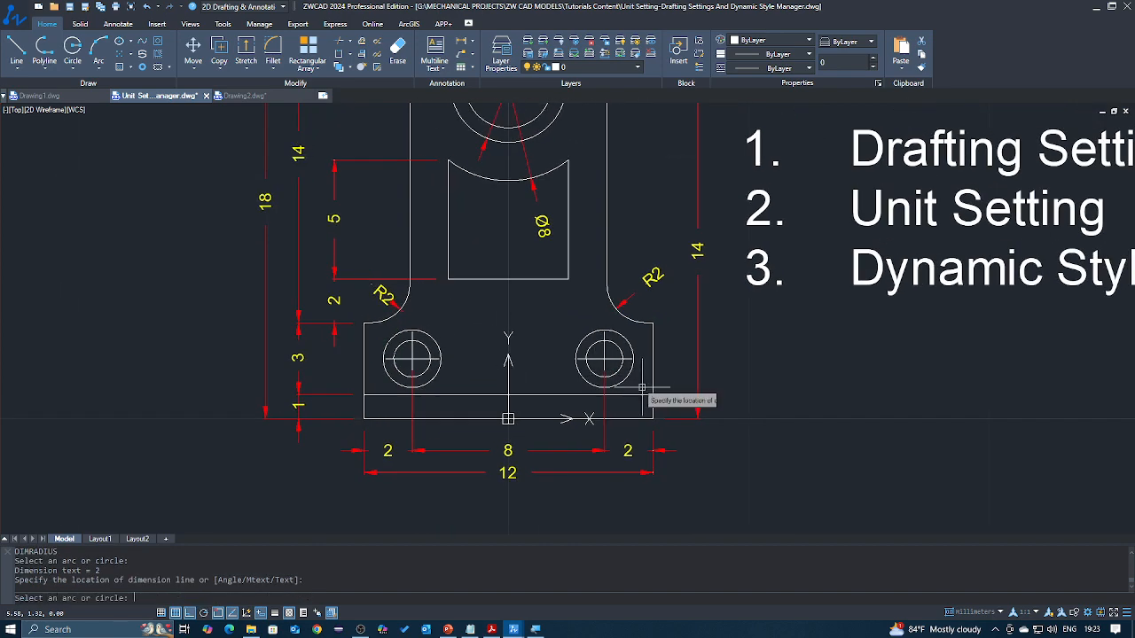
key("Escape")
Add two diameter dimensions to the base's right hole, placing both texts one above the other beyond the base's right edge
type("DIM")
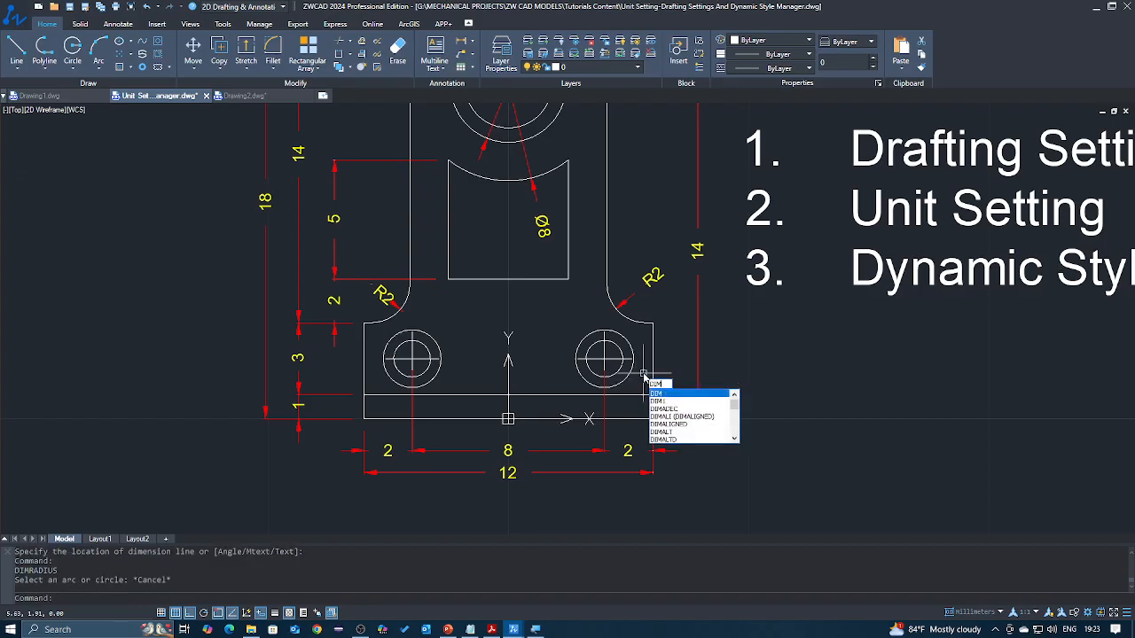
type("DI")
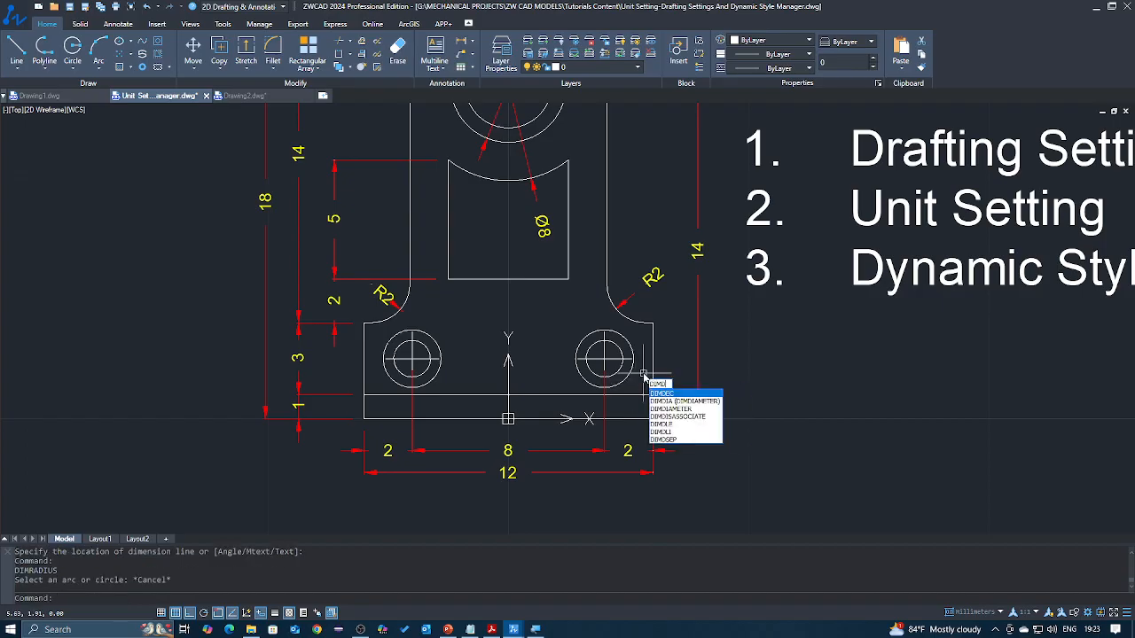
key("Return")
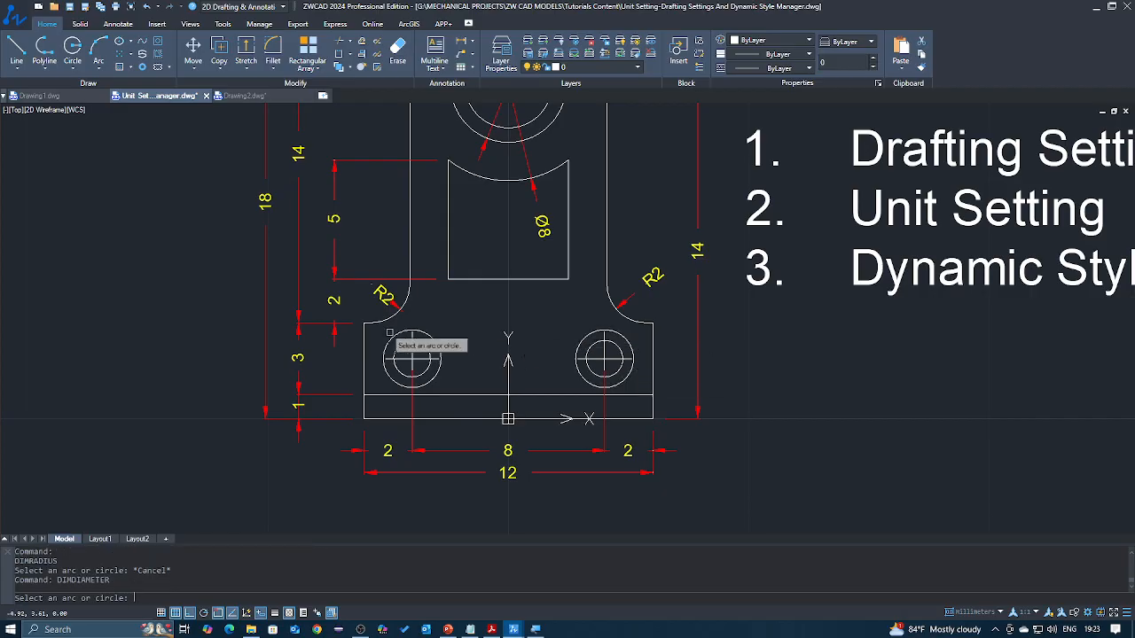
left_click(628, 347)
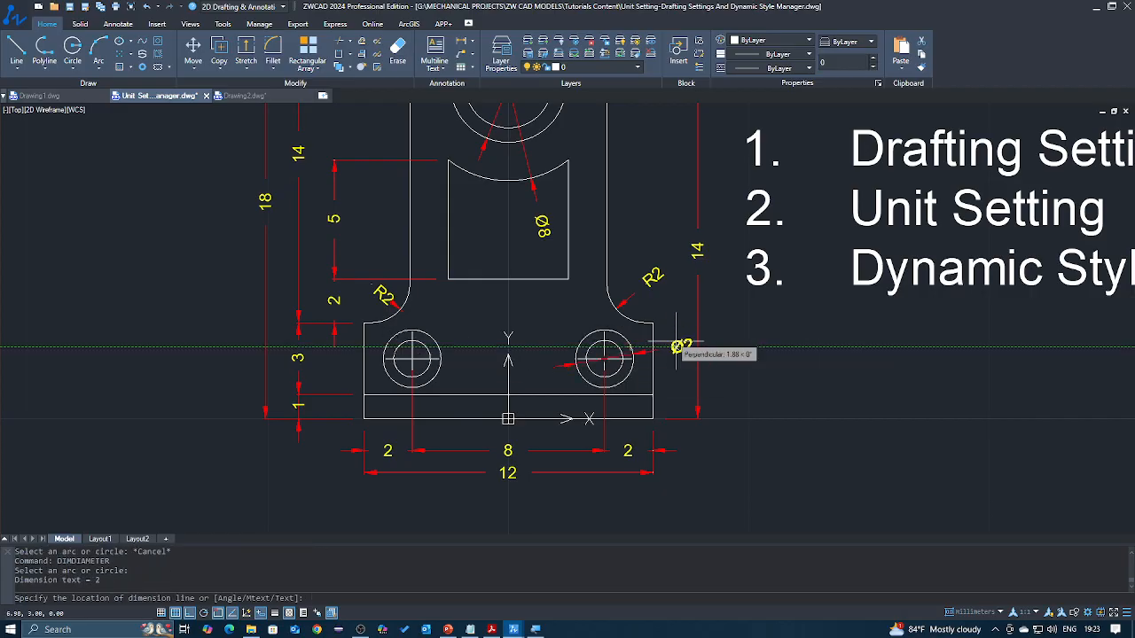
left_click(667, 347)
key("Return")
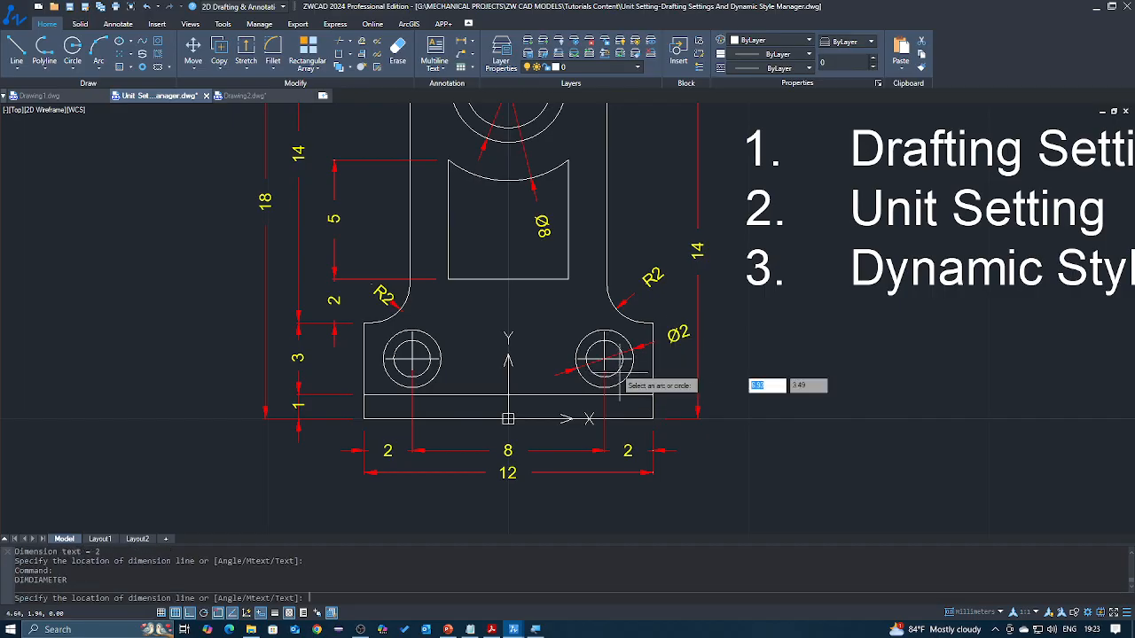
left_click(629, 368)
left_click(669, 378)
scroll(673, 394, "down", 4)
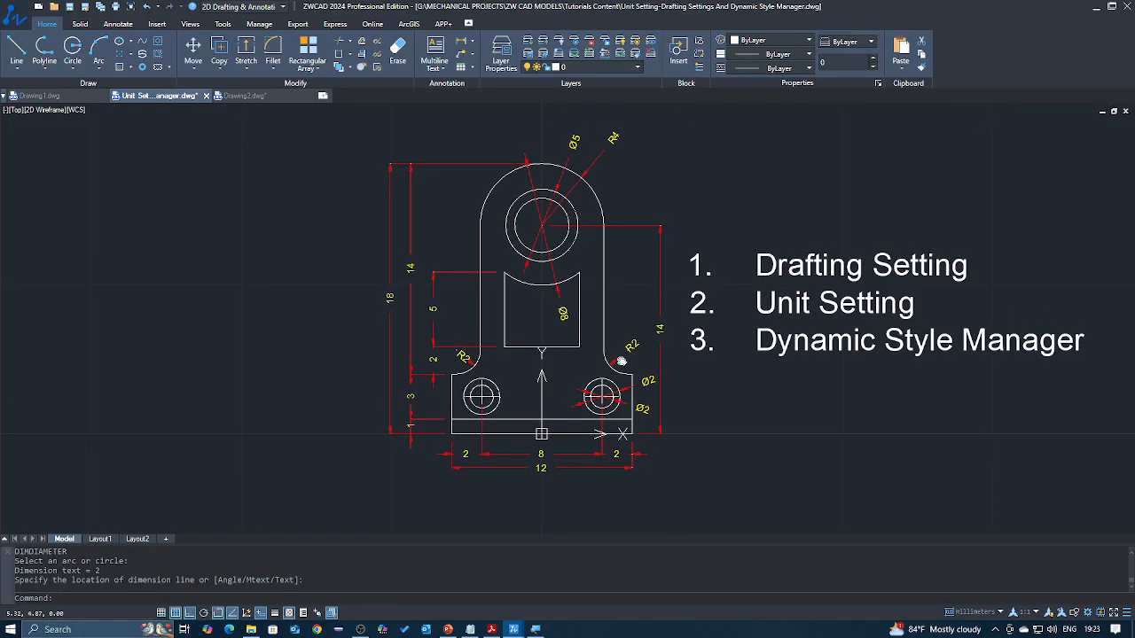
key("Return")
left_click(543, 286)
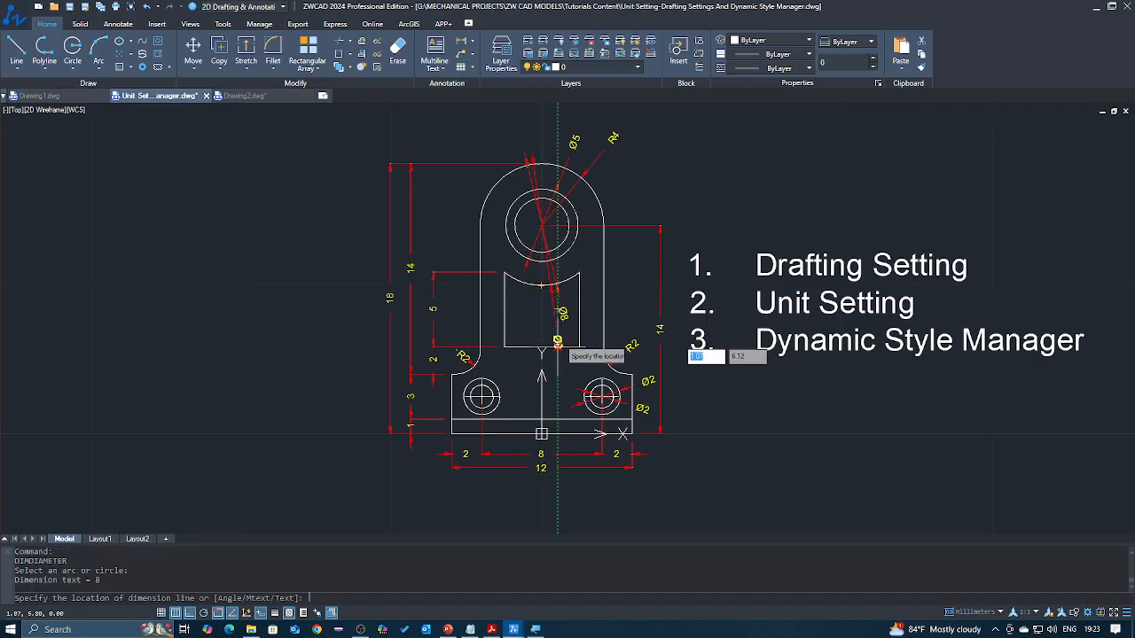
key("Escape")
Add a horizontal linear dimension across the cutout's lower edge, placed just below the cutout
type("DLI")
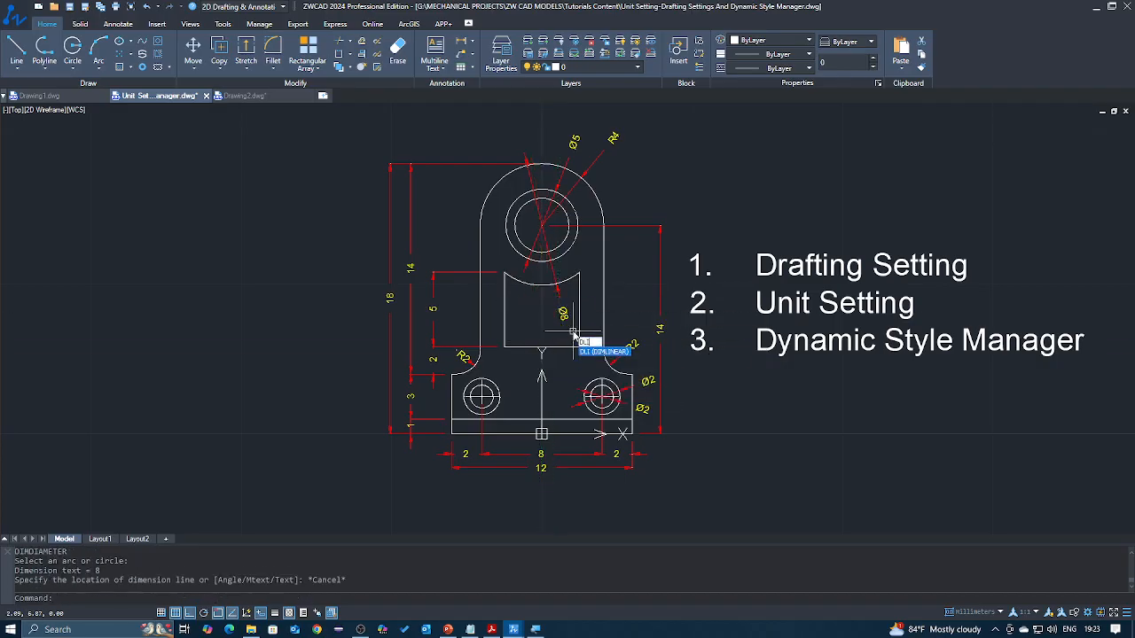
key("Return")
left_click(504, 347)
left_click(579, 347)
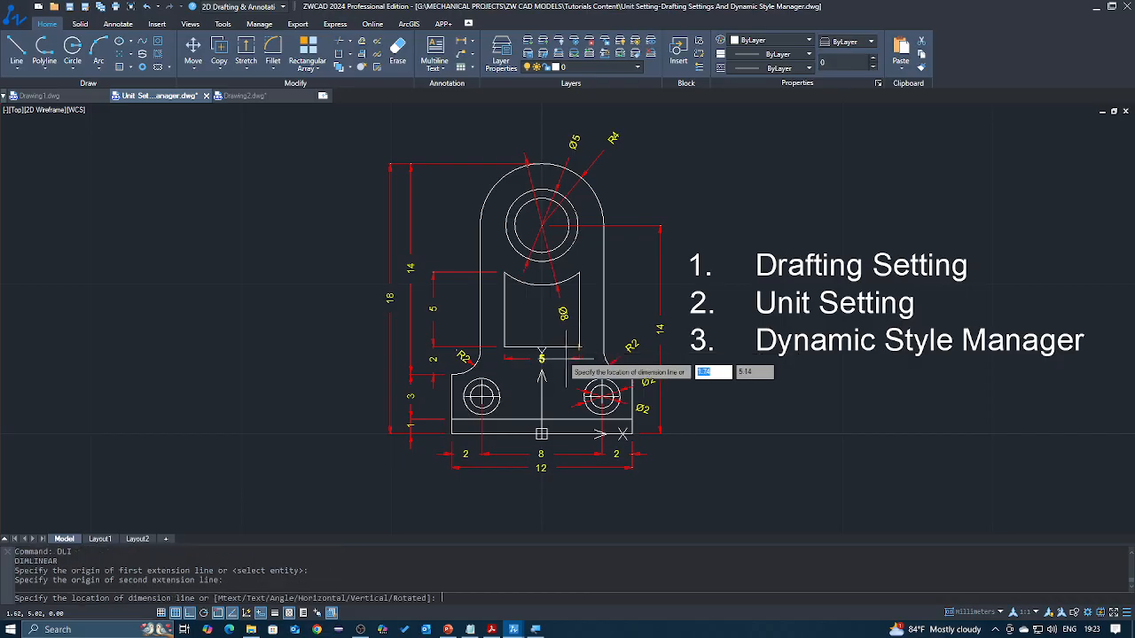
left_click(560, 359)
middle_click_drag(612, 345, 548, 366)
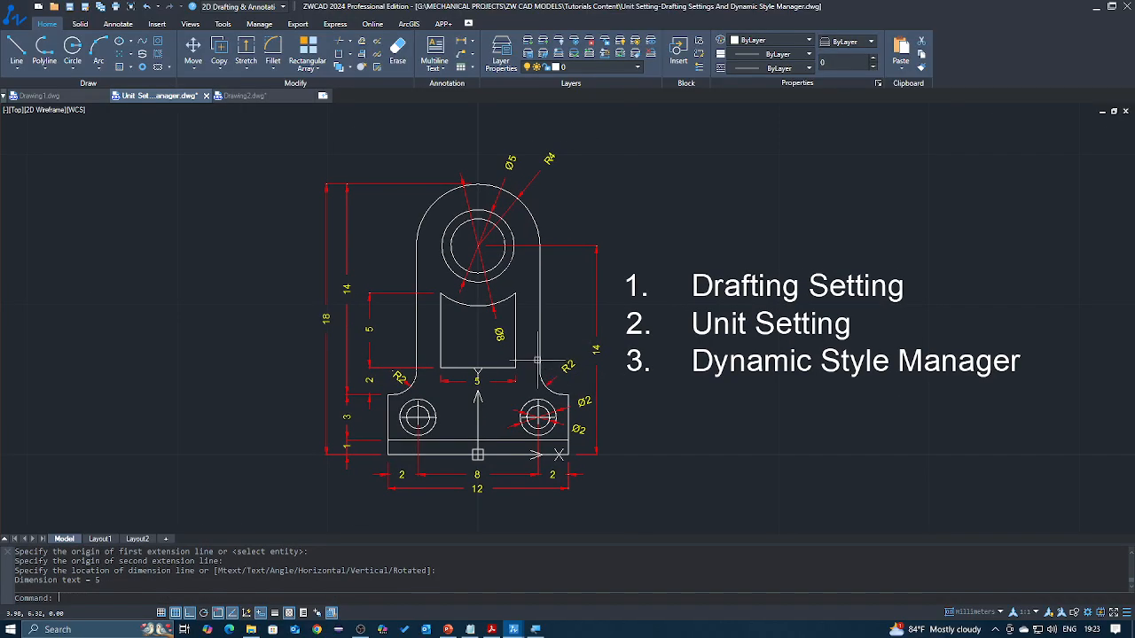
mouse_move(435, 316)
middle_mouse_down()
mouse_move(481, 304)
mouse_move(455, 327)
middle_mouse_up()
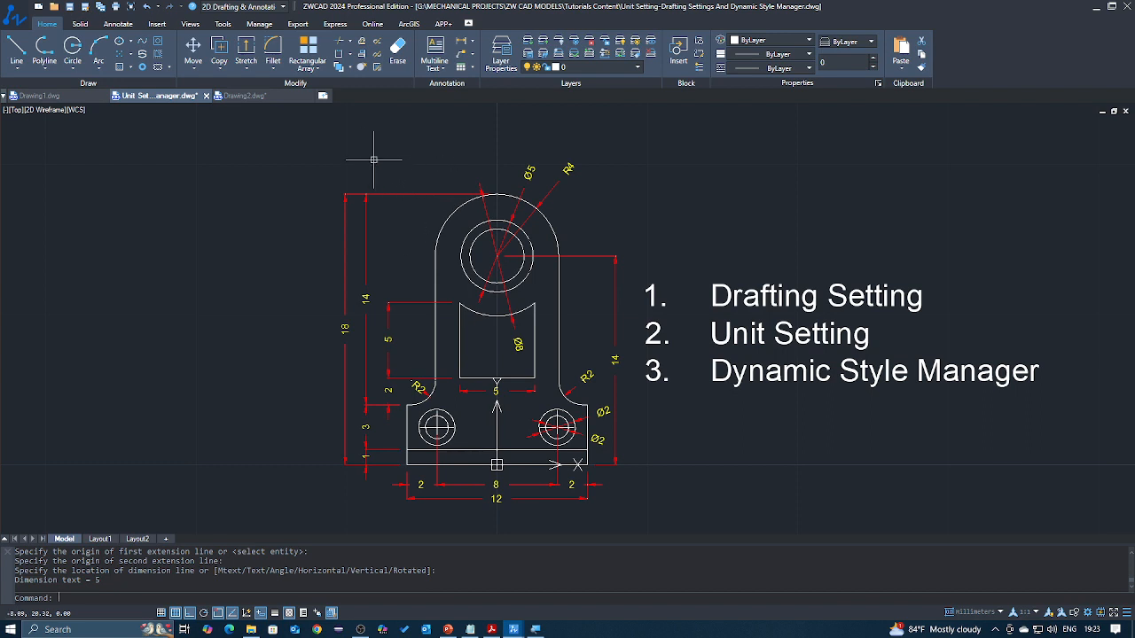